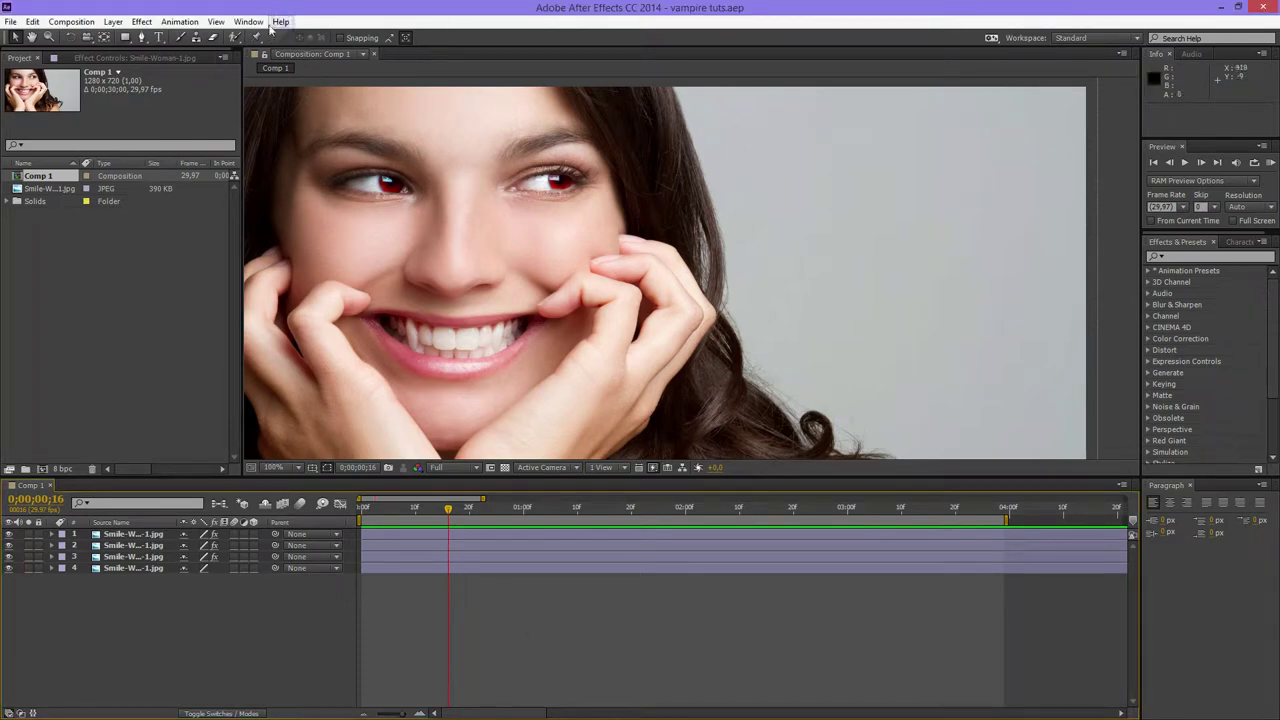
left_click(281, 22)
left_click(513, 7)
left_click(281, 22)
left_click(641, 6)
- Return Comp 1 to its first frame and examine the woman's eyes and teeth before the effect sets in
left_click_drag(401, 514, 345, 516)
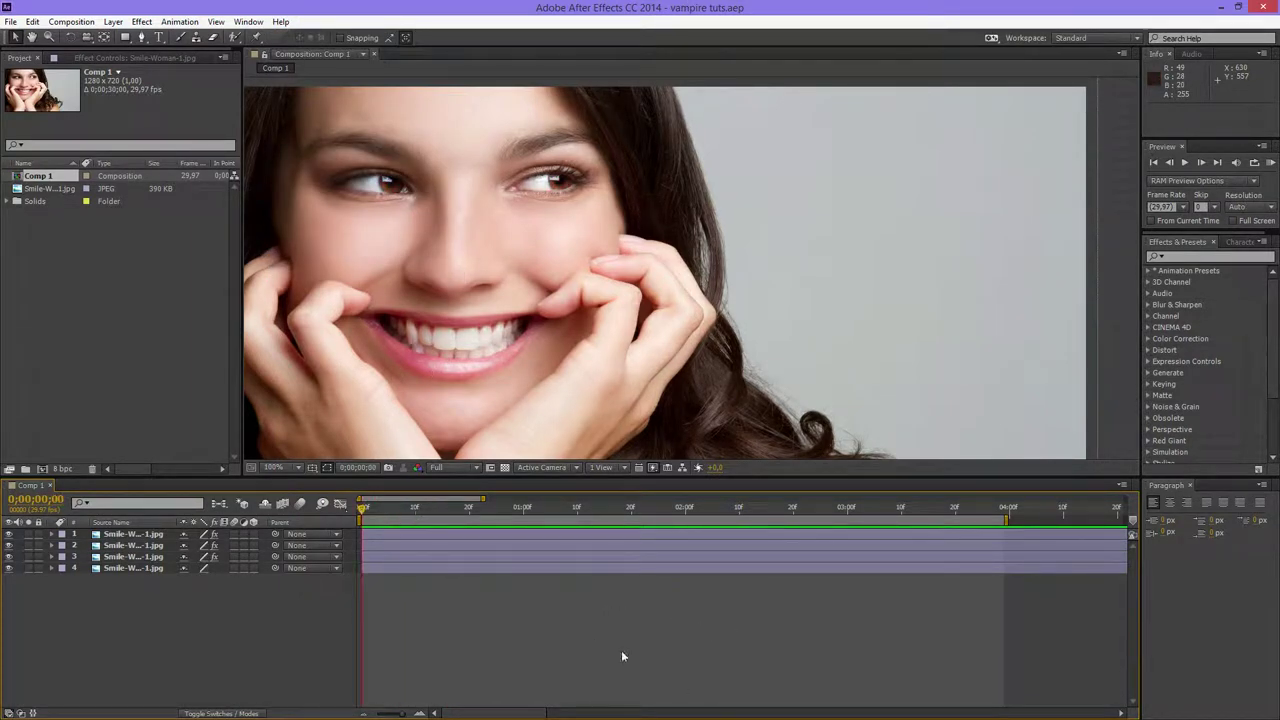
scroll(548, 290, "down", 2)
scroll(551, 294, "up", 2)
left_click_drag(563, 300, 674, 374)
scroll(671, 367, "down", 1)
scroll(671, 367, "down", 1)
scroll(600, 320, "up", 3)
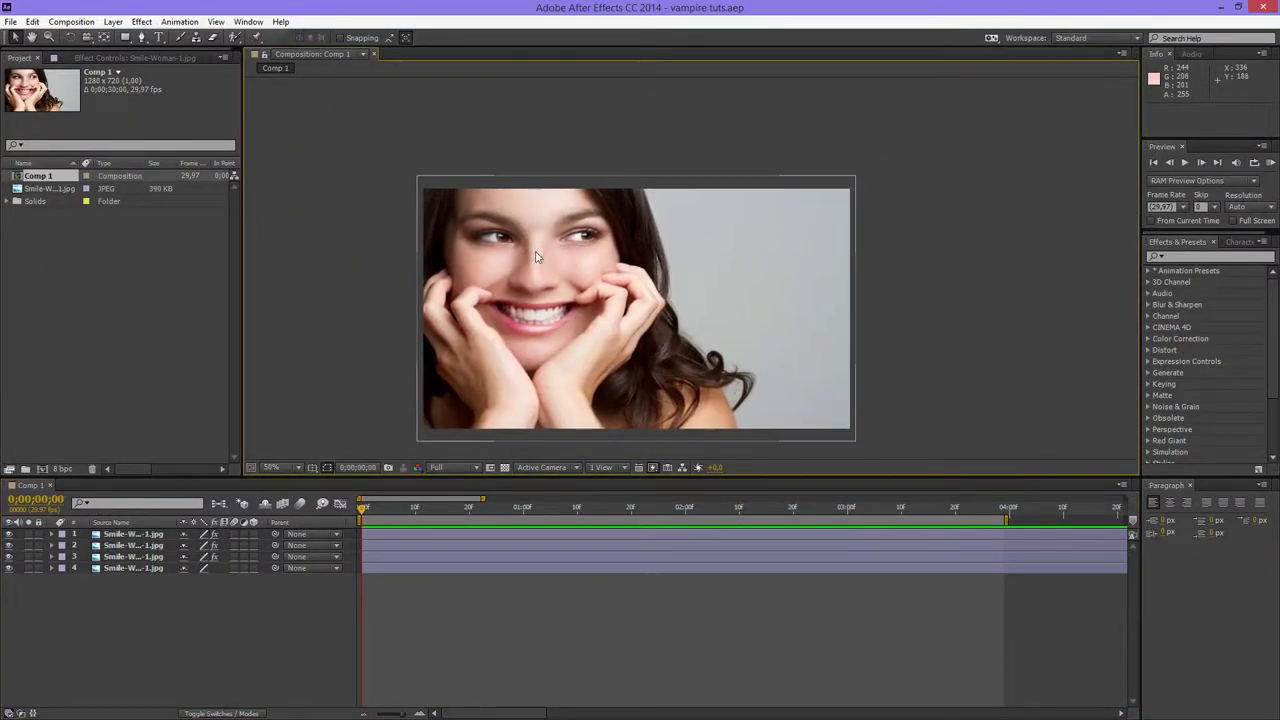
left_click_drag(564, 289, 647, 264)
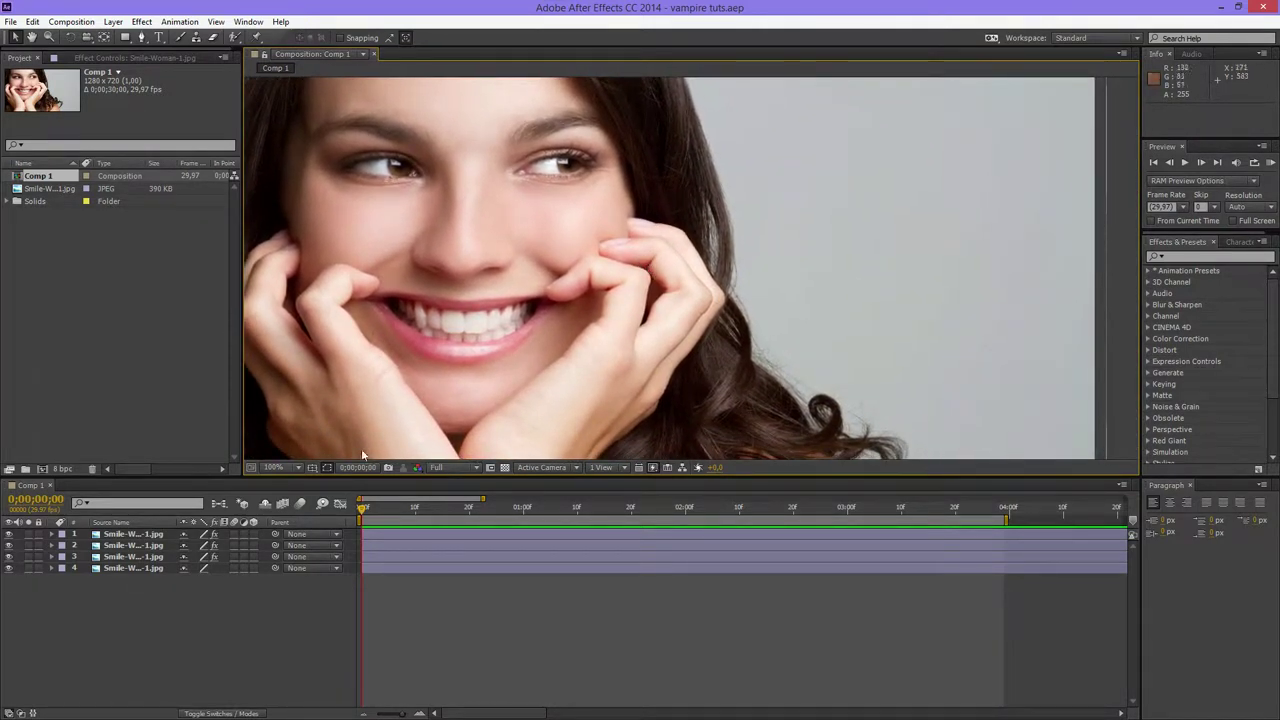
left_click(140, 567)
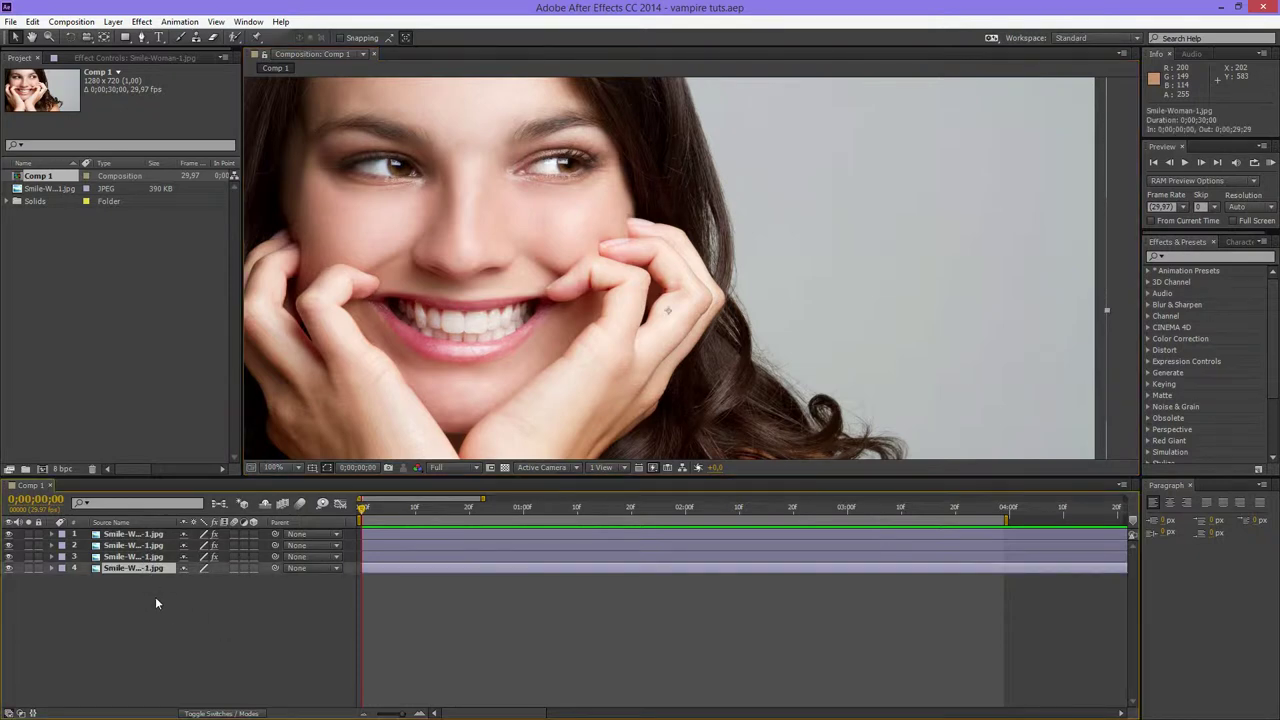
left_click(155, 603)
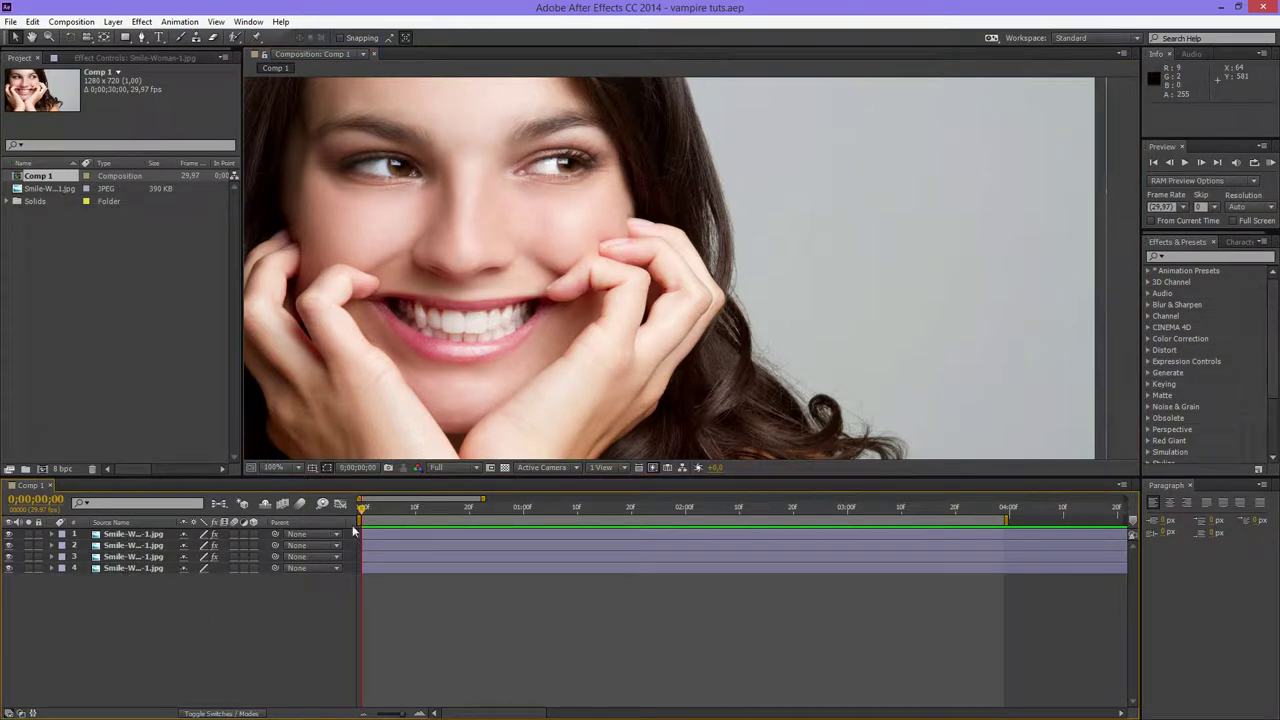
- Shorten Comp 1's work area to end at 0;00;01;19 and play a RAM preview of the vampire transformation
left_click_drag(365, 514, 252, 523)
left_click_drag(999, 514, 928, 518)
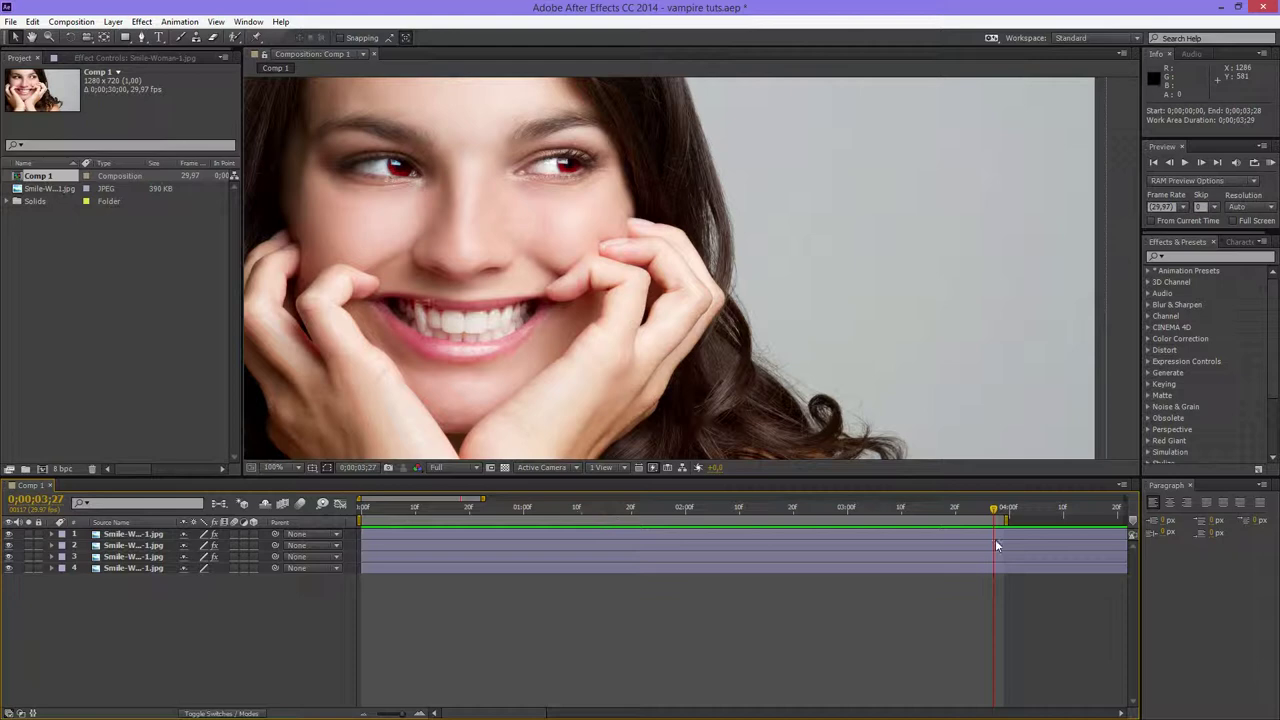
left_click_drag(1006, 517, 313, 505)
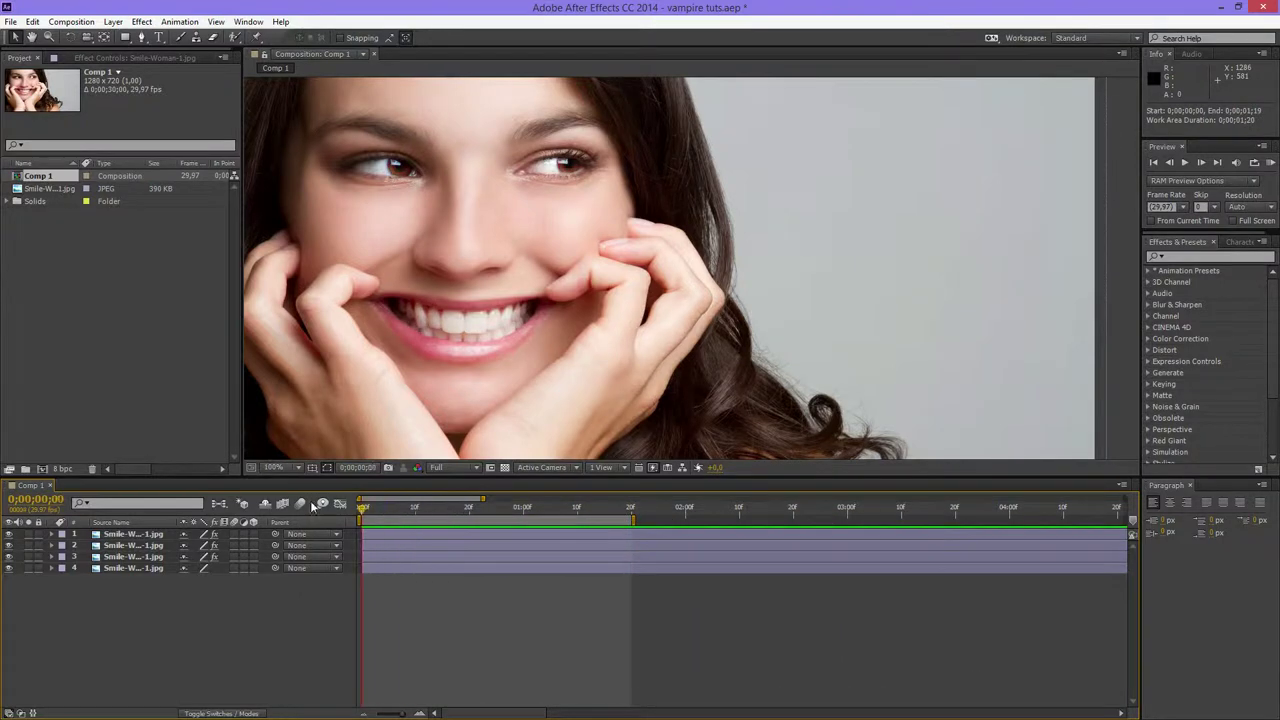
left_click(1270, 164)
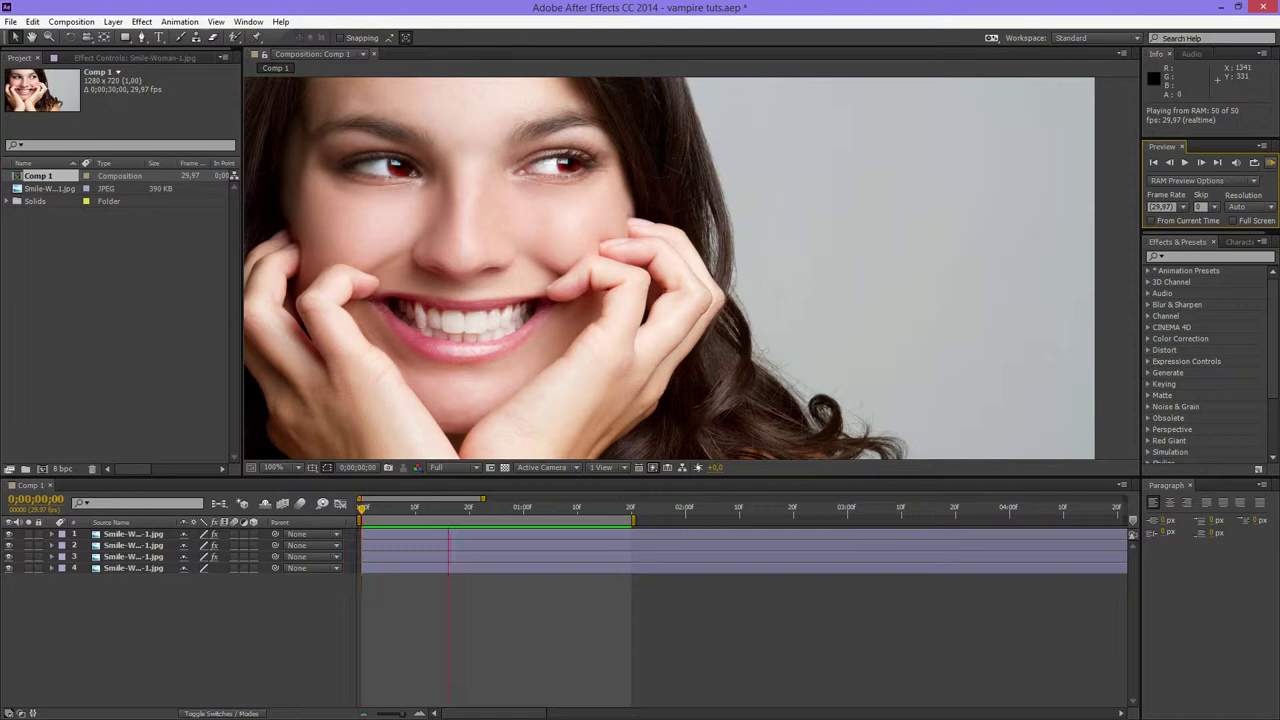
left_click(1268, 164)
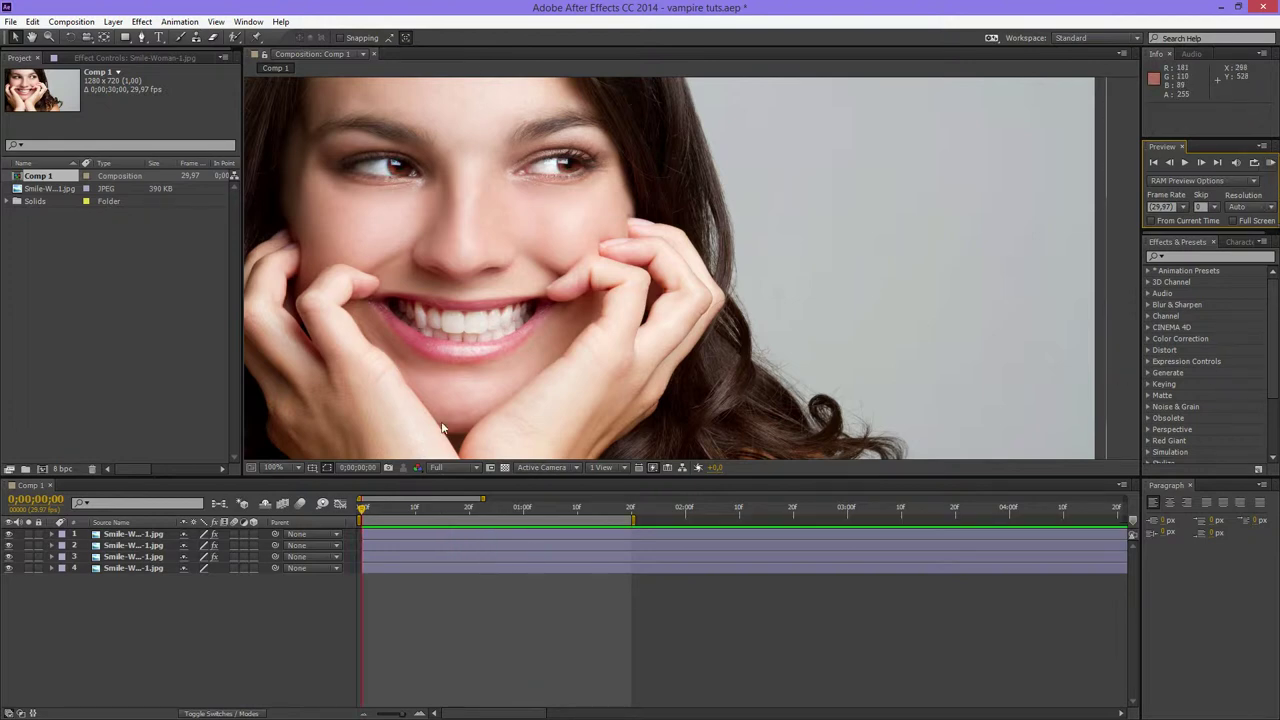
- Scrub through Comp 1 between its start and about one second to compare the eyes before and after the transformation
left_click(550, 507)
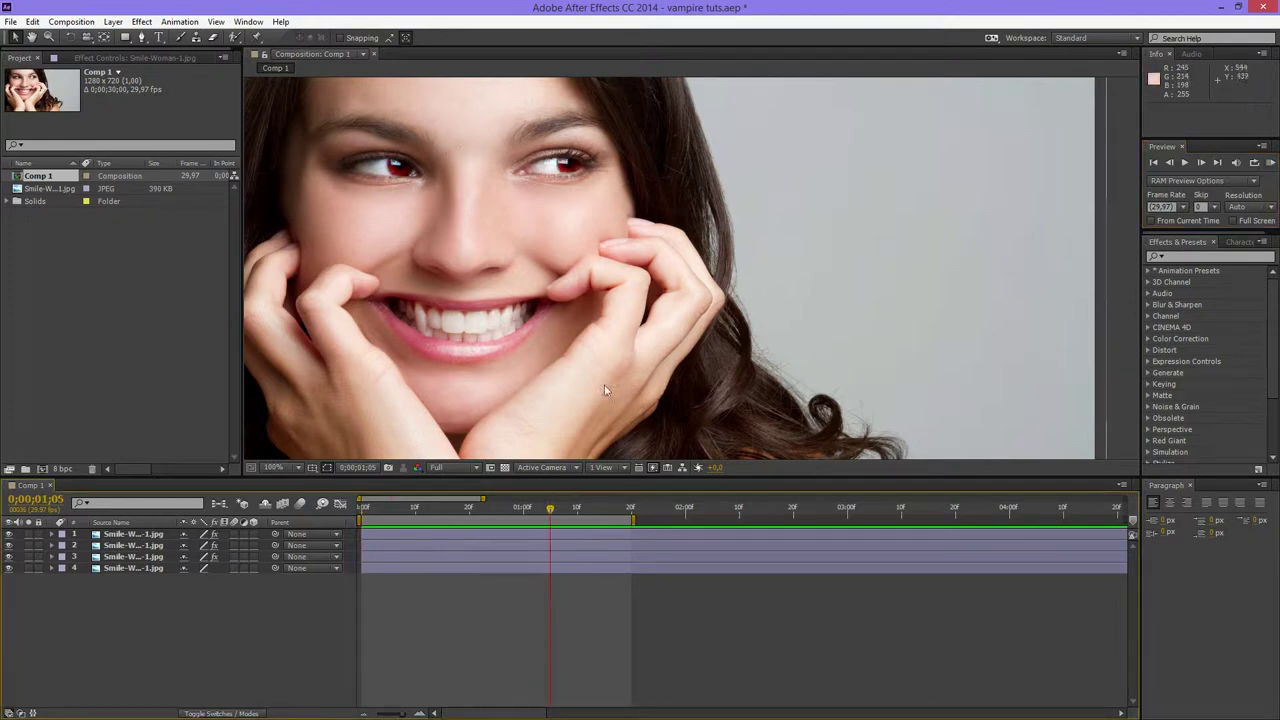
left_click(588, 506)
left_click_drag(615, 511, 580, 507)
key("Home")
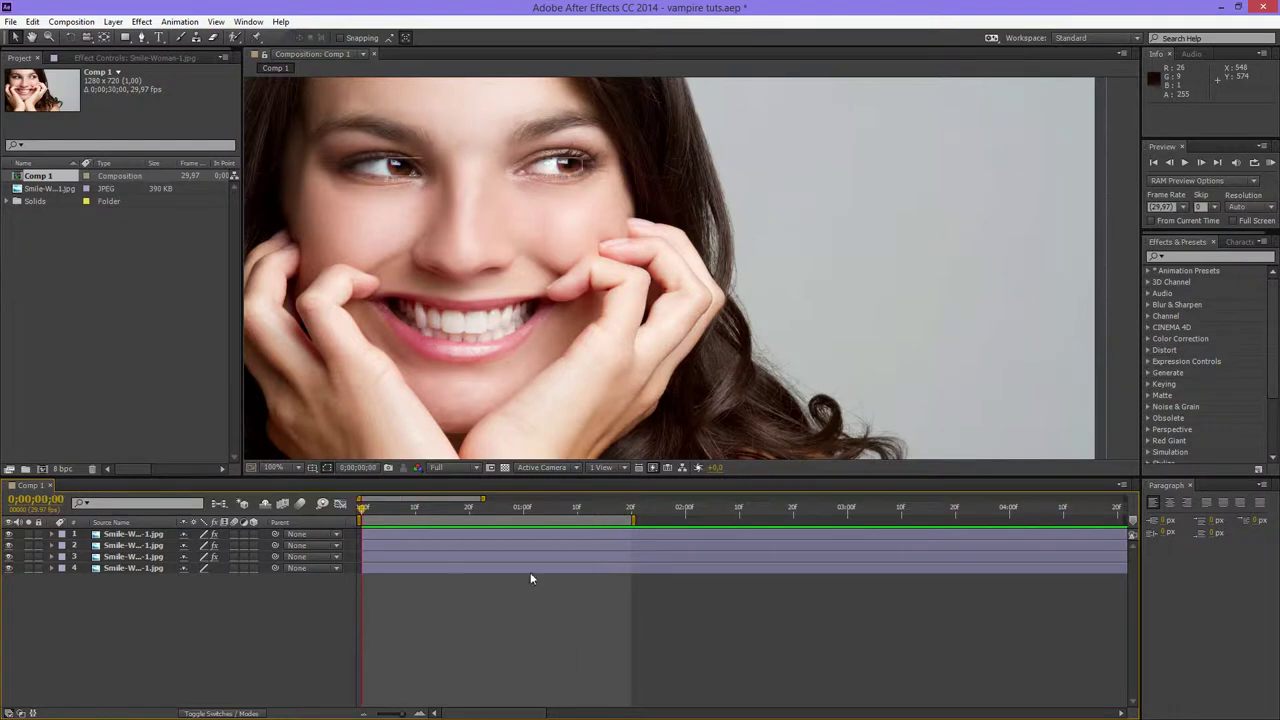
left_click_drag(414, 514, 298, 497)
left_click(547, 506)
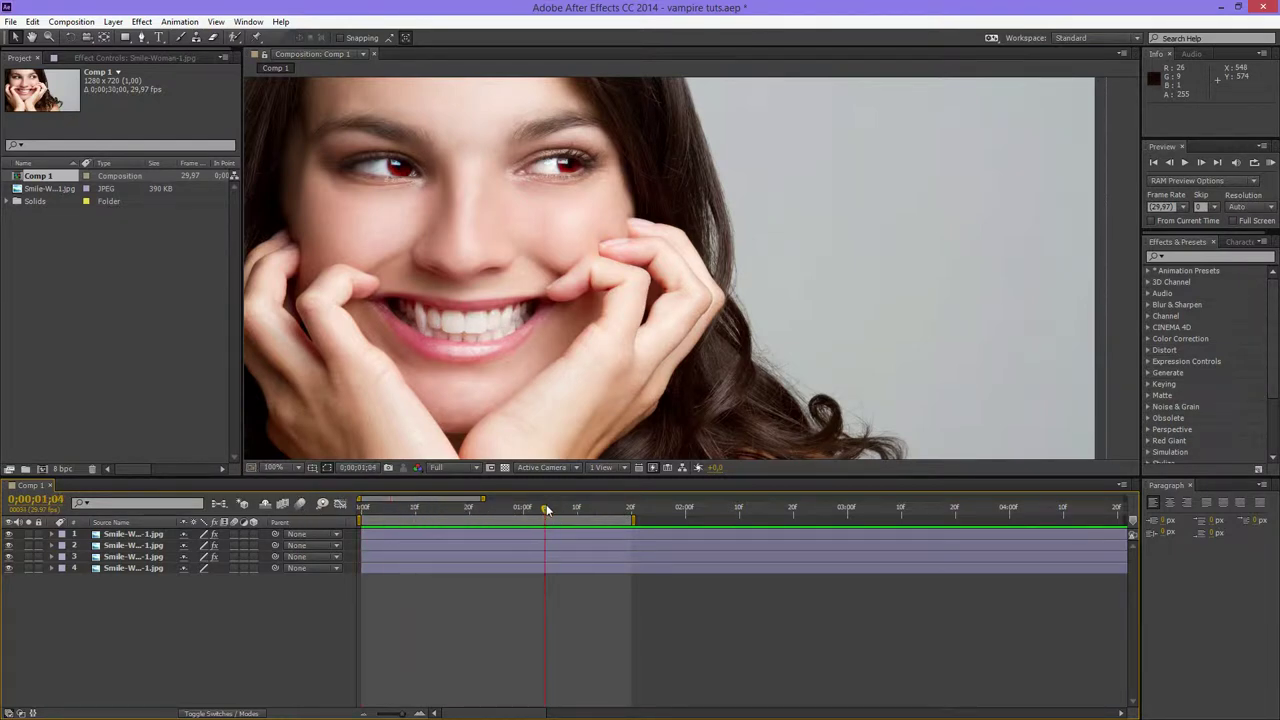
left_click_drag(547, 510, 527, 552)
left_click_drag(540, 542, 566, 532)
scroll(546, 368, "down", 1)
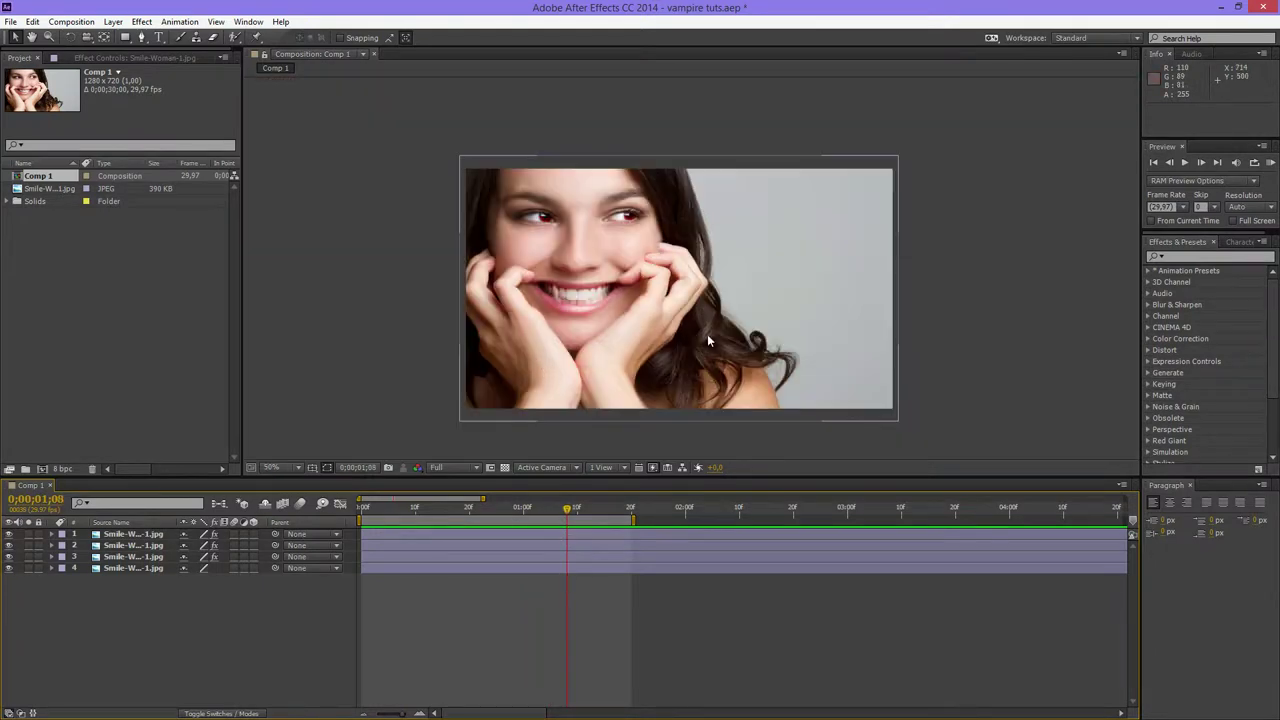
left_click_drag(1006, 239, 954, 242)
scroll(600, 274, "up", 1)
left_click_drag(600, 274, 780, 228)
- Create a new composition with the HDV/HDTV 720 29.97 preset, 1280 x 720 px, and a duration of 0;00;30;00
right_click(34, 215)
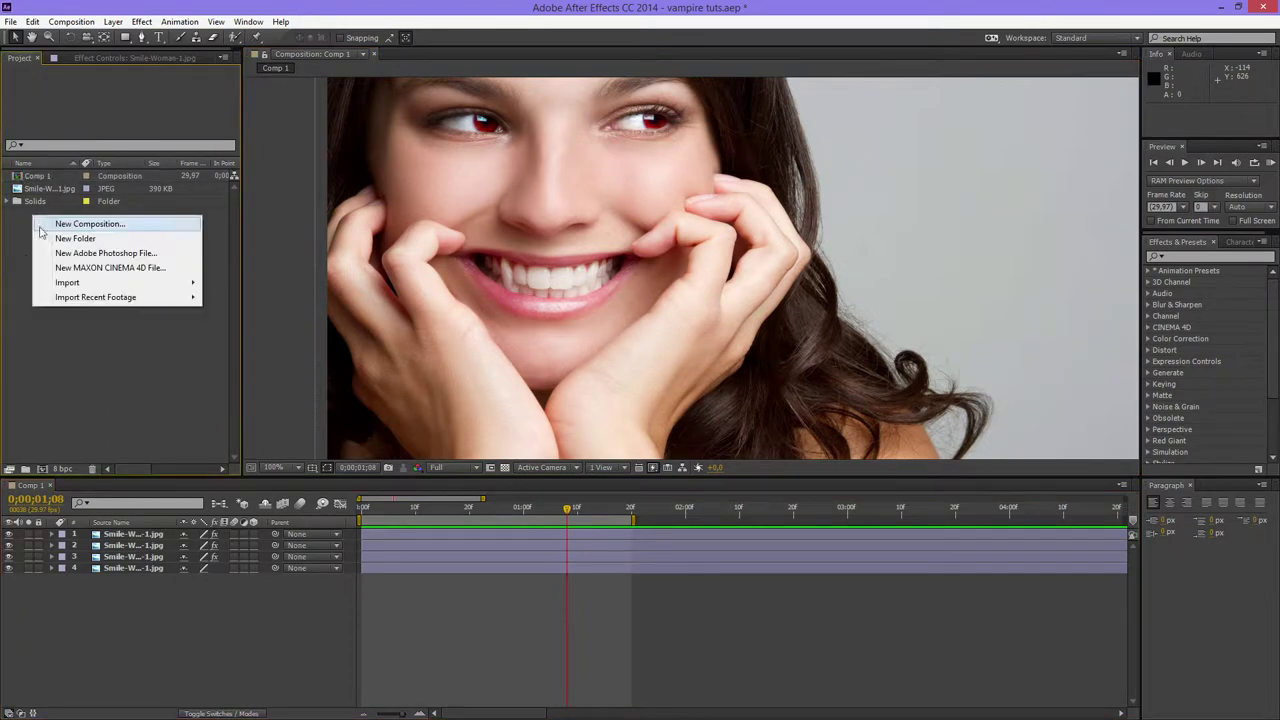
left_click(88, 224)
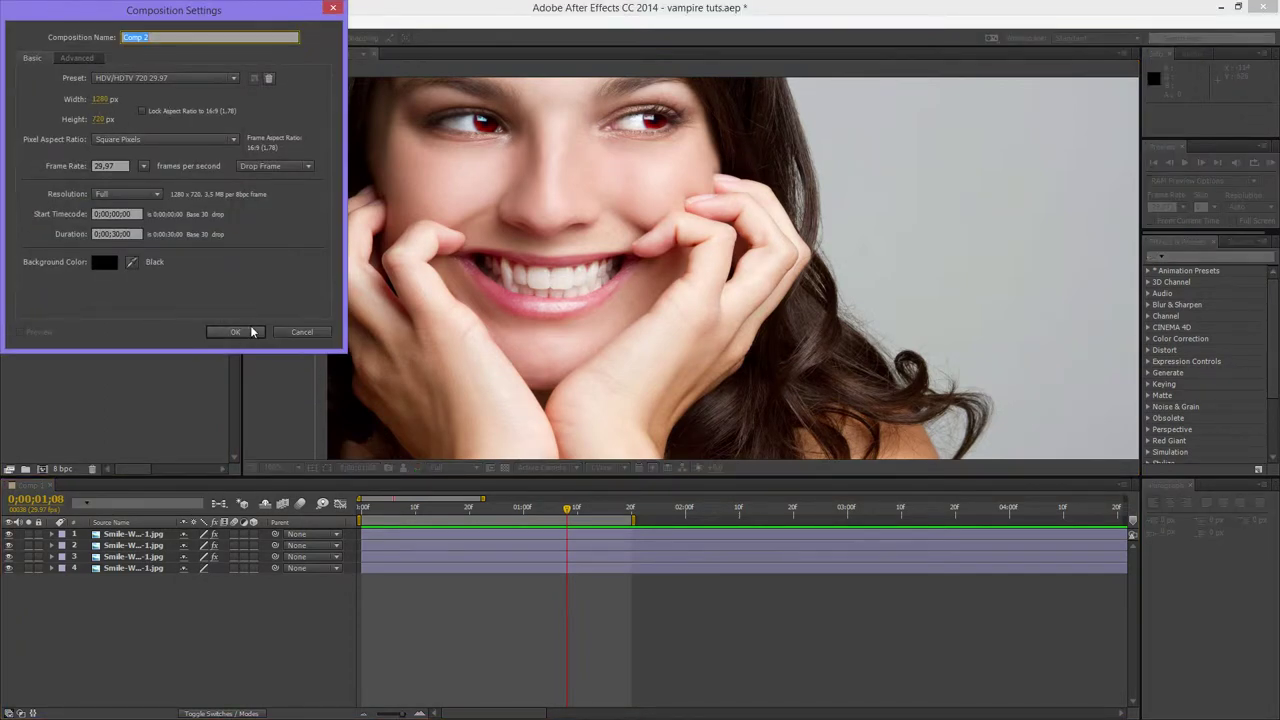
left_click(287, 168)
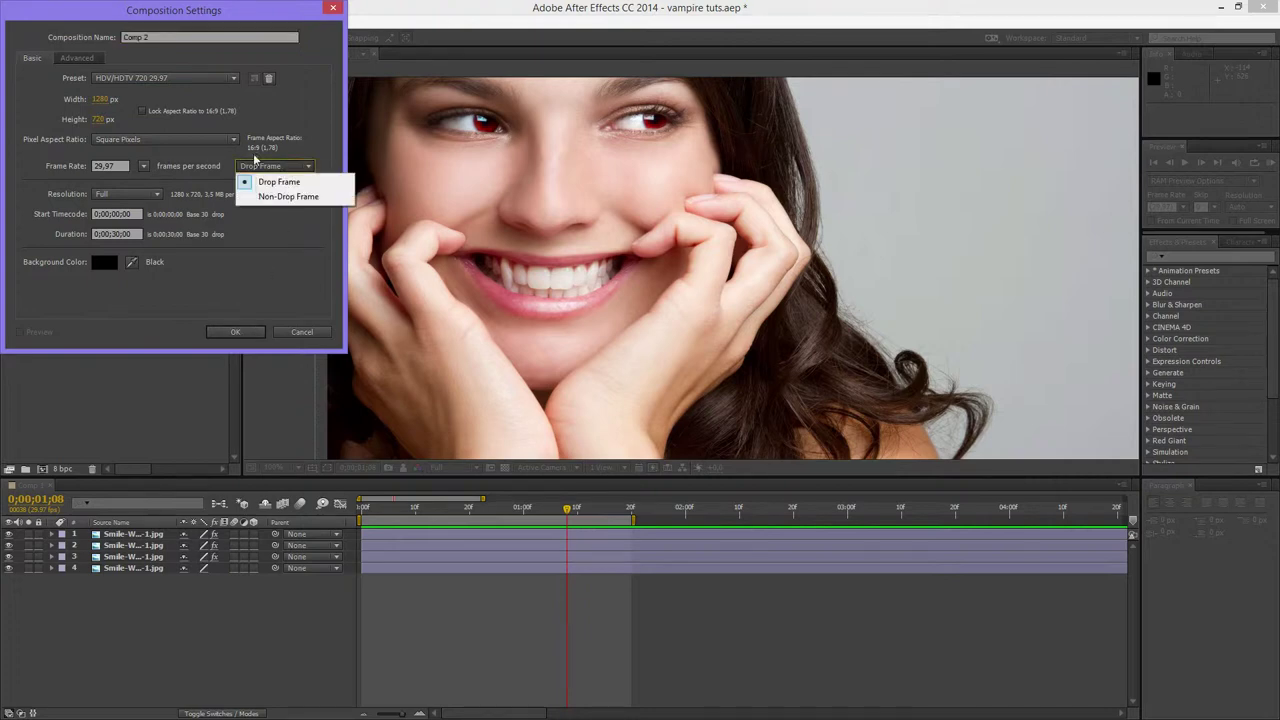
left_click(172, 290)
left_click(235, 331)
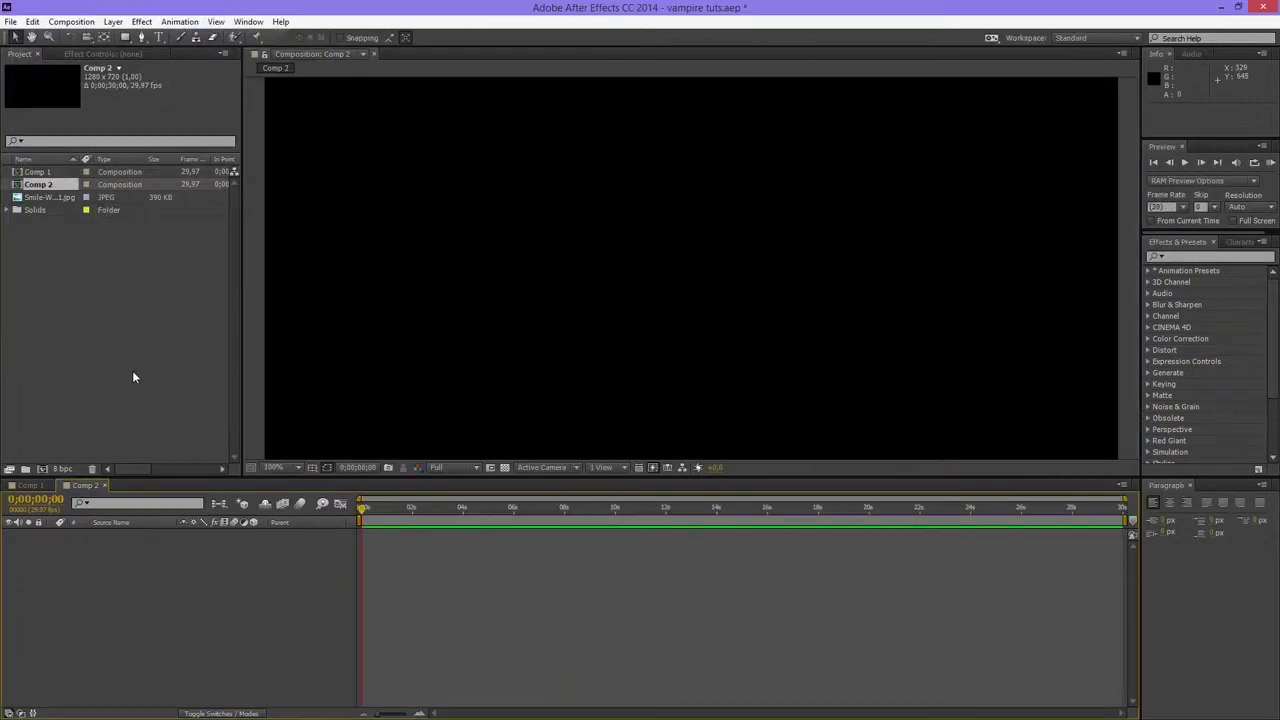
- Add the Smile-Woman-1.jpg image as a layer in the new, empty composition
left_click(46, 198)
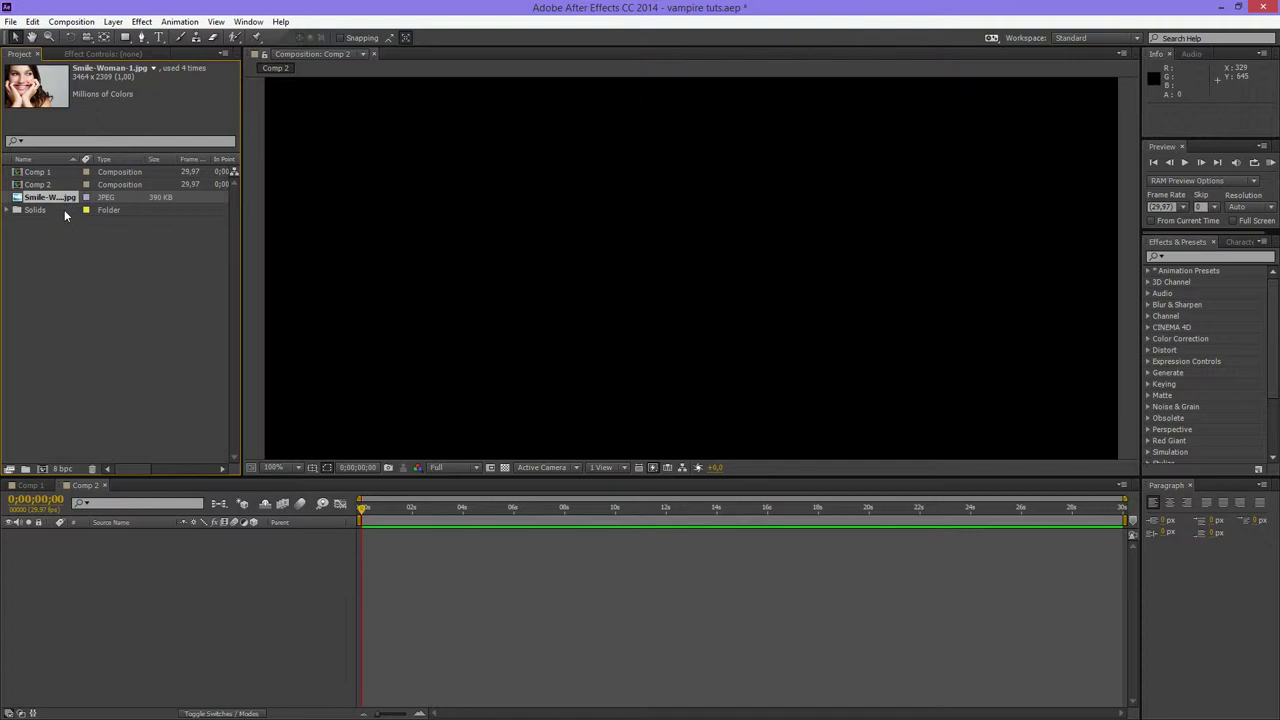
left_click_drag(74, 197, 170, 635)
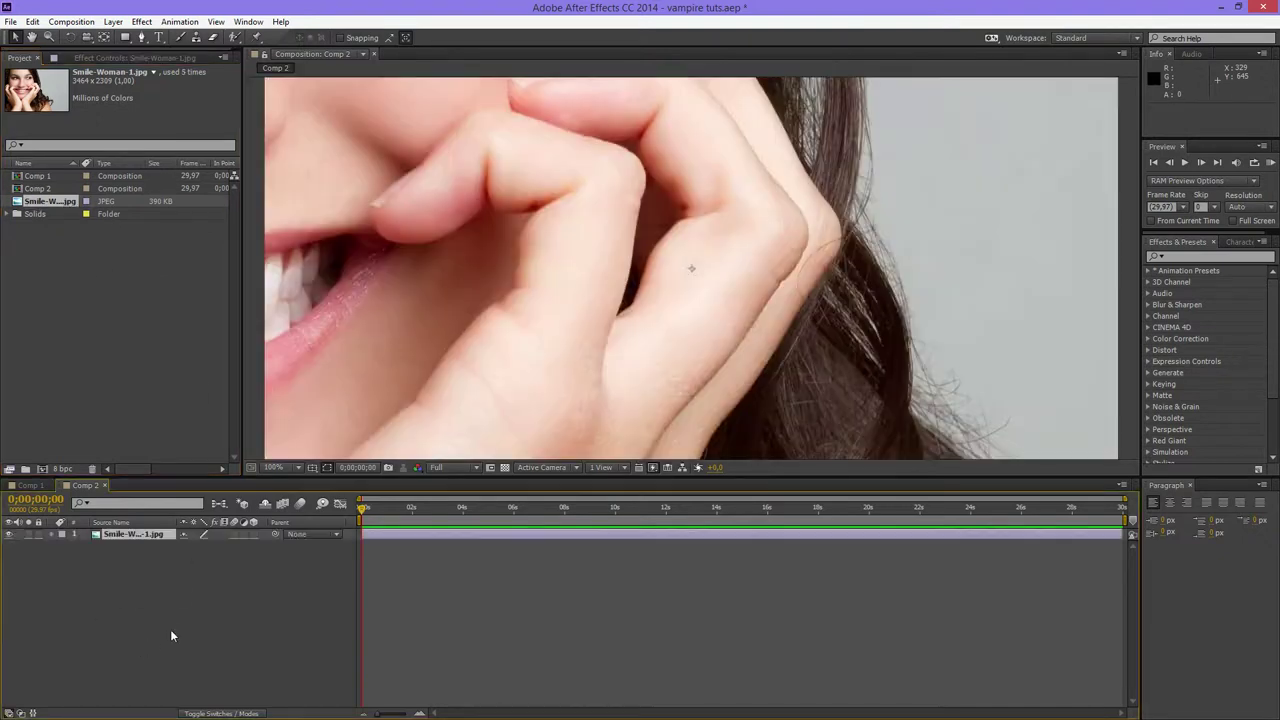
scroll(663, 343, "down", 1)
left_click_drag(663, 343, 654, 375)
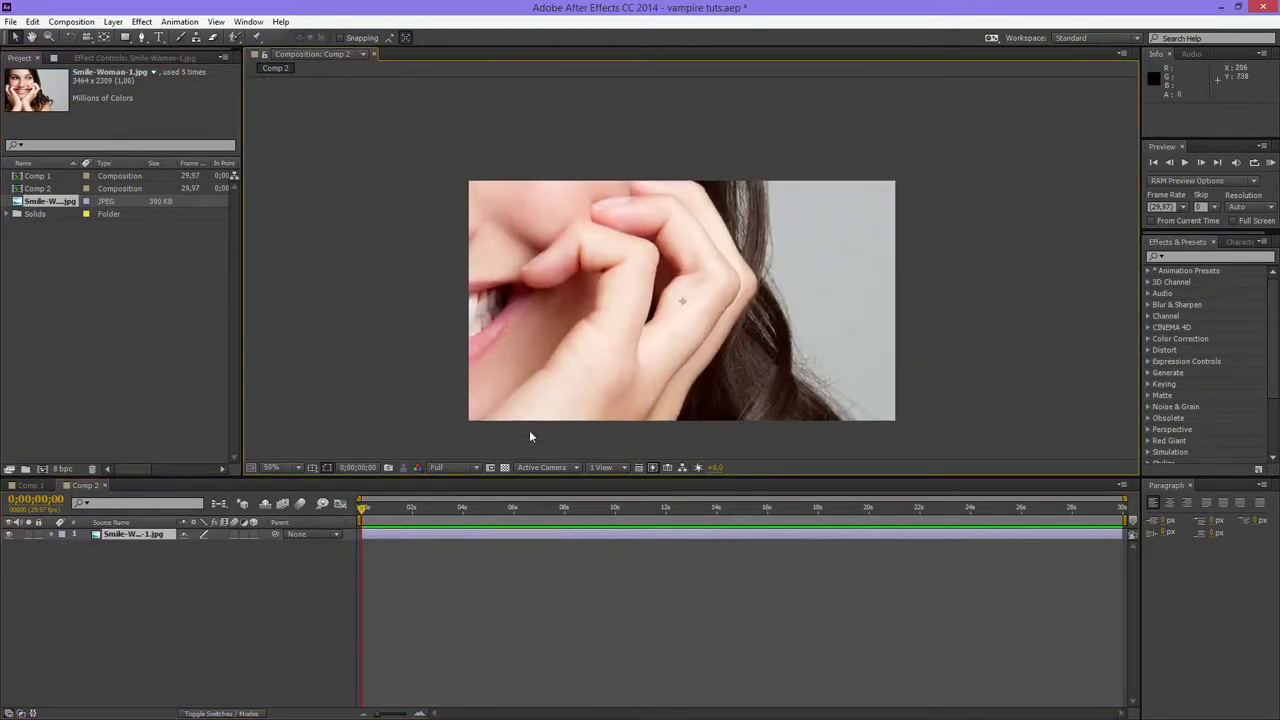
- Scale the woman's image layer down to about 39% by 35% so it roughly fits the composition frame
left_click(222, 534)
scroll(500, 247, "down", 5)
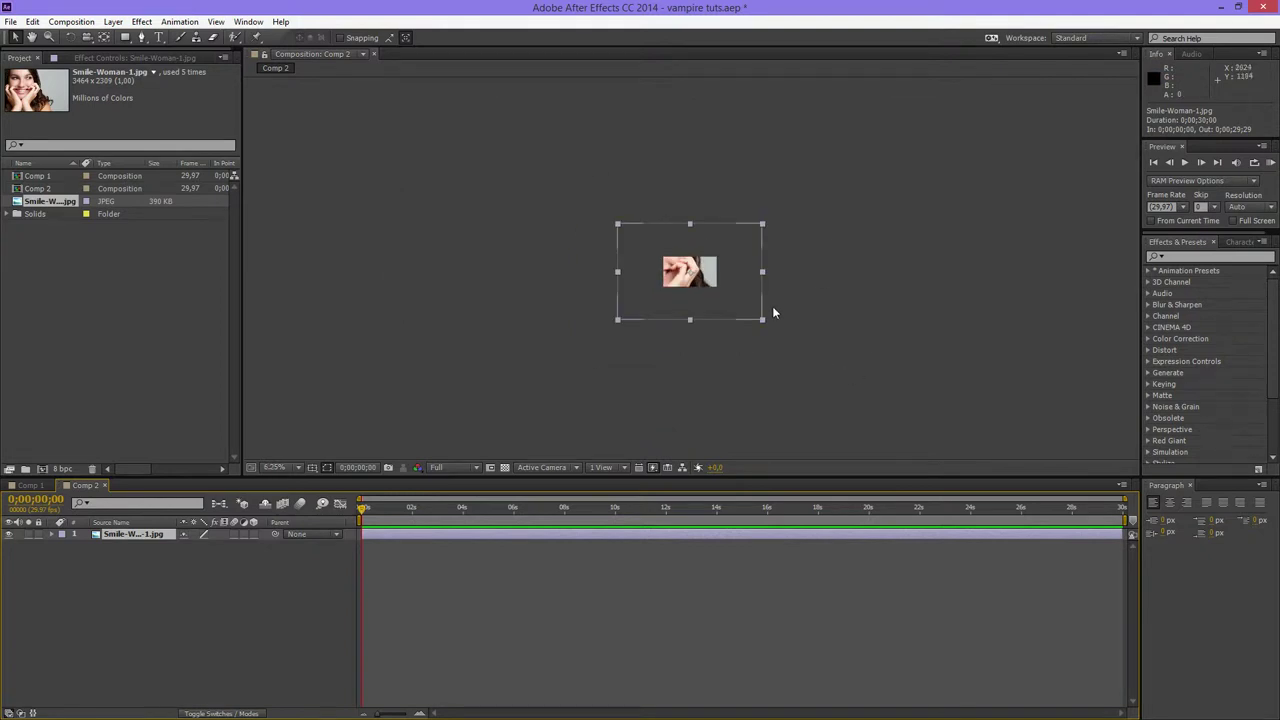
left_click_drag(760, 319, 722, 286)
scroll(706, 279, "up", 4)
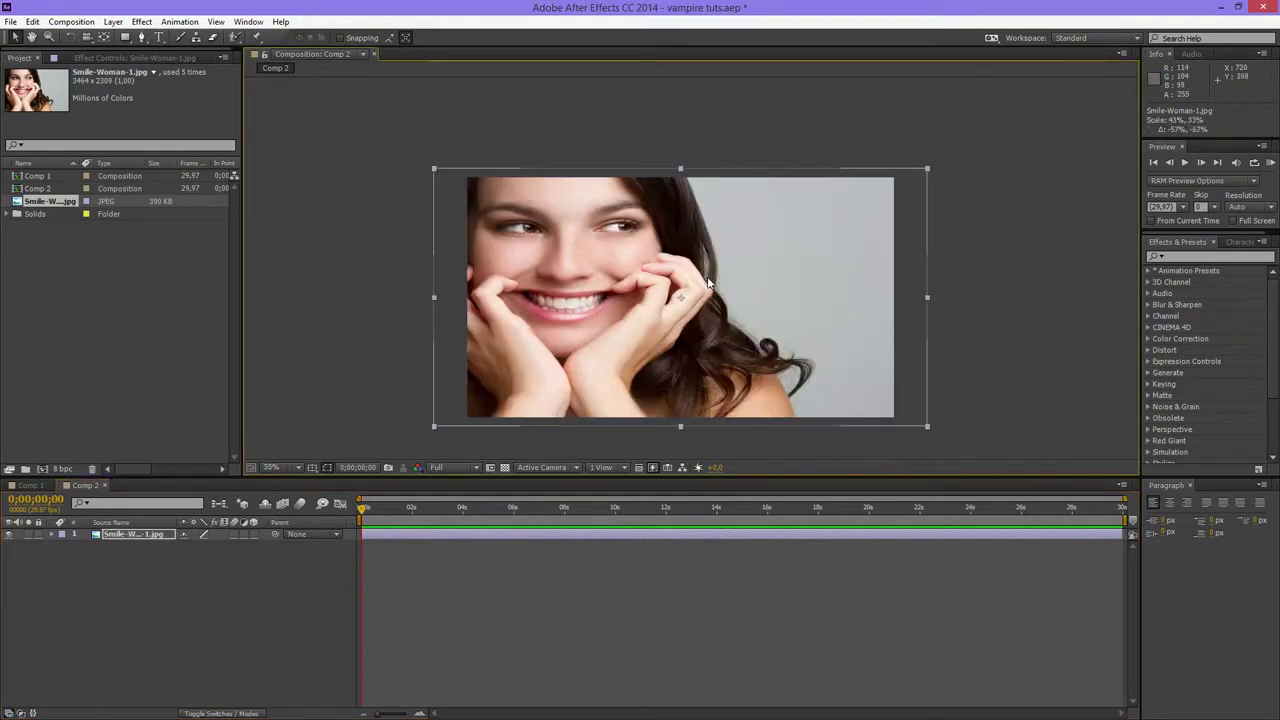
mouse_move(920, 427)
left_mouse_down()
mouse_move(925, 438)
mouse_move(898, 436)
left_mouse_up()
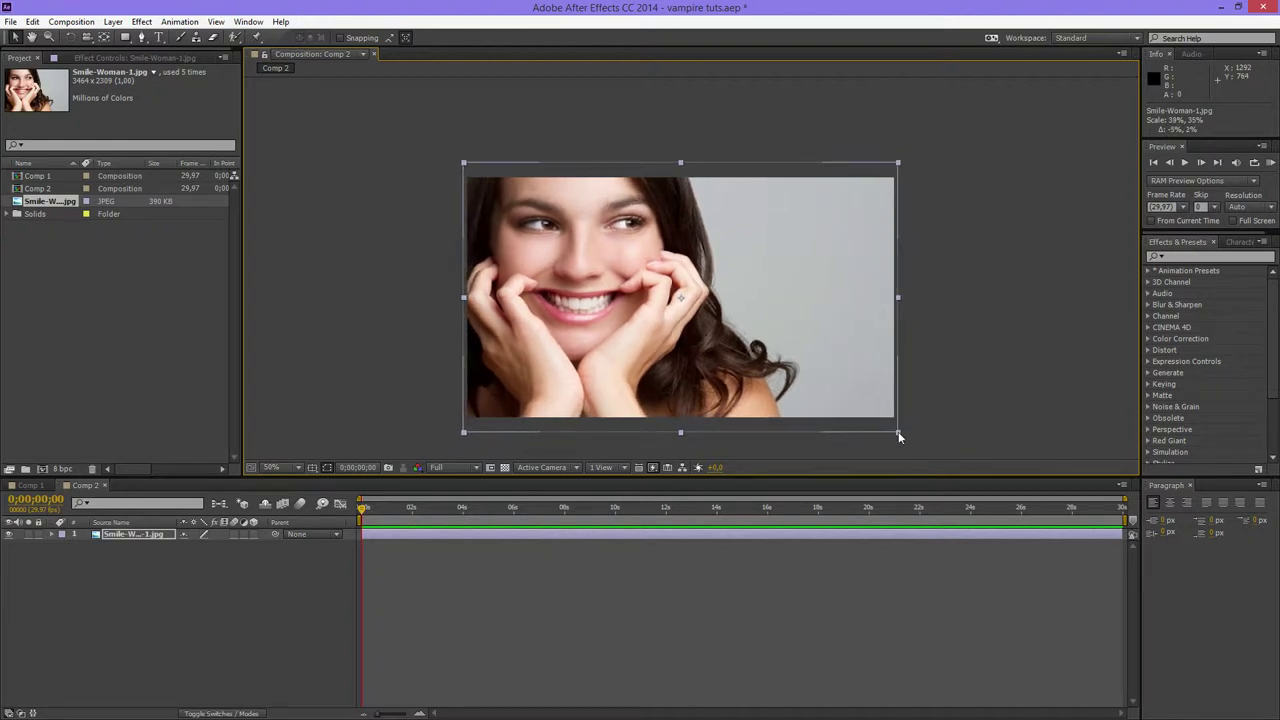
left_click(128, 640)
- Examine the woman's teeth at close range across the whole smile
scroll(650, 270, "up", 4)
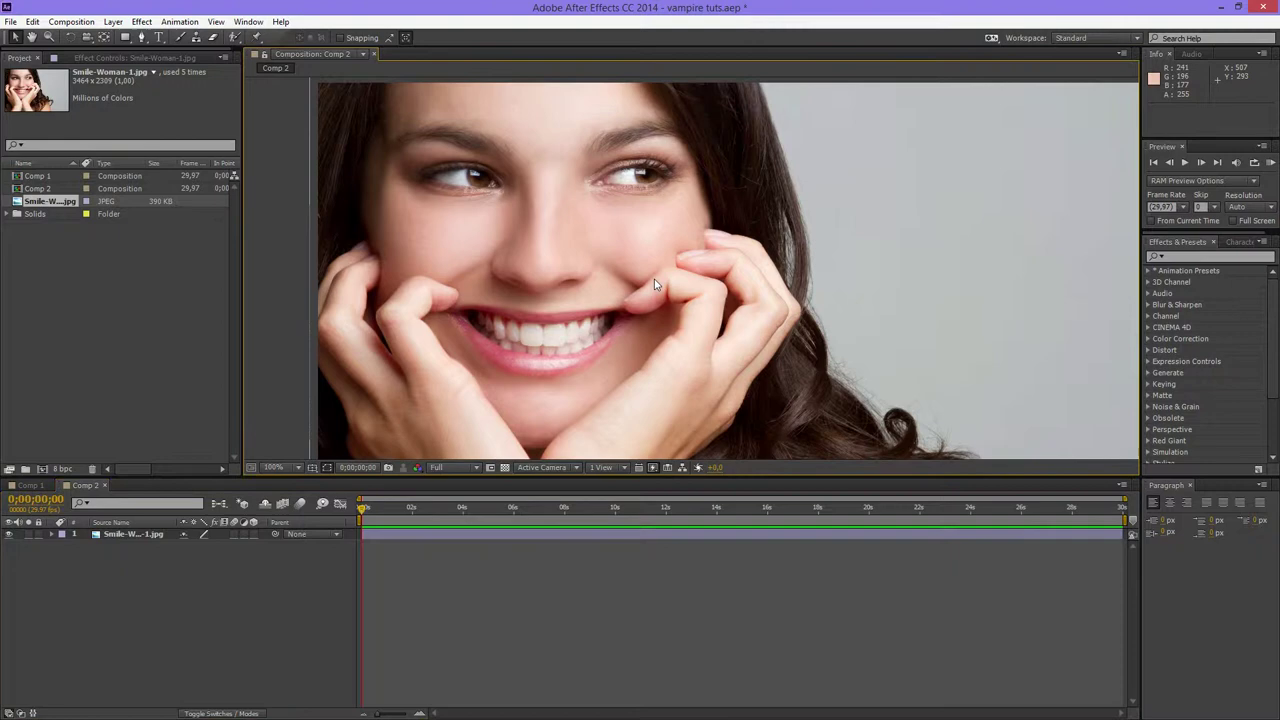
scroll(648, 267, "up", 6)
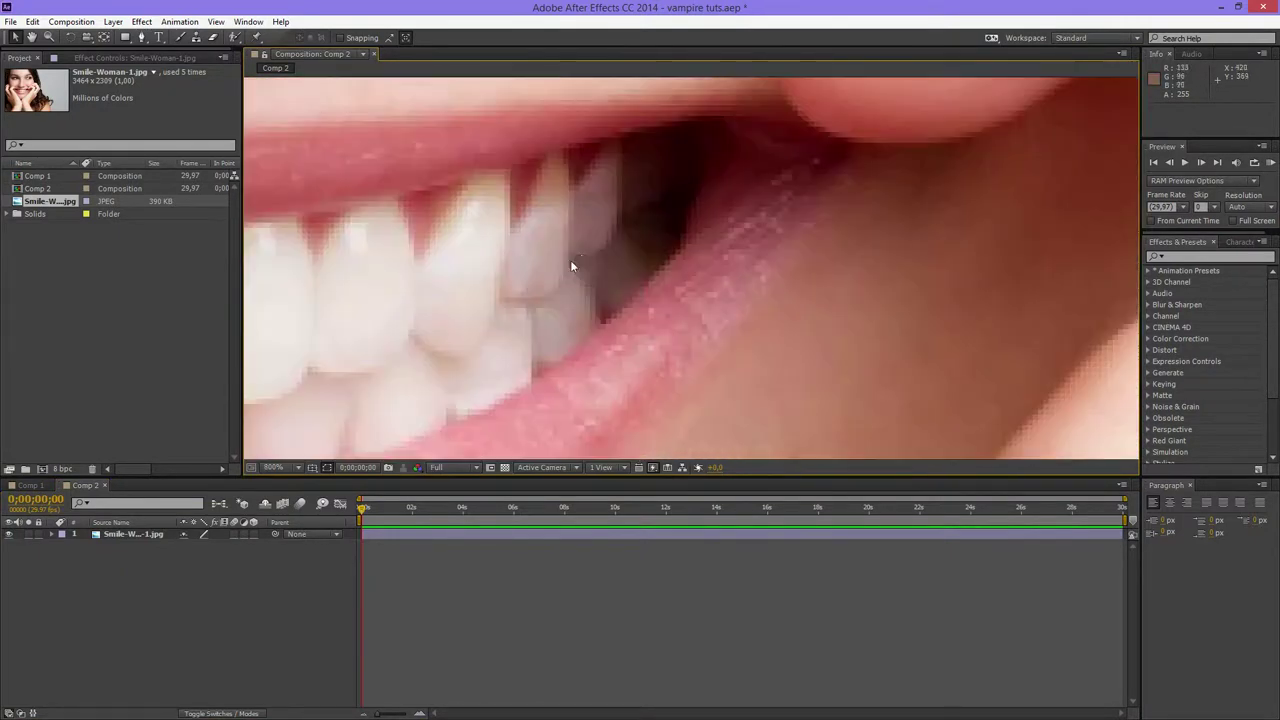
left_click_drag(572, 266, 986, 309)
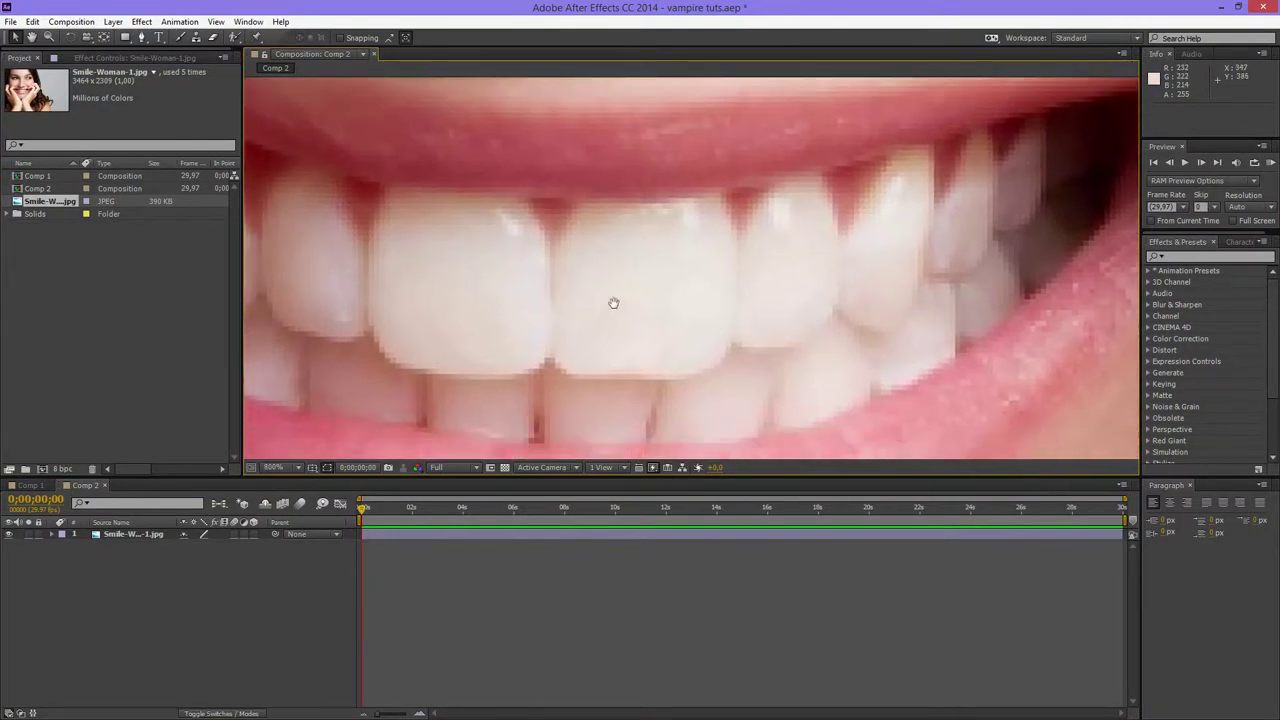
left_click_drag(614, 306, 961, 291)
left_click(640, 264)
left_click_drag(640, 264, 683, 337)
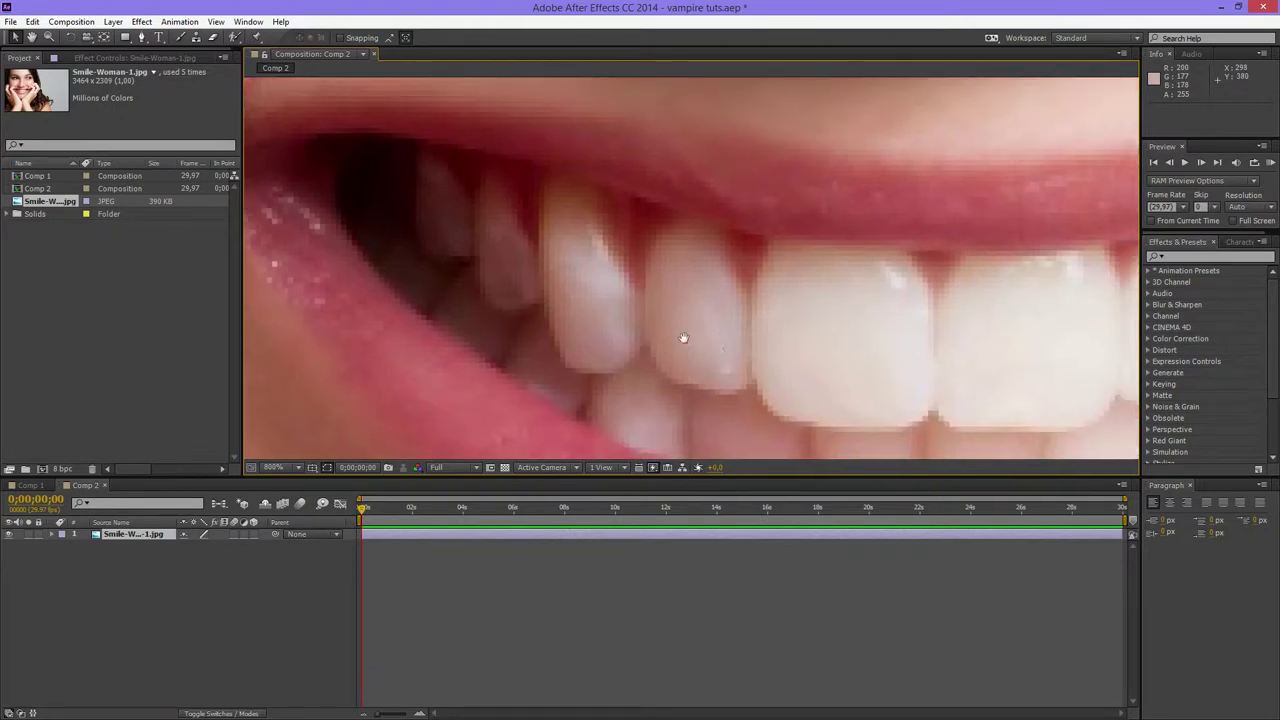
left_click_drag(846, 327, 695, 373)
scroll(660, 361, "down", 1)
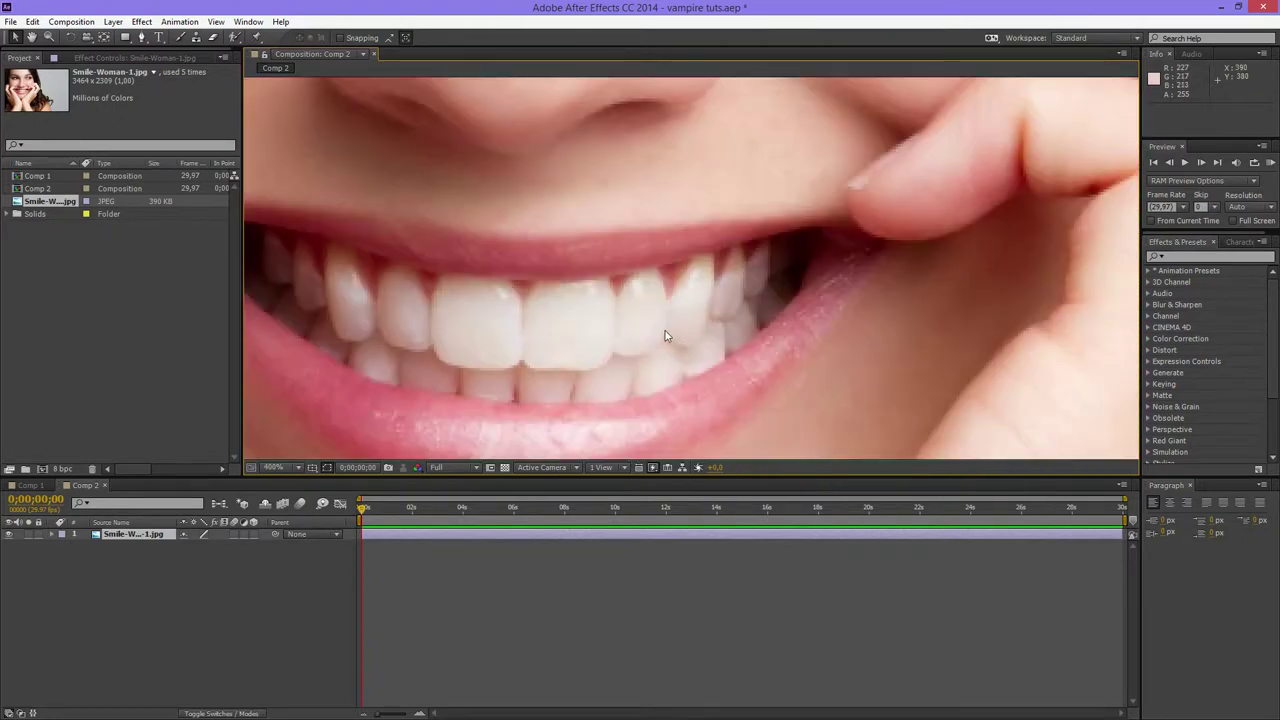
scroll(666, 334, "up", 1)
scroll(814, 314, "down", 1)
scroll(805, 293, "up", 1)
scroll(729, 300, "down", 6)
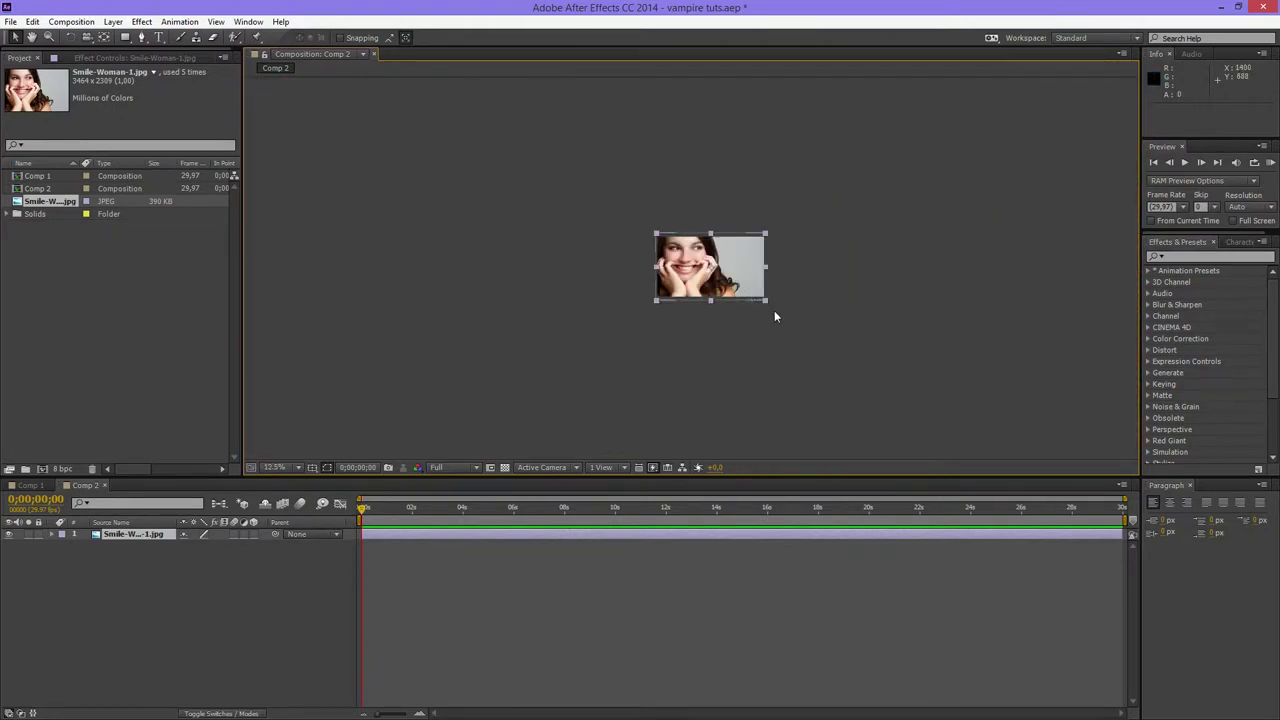
- Try enlarging the image layer to about 72% by 66% and check the teeth at close range
left_click_drag(767, 300, 817, 332)
scroll(611, 268, "up", 11)
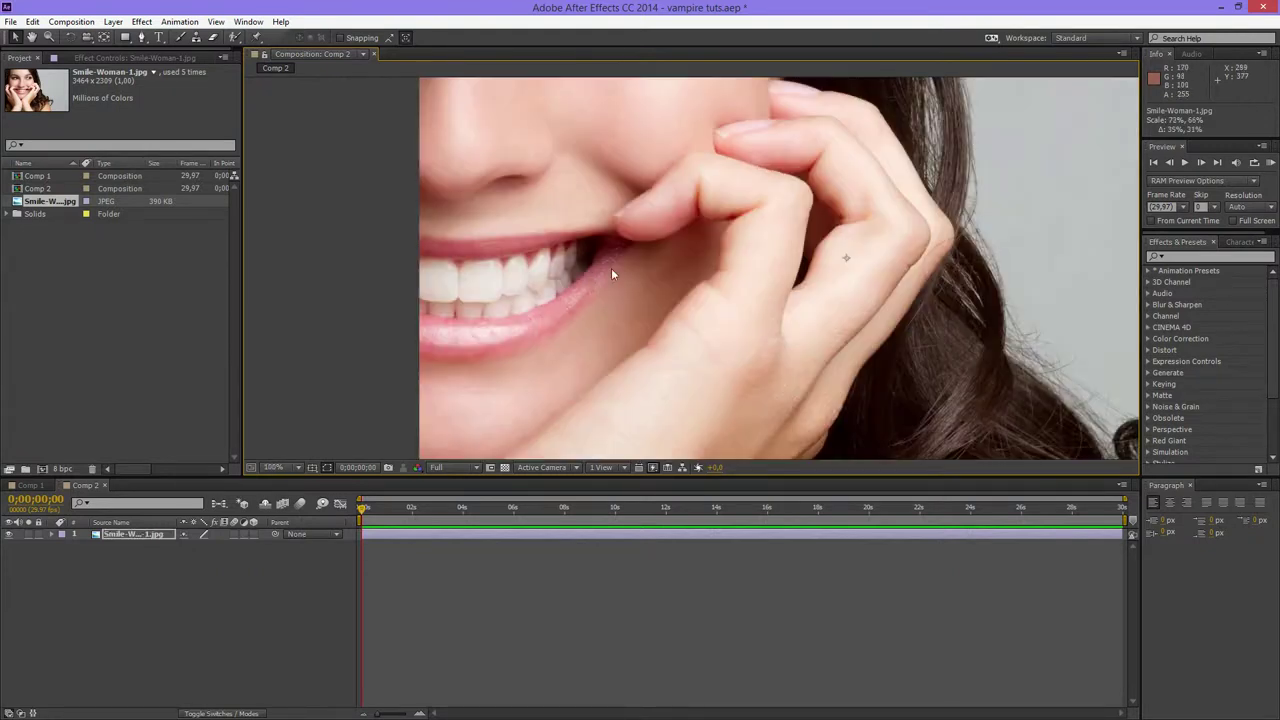
scroll(723, 351, "down", 11)
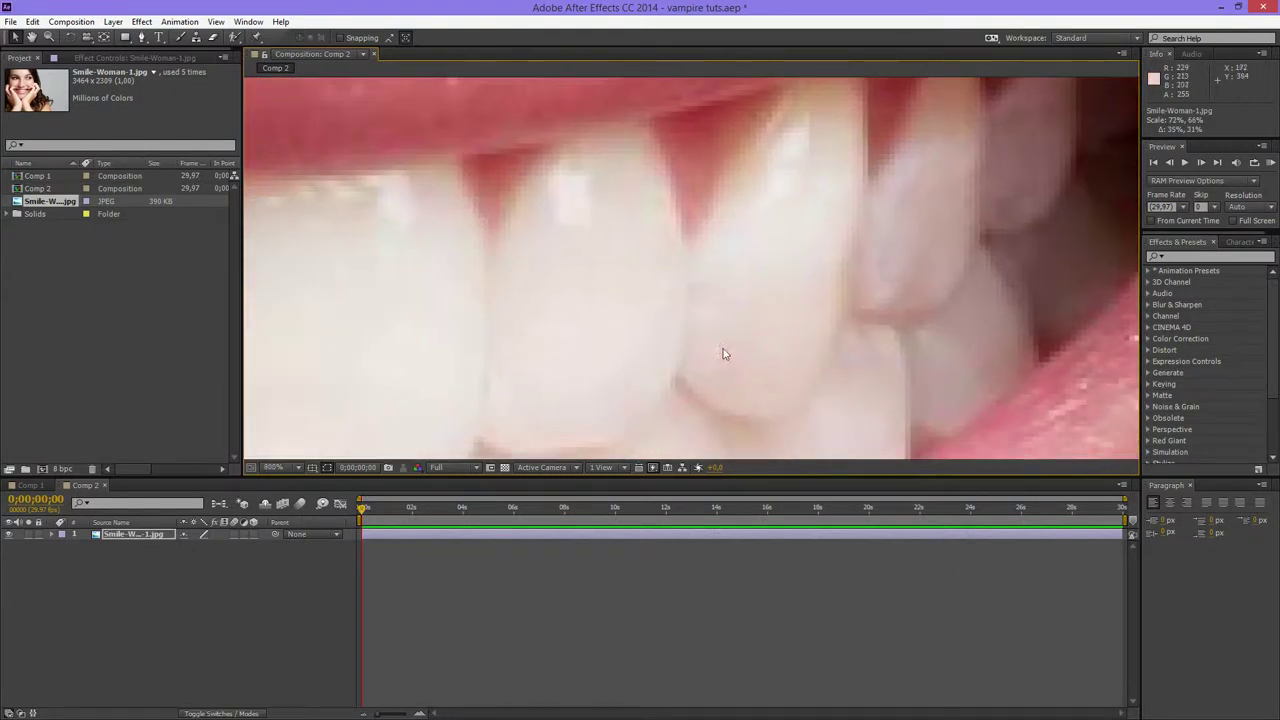
- Scale the woman's image layer to about 39% by 40%
scroll(727, 342, "up", 3)
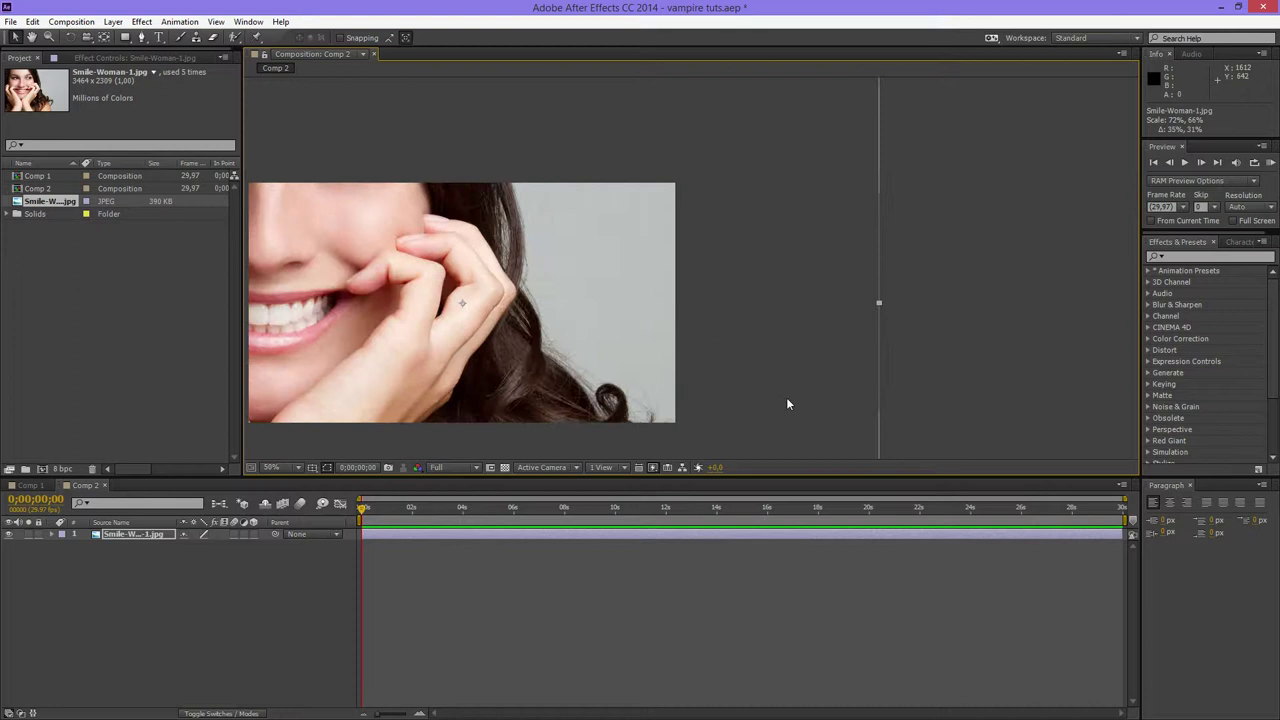
key("comma")
left_click_drag(787, 412, 690, 363)
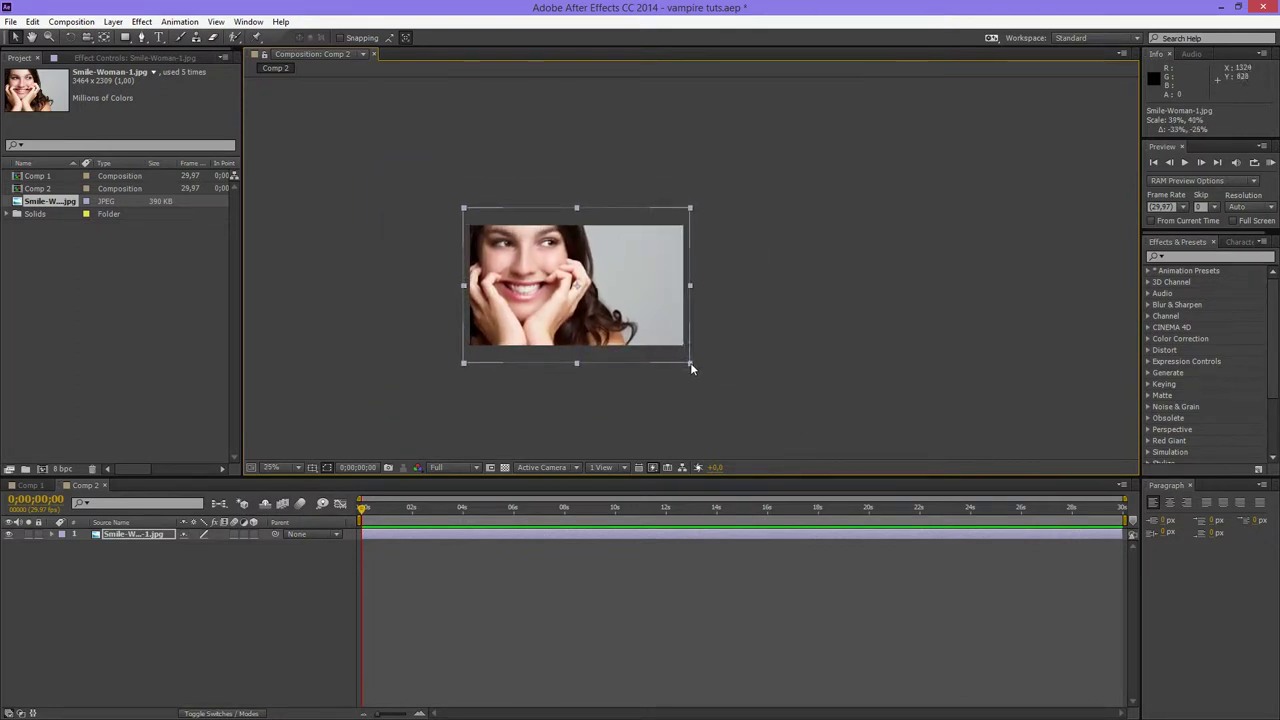
- Examine the teeth and the whole face in the rescaled image at different magnifications
scroll(455, 297, "up", 3)
key("period")
key("period")
key("period")
key("period")
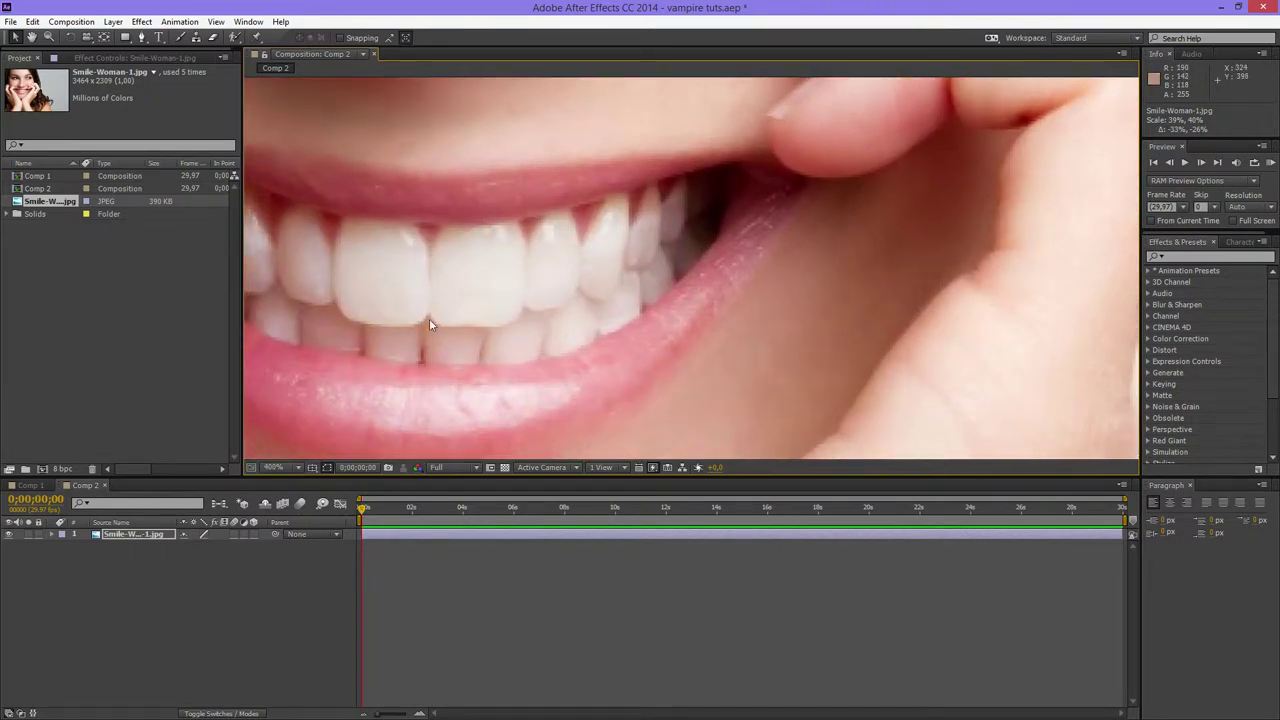
key("comma")
key("comma")
key("comma")
key("period")
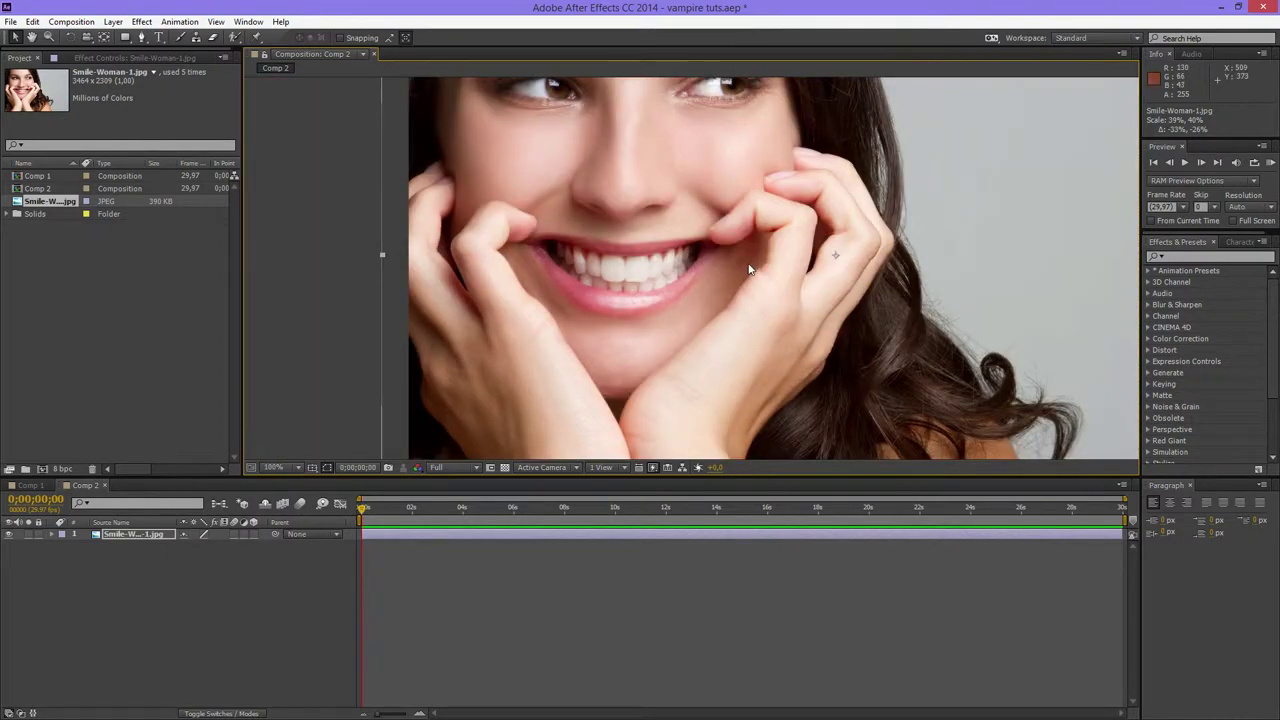
- Duplicate the woman's image layer in Comp 2
scroll(749, 264, "up", 1)
scroll(751, 244, "down", 3)
scroll(749, 255, "up", 2)
left_click_drag(749, 264, 686, 282)
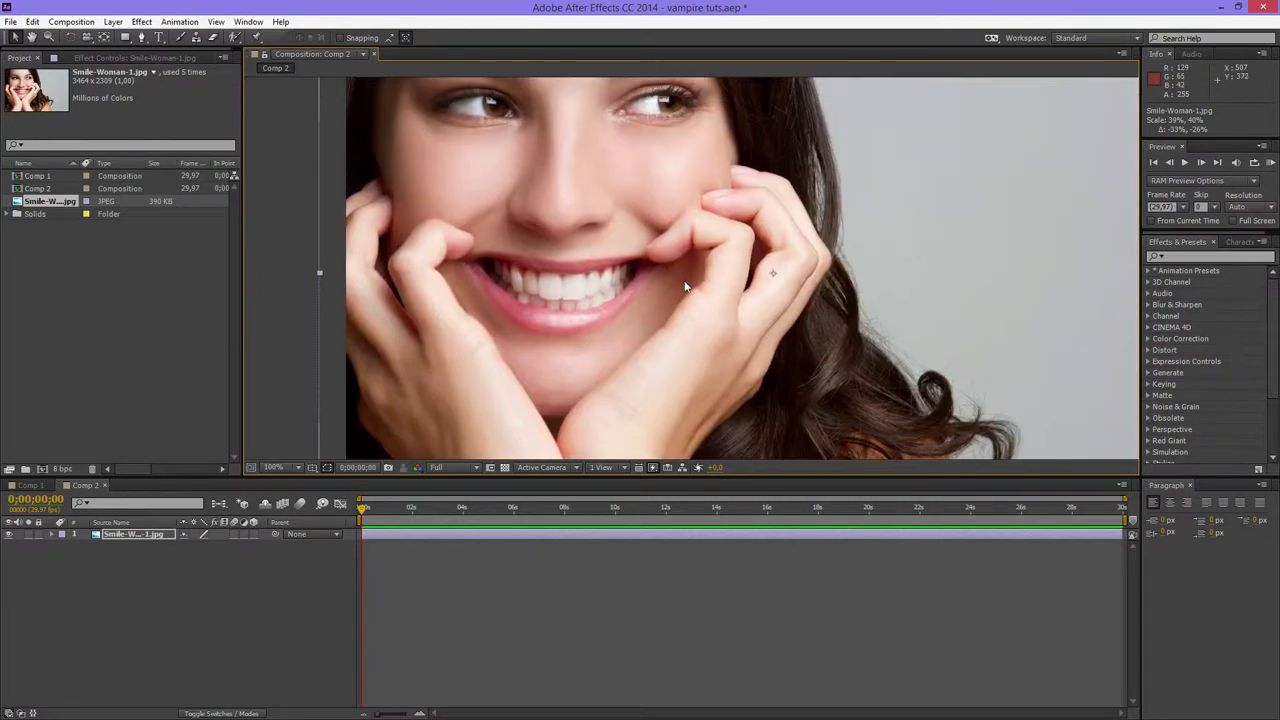
left_click_drag(857, 260, 816, 266)
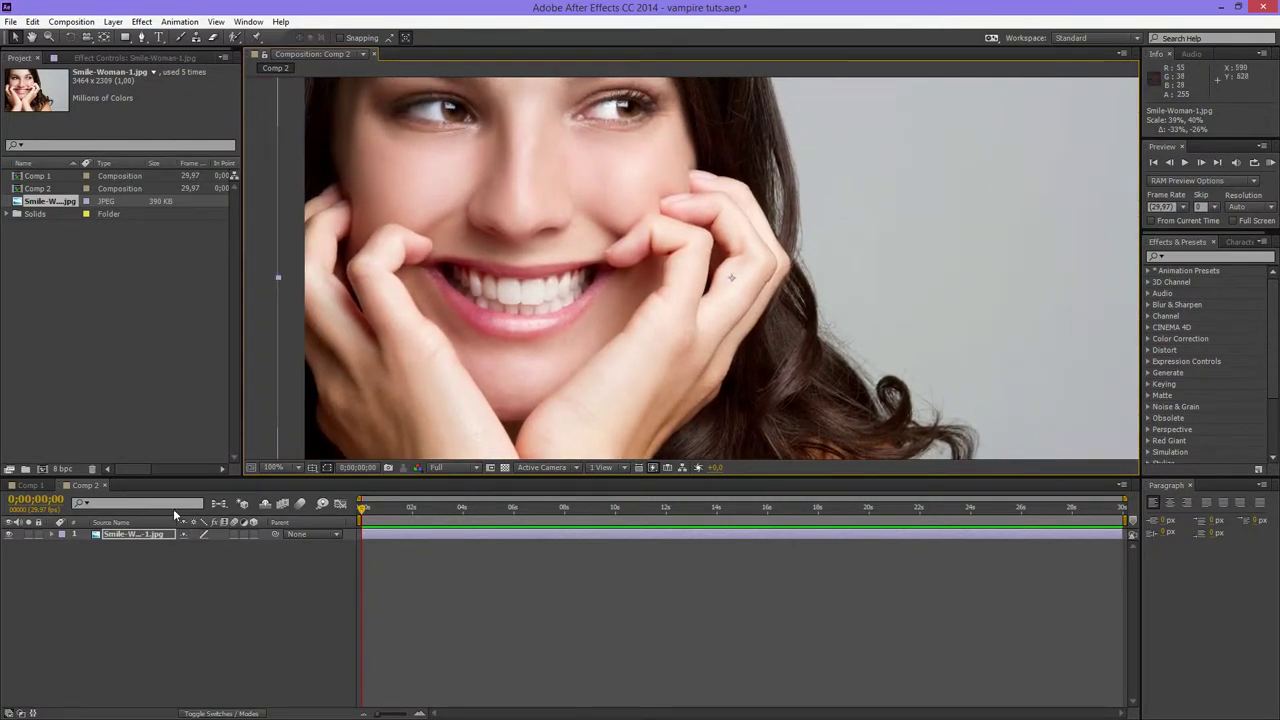
left_click(277, 604)
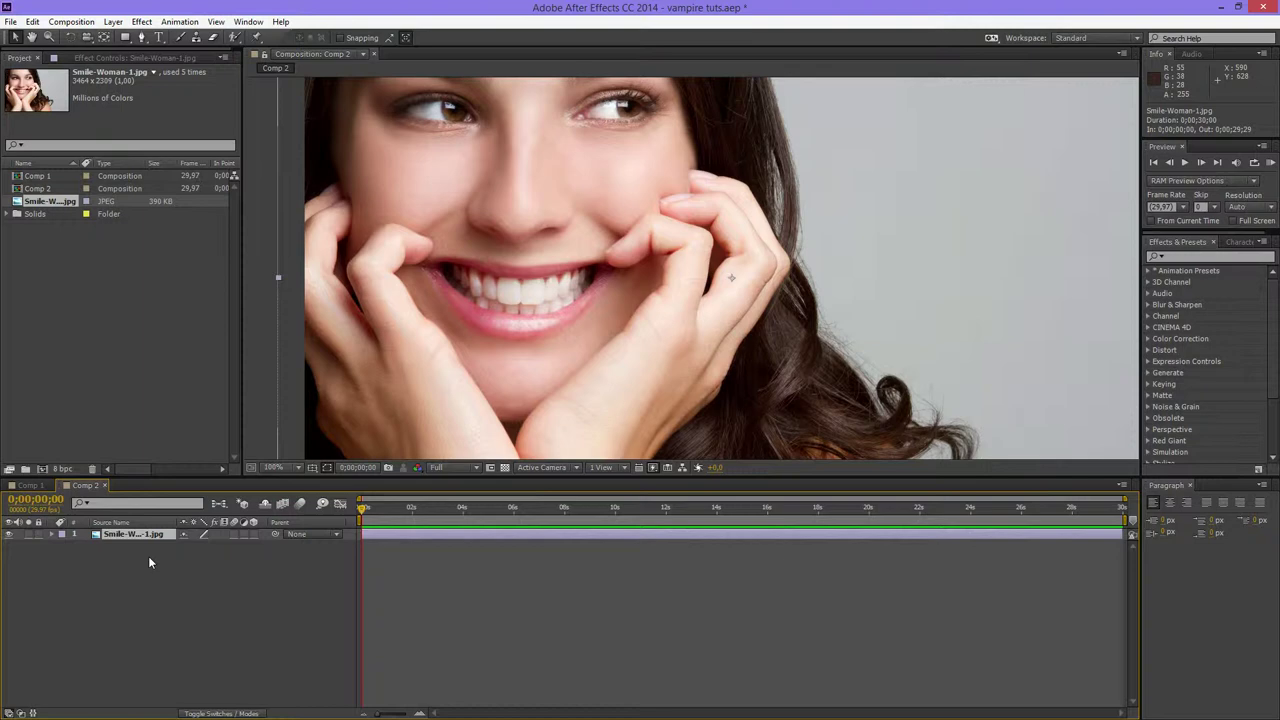
key("ctrl+d")
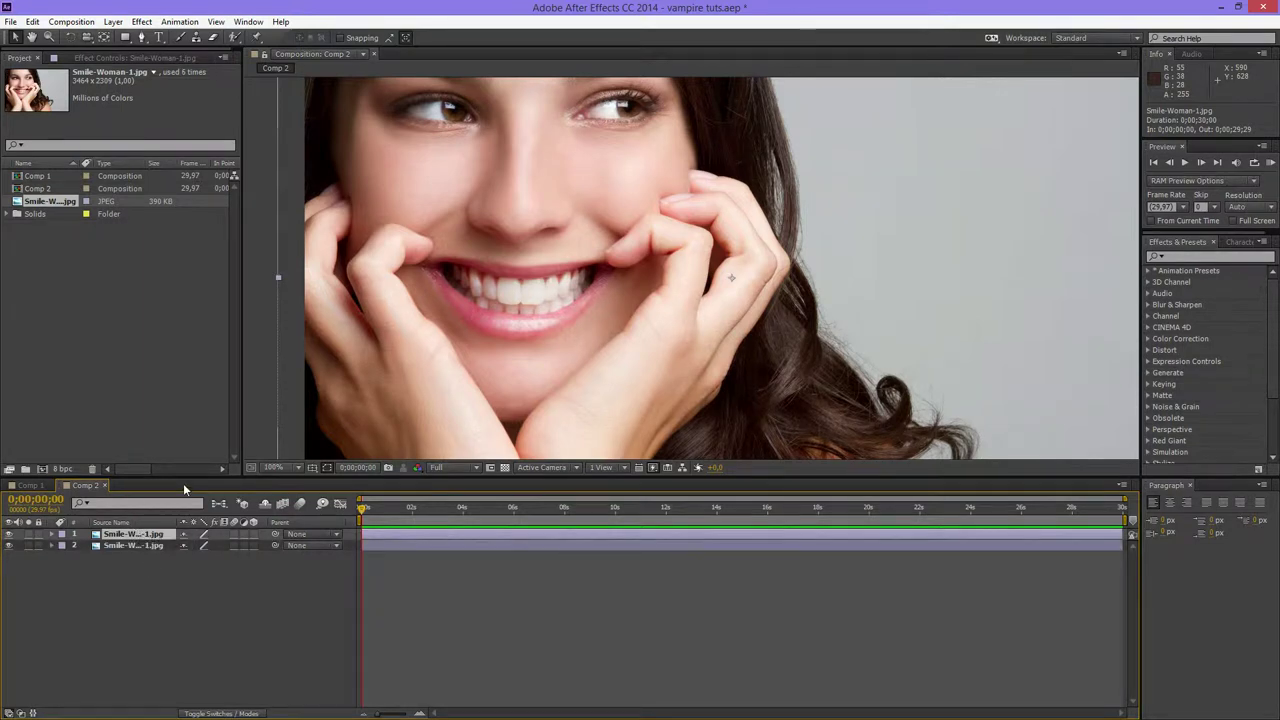
- Find the Liquify effect and apply it to the upper copy of the image layer
left_click(1215, 256)
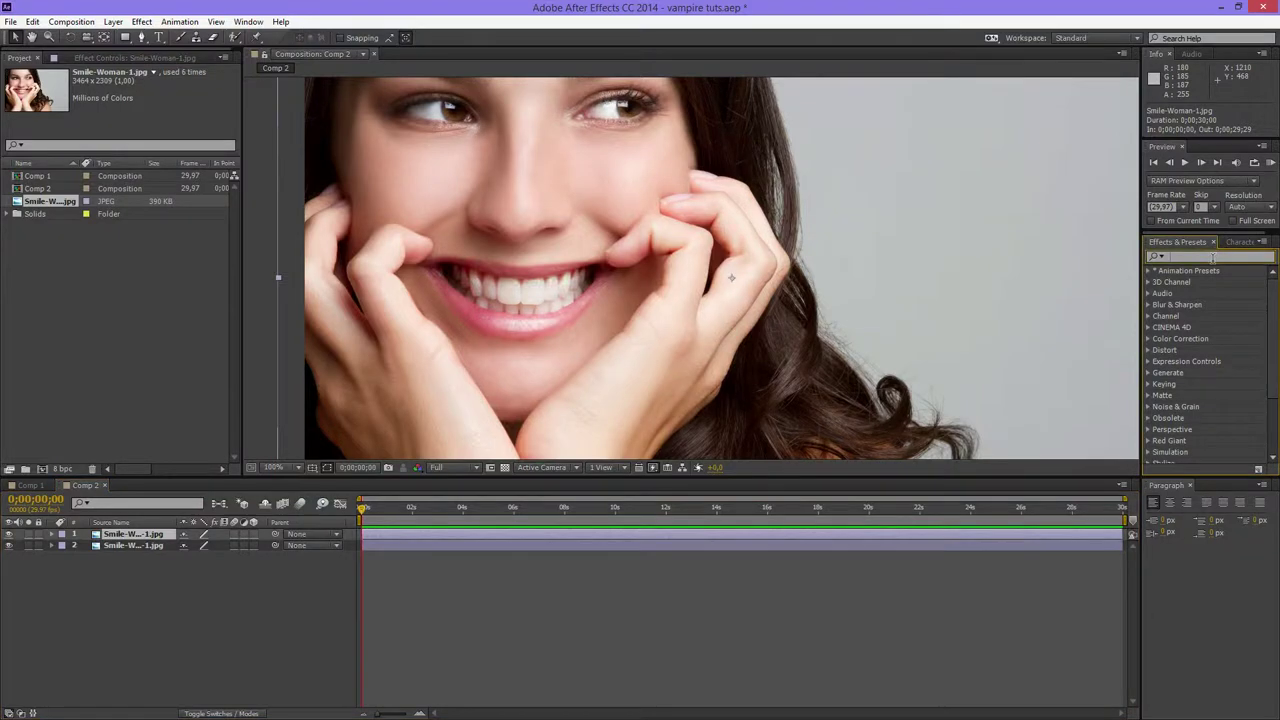
type("liq")
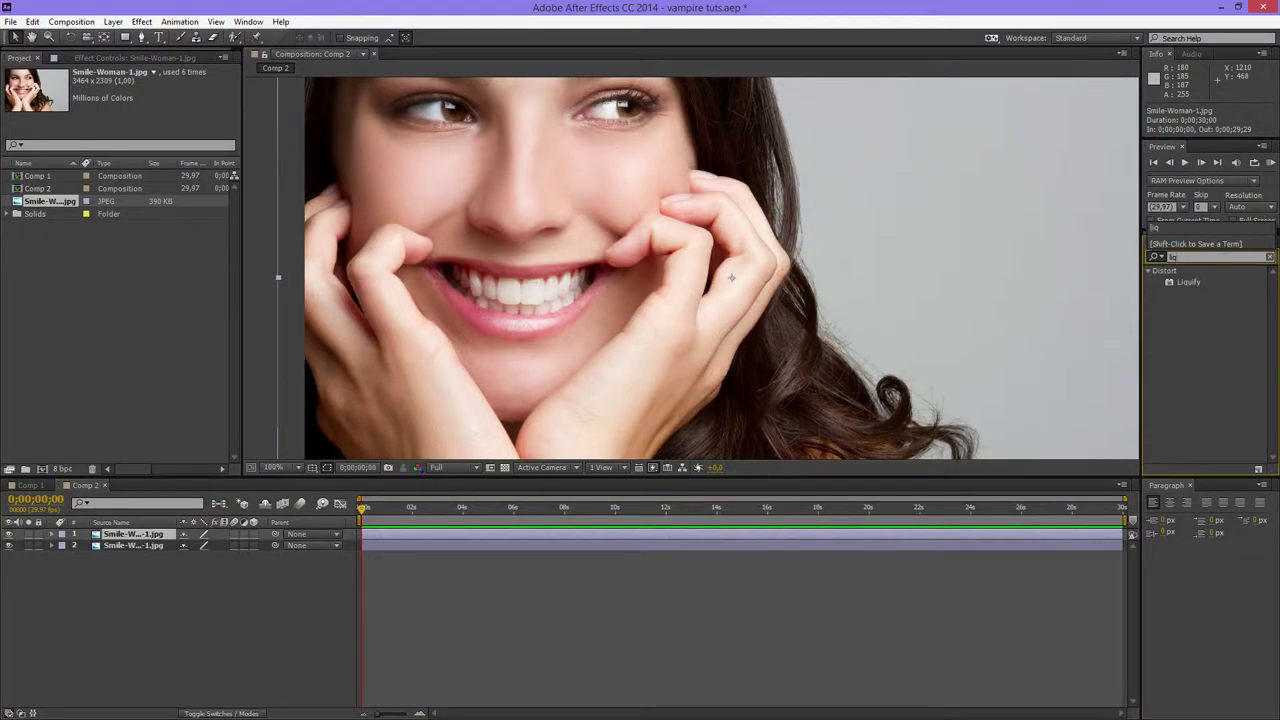
mouse_move(1193, 284)
left_mouse_down()
mouse_move(190, 567)
mouse_move(120, 538)
left_mouse_up()
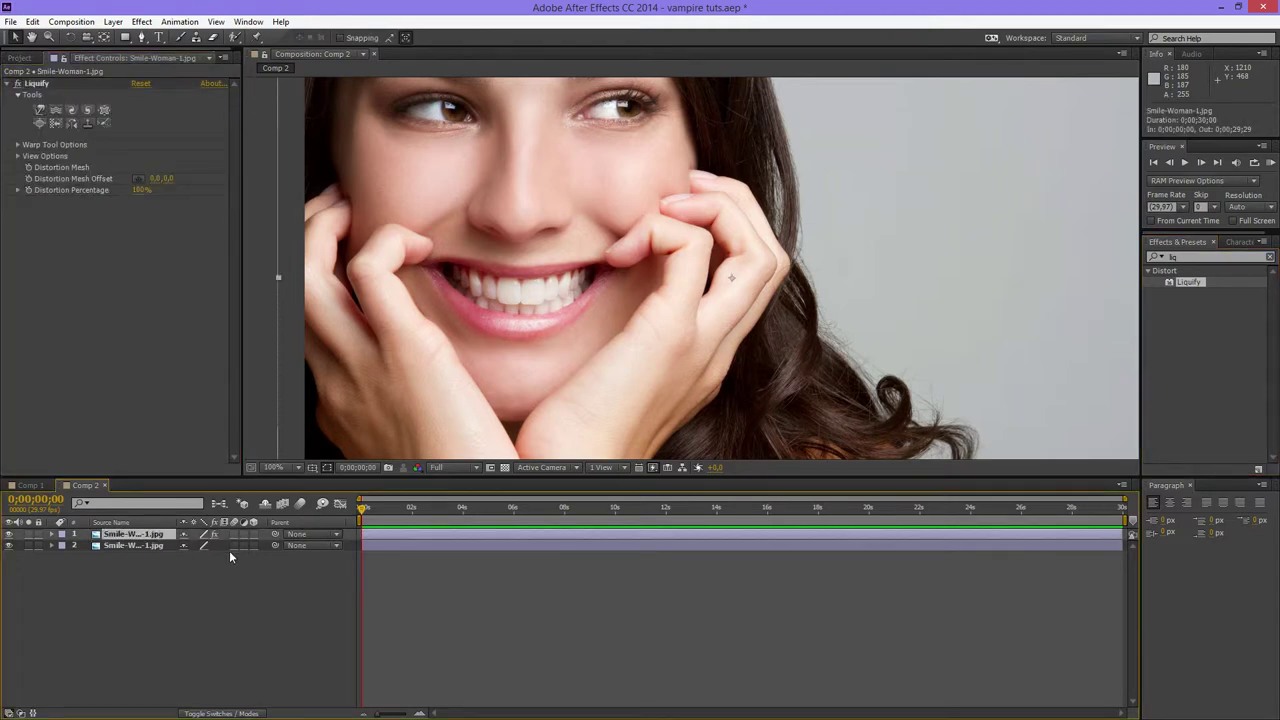
- Duplicate the image layer that carries the Liquify effect
key("ctrl+d")
left_click(148, 540)
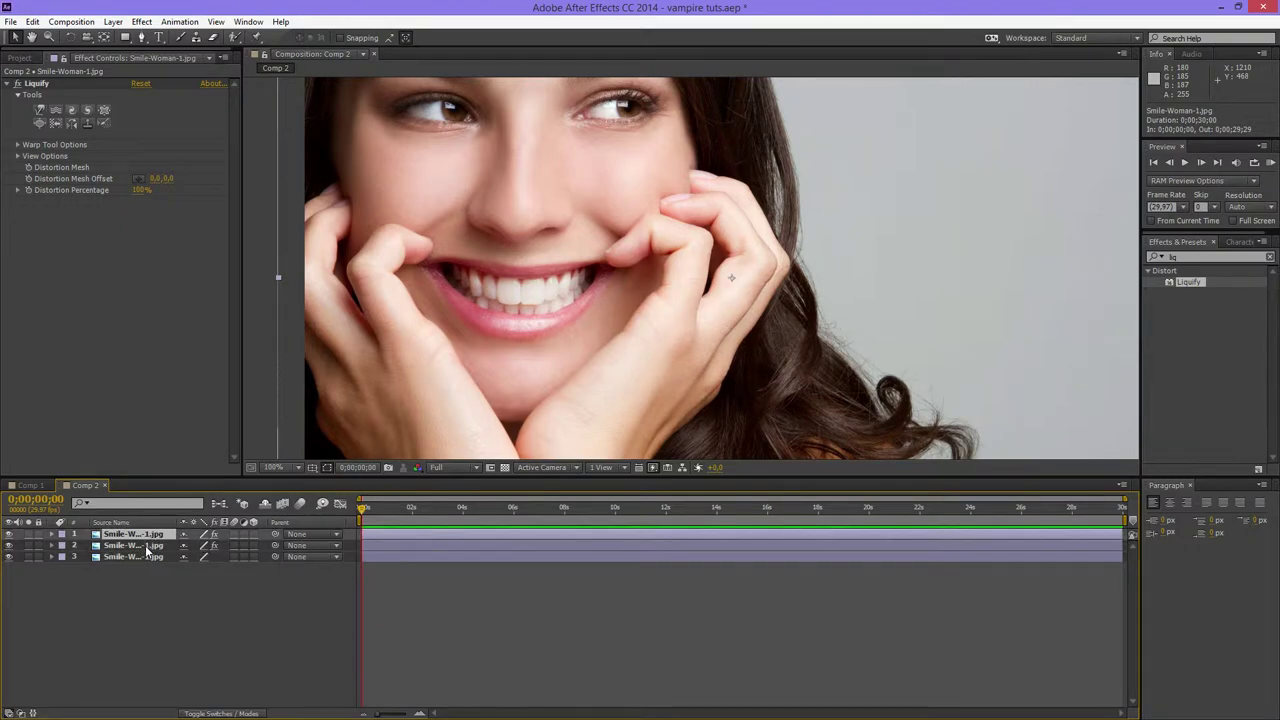
left_click(146, 548)
left_click(148, 536)
left_click(128, 556, "shift")
left_click(144, 548, "shift")
- Rename the middle image layer as ToothL
right_click(128, 545)
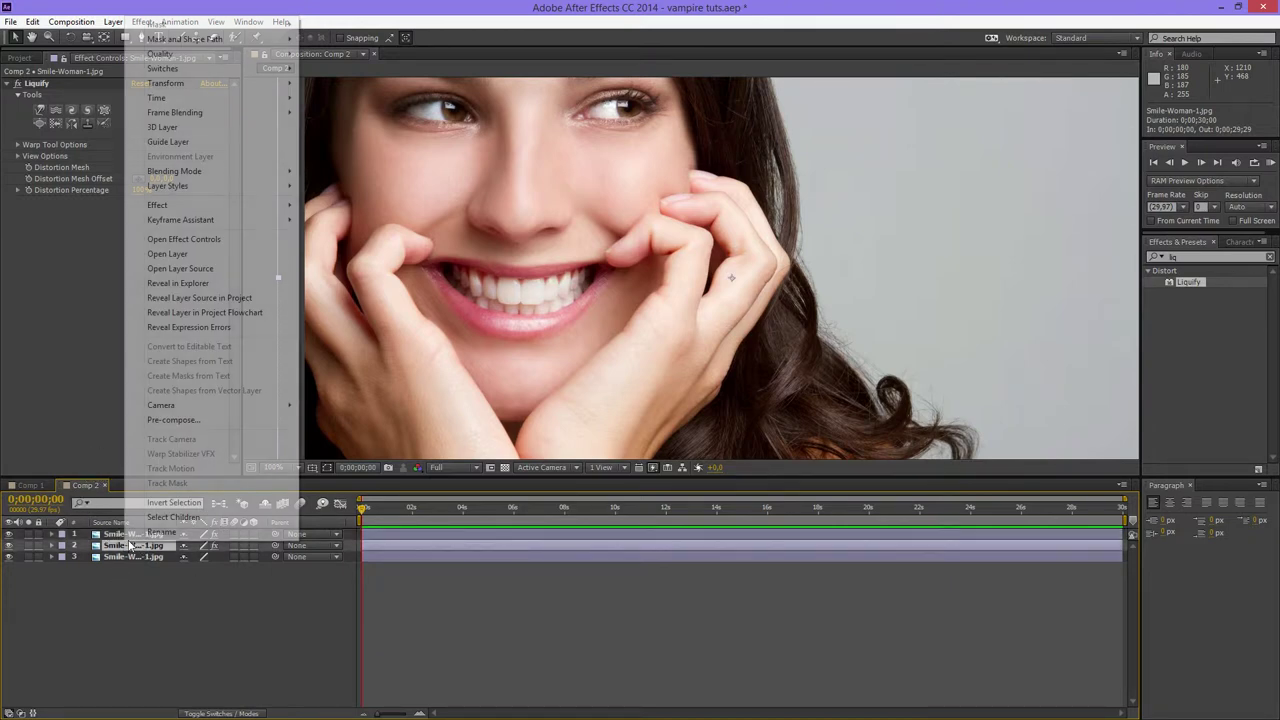
left_click(150, 531)
type("Te")
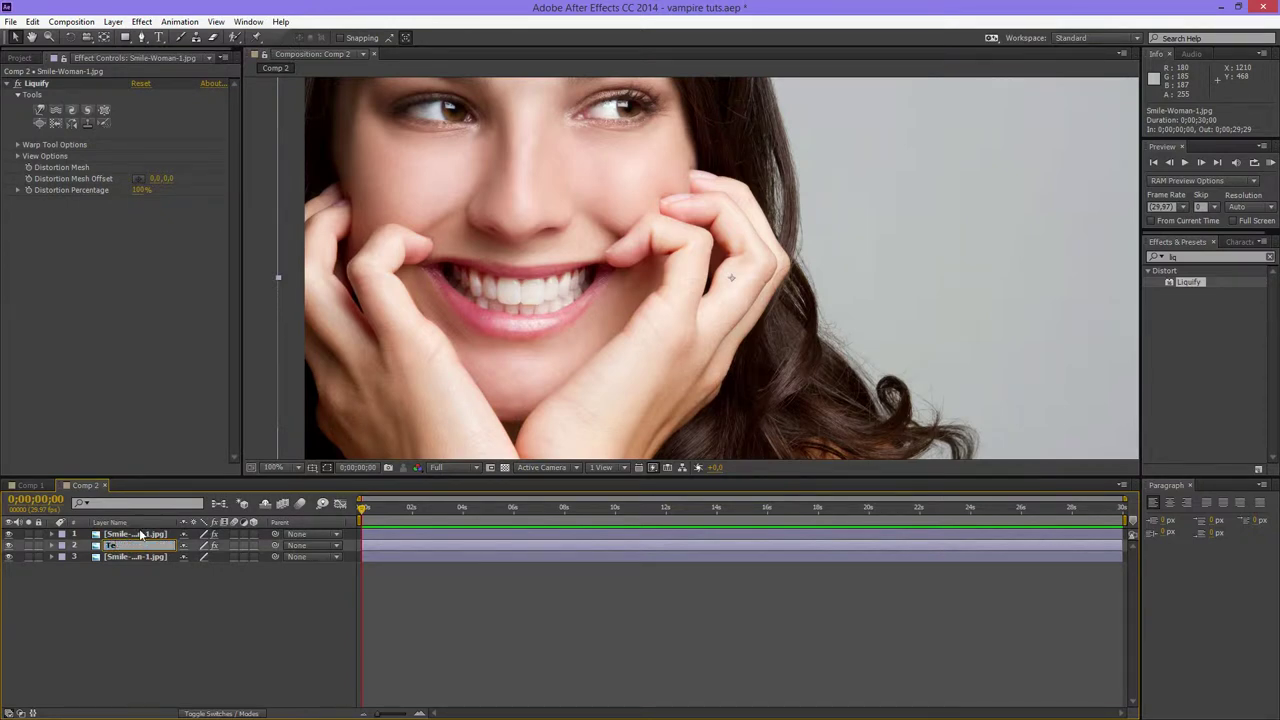
type("Tooth1")
key("Return")
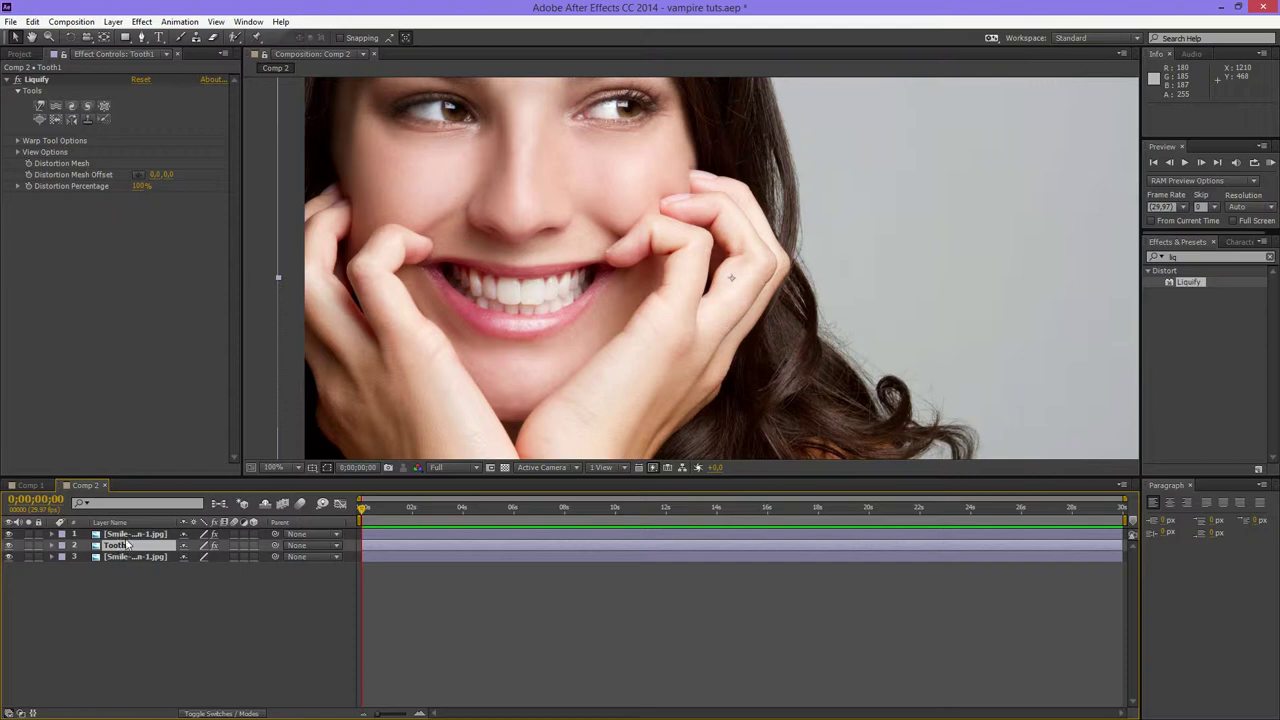
right_click(127, 545)
left_click(134, 540)
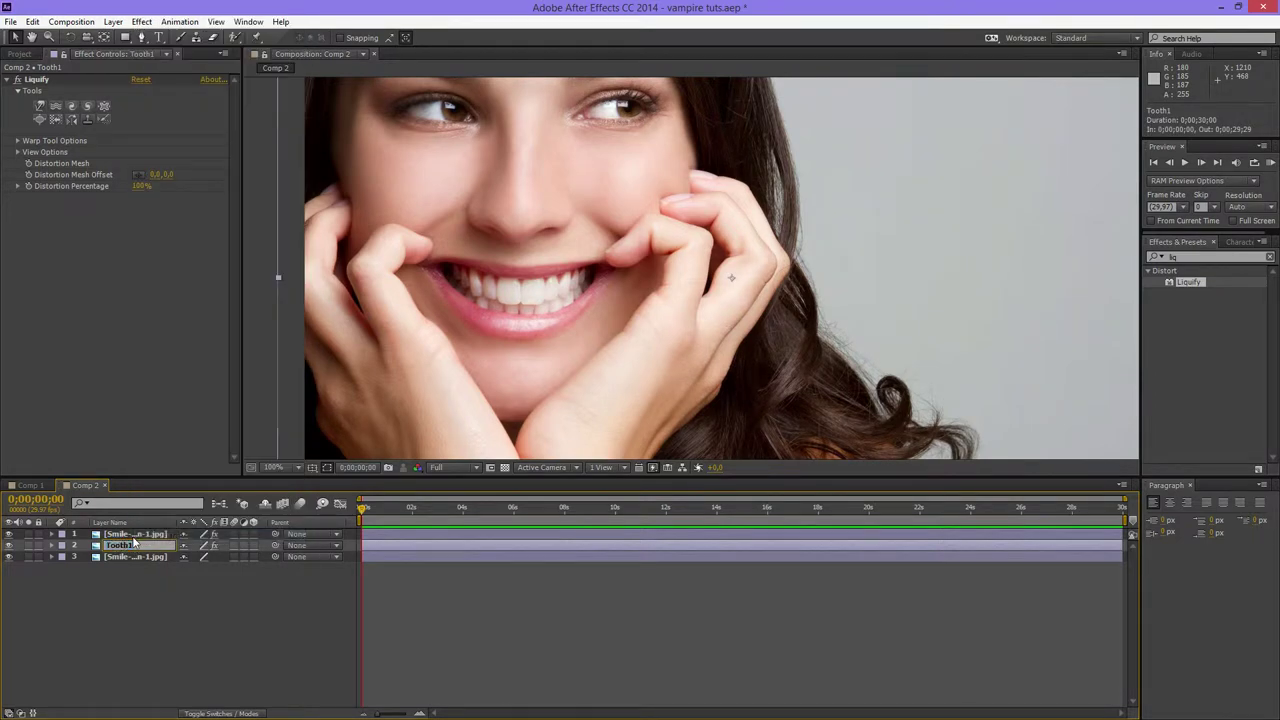
type("ToothL")
key("Return")
- Rename the uppermost image layer as ToothR
right_click(146, 536)
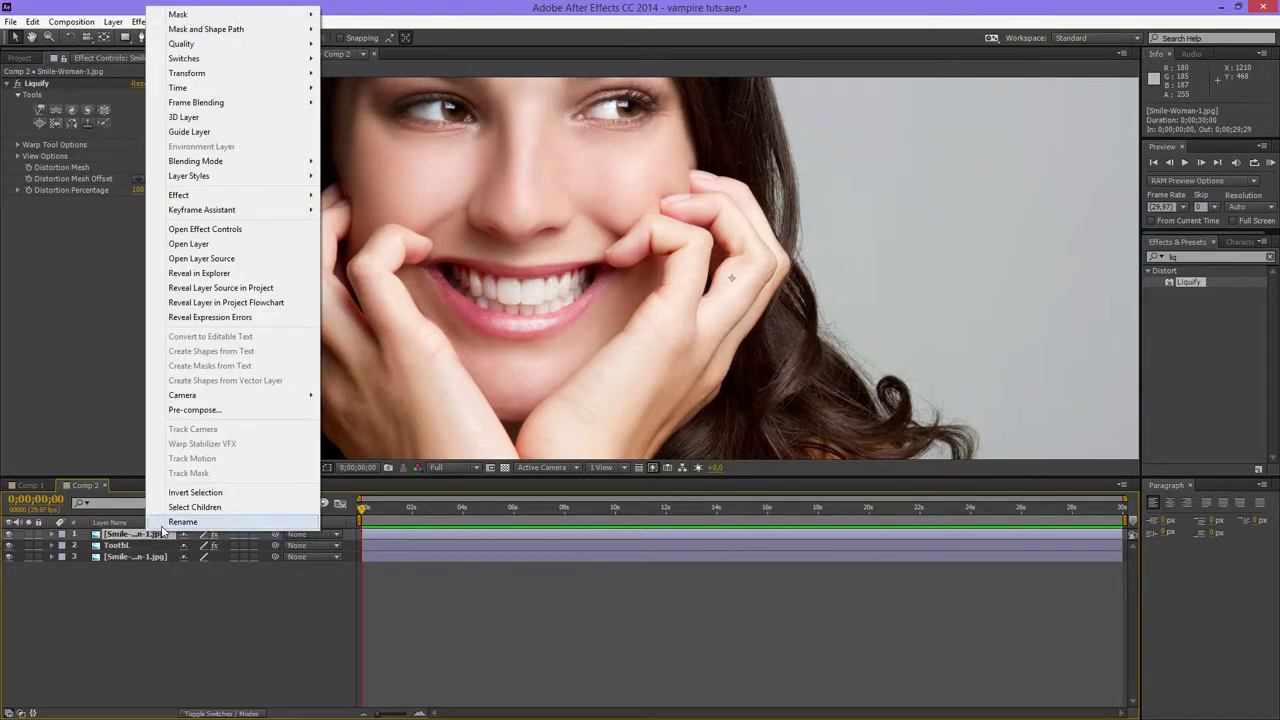
left_click(172, 522)
type("ToothR")
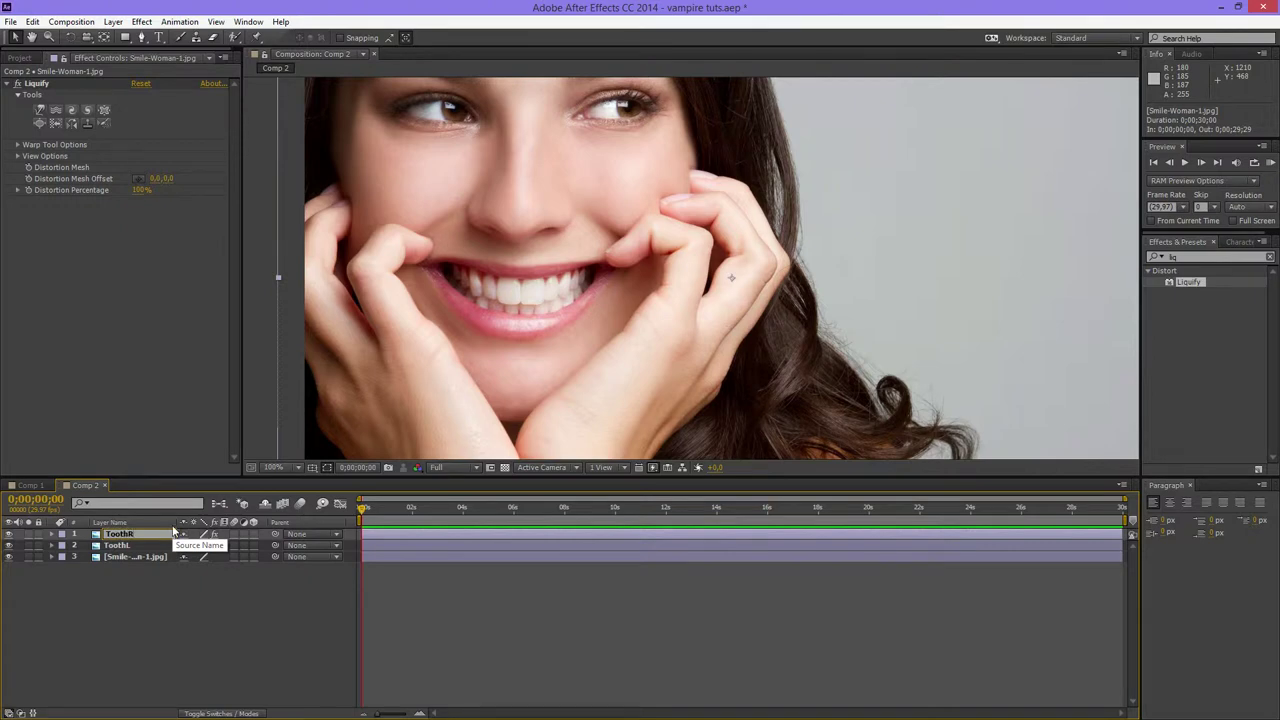
key("Return")
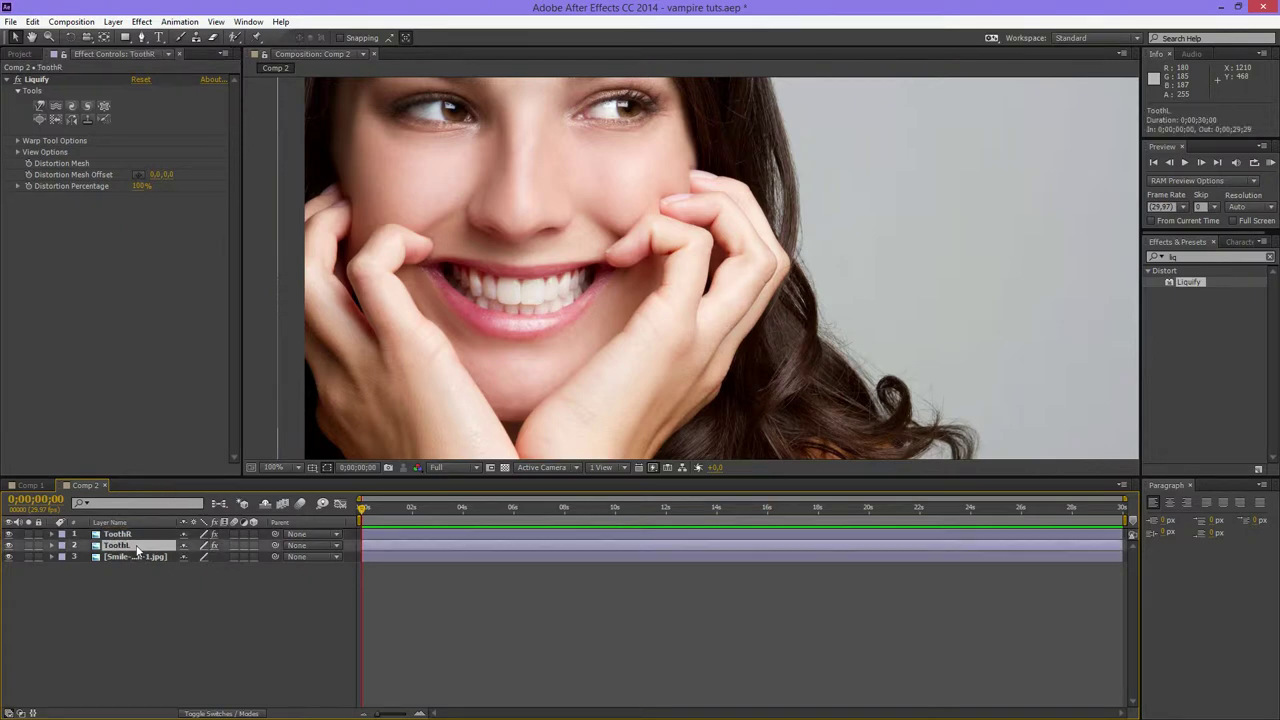
- Rename the lowest image layer, the one without Liquify, as Original
right_click(135, 557)
left_click(148, 549)
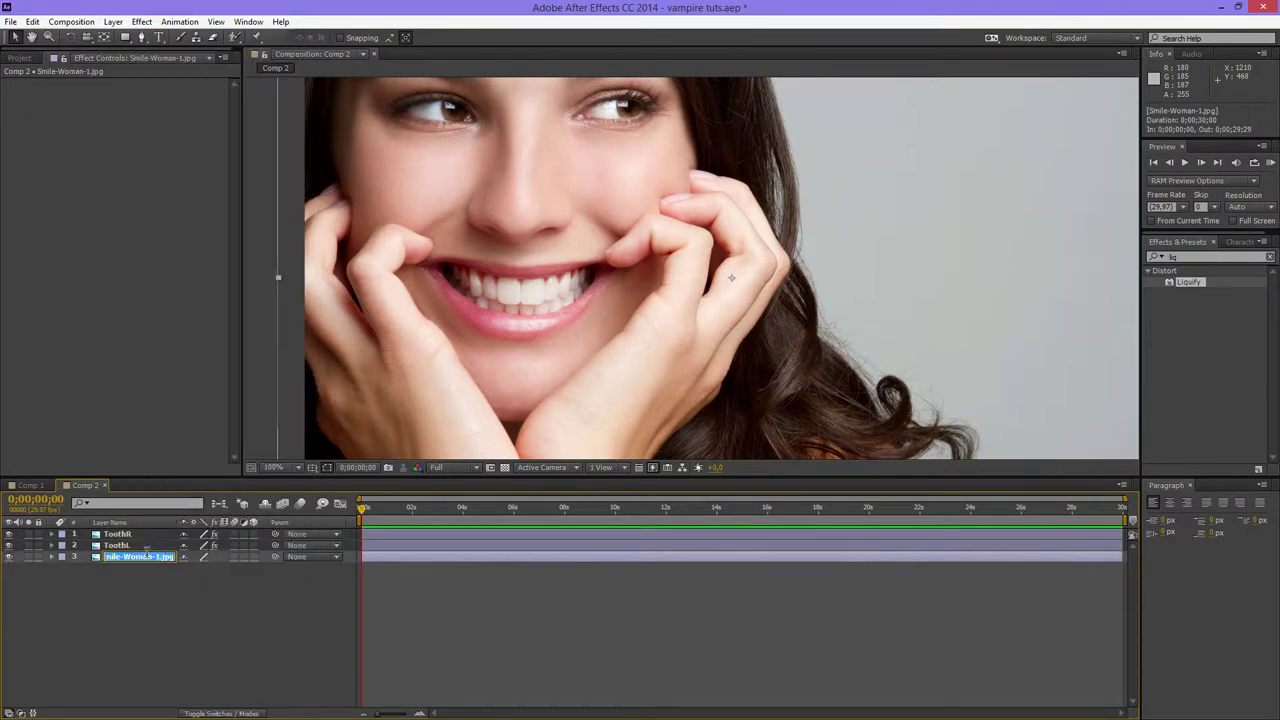
type("Original")
key("Return")
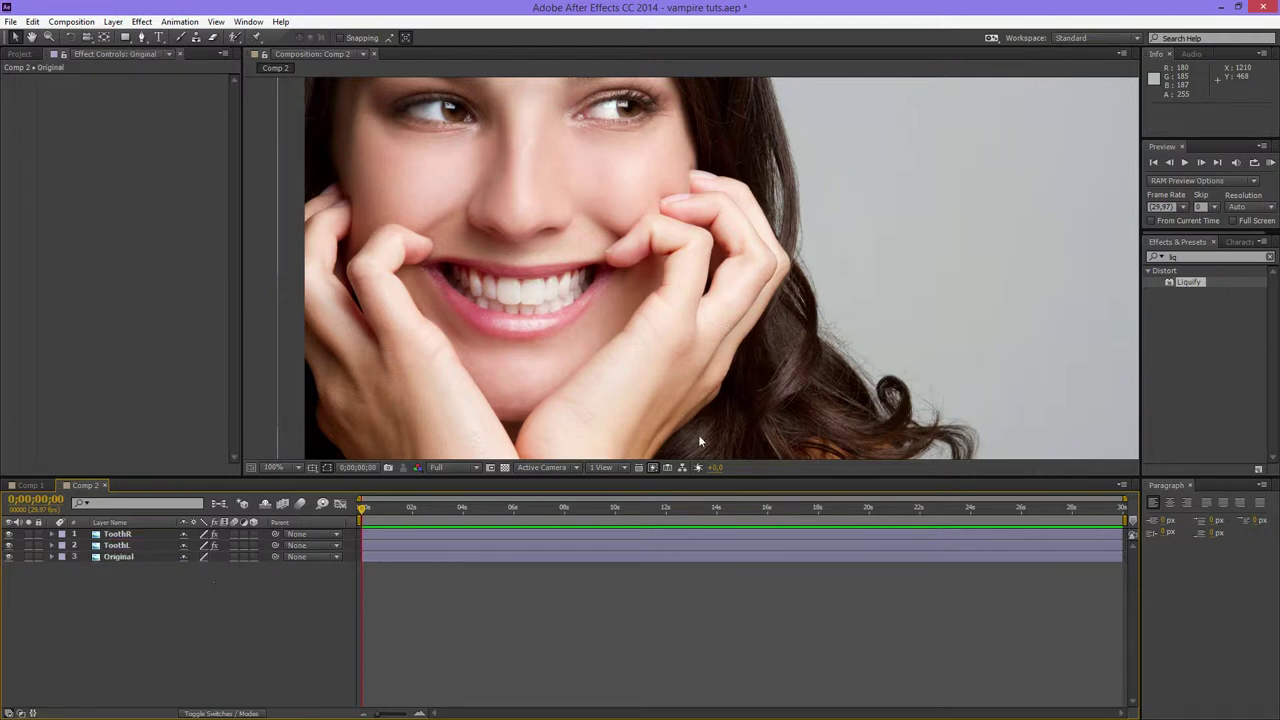
left_click(140, 535)
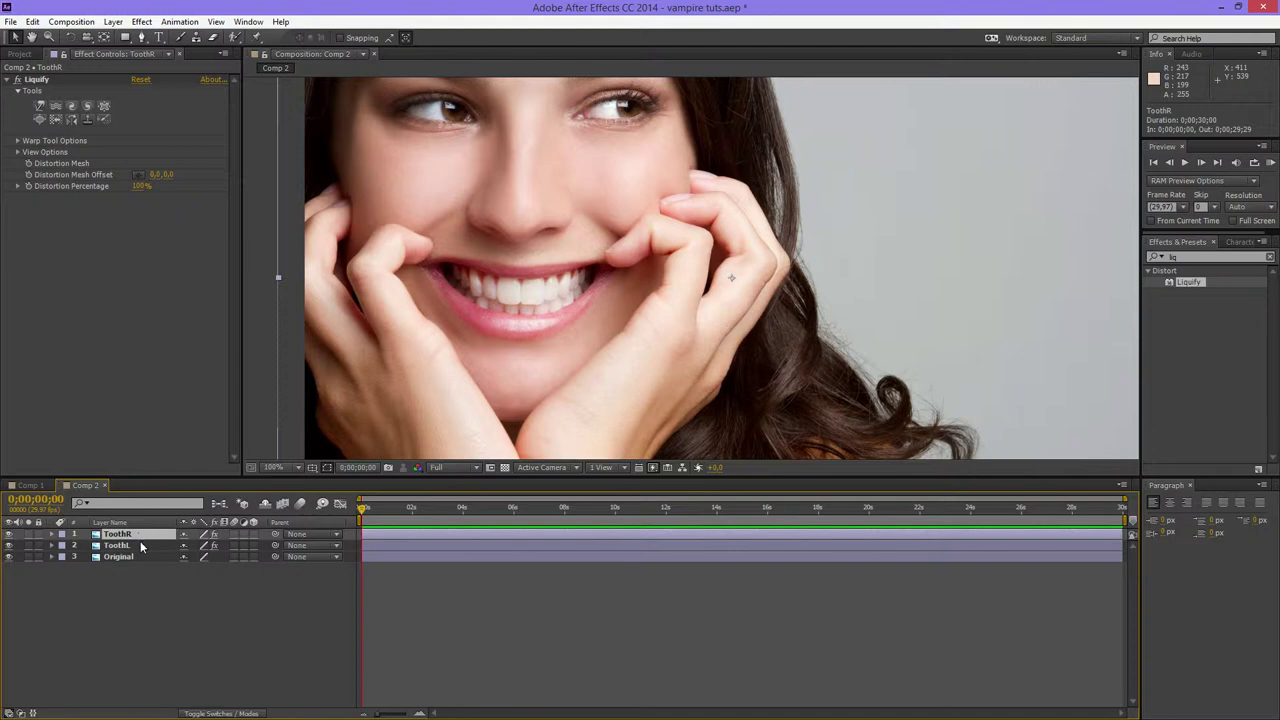
left_click(134, 545)
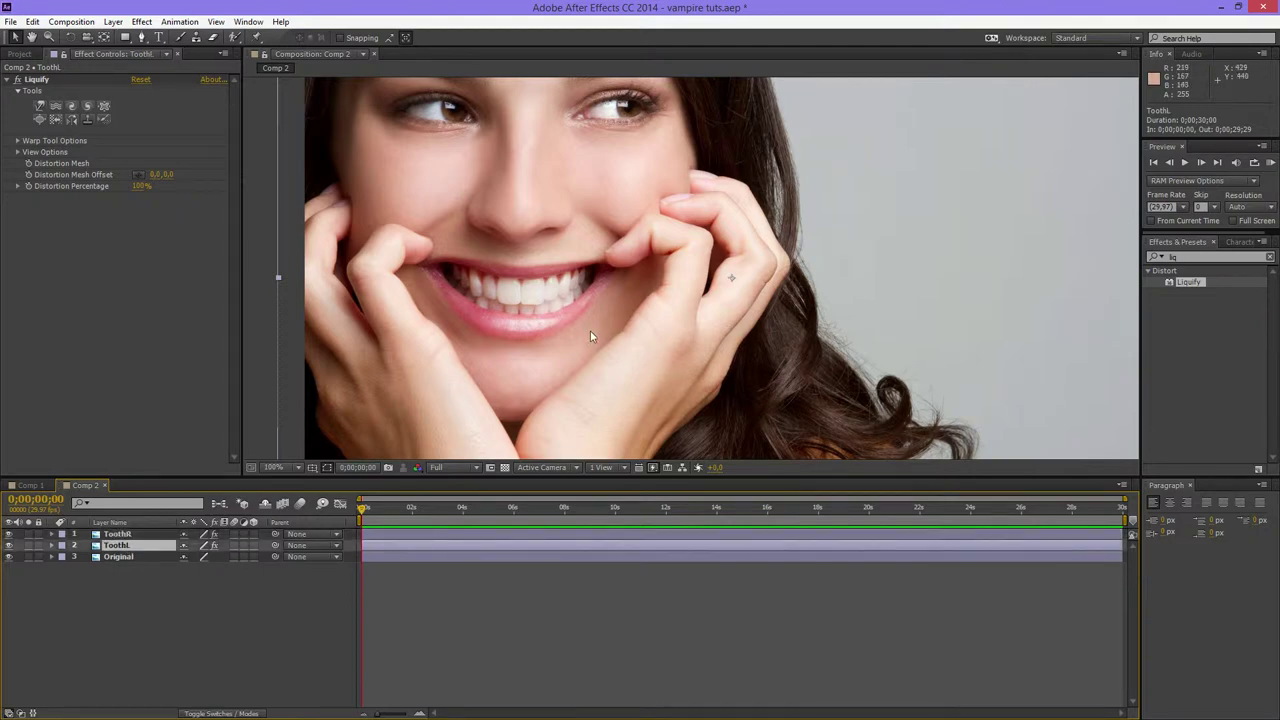
mouse_move(599, 332)
left_mouse_down()
mouse_move(610, 333)
mouse_move(596, 330)
left_mouse_up()
key("ctrl+z")
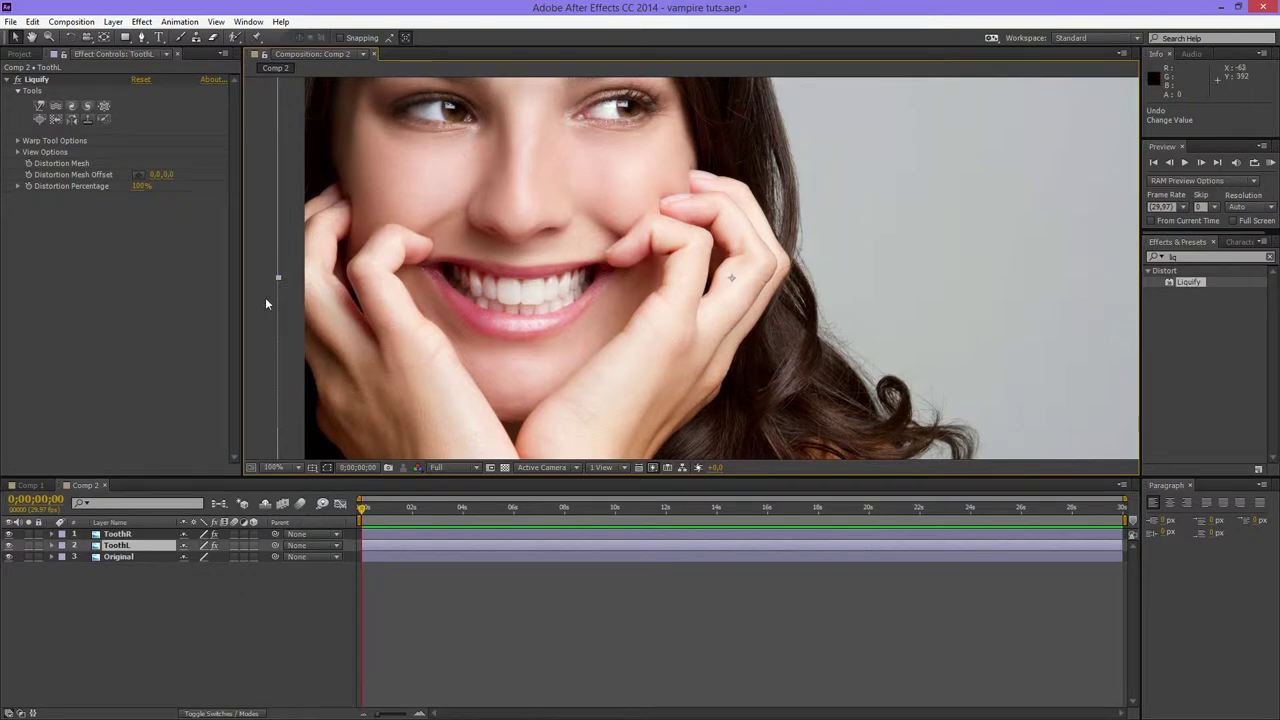
- Clear the search term from the effects list
key("space")
left_click_drag(539, 226, 634, 260)
scroll(511, 240, "up", 1)
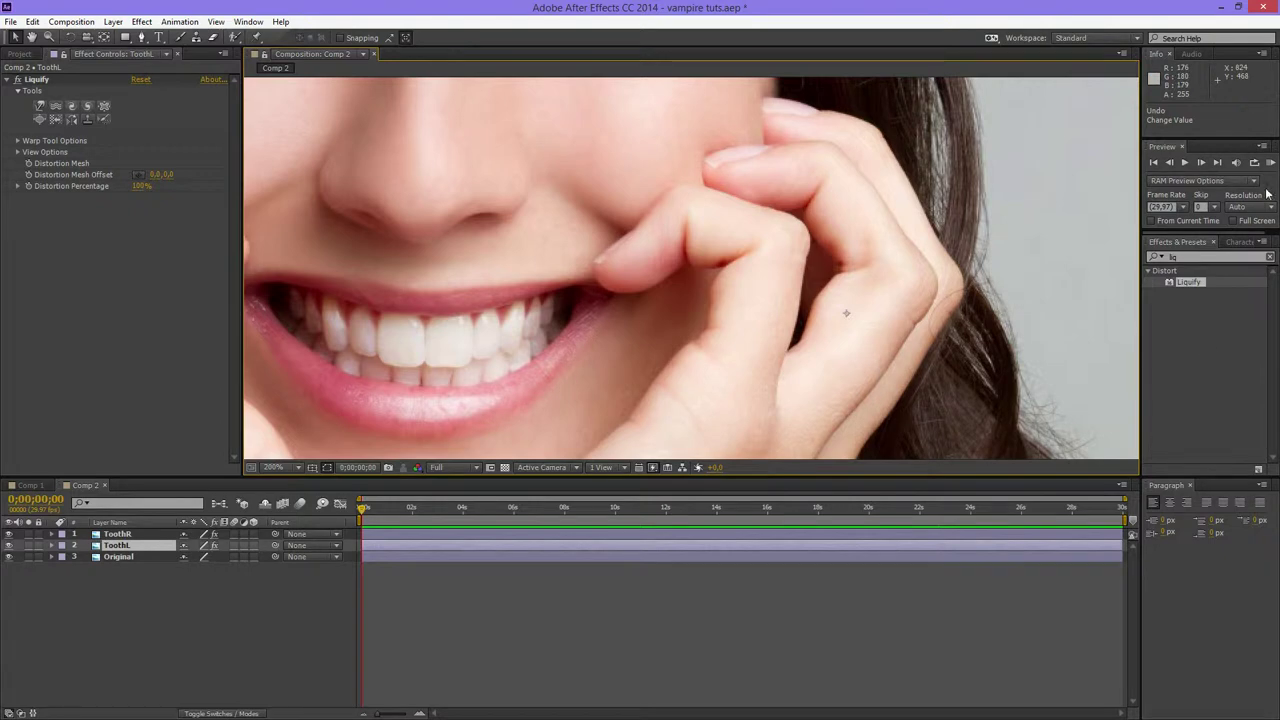
left_click(1208, 256)
key("BackSpace")
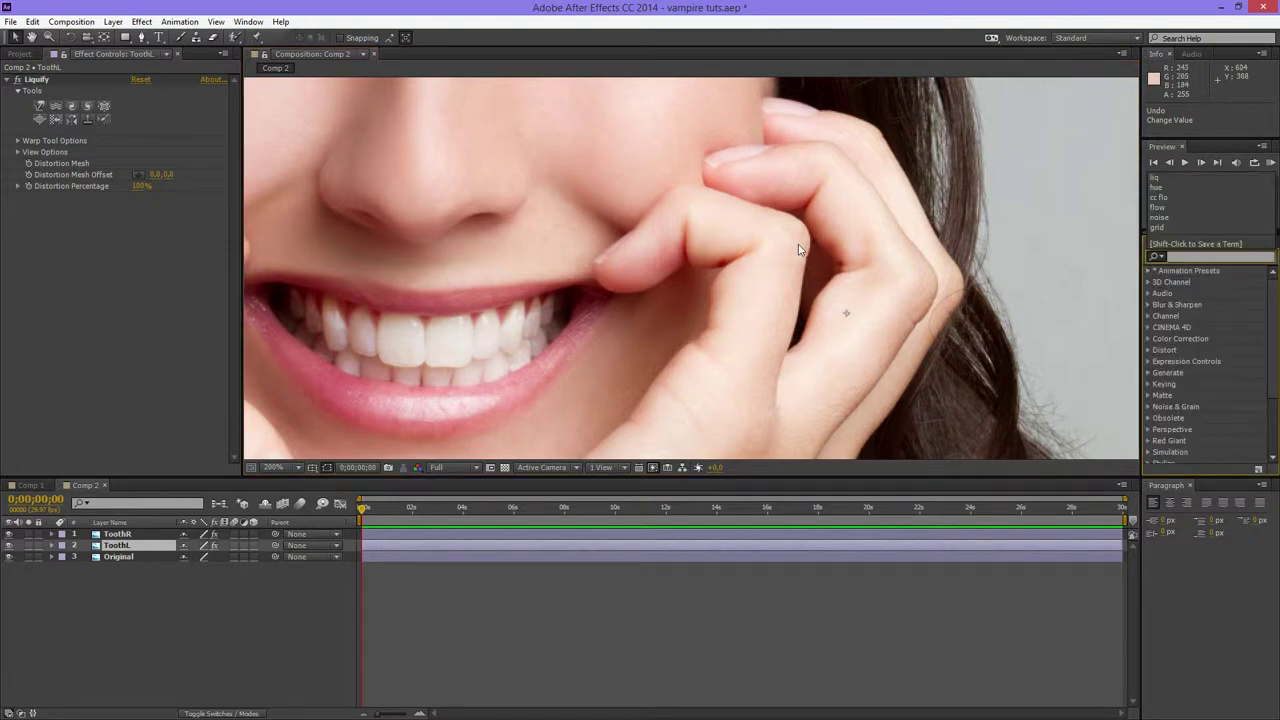
- Select the ToothL layer and activate the Pen tool for drawing a mask
left_click(124, 610)
left_click(118, 546)
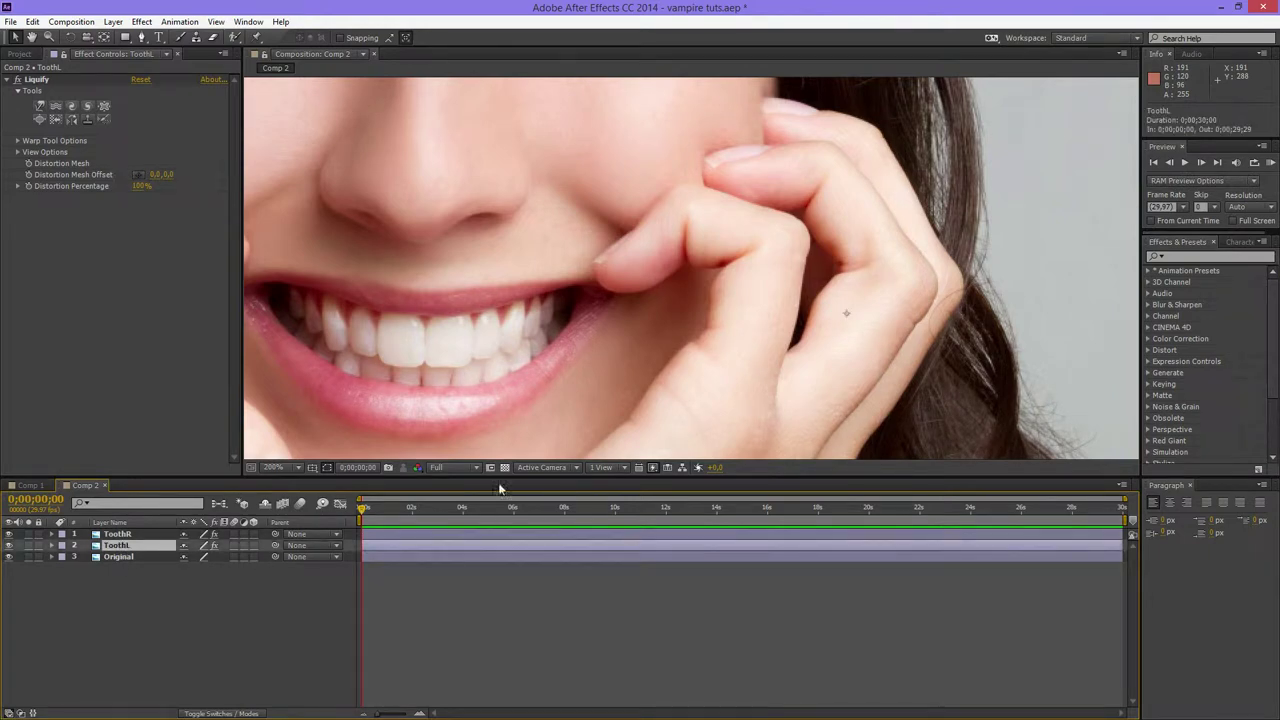
left_click(142, 40)
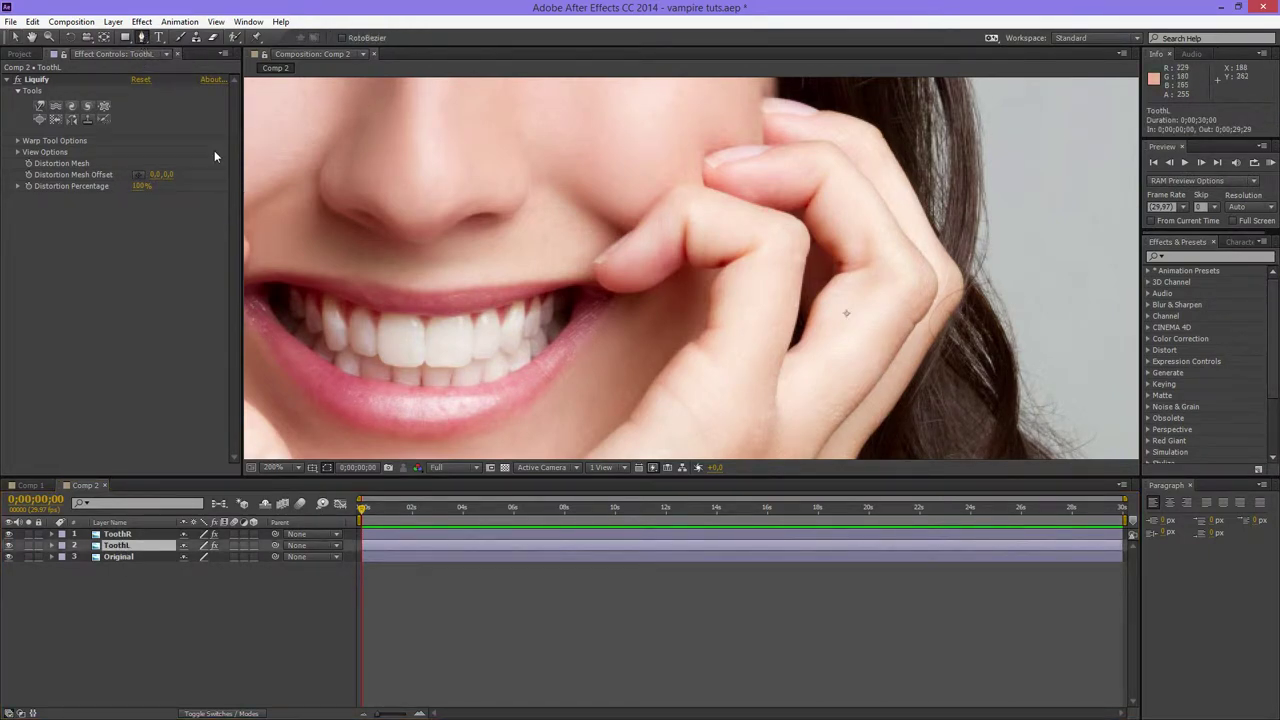
left_click_drag(142, 40, 174, 44)
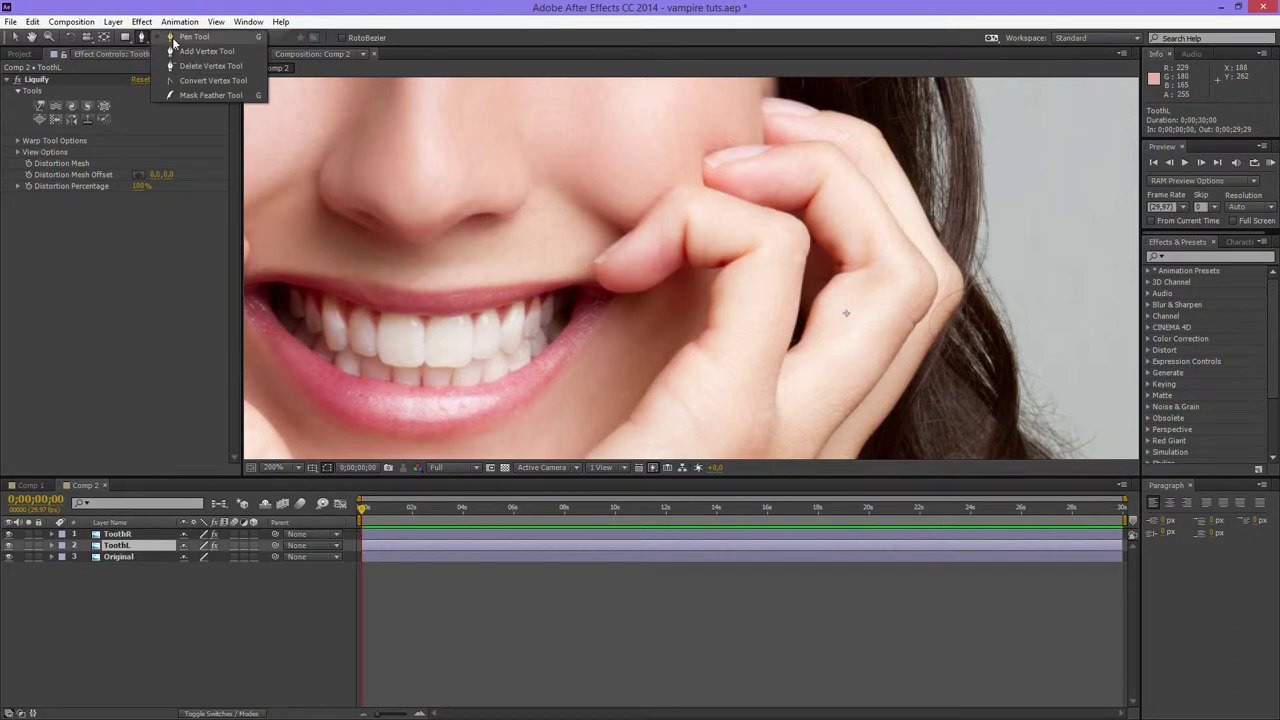
right_click(448, 179)
left_click(589, 51)
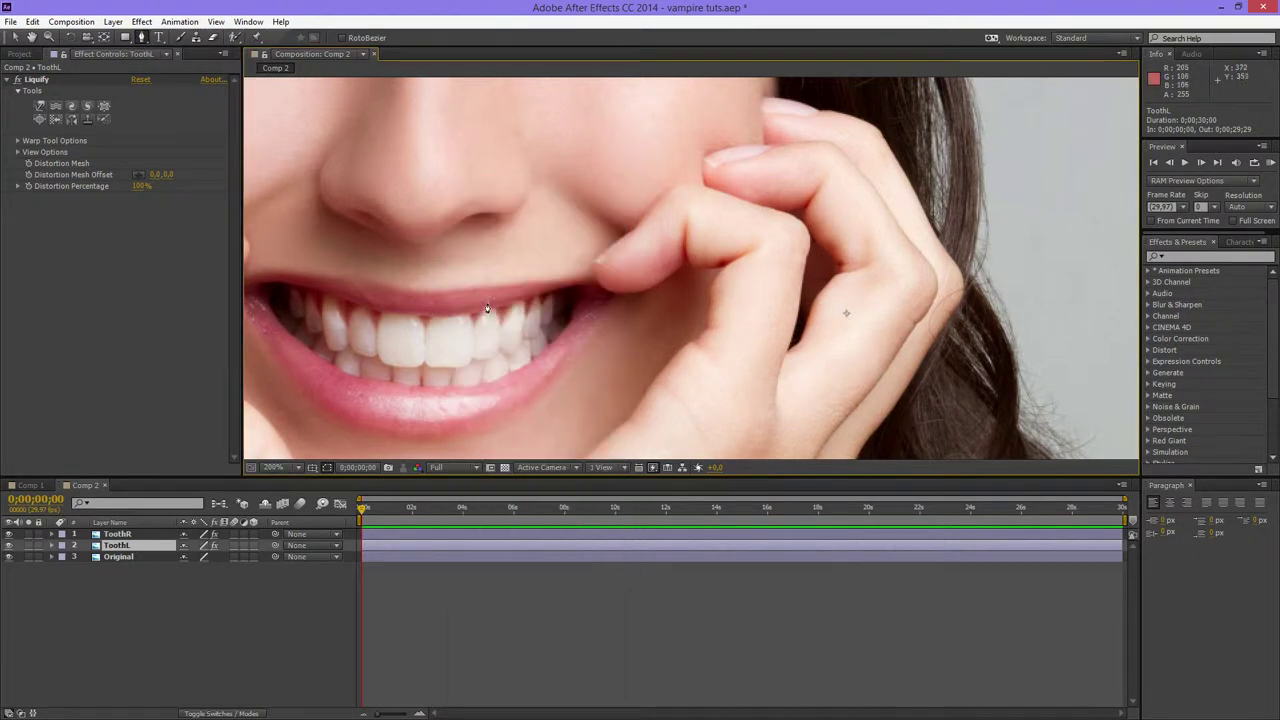
- Examine the upper teeth at close range from one corner of the mouth to the other
scroll(319, 383, "up", 1)
left_click_drag(452, 366, 1046, 244)
scroll(657, 257, "up", 1)
left_click_drag(678, 268, 719, 347)
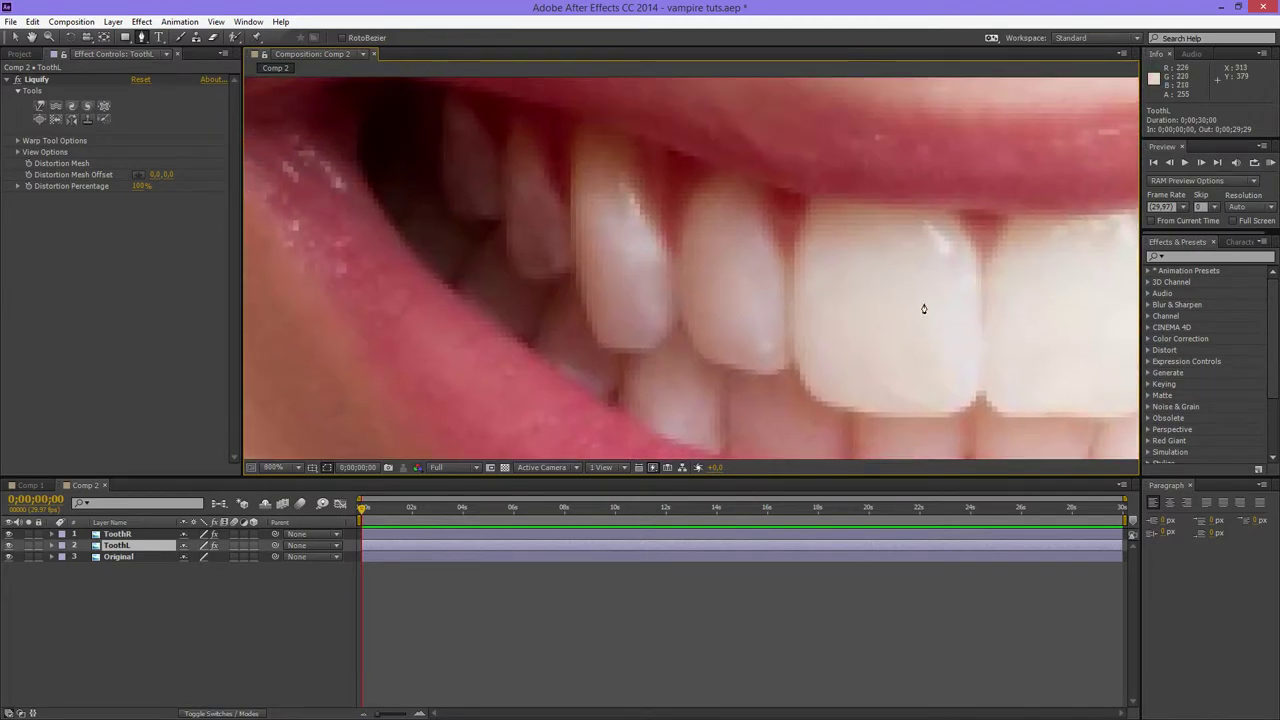
left_click_drag(923, 308, 755, 272)
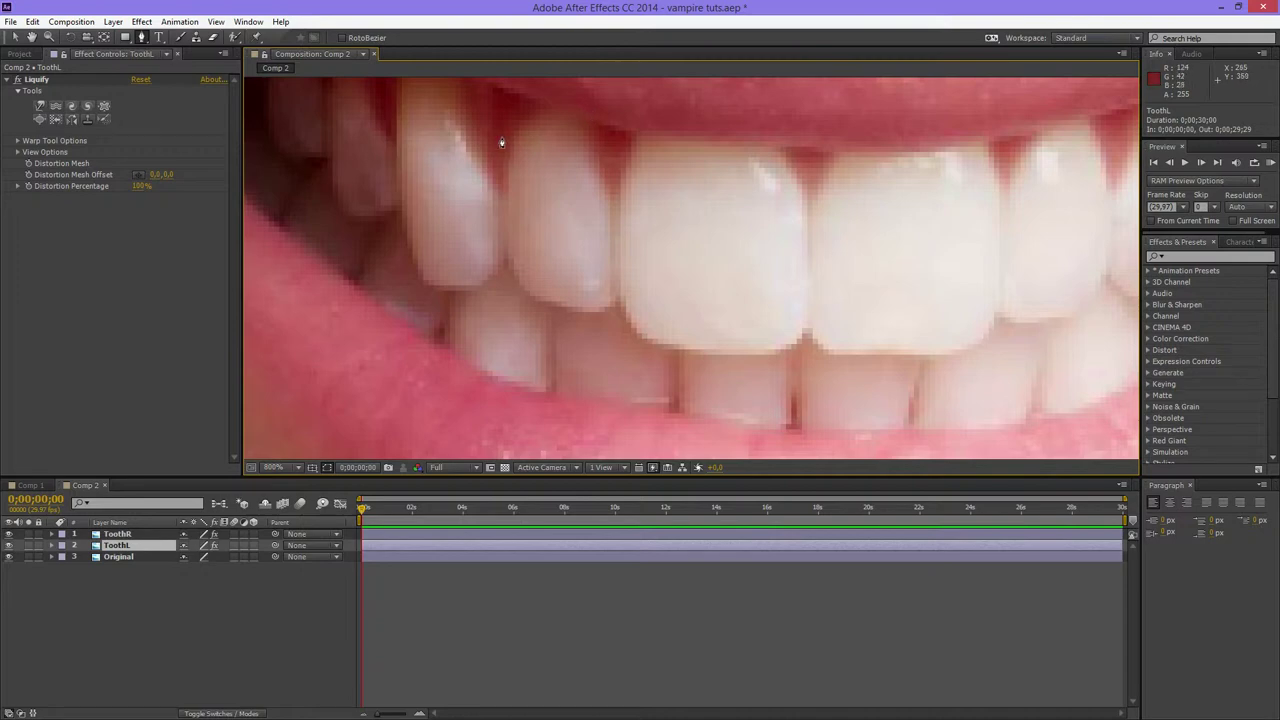
left_click_drag(558, 194, 764, 292)
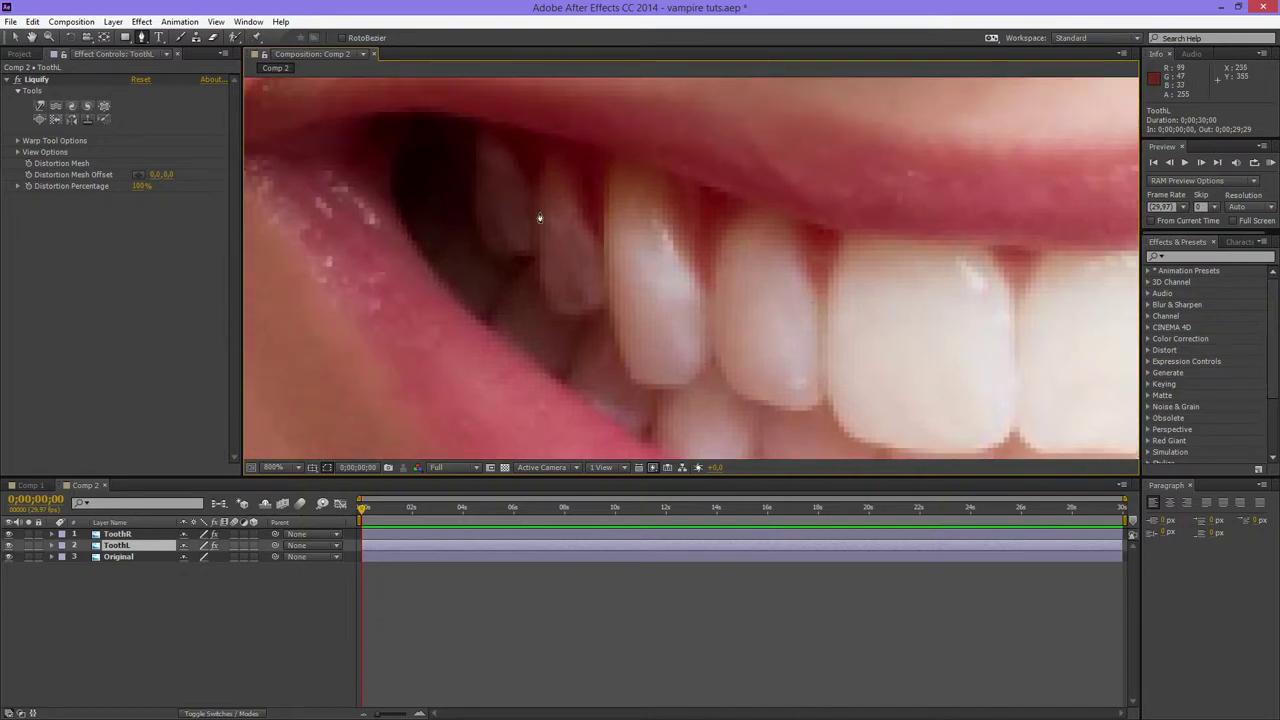
left_click_drag(928, 361, 282, 281)
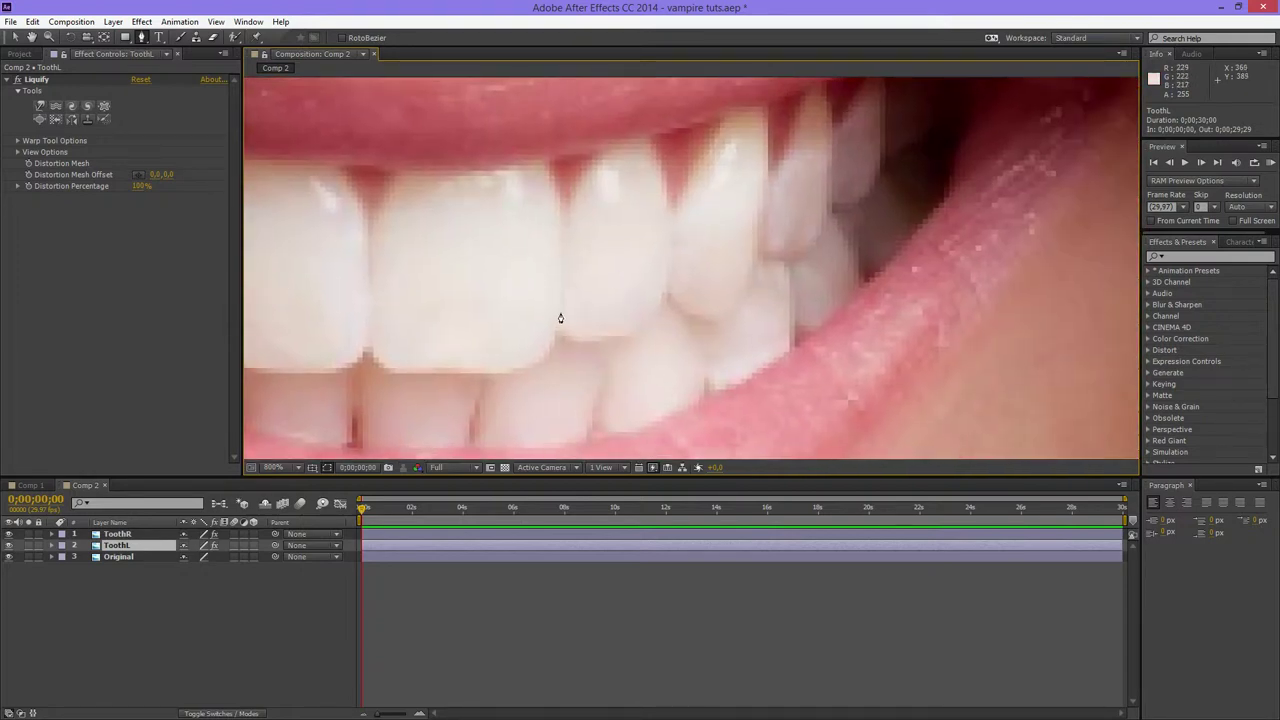
left_click_drag(560, 329, 943, 352)
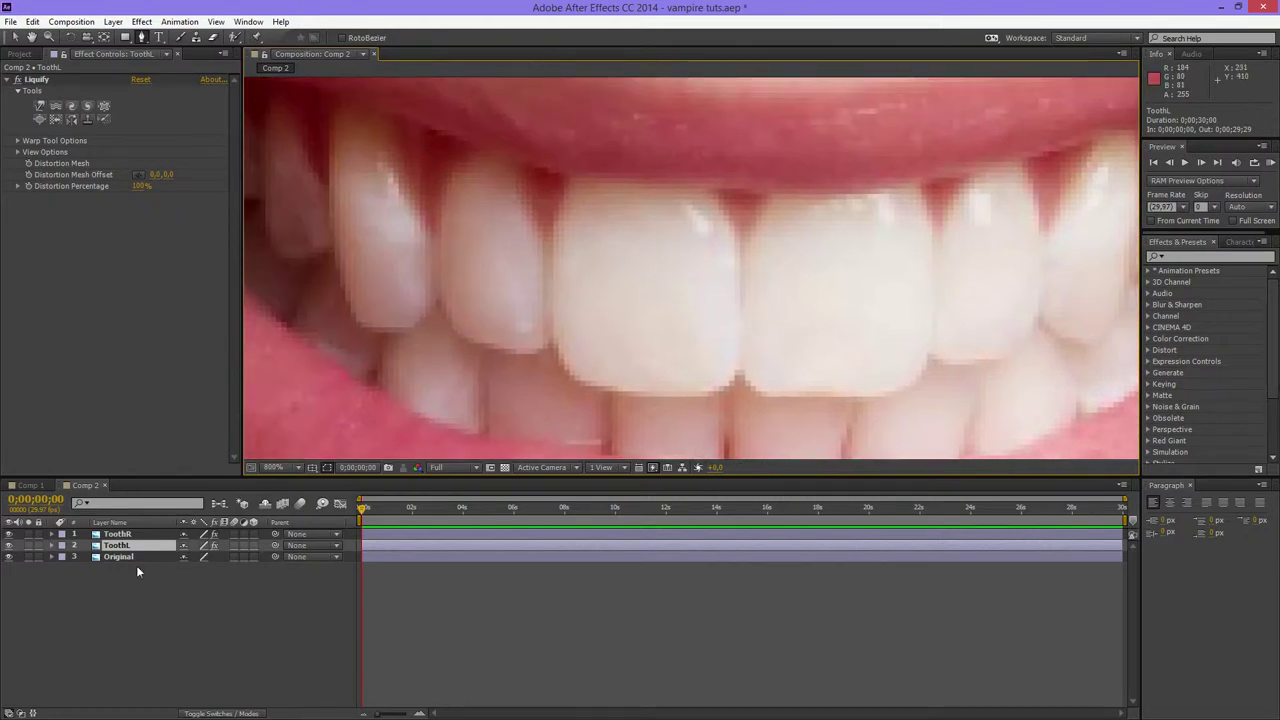
left_click_drag(802, 352, 723, 333)
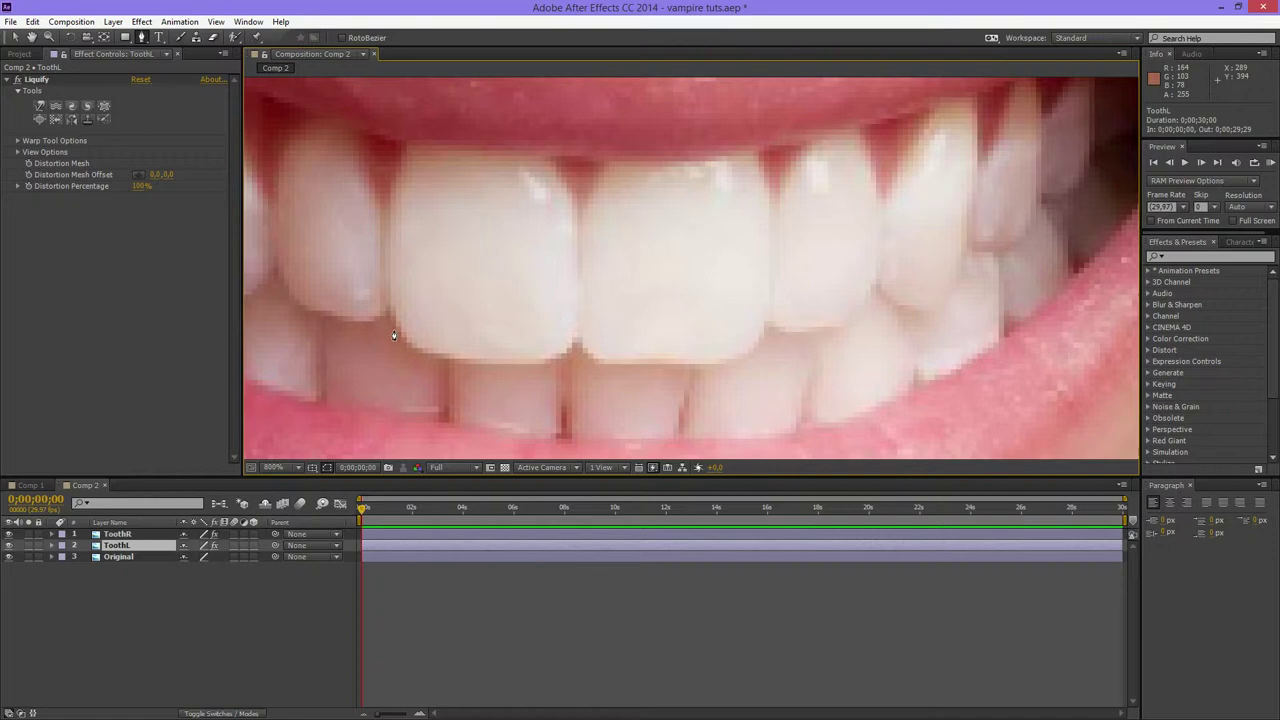
- Draw a trial five-point mask across the four upper front teeth on ToothL and check its cutout with the other layers hidden
left_click(274, 280)
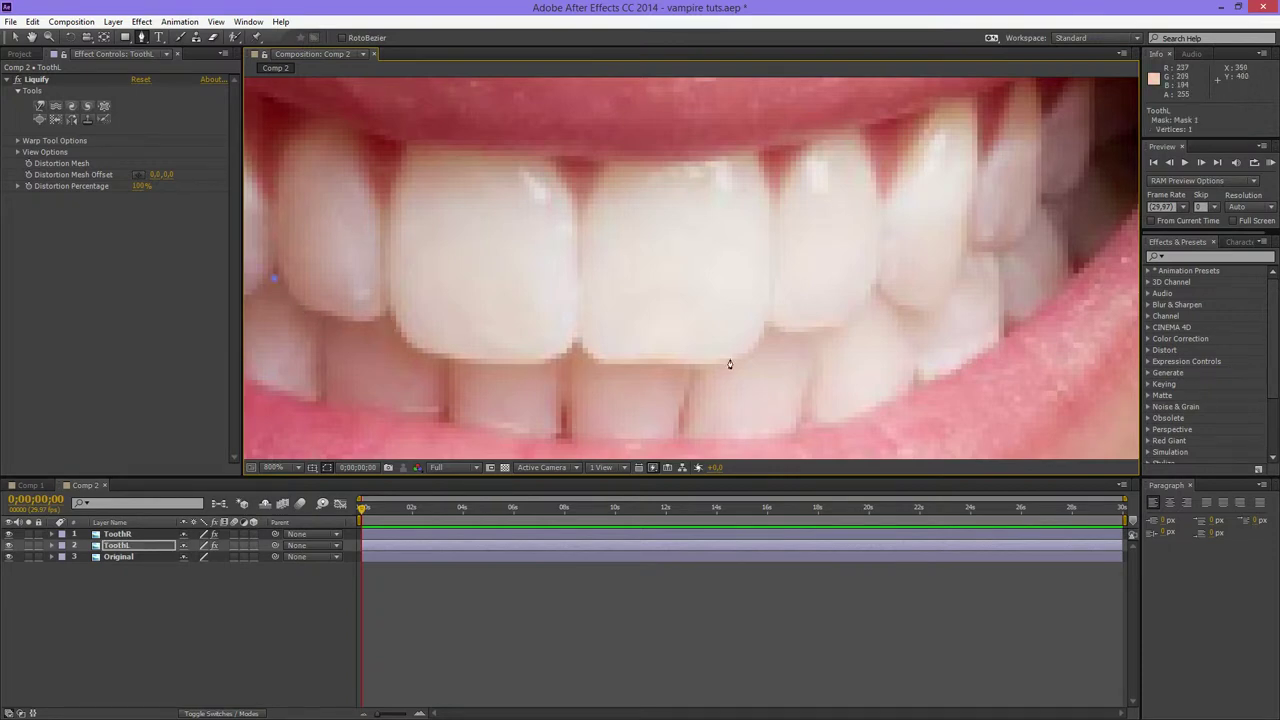
left_click(572, 344)
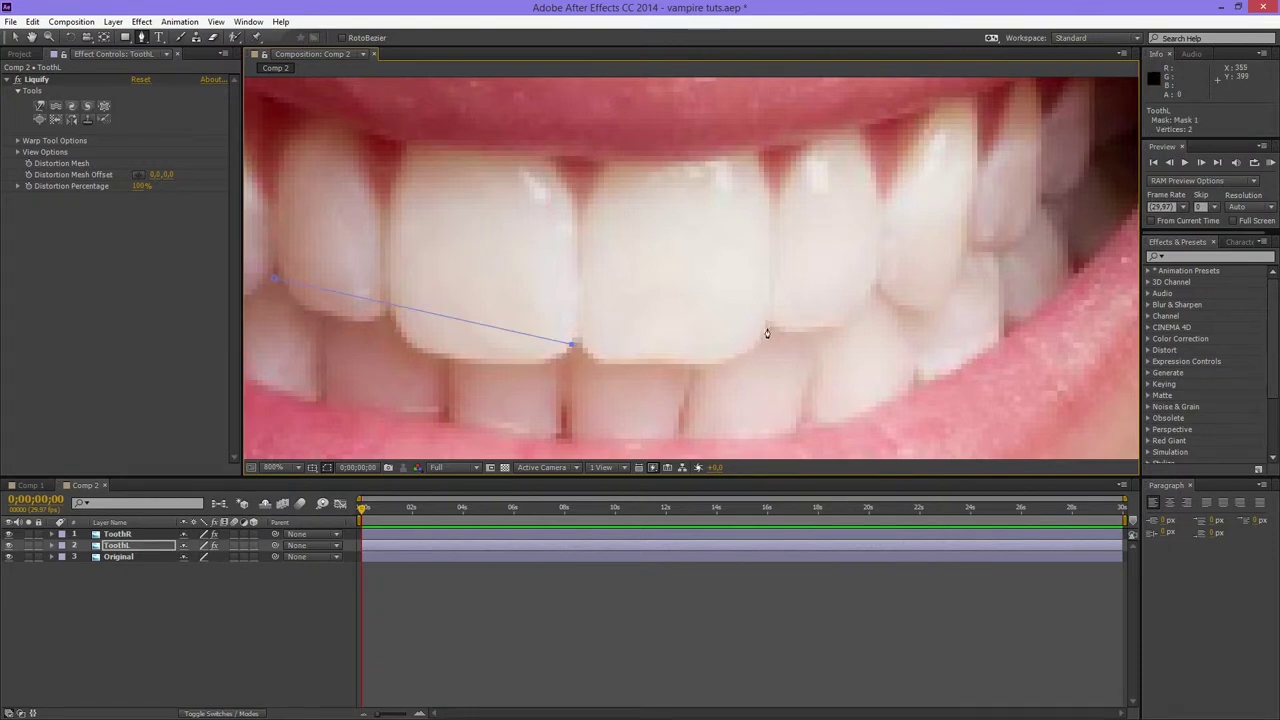
left_click(879, 297)
left_click(872, 138)
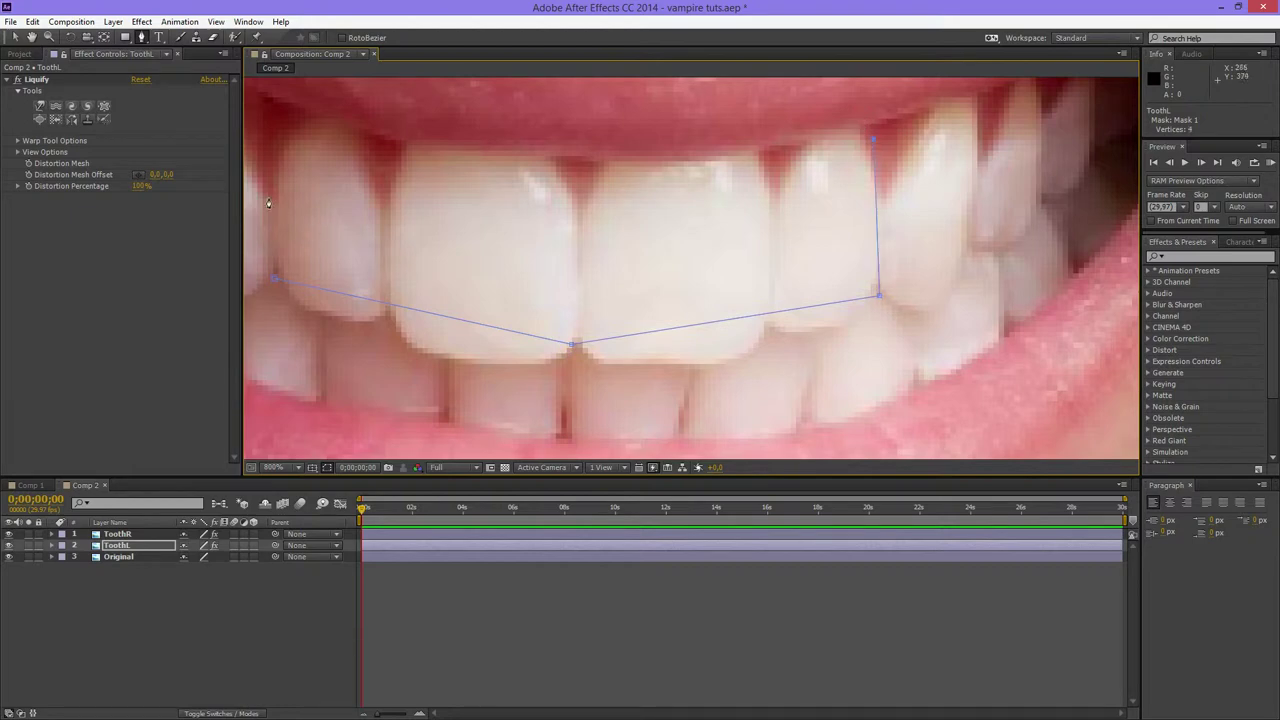
left_click(281, 121)
left_click(272, 280)
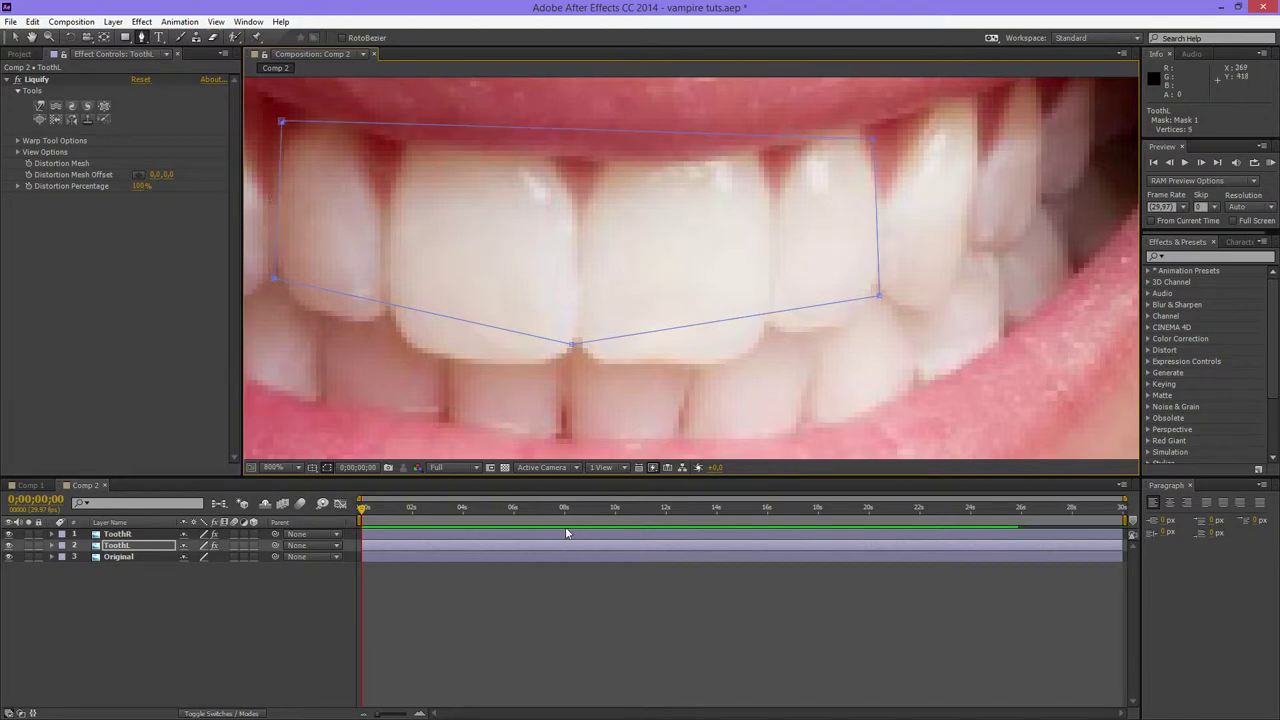
left_click(7, 534)
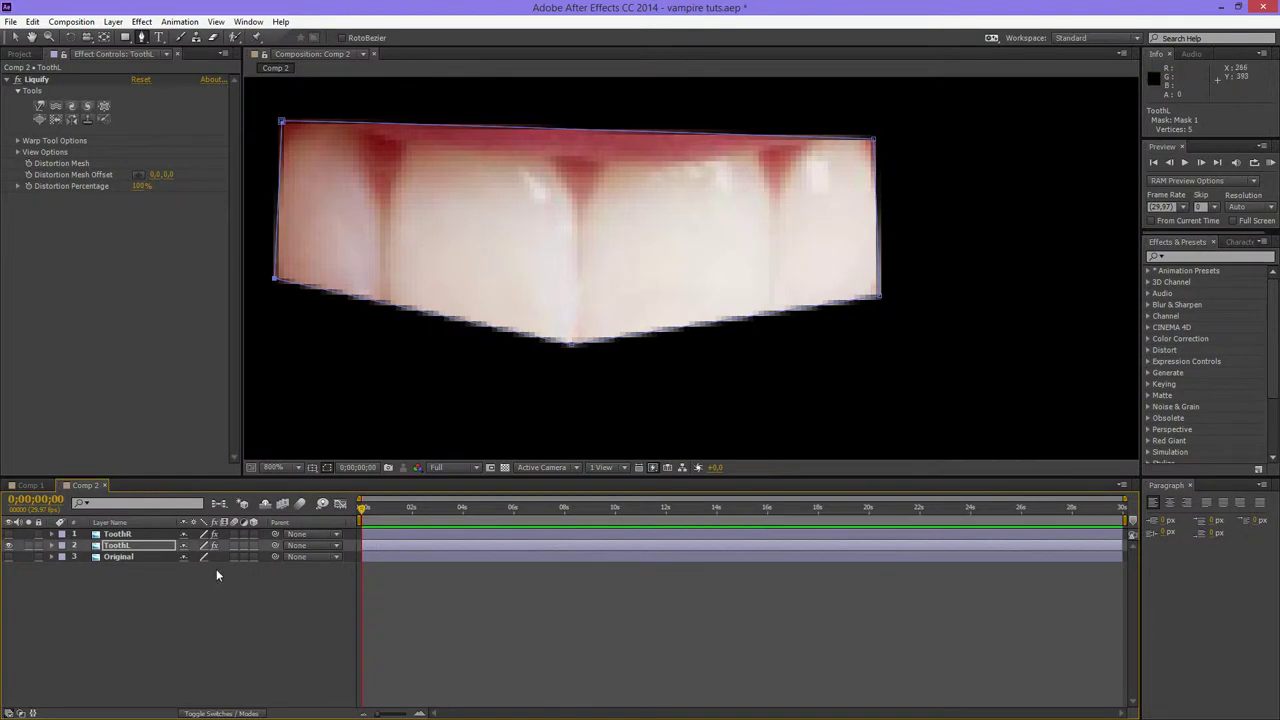
left_click(8, 535)
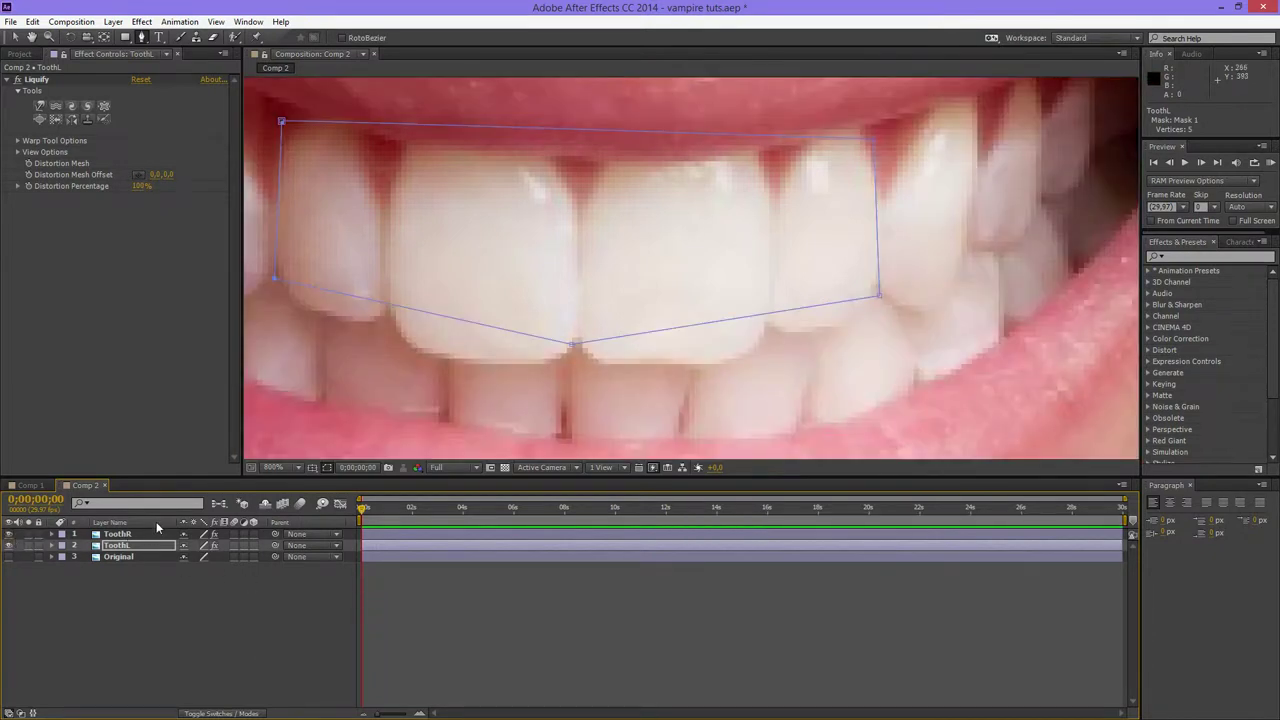
- Undo the layer visibility changes and the entire trial mask on ToothL
key("ctrl+z")
key("ctrl+z")
key("ctrl+z")
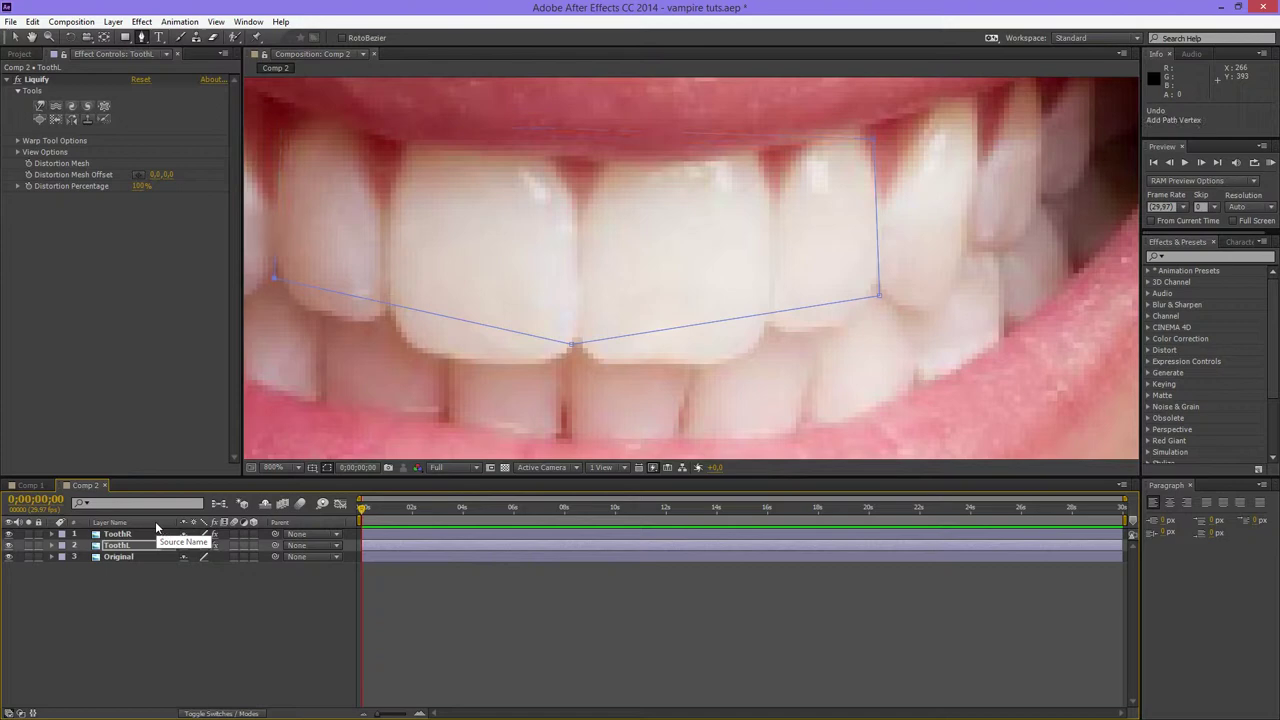
key("ctrl+z")
key("ctrl+z")
key("ctrl+z")
key("ctrl+z")
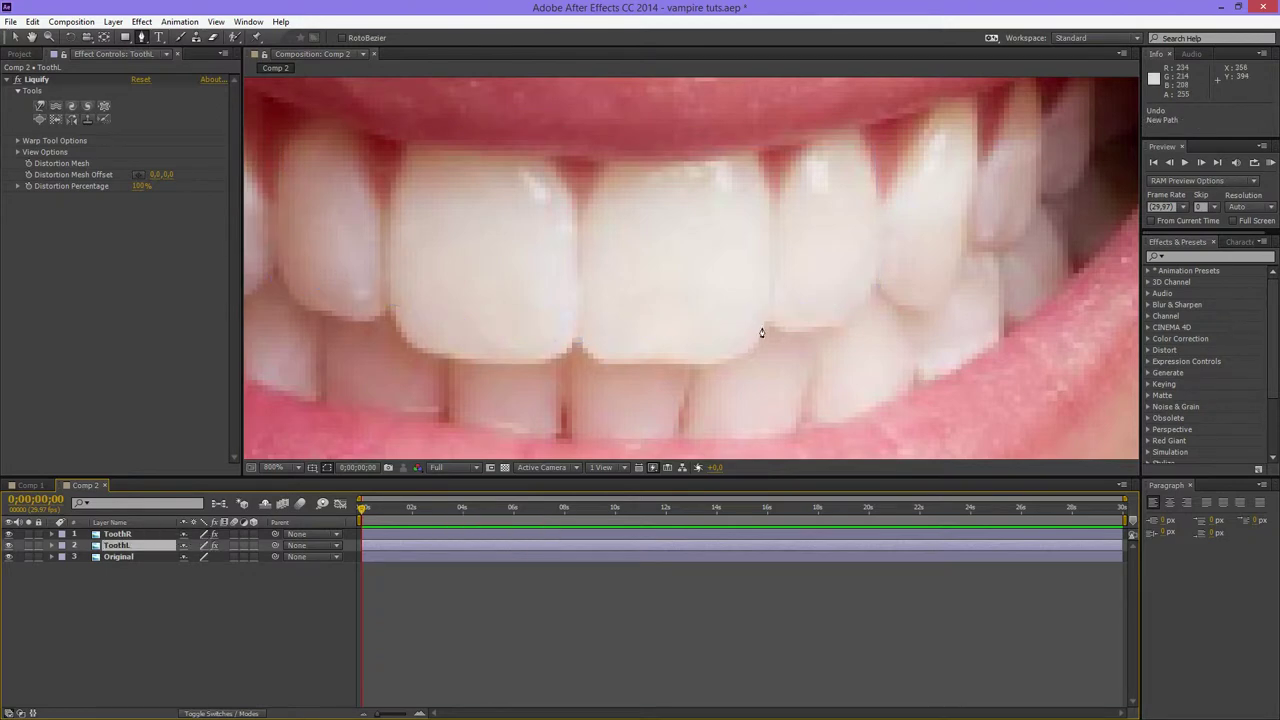
- Draw a closed eight-point mask on ToothL tightly around the upper canine on the image's left side
left_click(141, 546)
left_click_drag(574, 355, 958, 390)
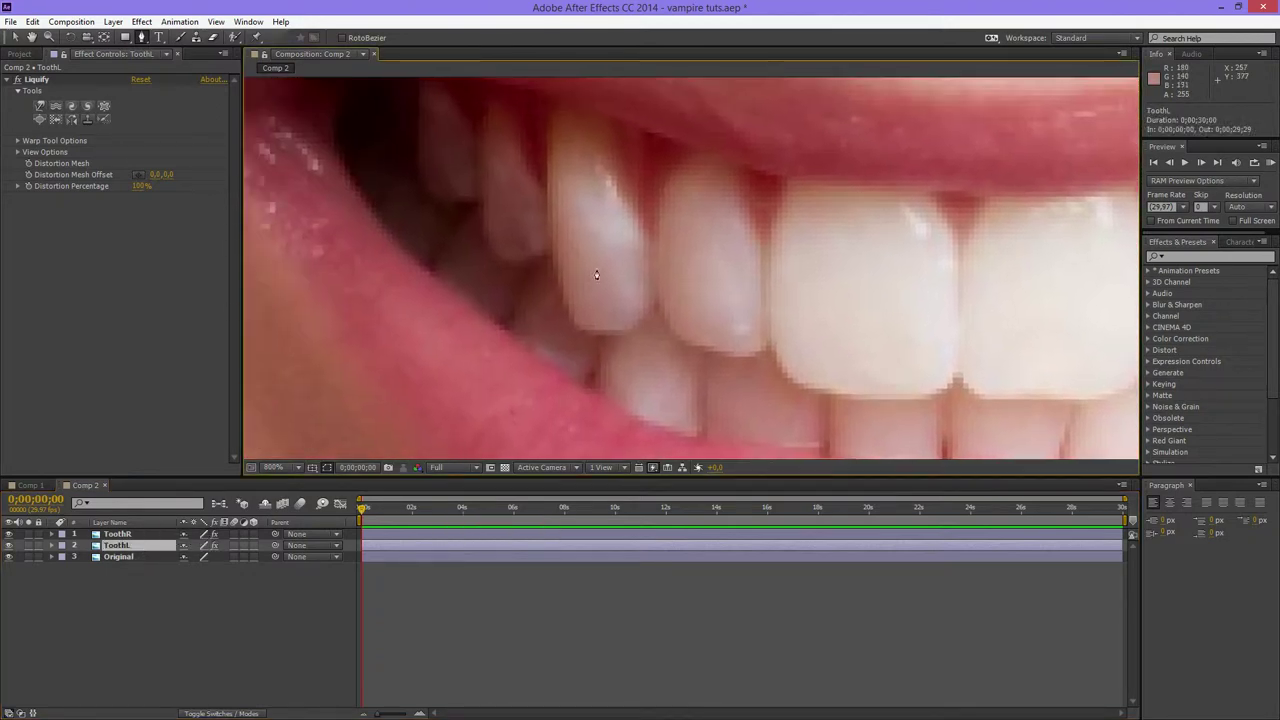
scroll(663, 277, "up", 1)
left_click_drag(663, 277, 718, 350)
scroll(700, 346, "down", 1)
left_click_drag(701, 290, 649, 295)
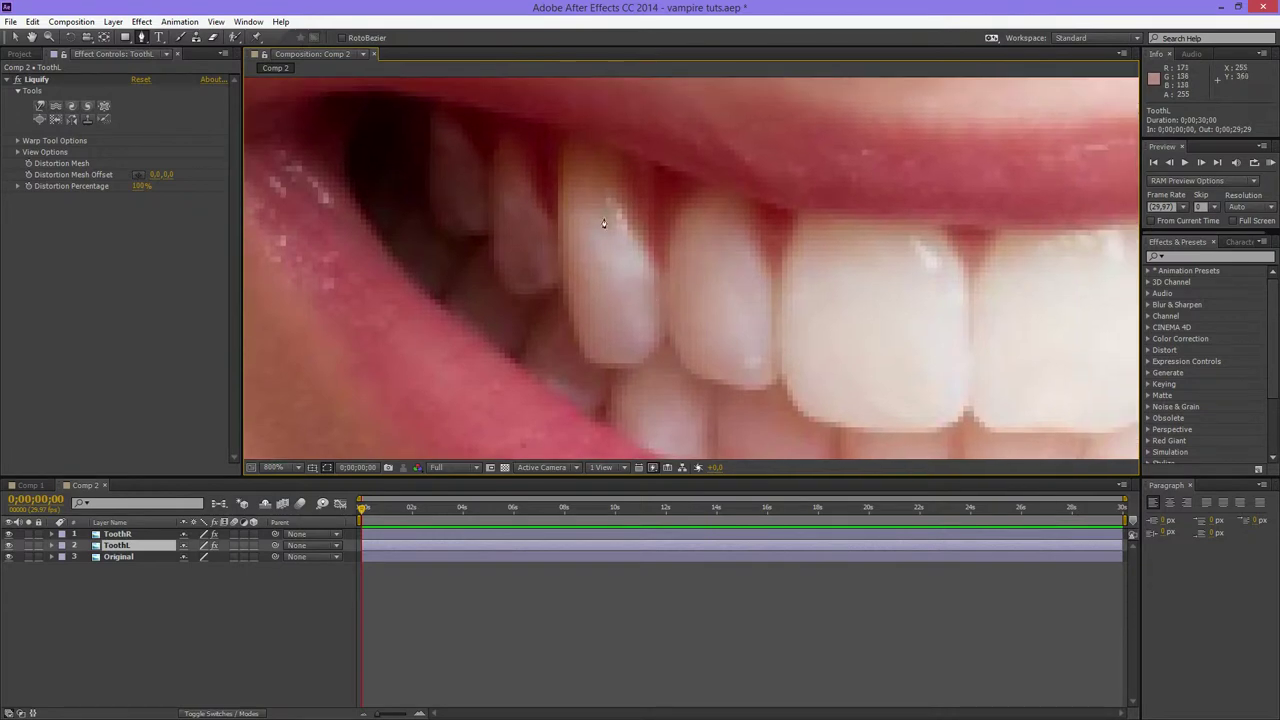
left_click(558, 166)
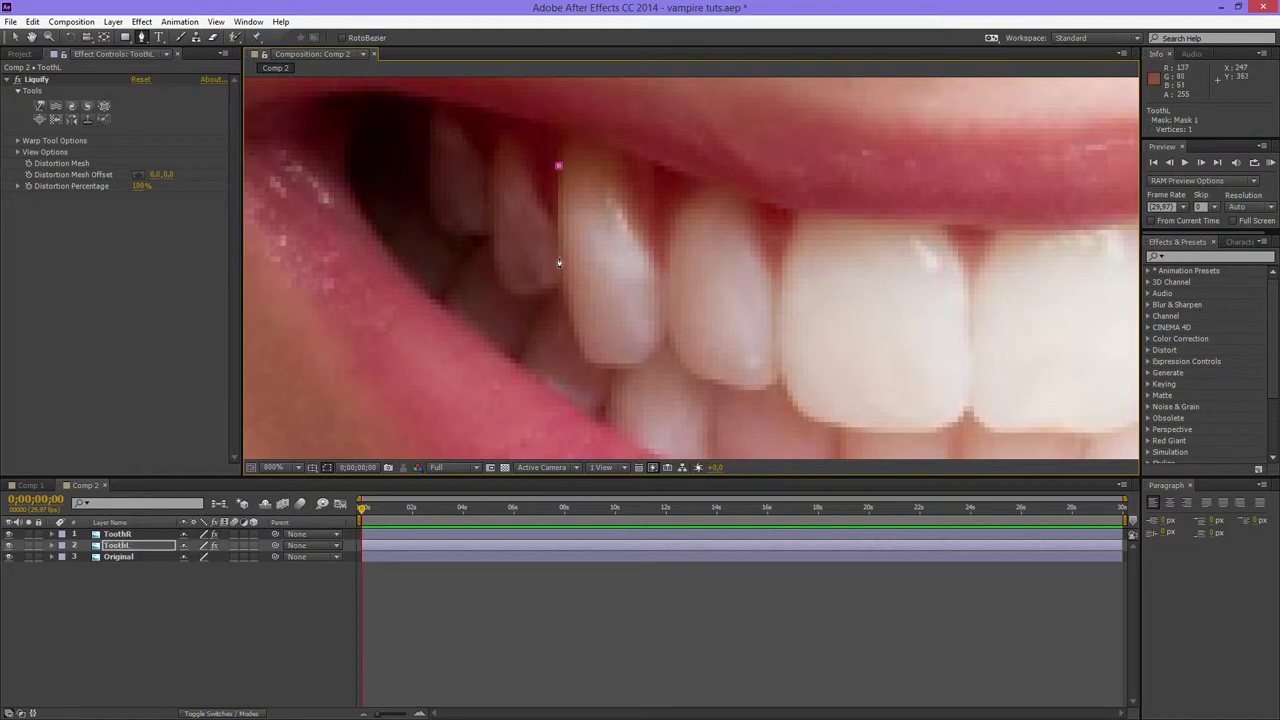
left_click(560, 270)
left_click(590, 362)
left_click(593, 159)
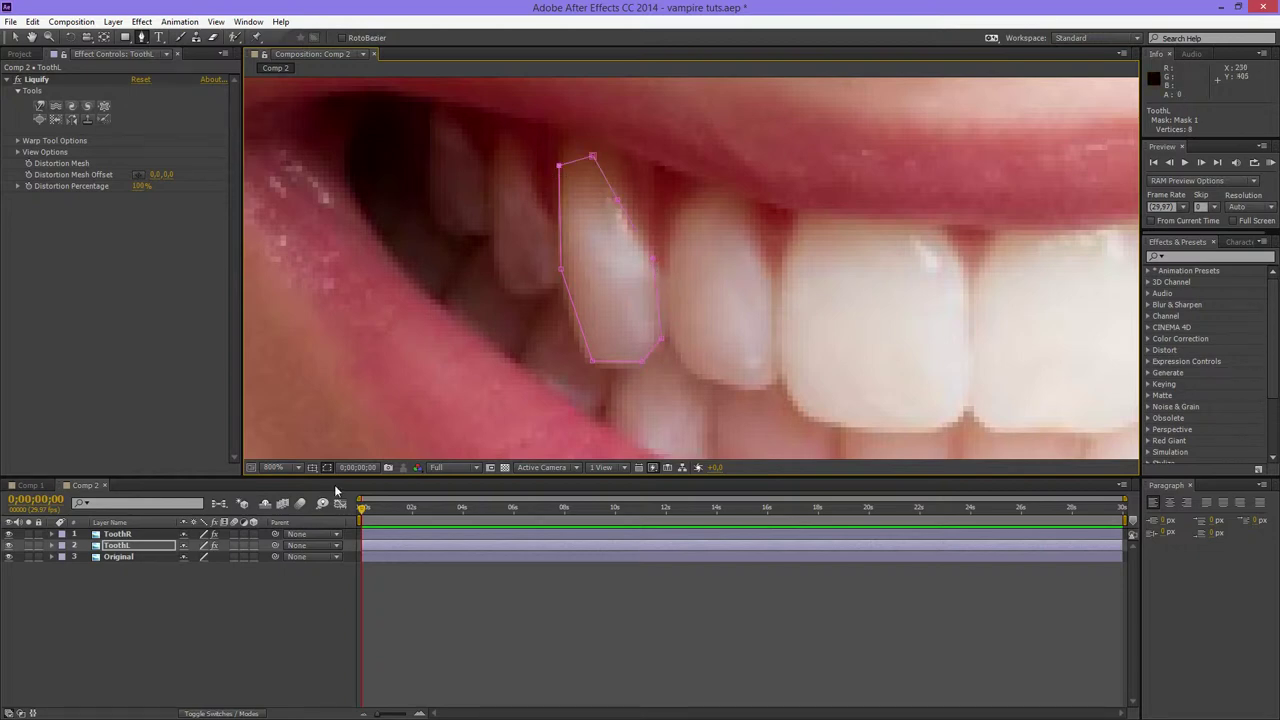
- Check the ToothL canine cutout by temporarily hiding the Original and ToothR layers
left_click(11, 558)
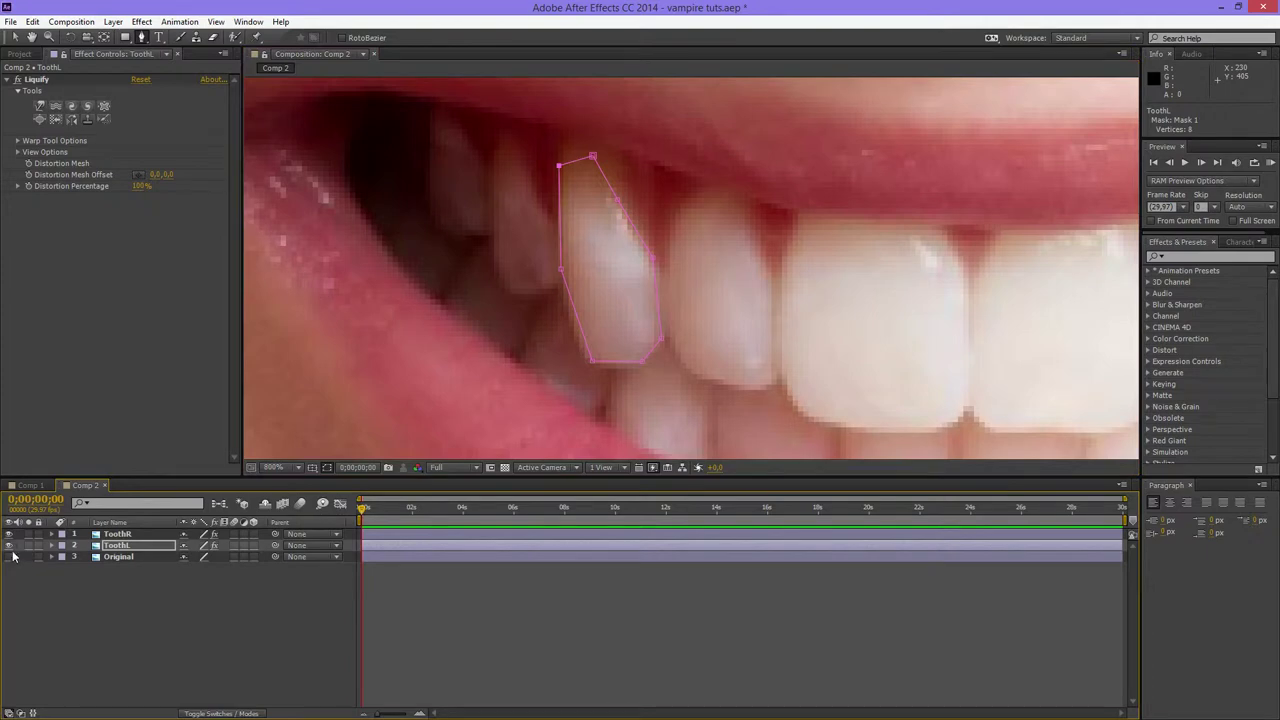
left_click(13, 557)
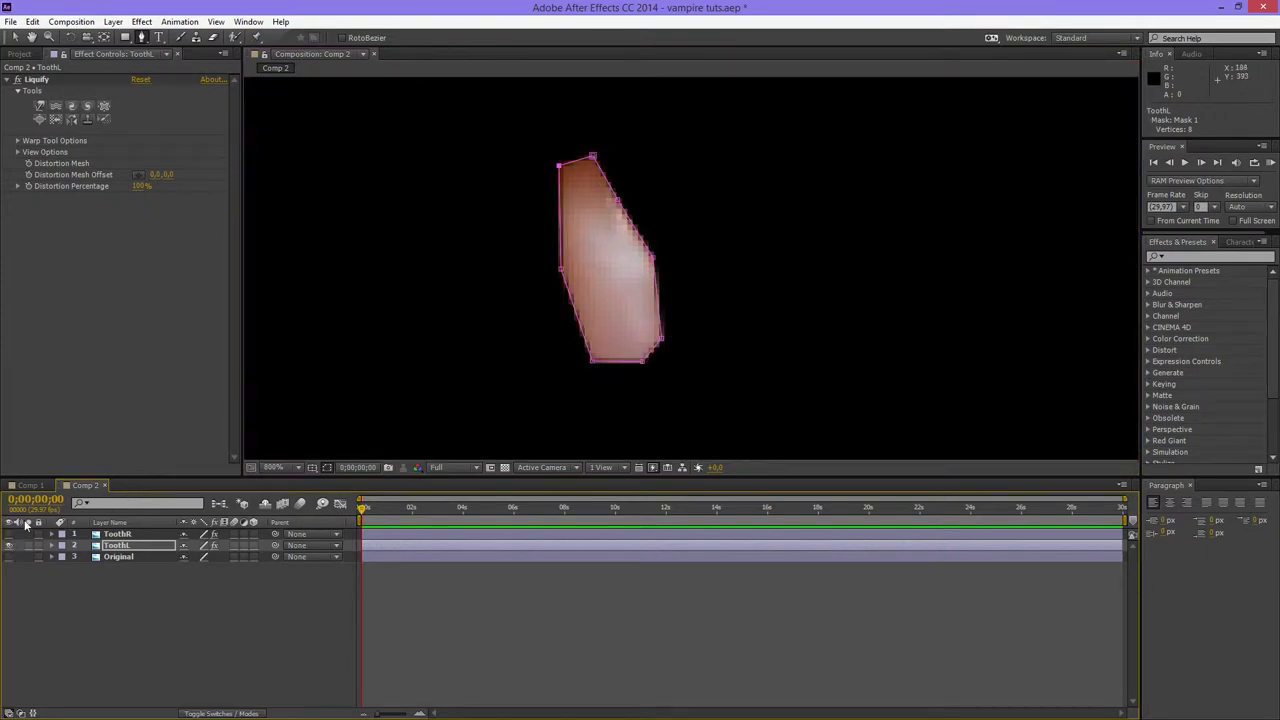
left_click(10, 557)
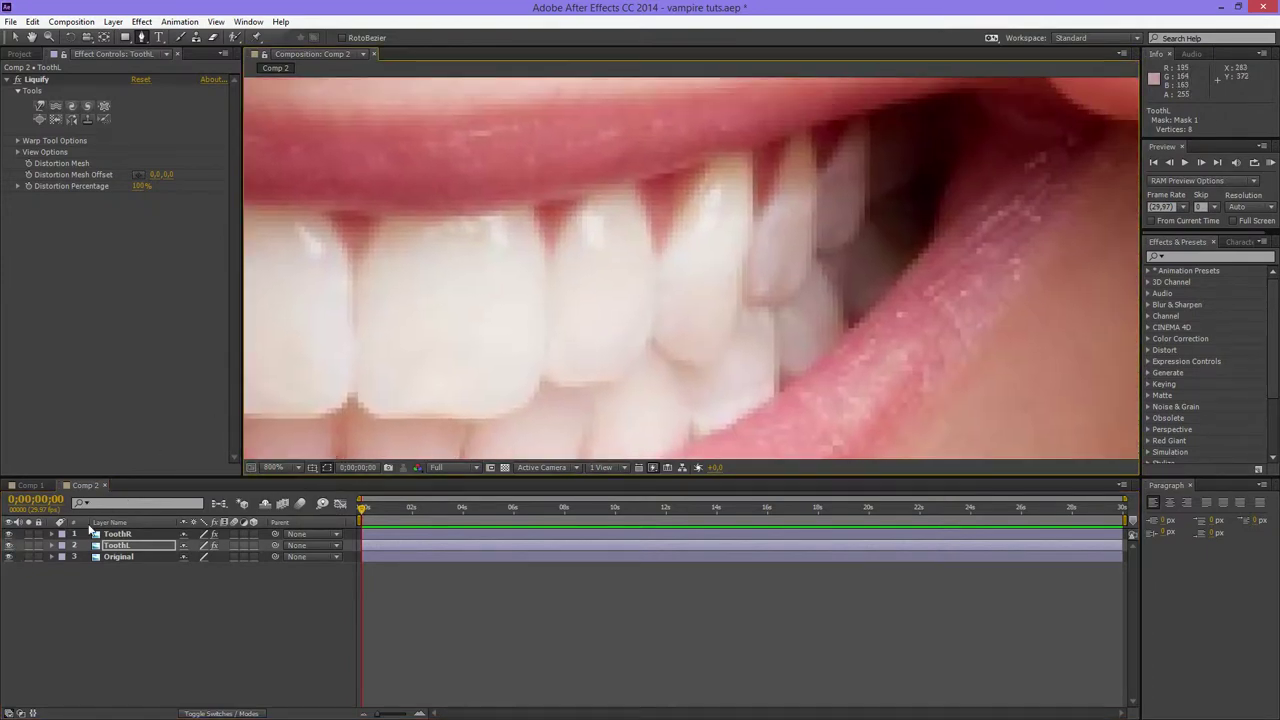
- Draw a closed eight-point mask on ToothR tightly around the upper canine on the image's right side
left_click(118, 534)
scroll(700, 277, "right", 2)
left_click(648, 160)
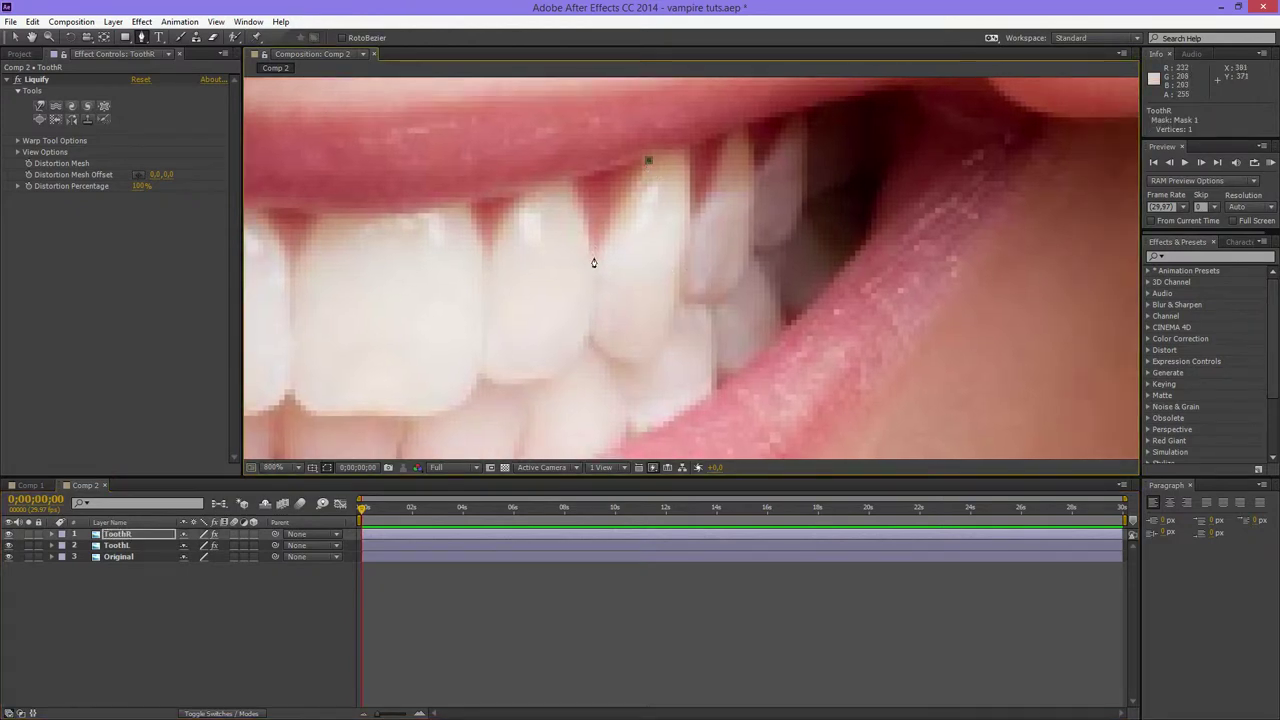
left_click(593, 256)
left_click(594, 334)
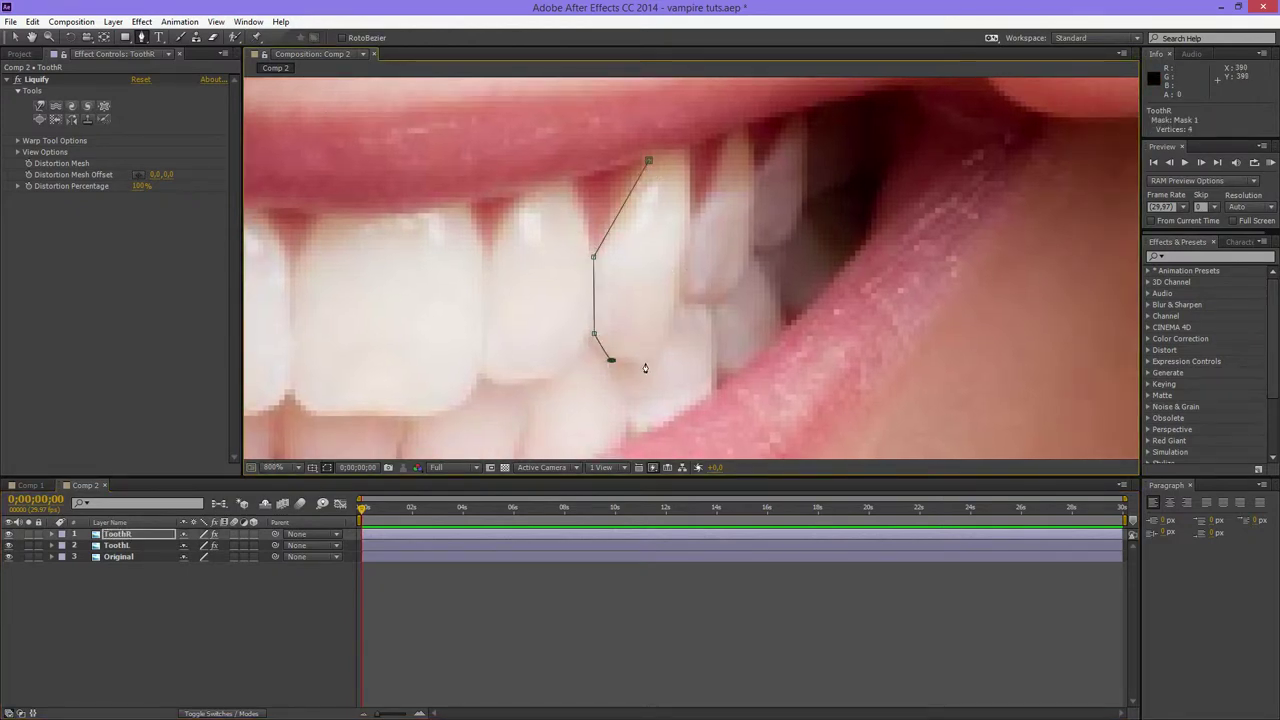
left_click(681, 237)
left_click(688, 155)
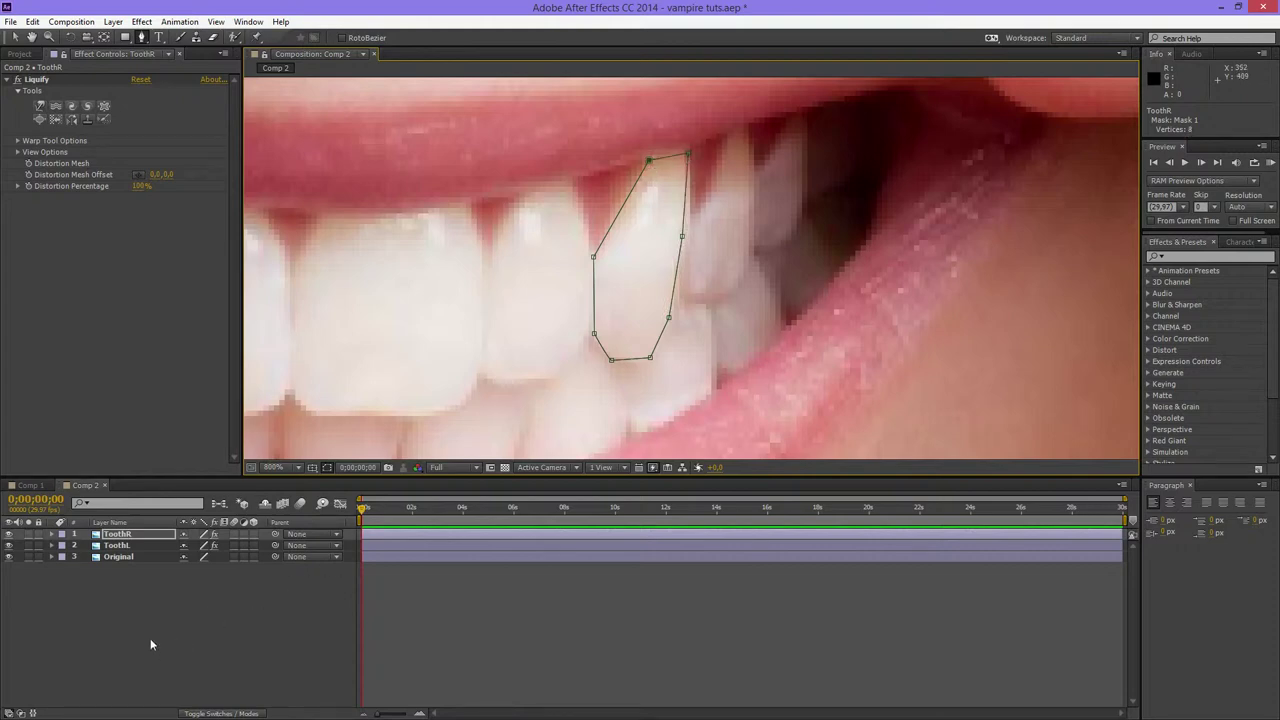
- Inspect the canine masks on both sides of the mouth, with the ToothL and ToothR layers selected
left_click_drag(680, 380, 1126, 249)
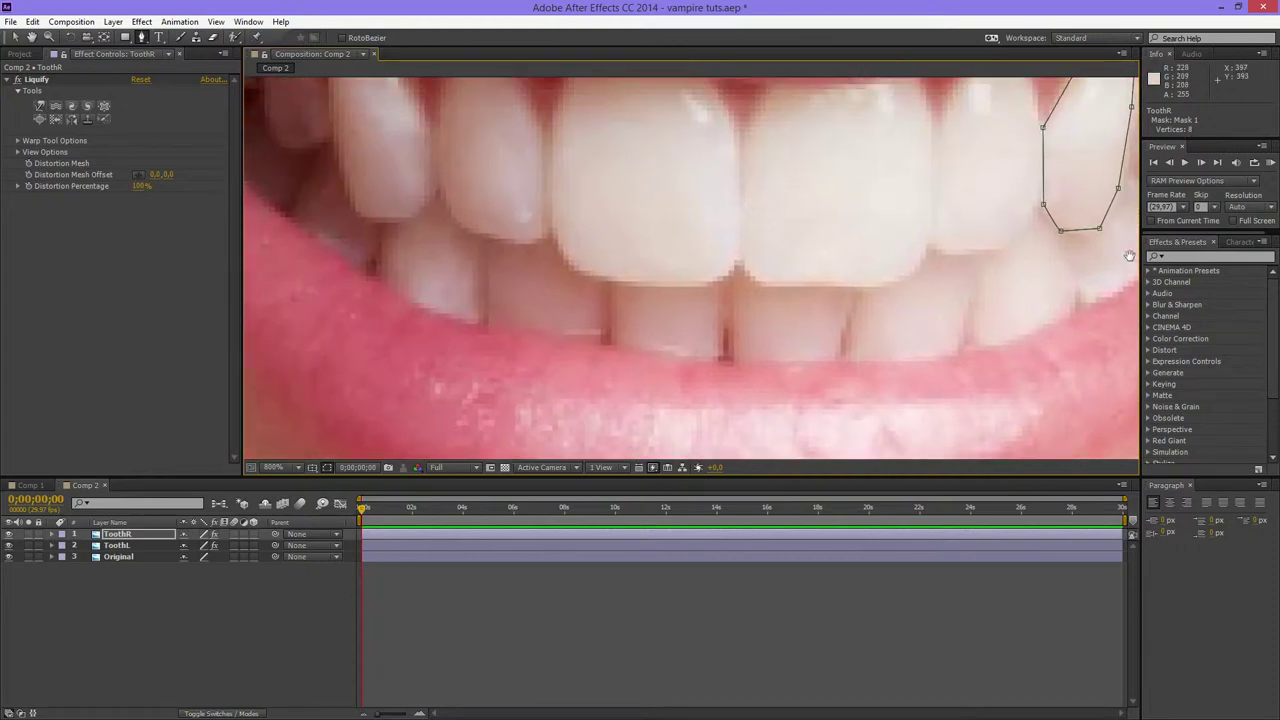
left_click_drag(591, 244, 704, 241)
left_click(174, 627)
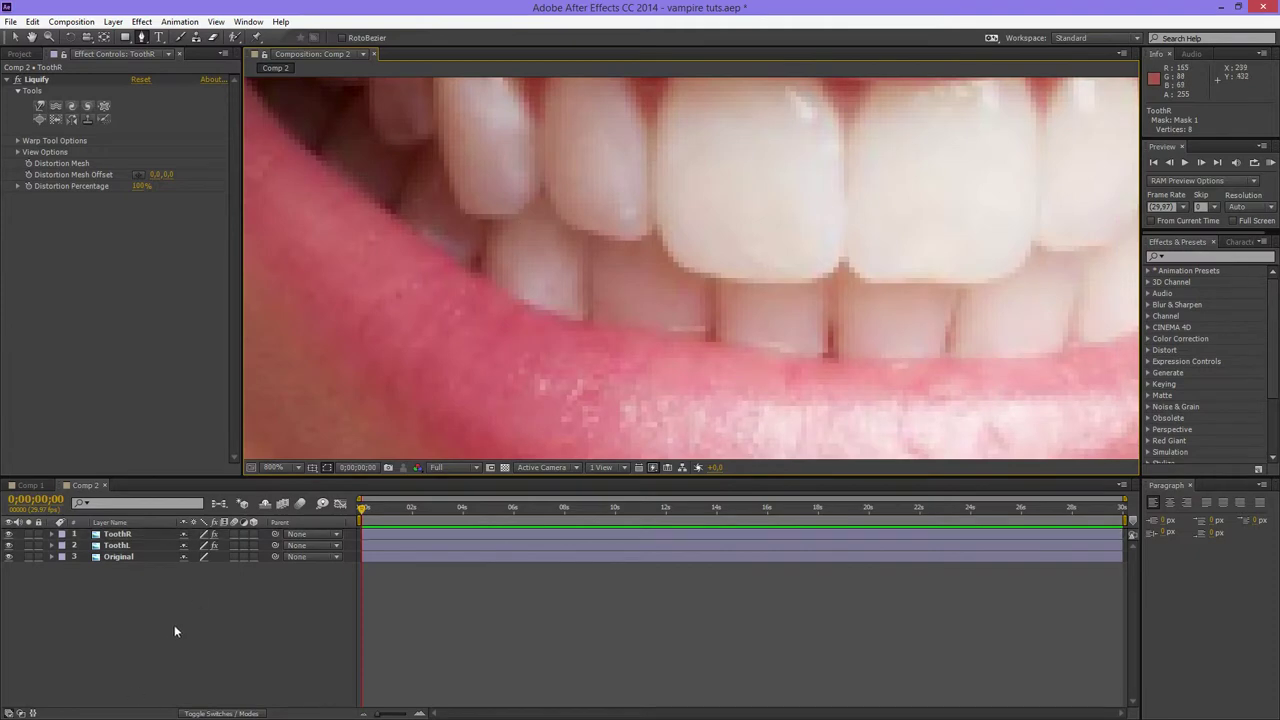
left_click_drag(648, 197, 373, 250)
left_click(122, 545)
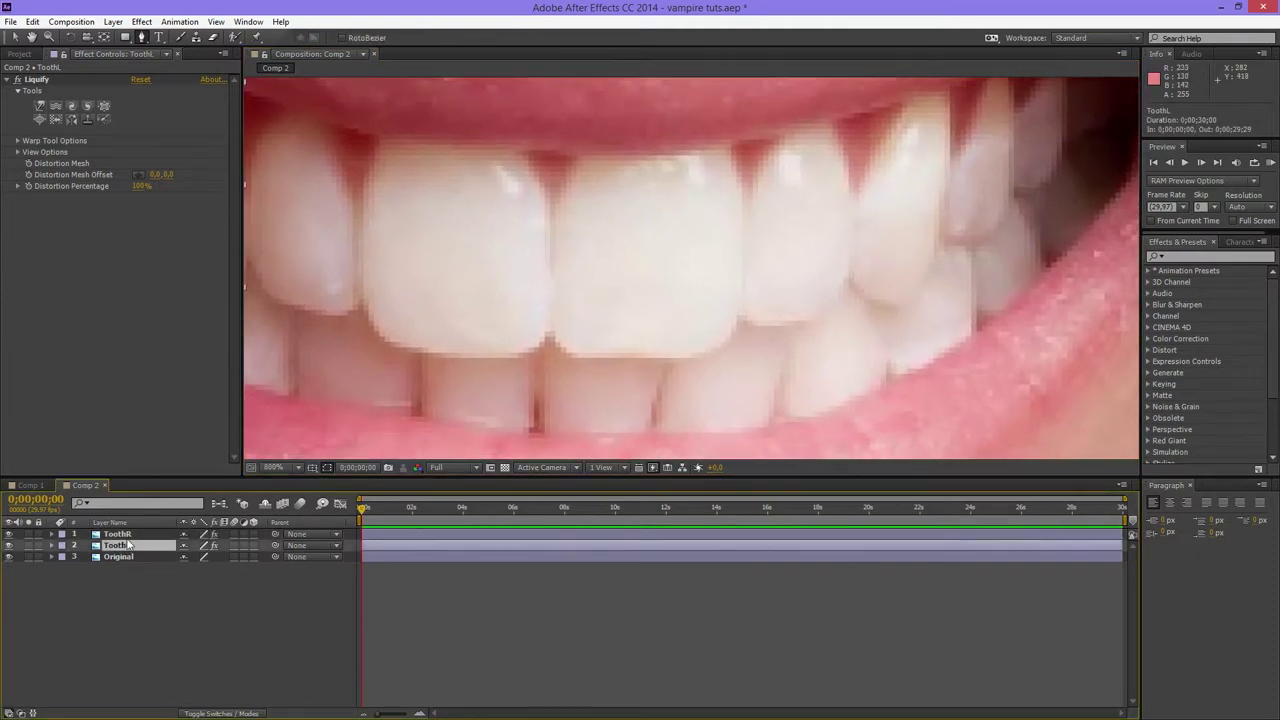
left_click(137, 534, "shift")
left_click_drag(569, 291, 210, 256)
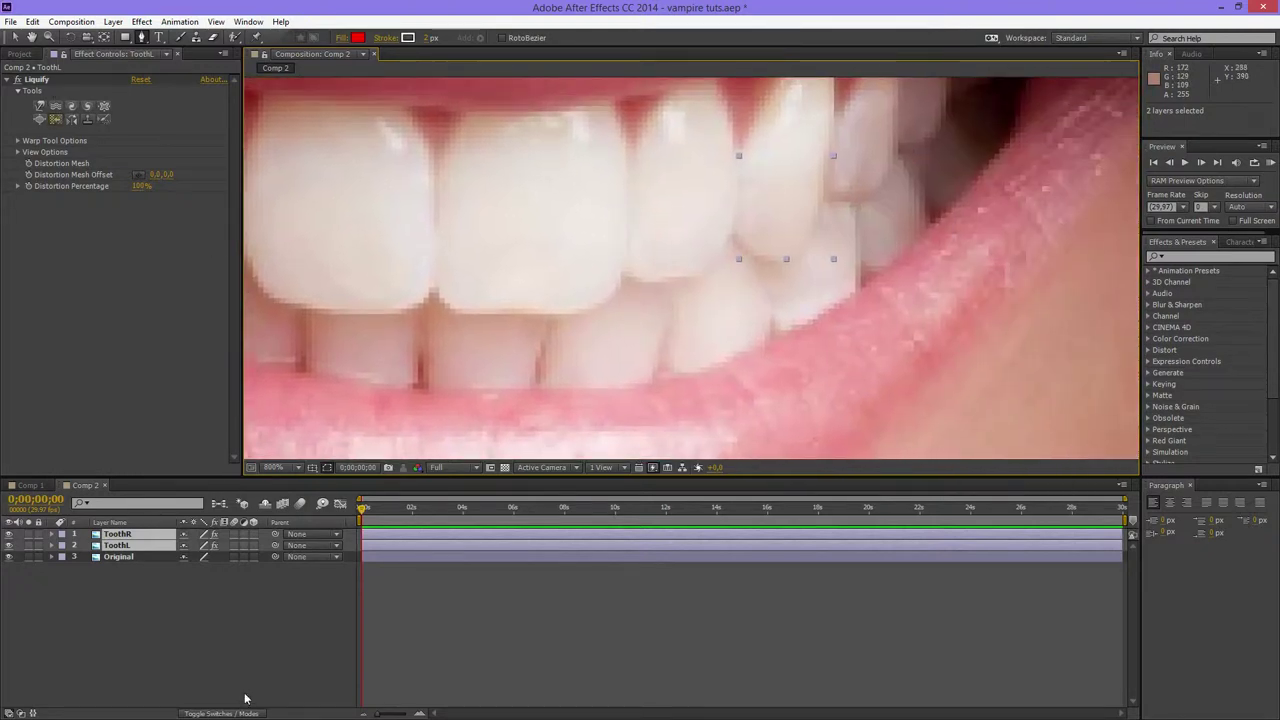
left_click(137, 589)
left_click(127, 535)
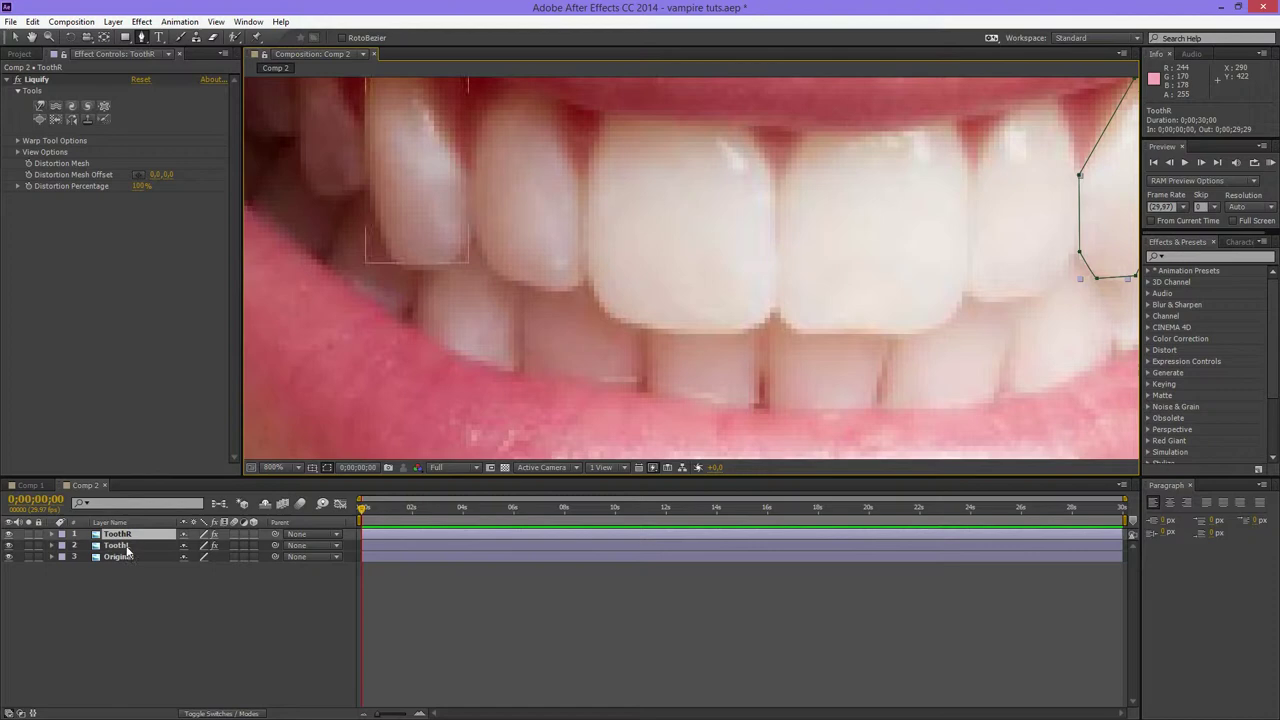
- With ToothL's Liquify Warp tool at brush size 28, pull the masked canine's tip downward into a pointed fang
left_click(127, 547)
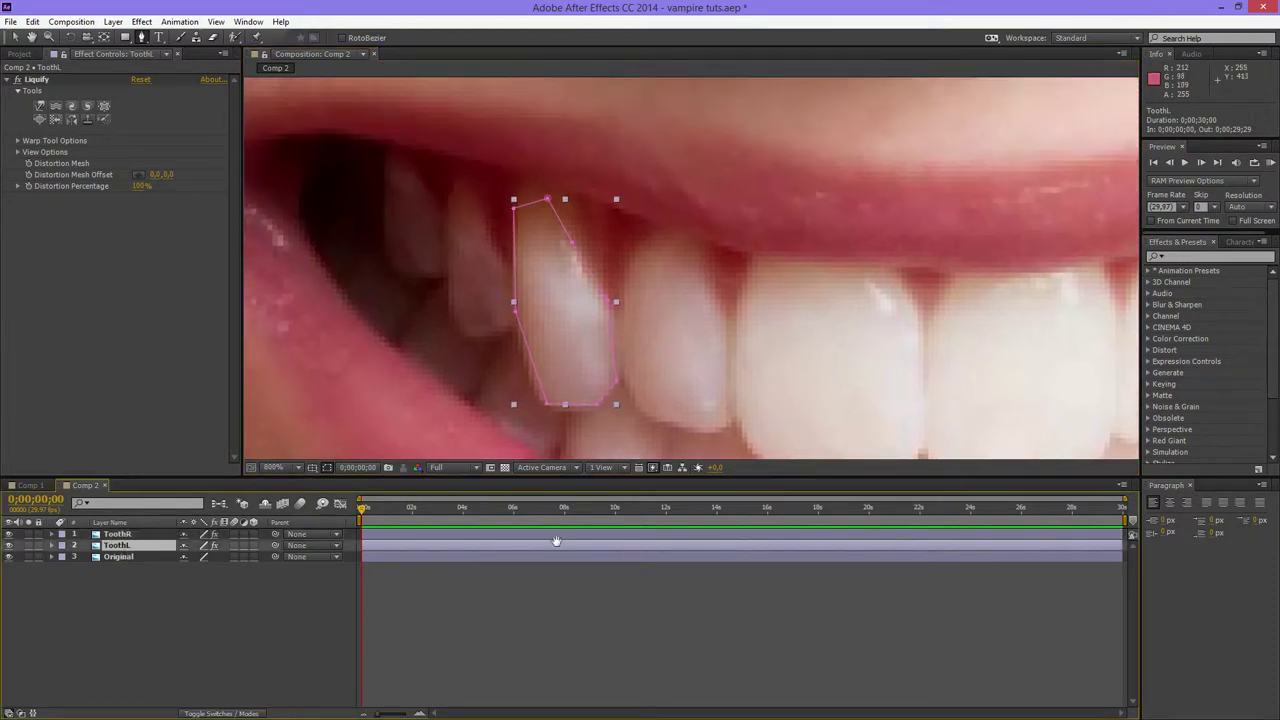
left_click_drag(556, 541, 554, 457)
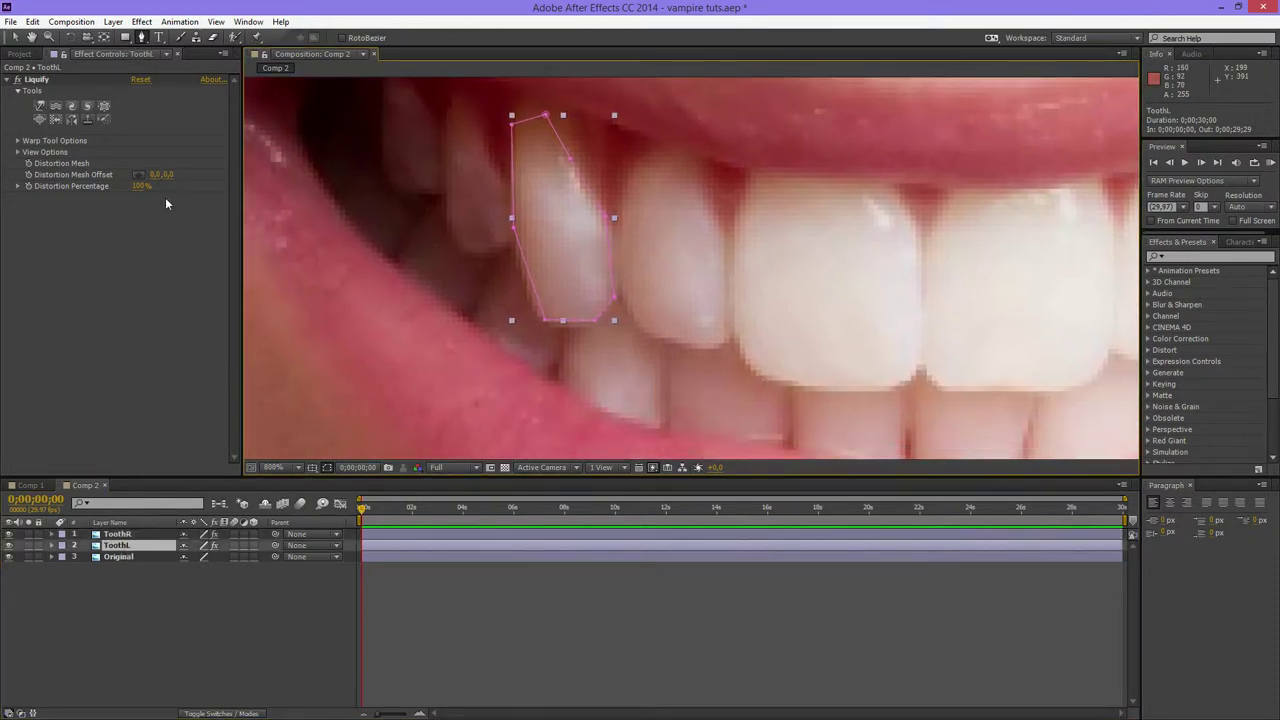
left_click(43, 110)
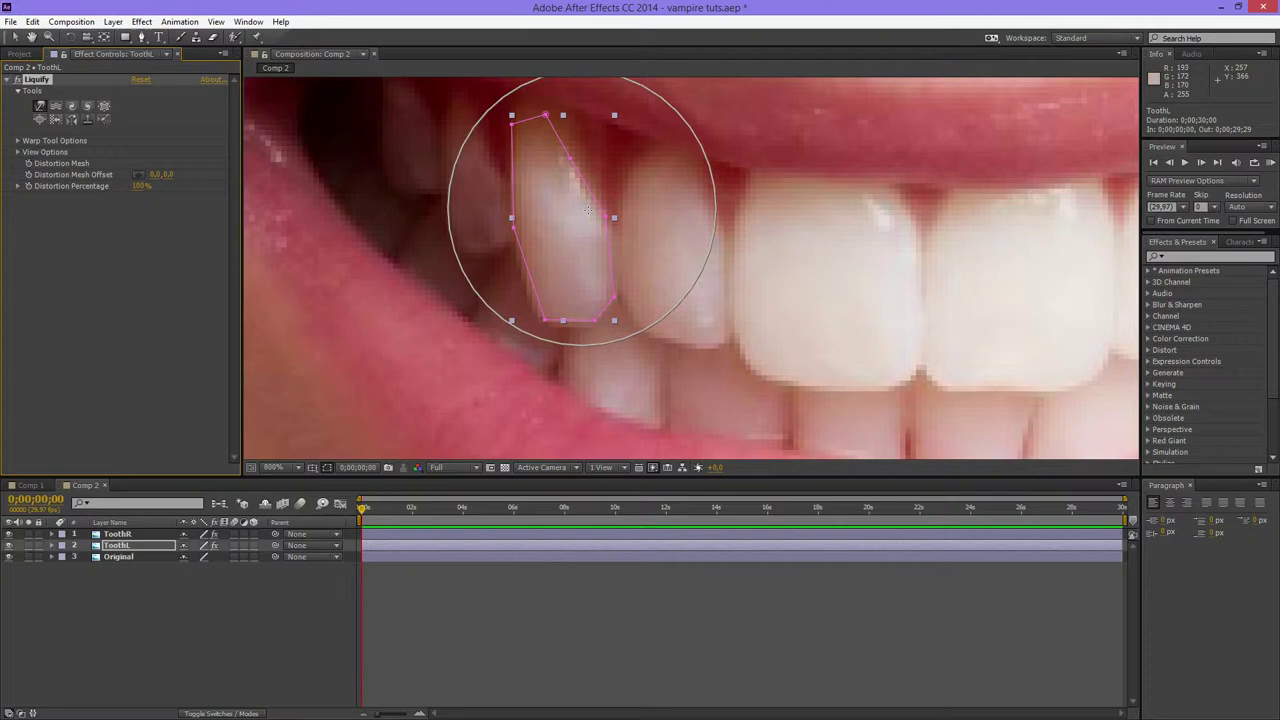
left_click(17, 140)
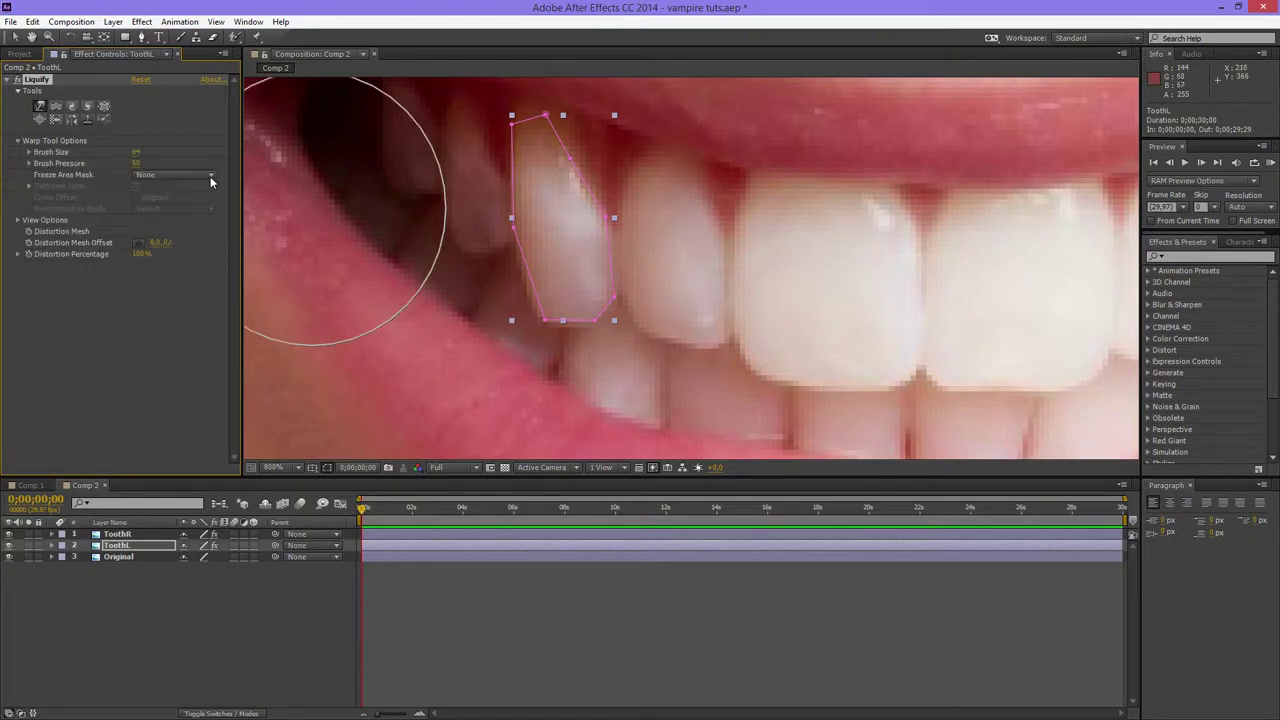
left_click_drag(138, 155, 118, 154)
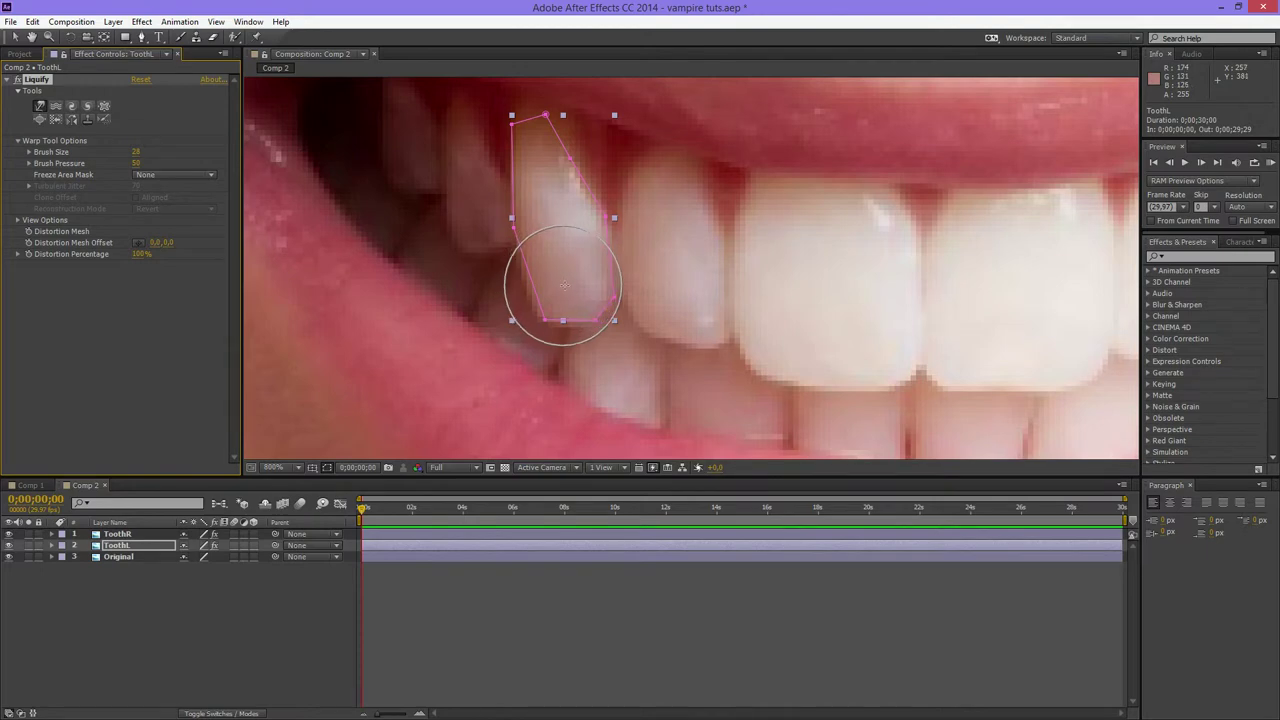
mouse_move(567, 270)
left_mouse_down()
mouse_move(582, 450)
mouse_move(569, 294)
mouse_move(570, 384)
left_mouse_up()
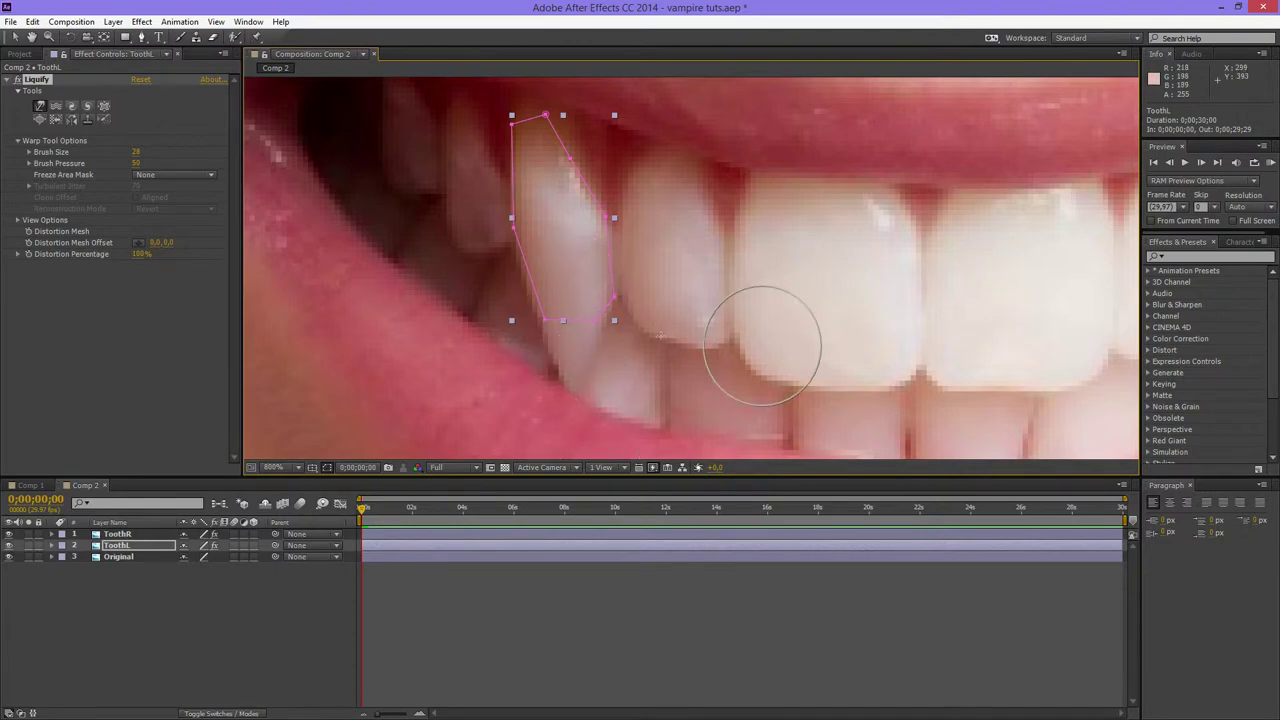
- Examine the new fang both against the whole face and at close range, with no layer selected
scroll(763, 346, "down", 3)
key("space")
left_click_drag(670, 330, 480, 368)
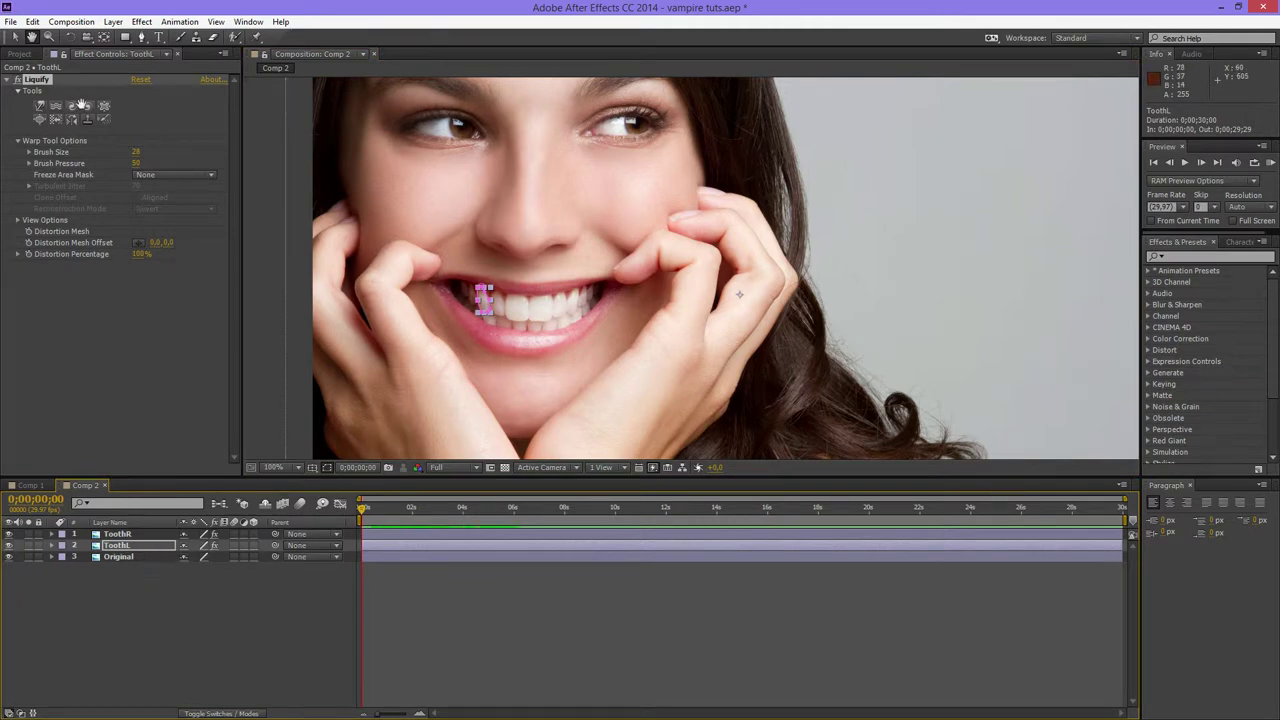
left_click(15, 37)
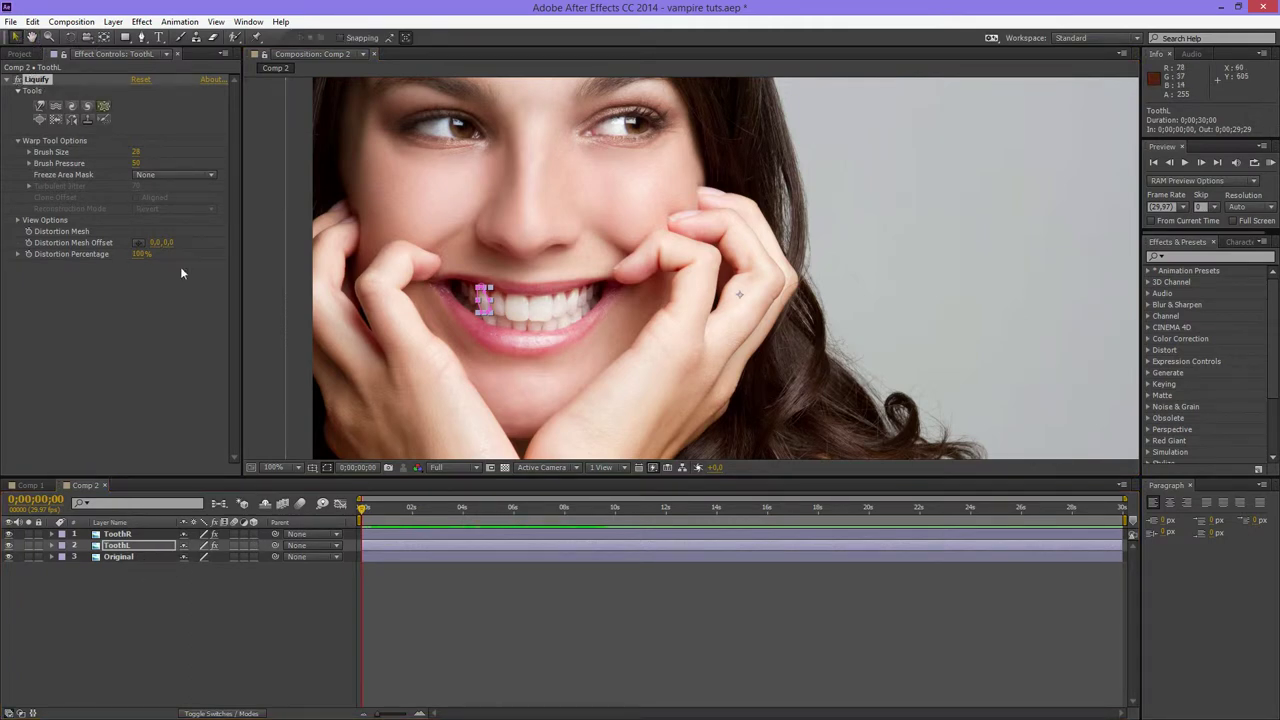
left_click_drag(593, 362, 553, 336)
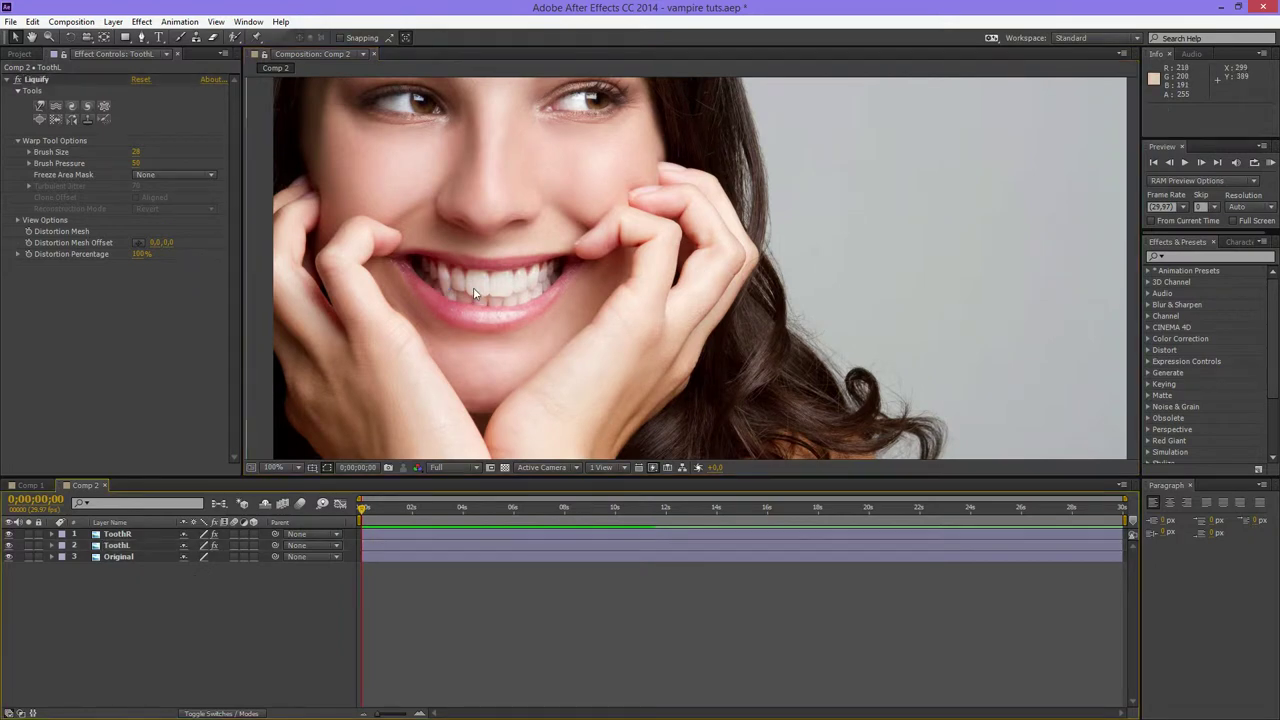
scroll(500, 370, "up", 4)
scroll(500, 373, "down", 2)
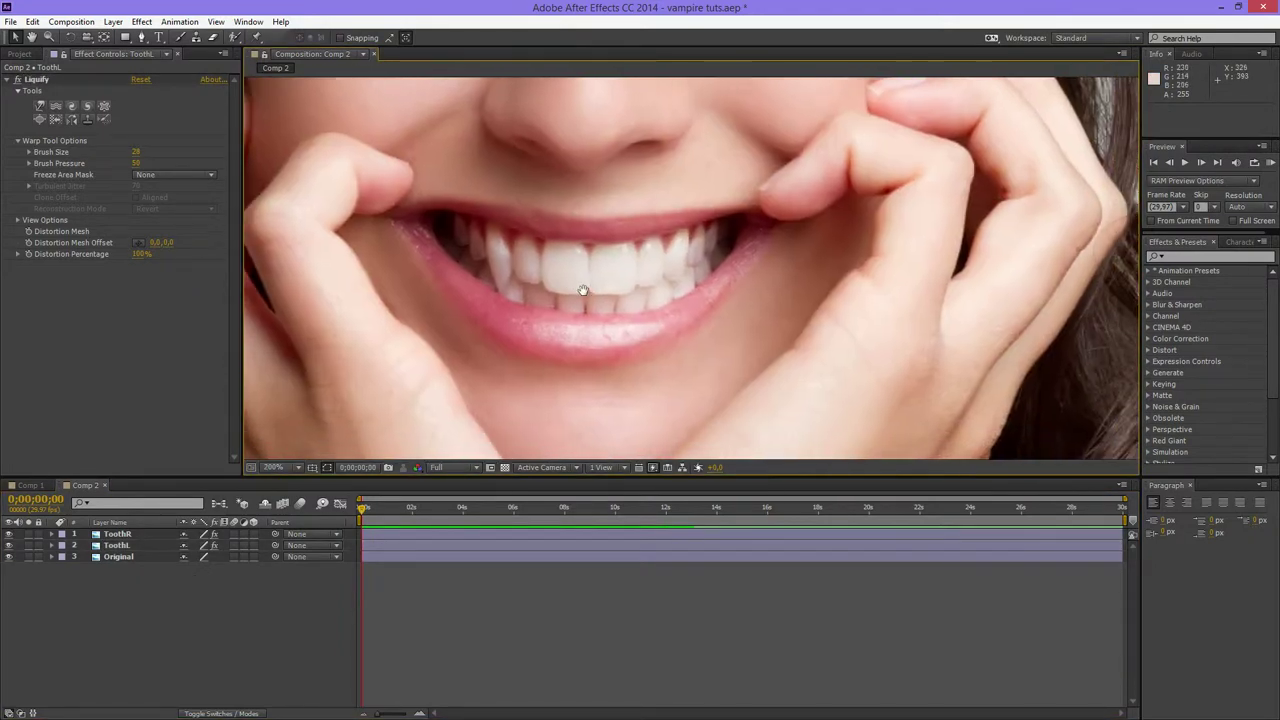
scroll(543, 295, "down", 2)
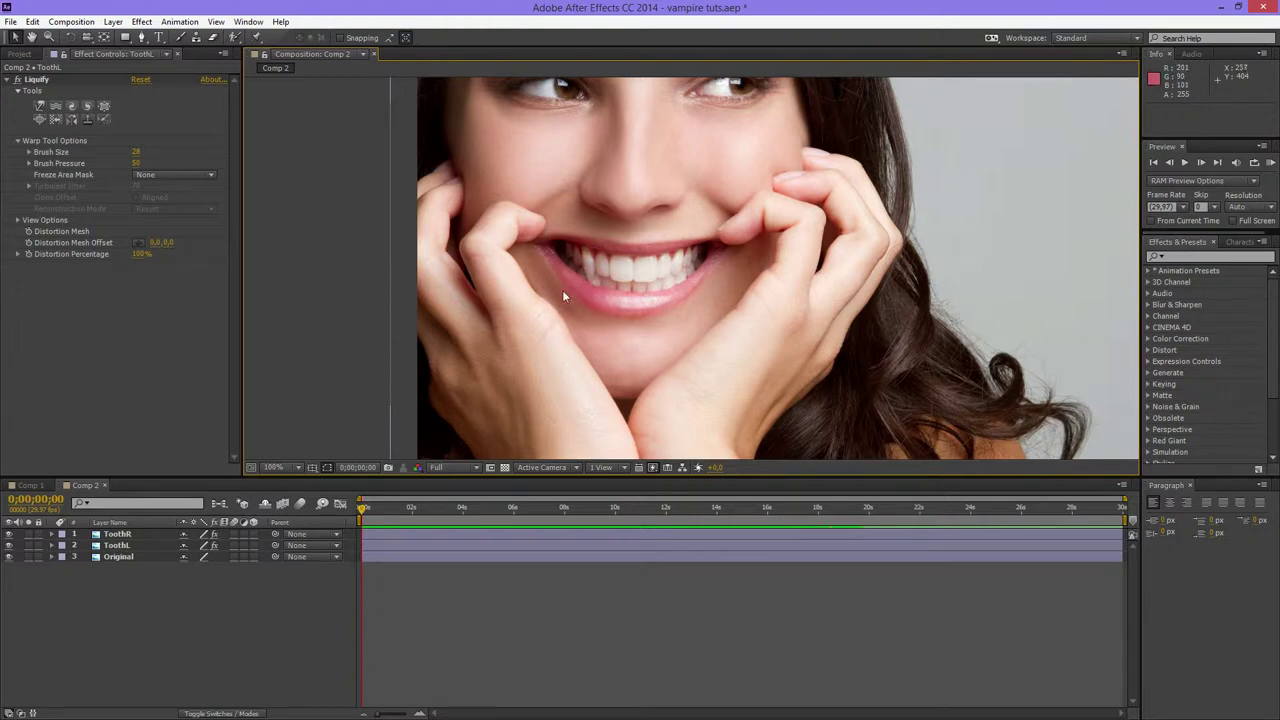
scroll(562, 290, "up", 4)
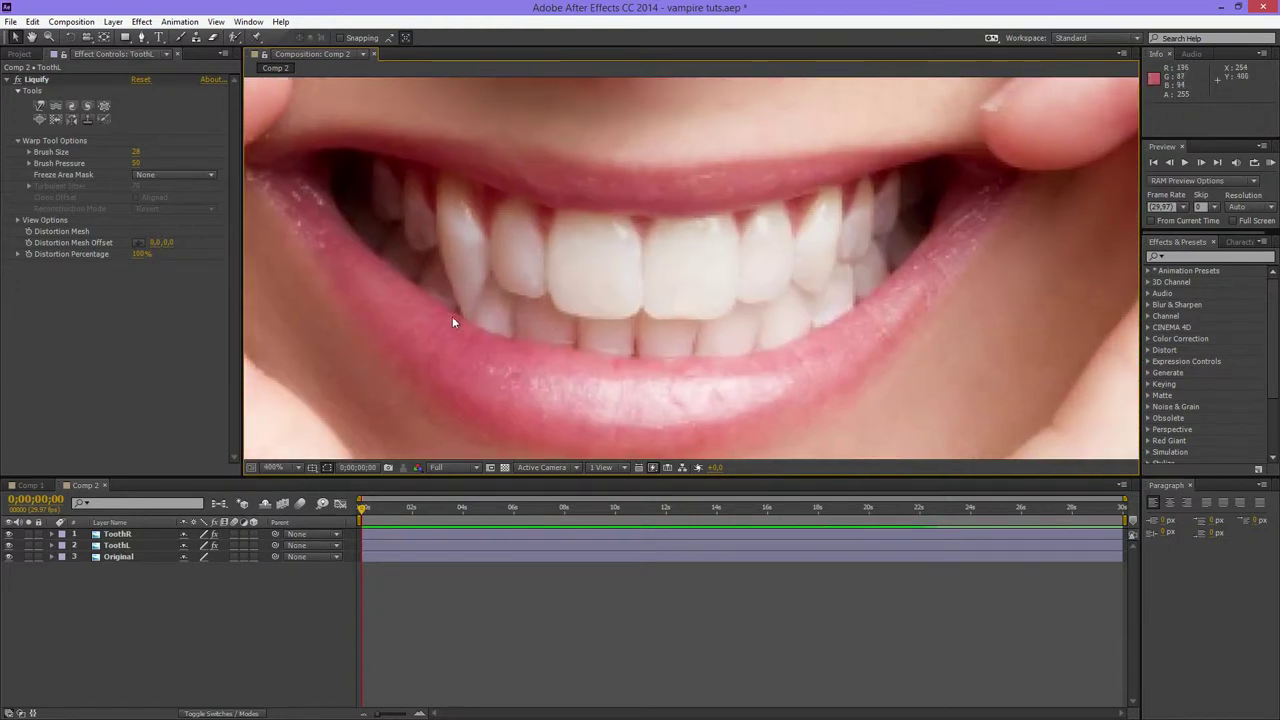
- Replace ToothR's Liquify effect with a copy of ToothL's, carrying over the Warp brush size of 28
left_click_drag(793, 311, 623, 329)
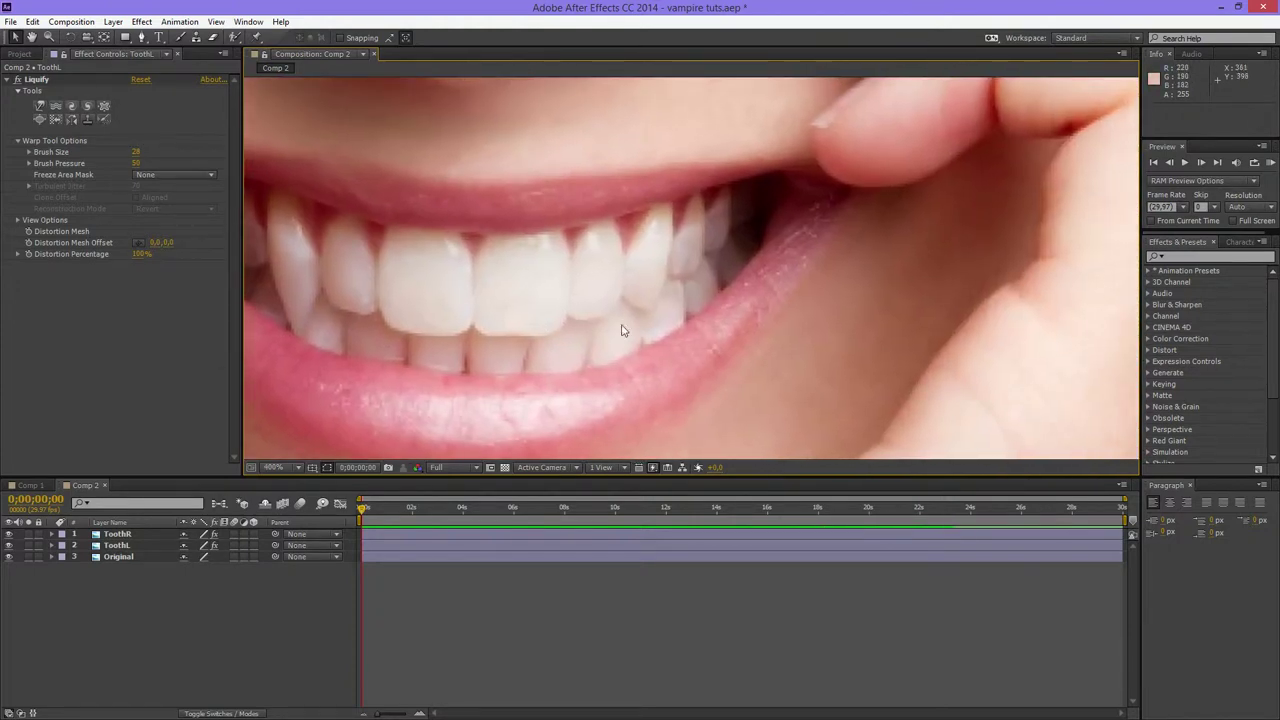
left_click(120, 534)
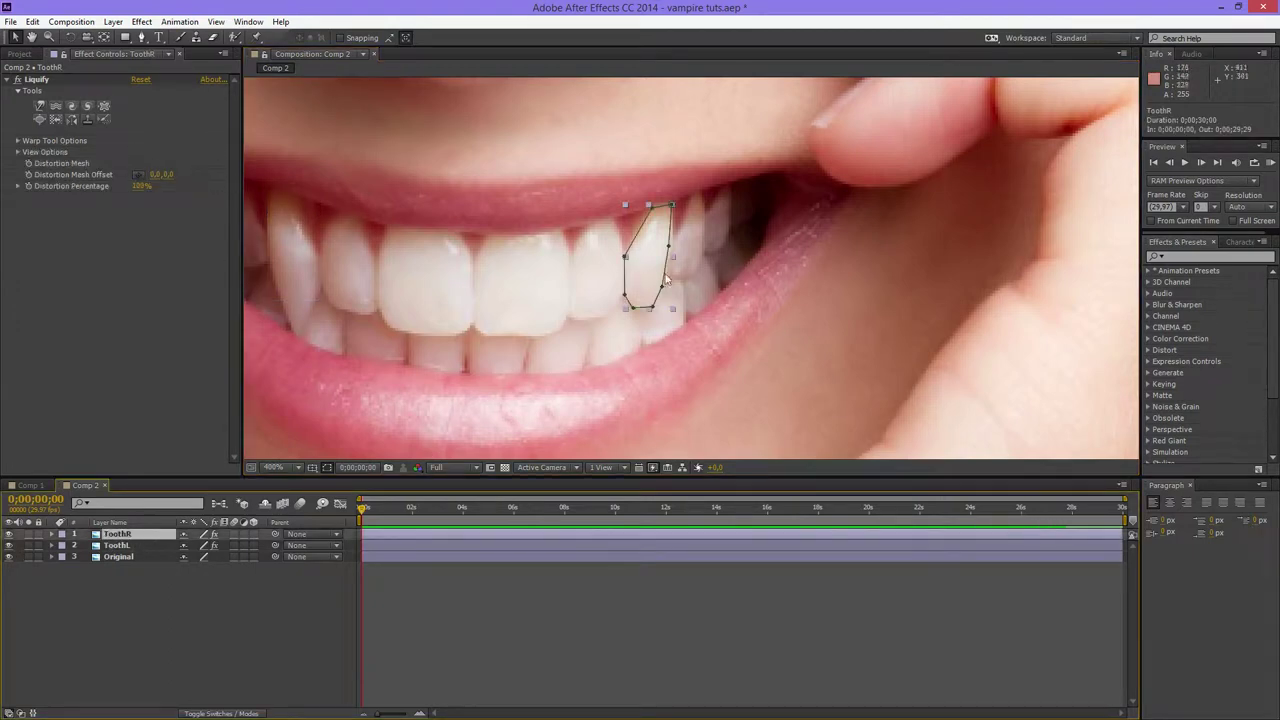
left_click(40, 107)
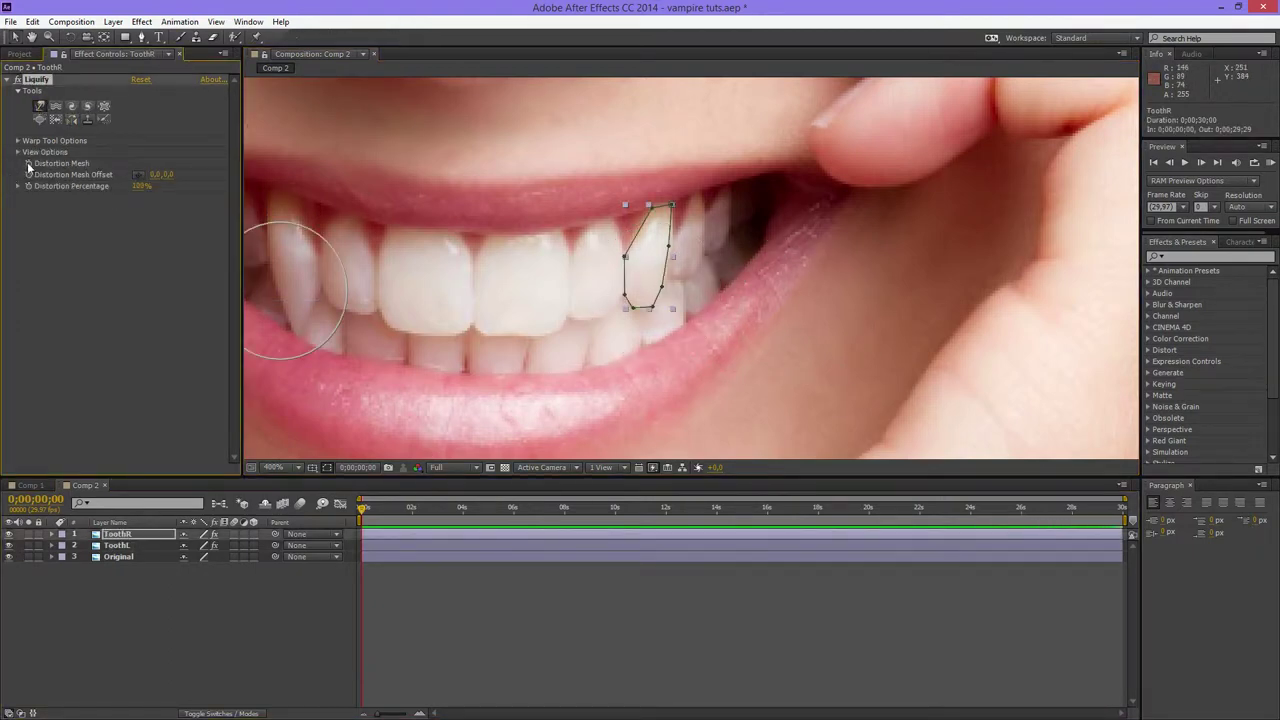
left_click(128, 545)
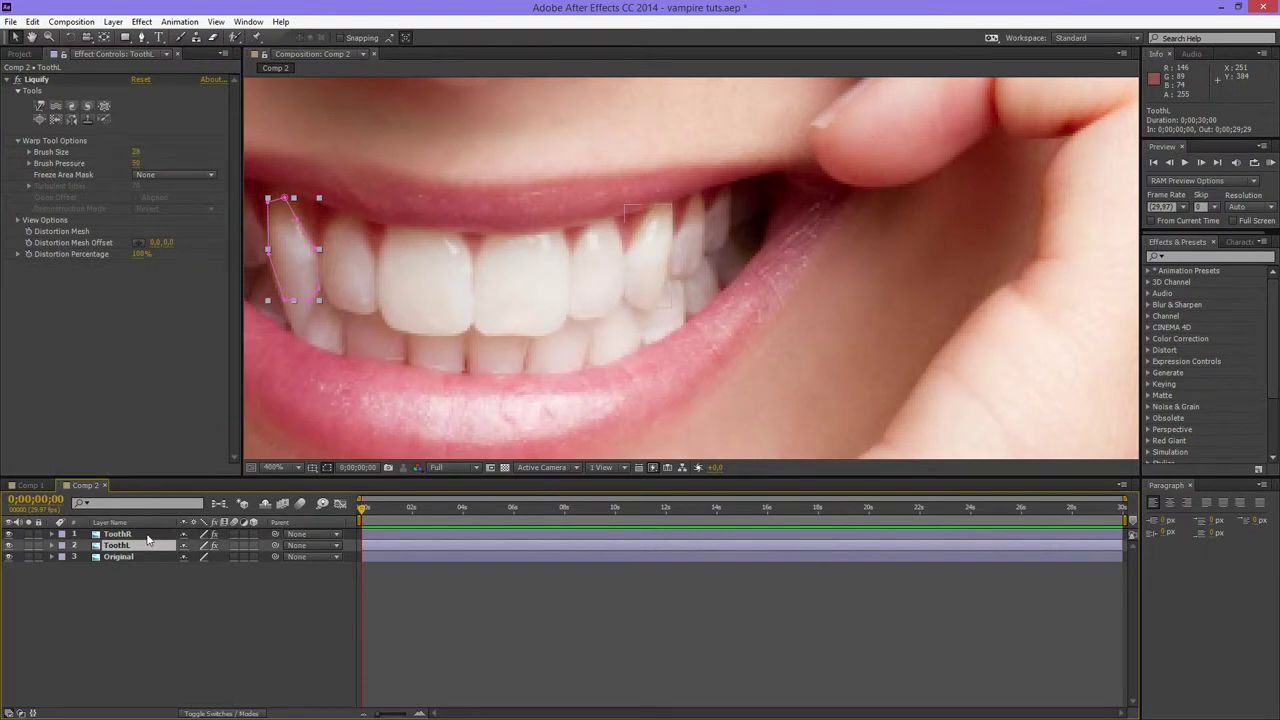
left_click(64, 79)
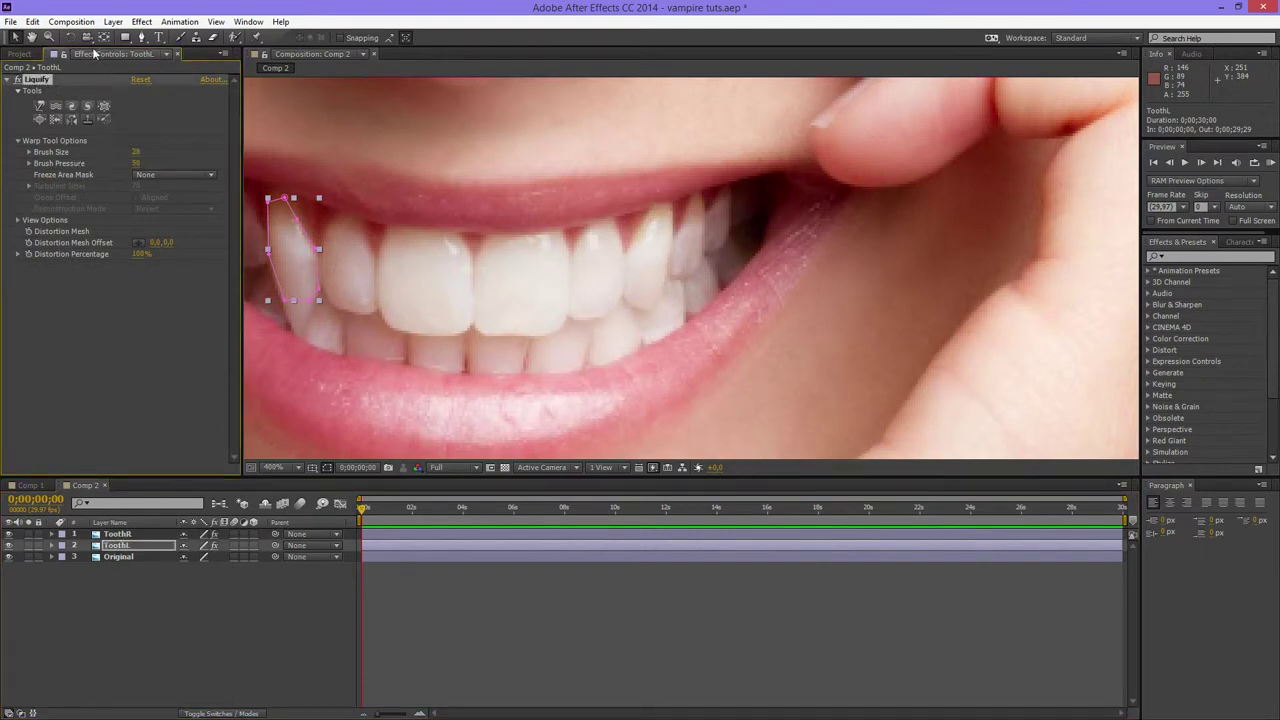
left_click(116, 534)
left_click(40, 79)
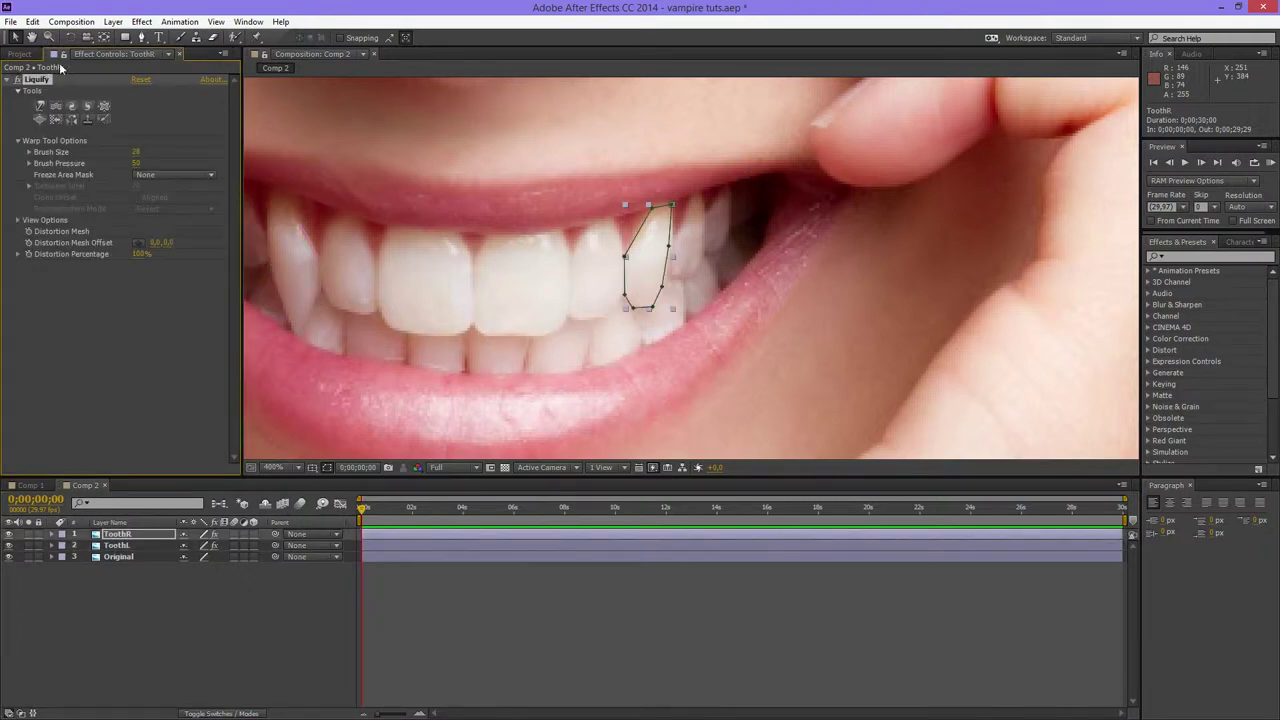
left_click(95, 607)
left_click(41, 80)
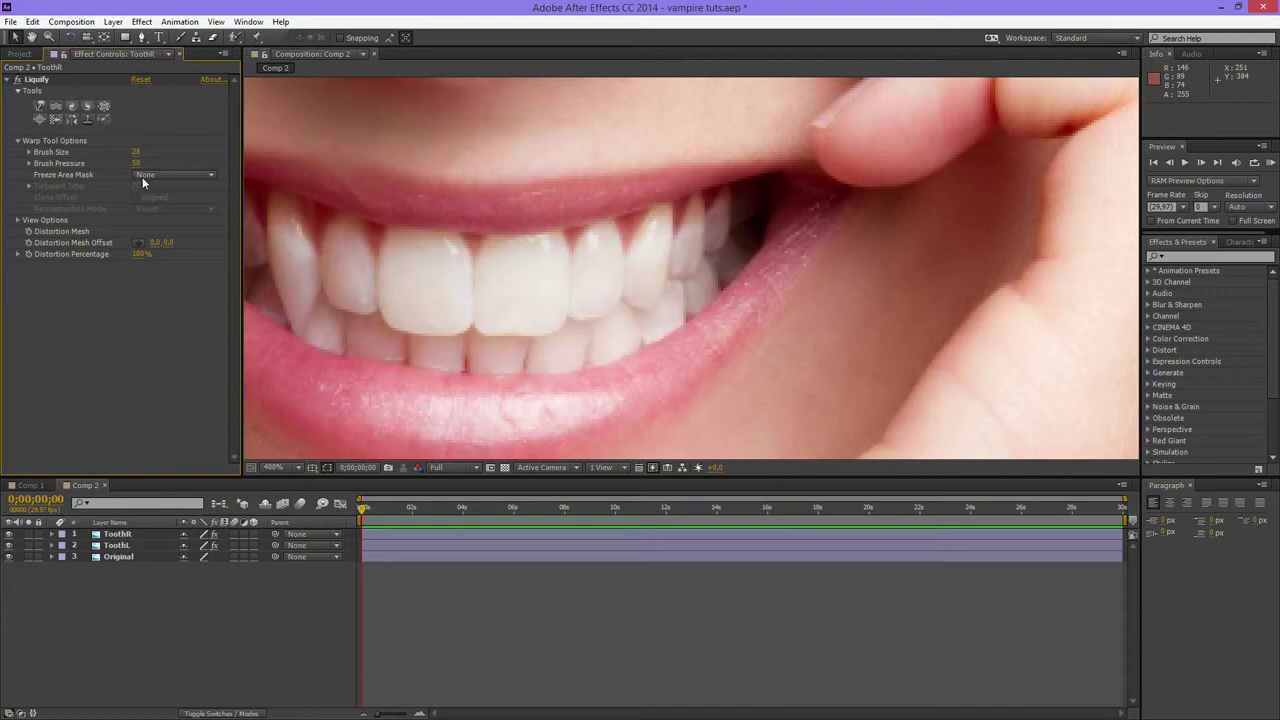
- With ToothR's Liquify Warp tool, pull the masked canine's tip downward into a pointed fang
left_click(712, 316)
scroll(712, 316, "up", 1)
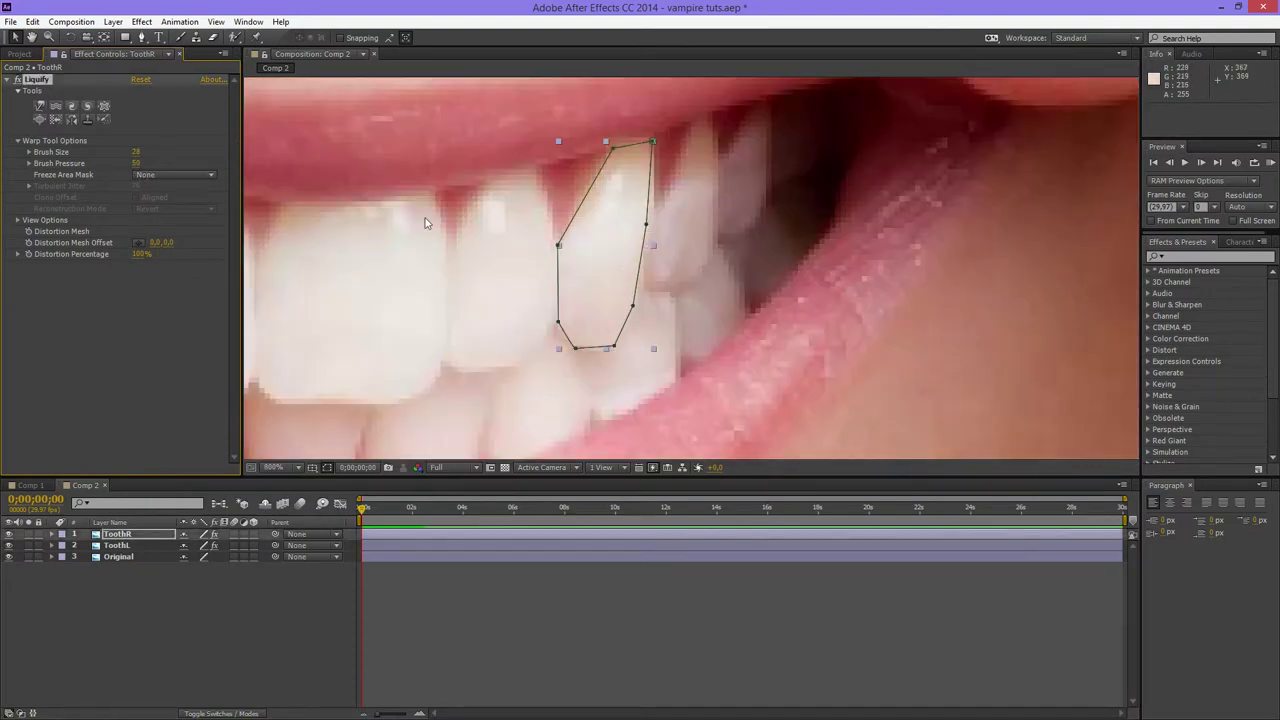
left_click(40, 106)
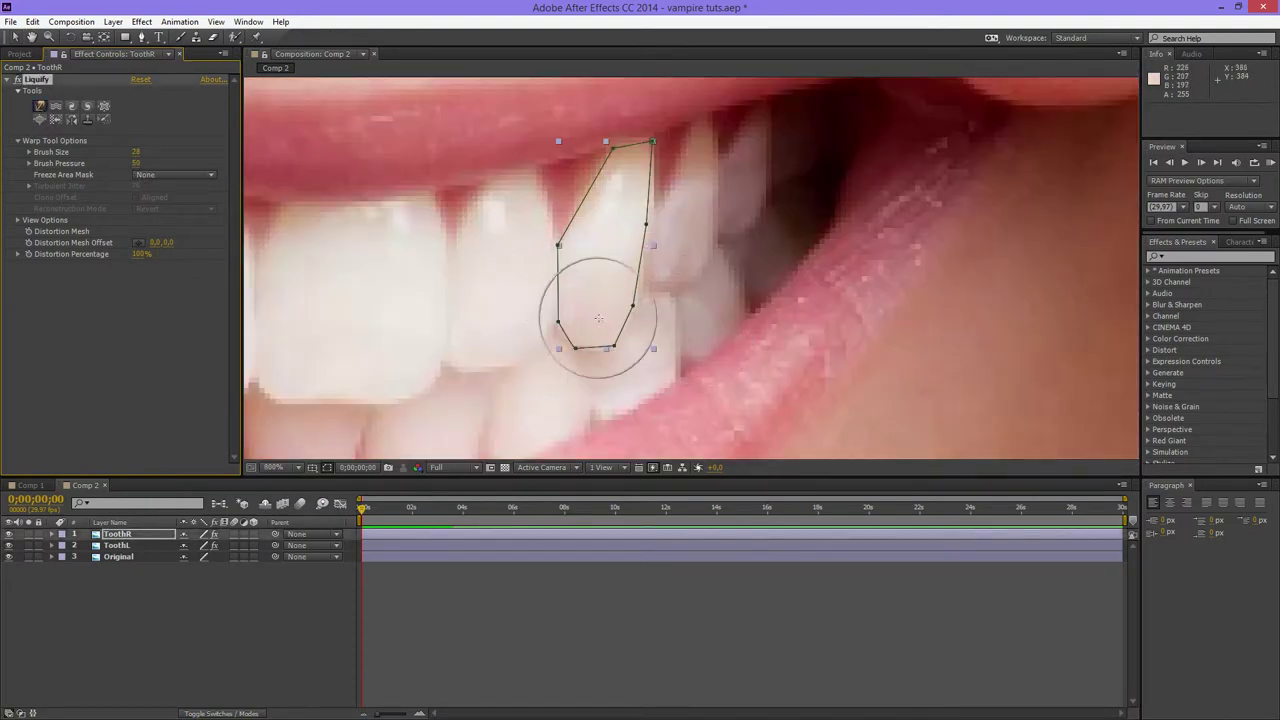
mouse_move(597, 301)
left_mouse_down()
mouse_move(587, 440)
mouse_move(604, 313)
mouse_move(592, 411)
mouse_move(593, 323)
mouse_move(588, 401)
left_mouse_up()
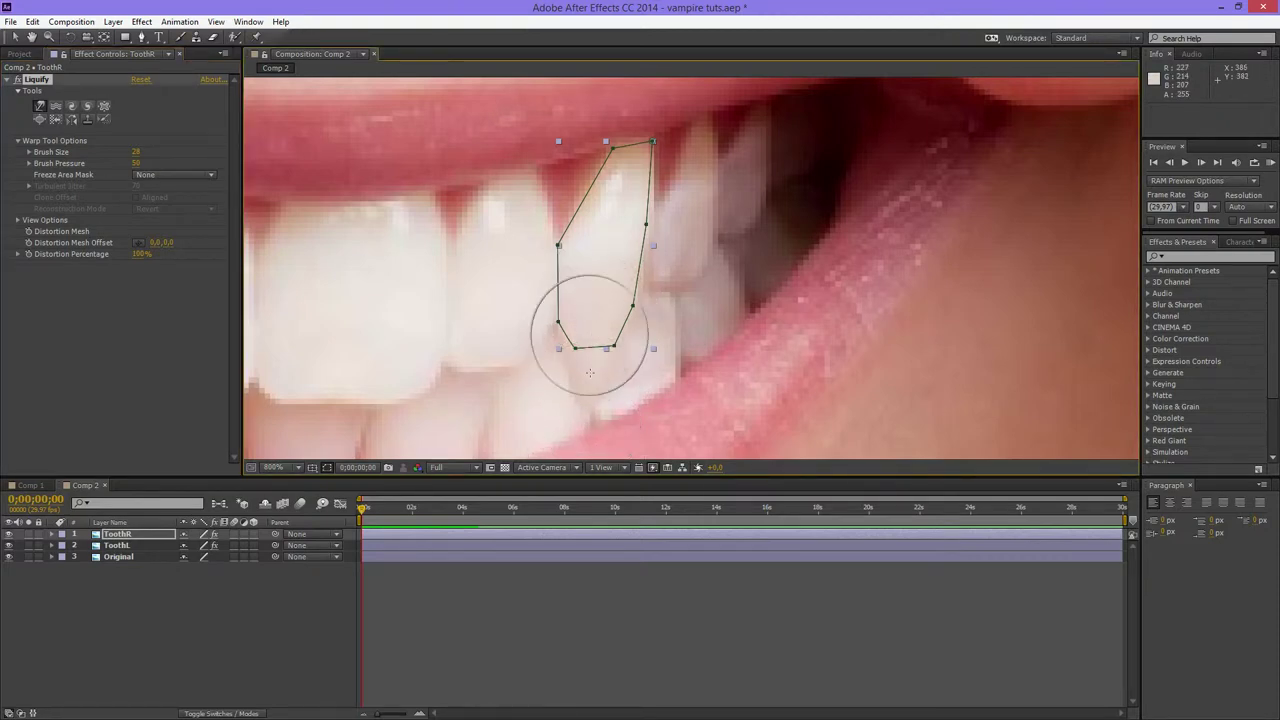
- Inspect the new ToothR fang against the rest of the mouth and at close range, with no layer selected
key("h")
left_click_drag(664, 359, 783, 255)
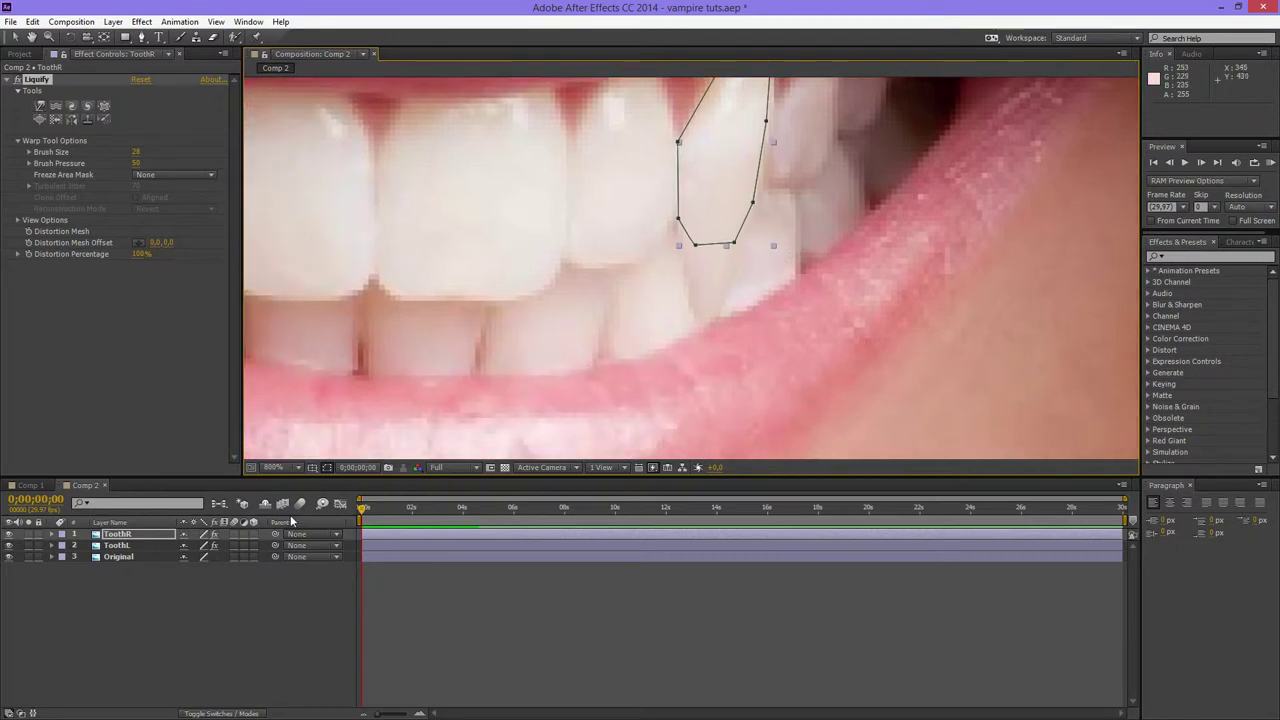
scroll(566, 374, "down", 1)
left_click(277, 537)
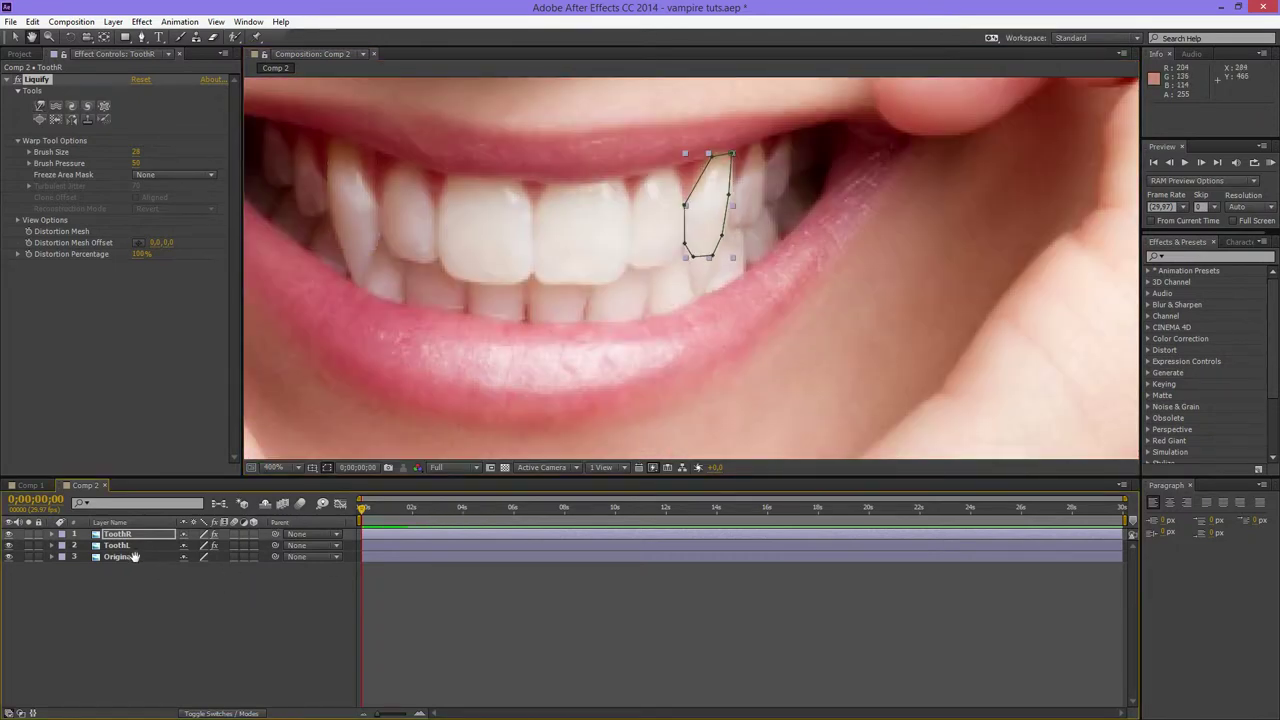
left_click(175, 590)
scroll(614, 292, "down", 1)
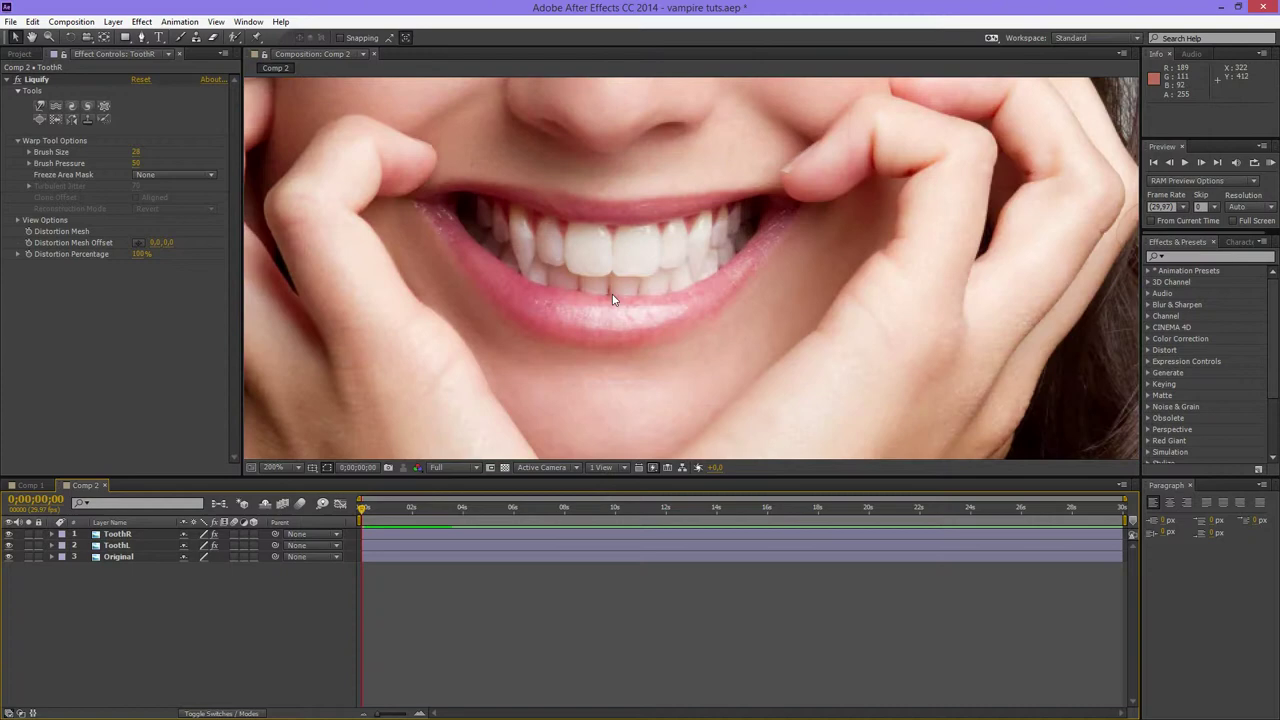
left_click_drag(612, 292, 614, 328)
key("v")
scroll(700, 343, "up", 4)
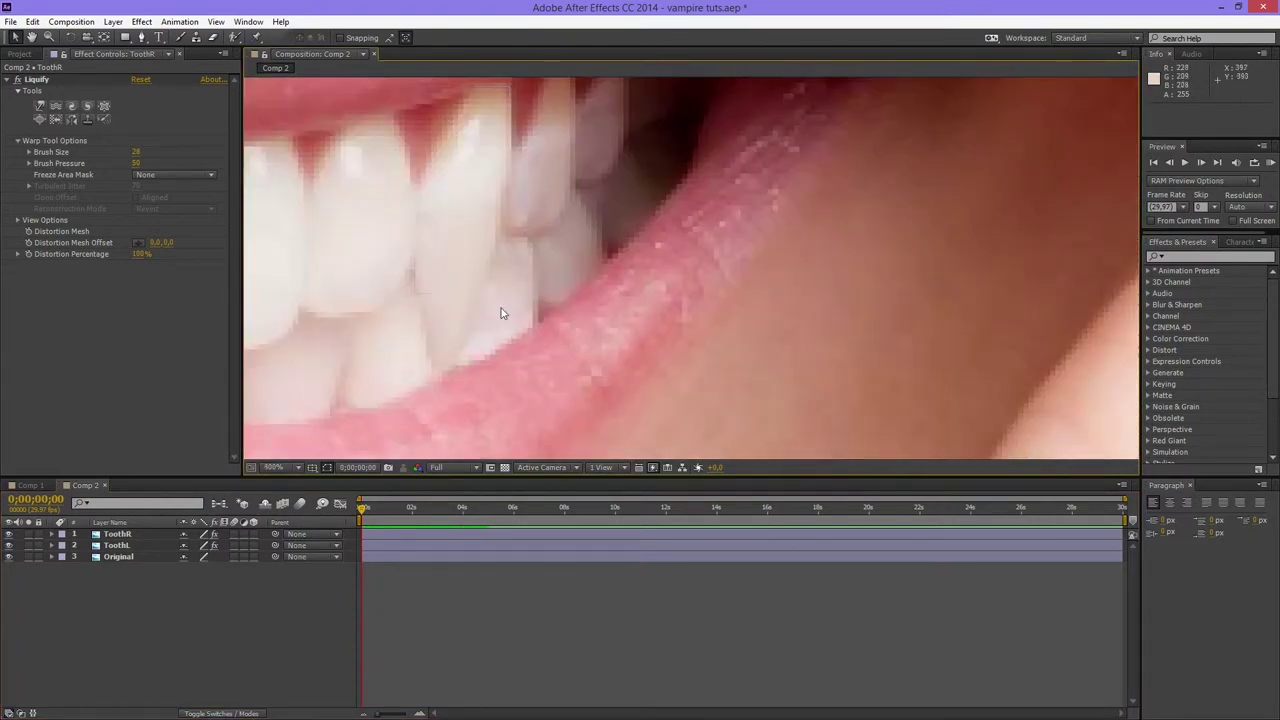
left_click_drag(502, 313, 735, 330)
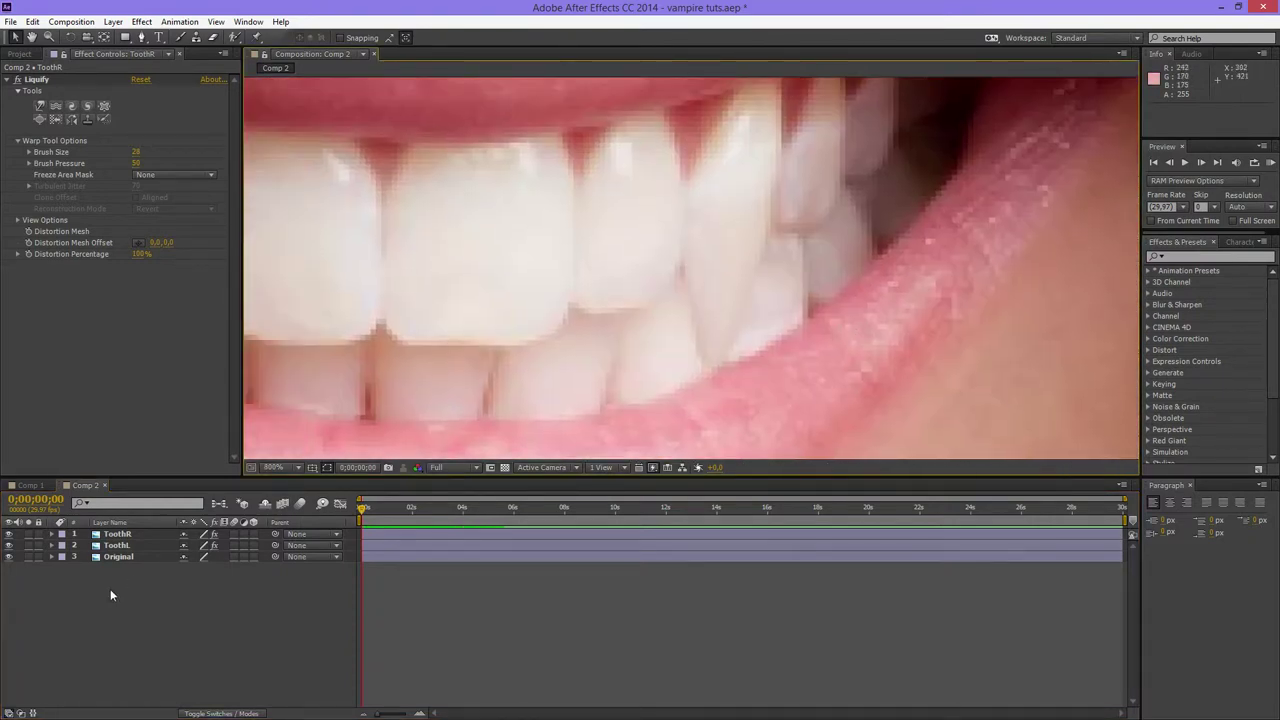
- Apply the Liquify effect to the unmasked Original layer
left_click(119, 556)
left_click(116, 545)
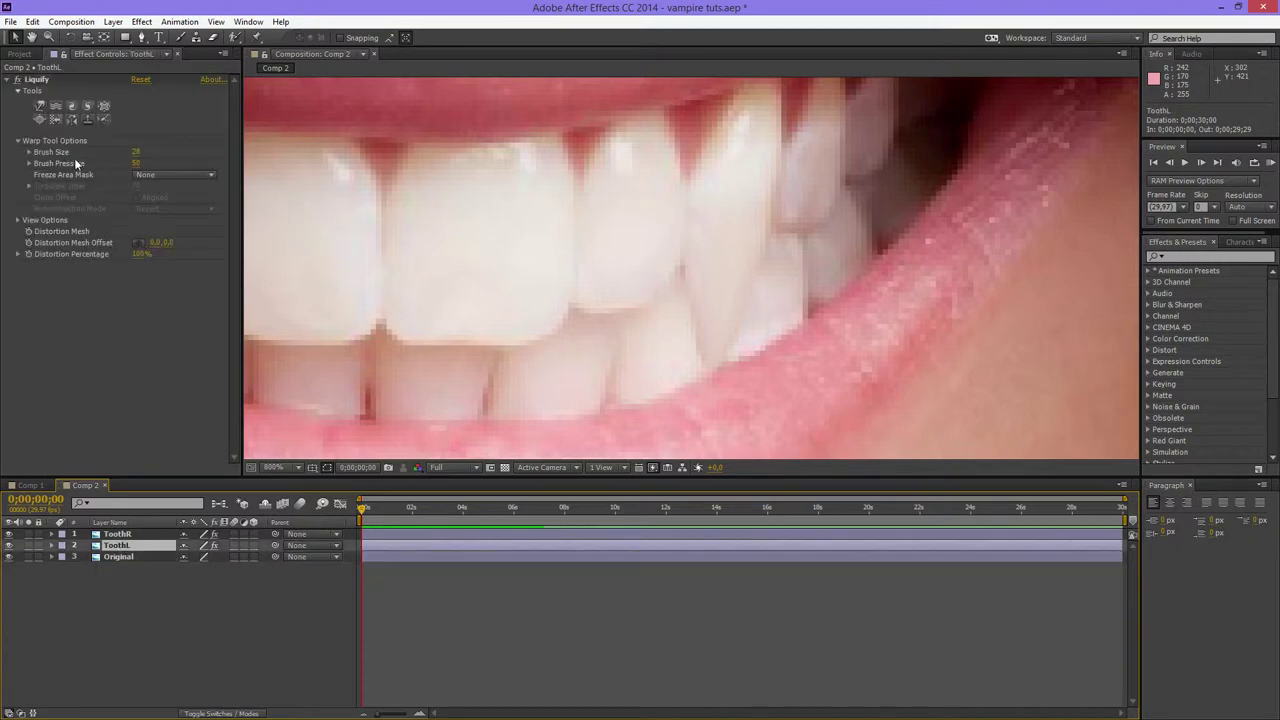
left_click(112, 557)
left_click(1203, 258)
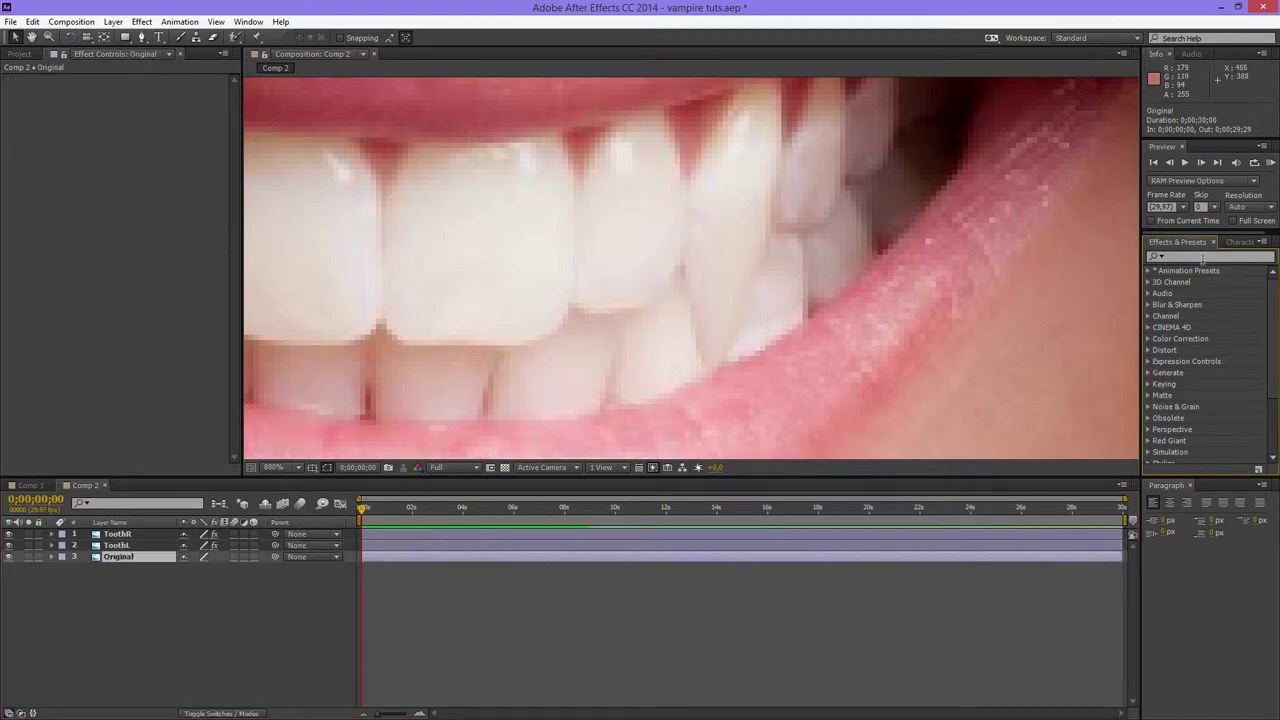
left_click(1203, 257)
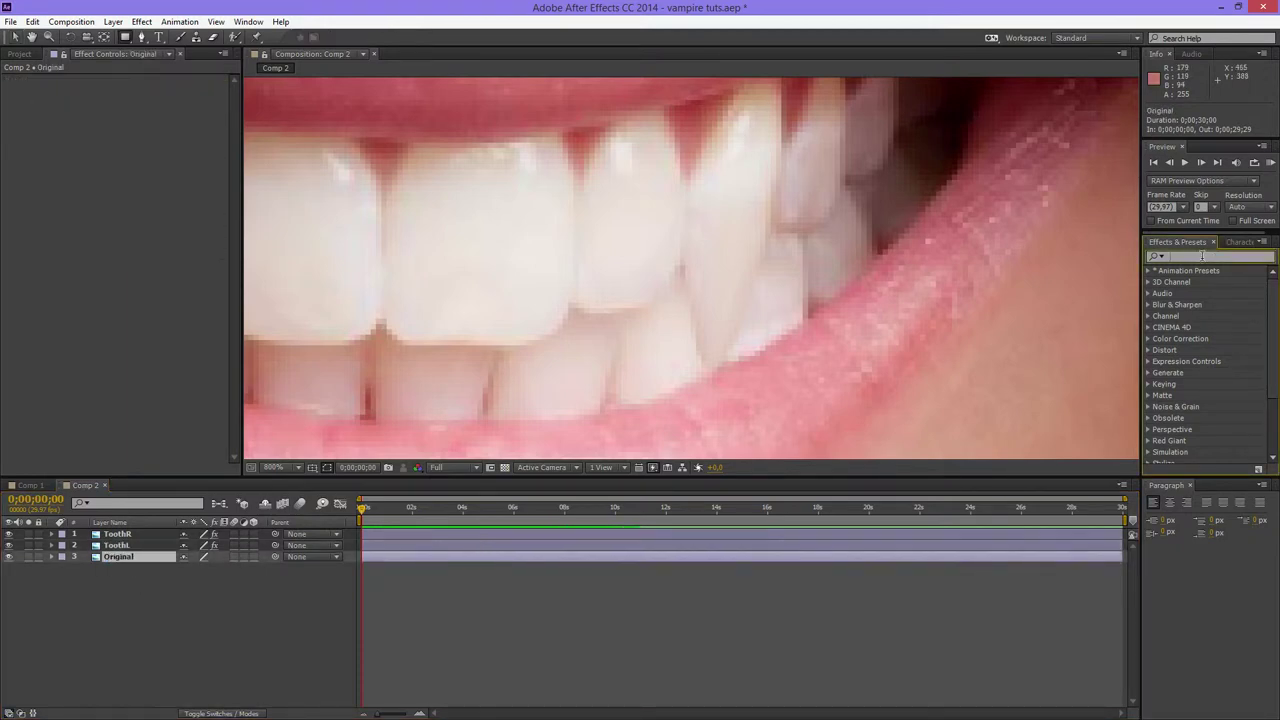
type("liq")
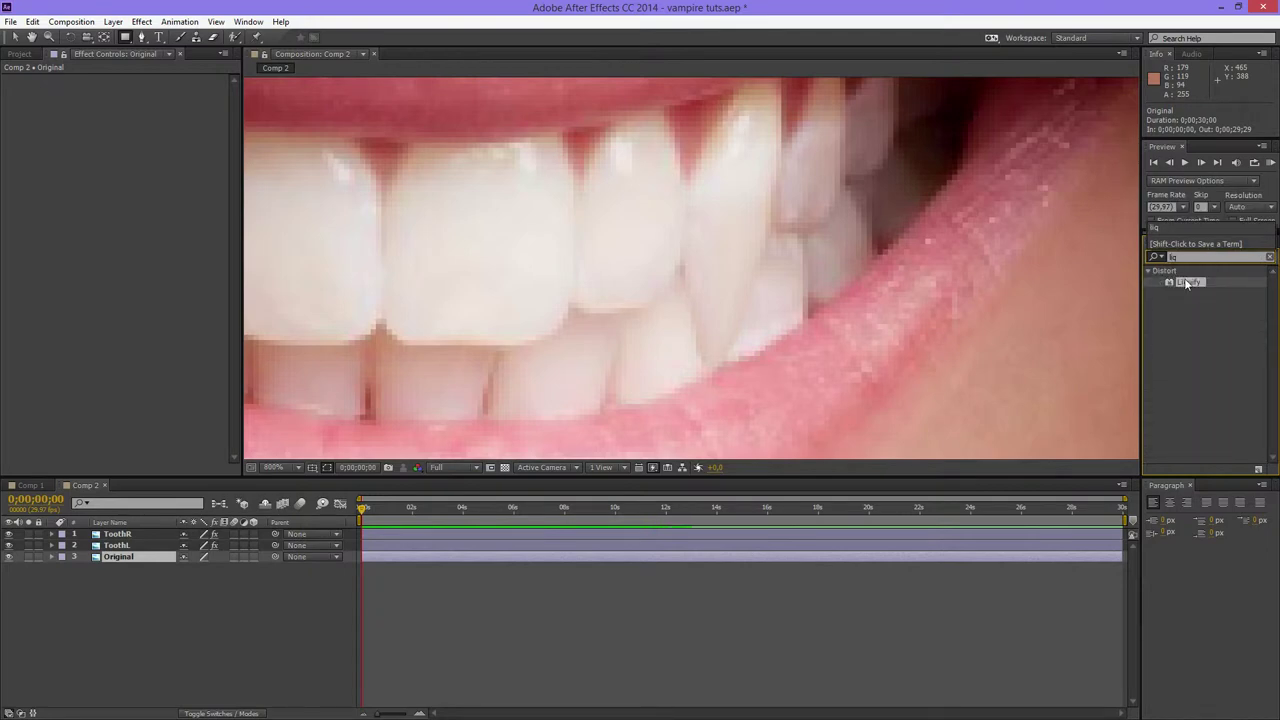
mouse_move(1187, 283)
left_mouse_down()
mouse_move(443, 290)
mouse_move(277, 423)
mouse_move(145, 556)
left_mouse_up()
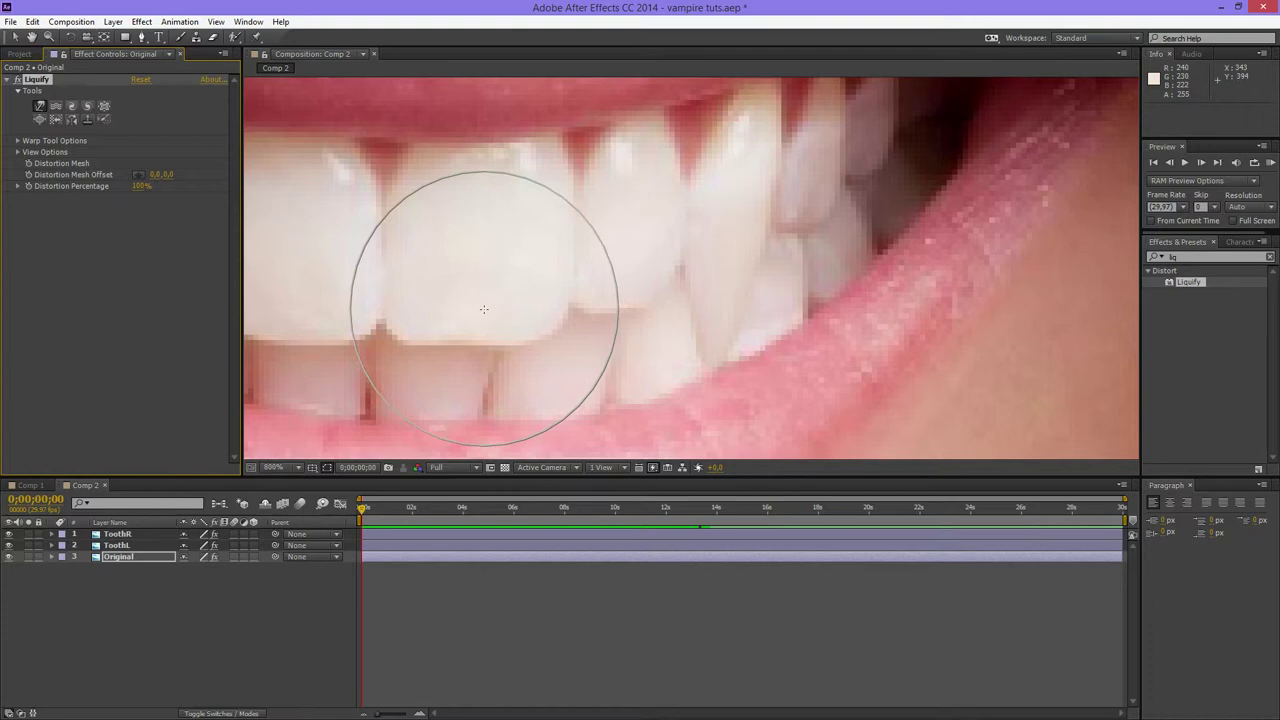
- Try pulling an upper front tooth and the lower lip downward on Original with the Warp tool, and remove its Liquify effect
mouse_move(484, 309)
left_mouse_down()
mouse_move(495, 437)
mouse_move(564, 461)
mouse_move(530, 483)
mouse_move(437, 437)
mouse_move(565, 373)
left_mouse_up()
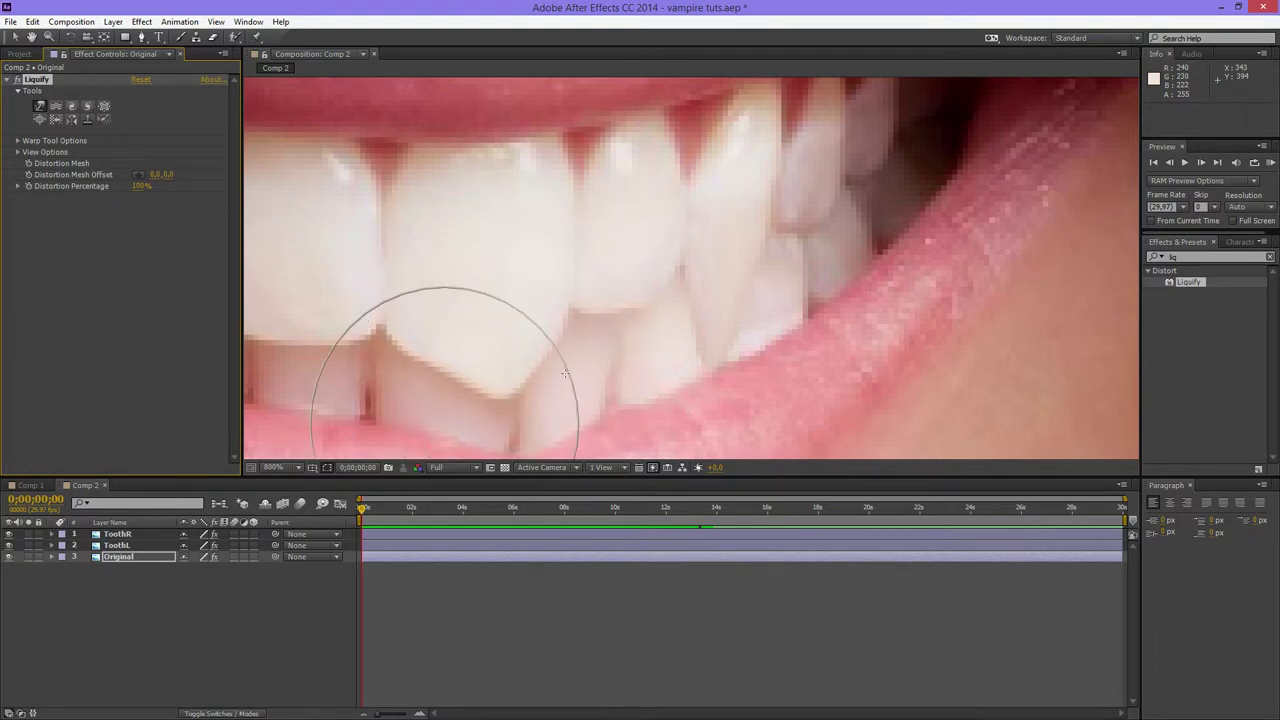
scroll(565, 373, "down", 4)
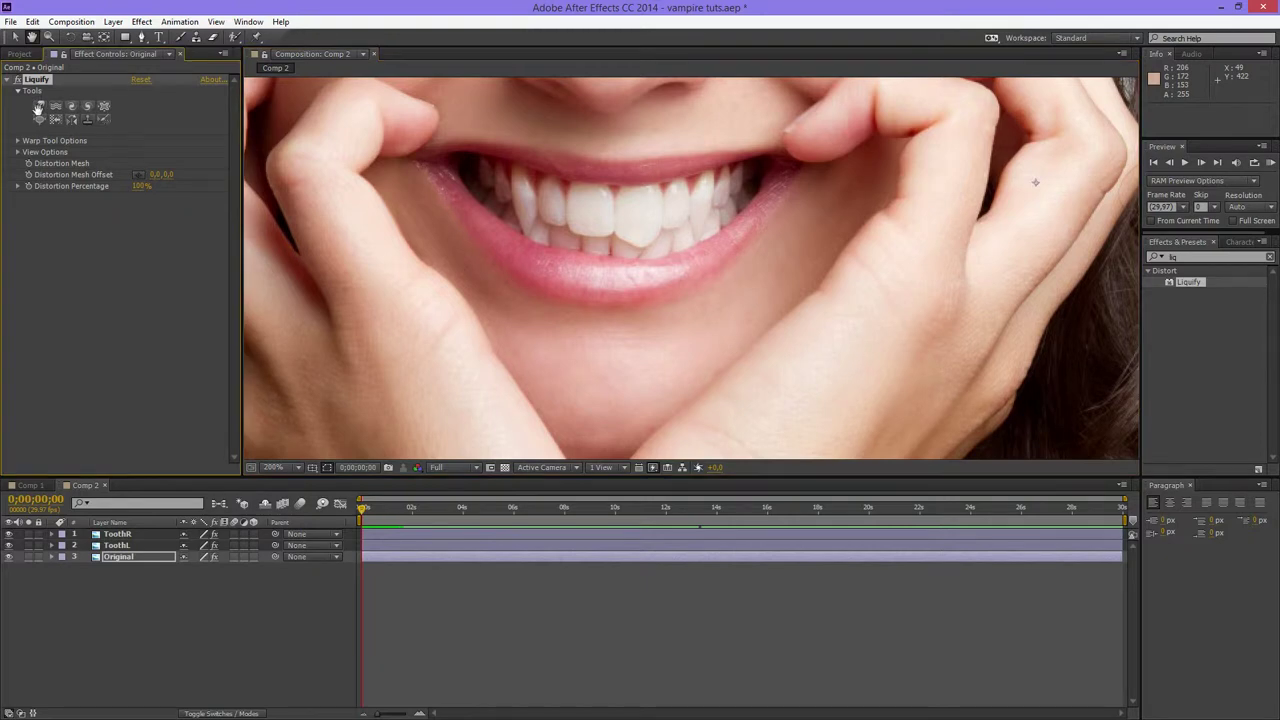
left_click(41, 108)
left_click_drag(645, 280, 651, 309)
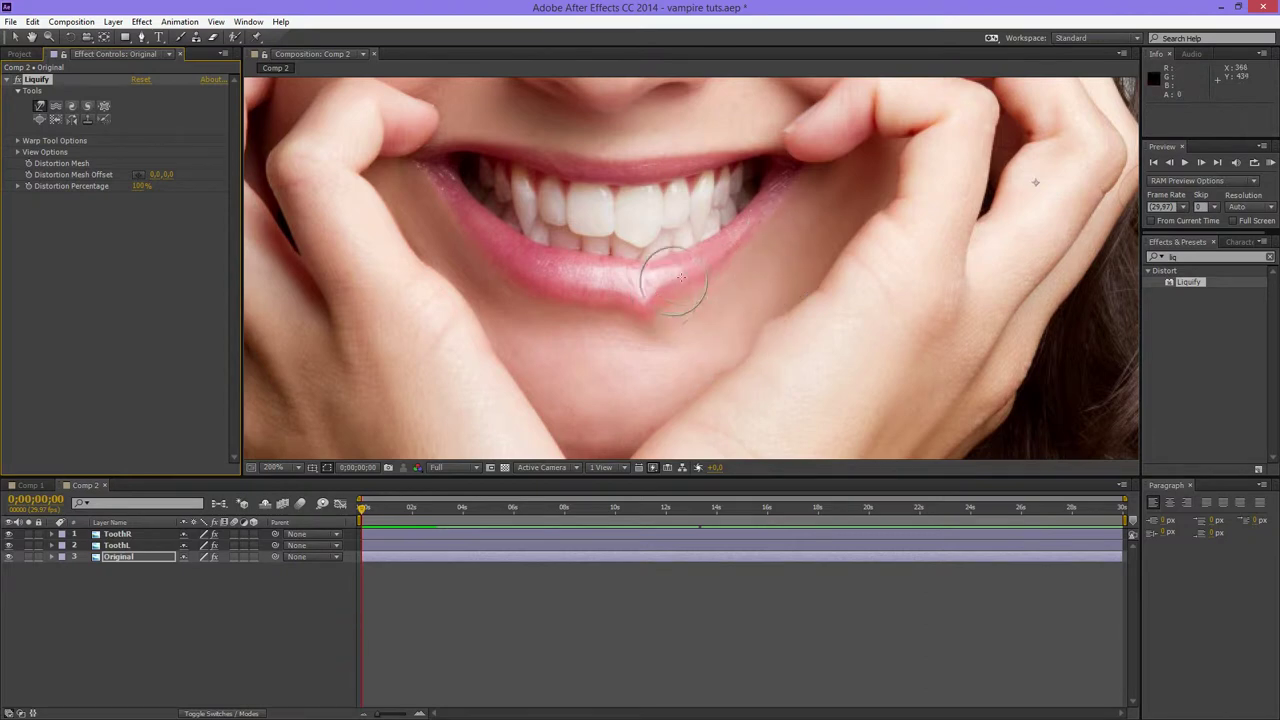
mouse_move(676, 297)
left_mouse_down()
mouse_move(682, 267)
mouse_move(655, 292)
left_mouse_up()
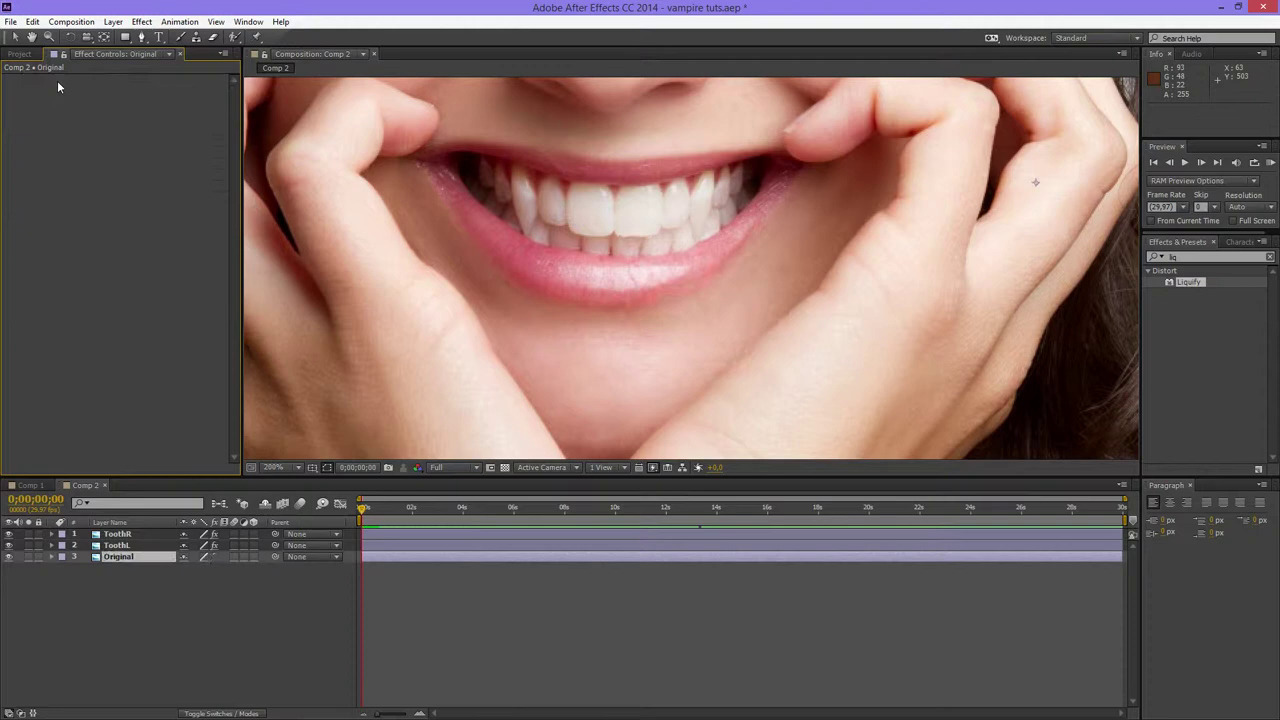
- Check the ToothR and ToothL canine masks in turn, and activate the Pen tool with no layer selected
left_click(160, 627)
scroll(676, 272, "down", 1)
left_click_drag(676, 272, 628, 306)
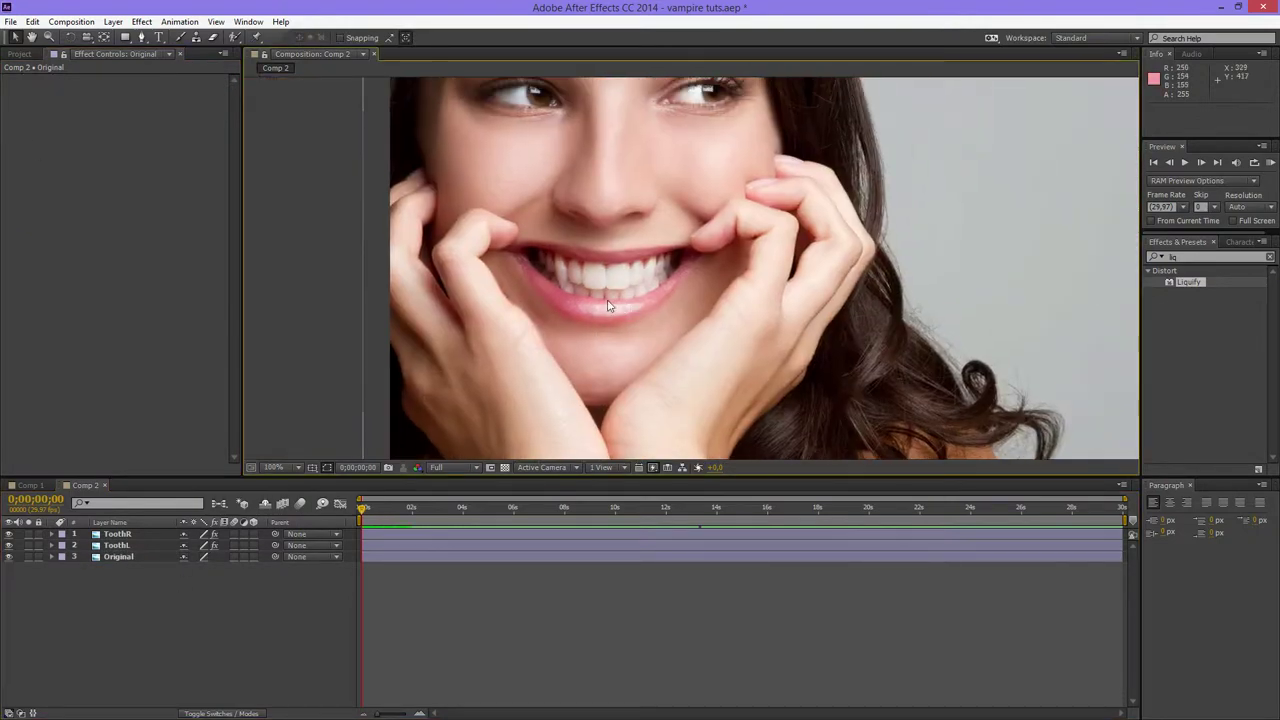
scroll(607, 305, "up", 1)
left_click(125, 535)
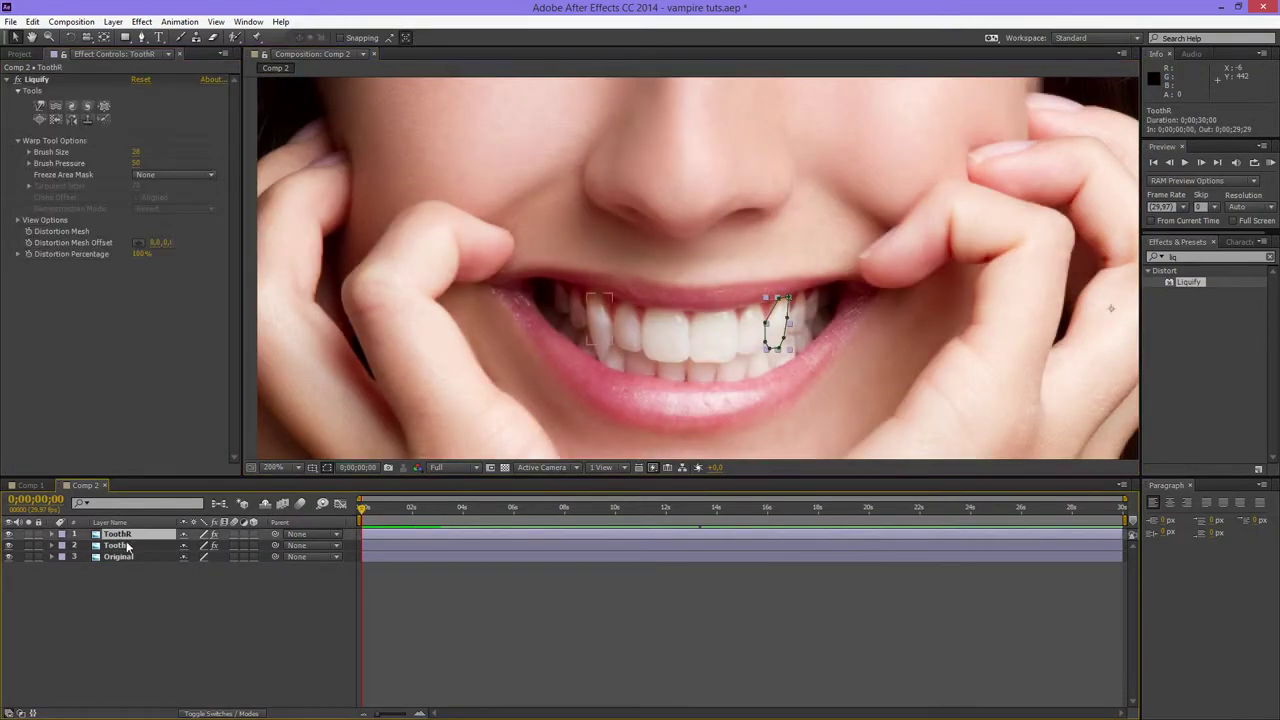
left_click(127, 546)
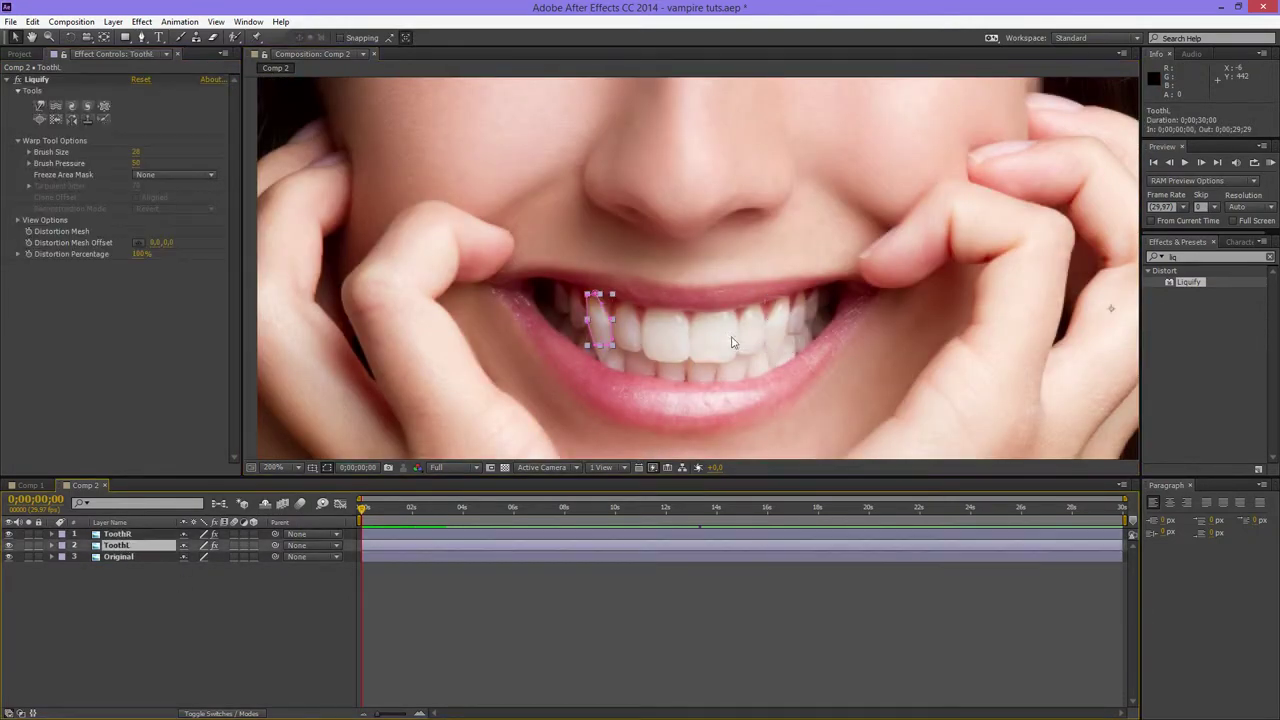
left_click(143, 37)
left_click(246, 598)
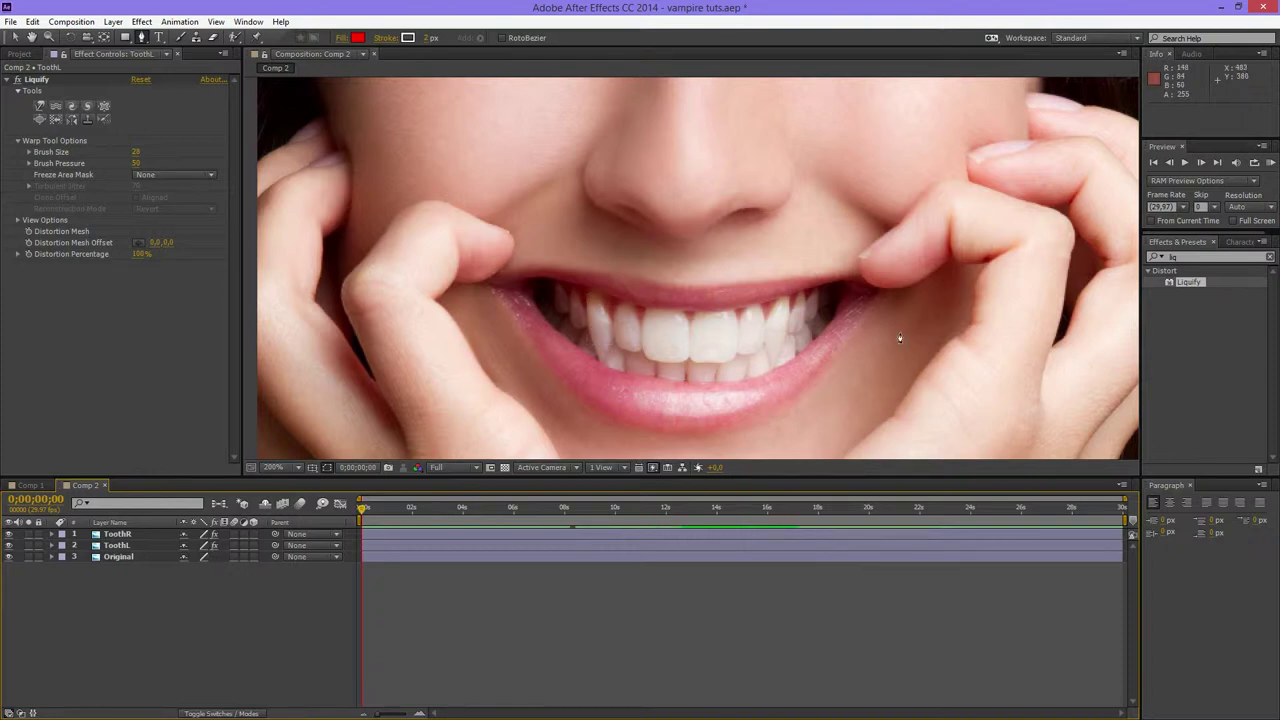
- Compare both fangs in close-up with their look in the whole portrait
left_click_drag(900, 337, 762, 321)
scroll(762, 321, "down", 3)
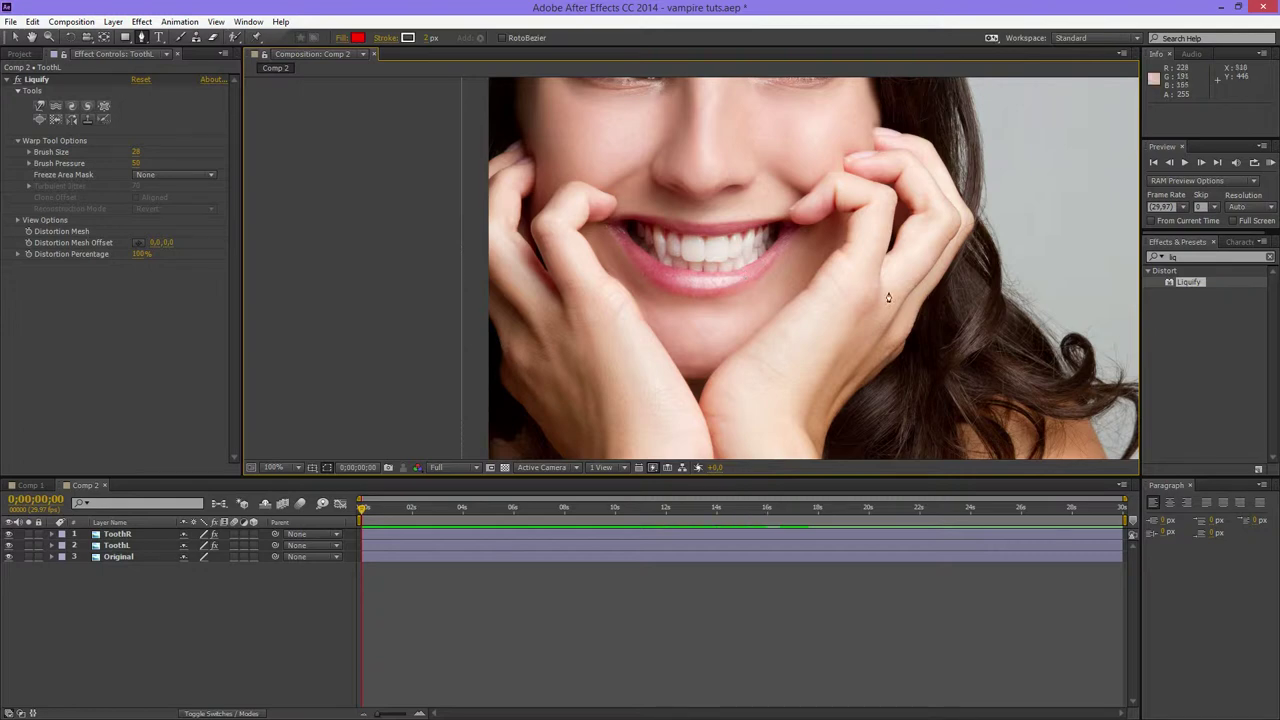
key("period")
key("period")
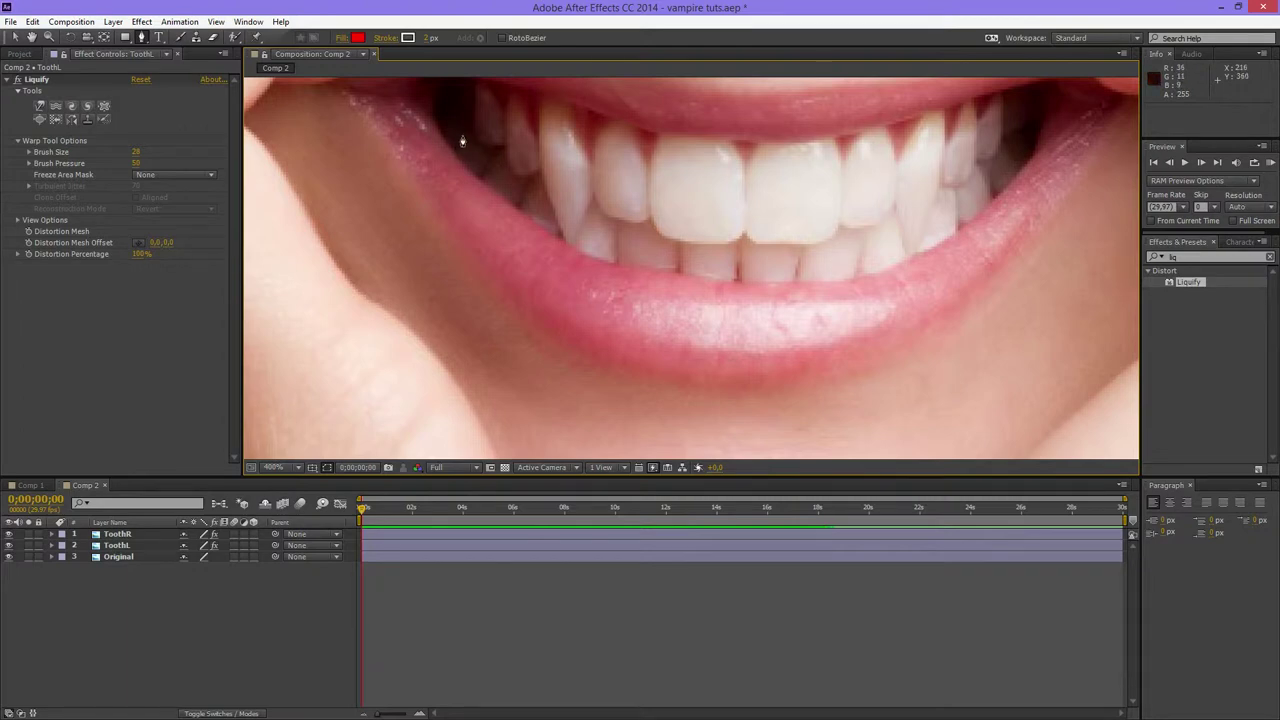
left_click_drag(640, 235, 495, 312)
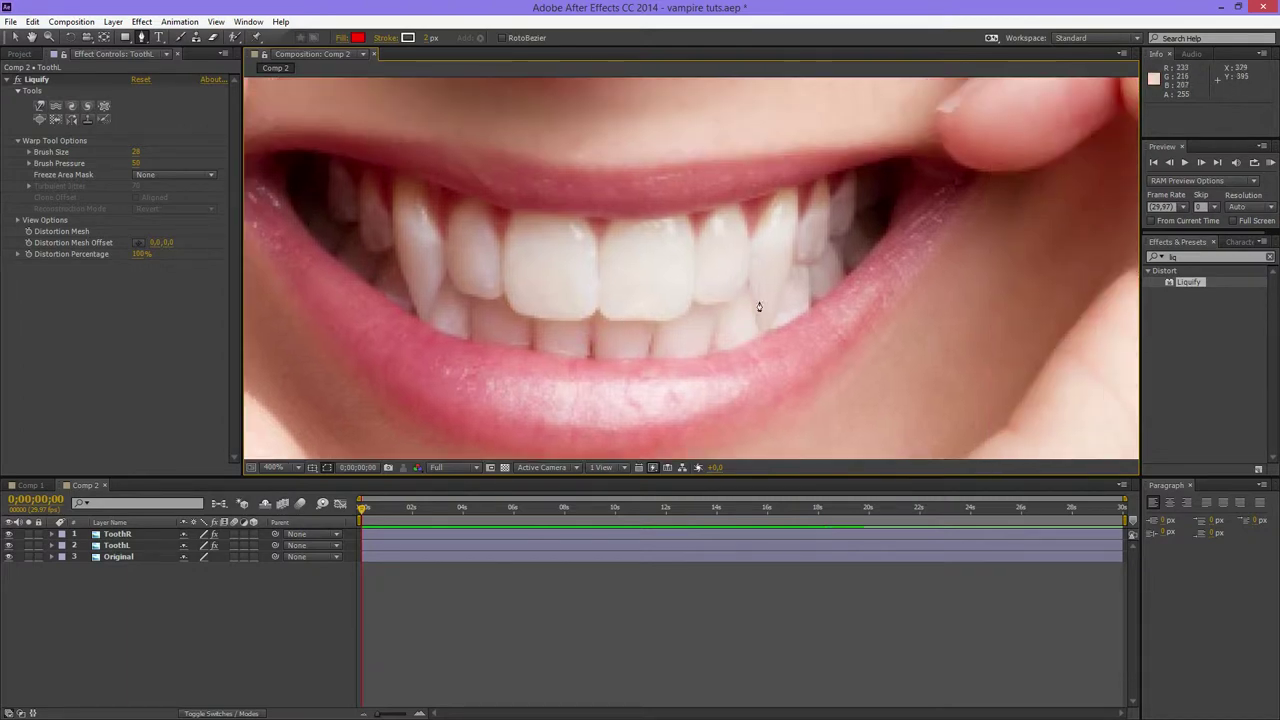
key("comma")
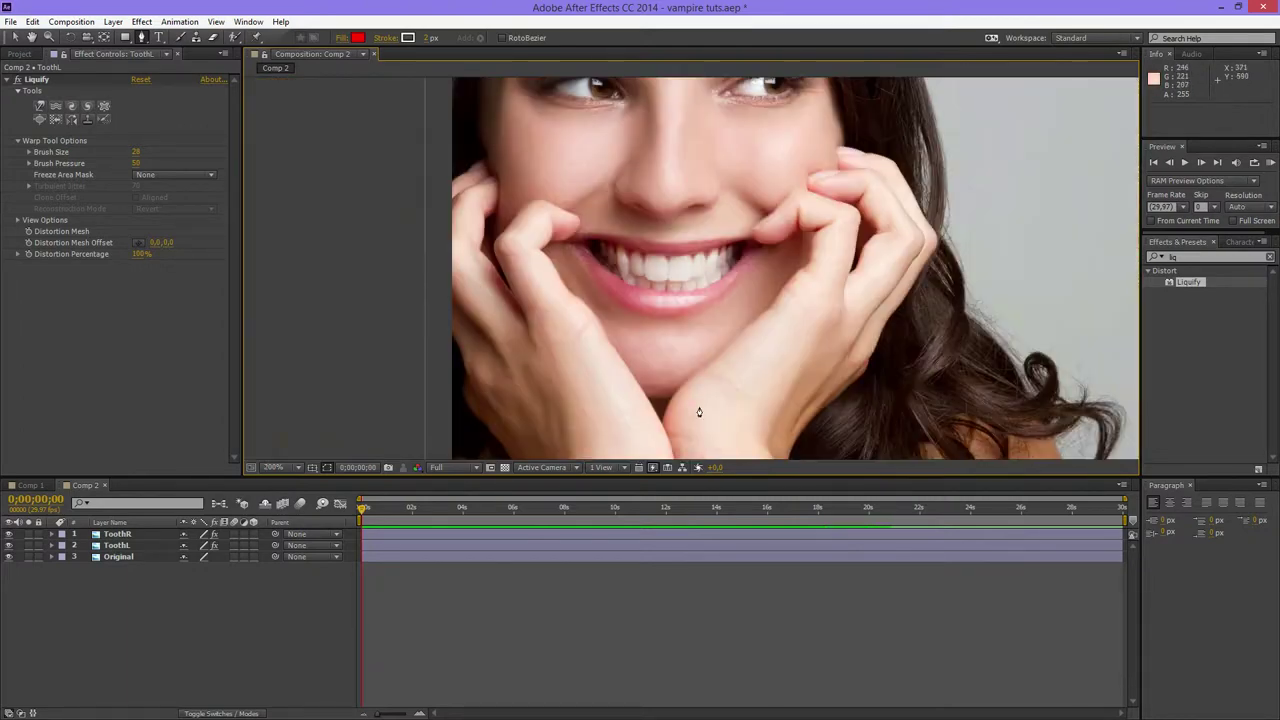
scroll(708, 354, "up", 1)
scroll(654, 363, "down", 1)
scroll(680, 361, "up", 2)
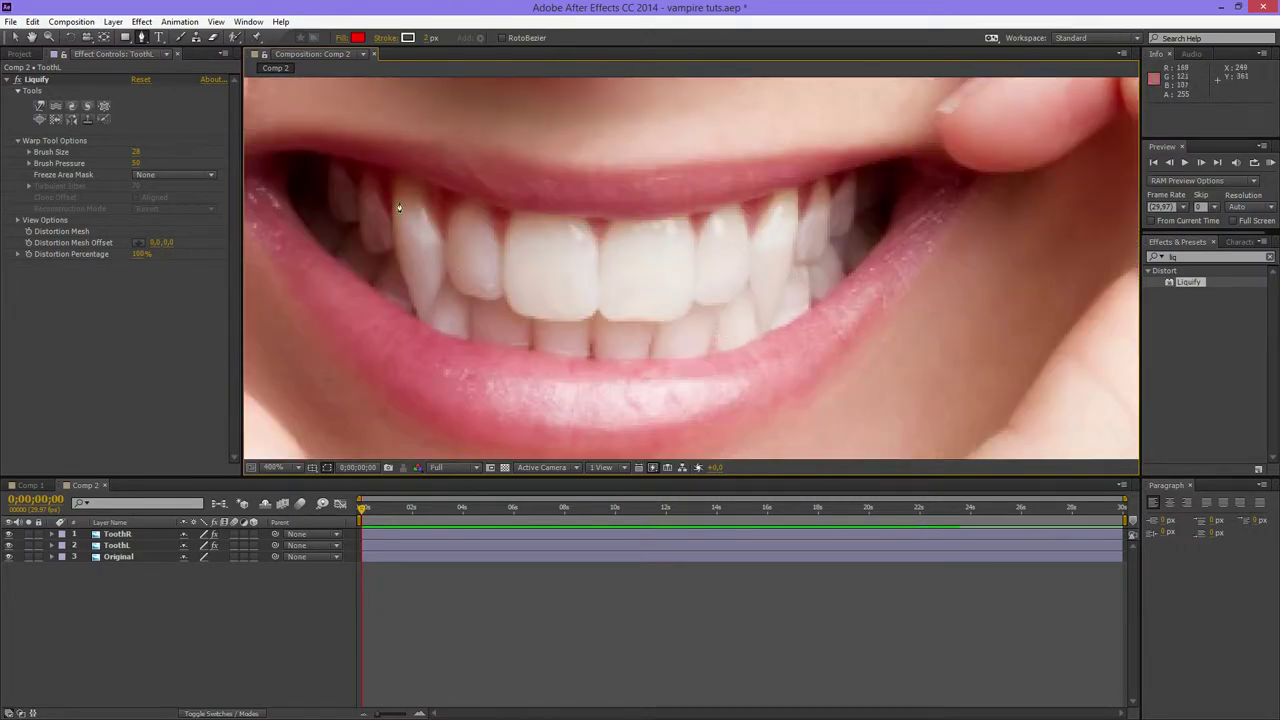
key("comma")
key("comma")
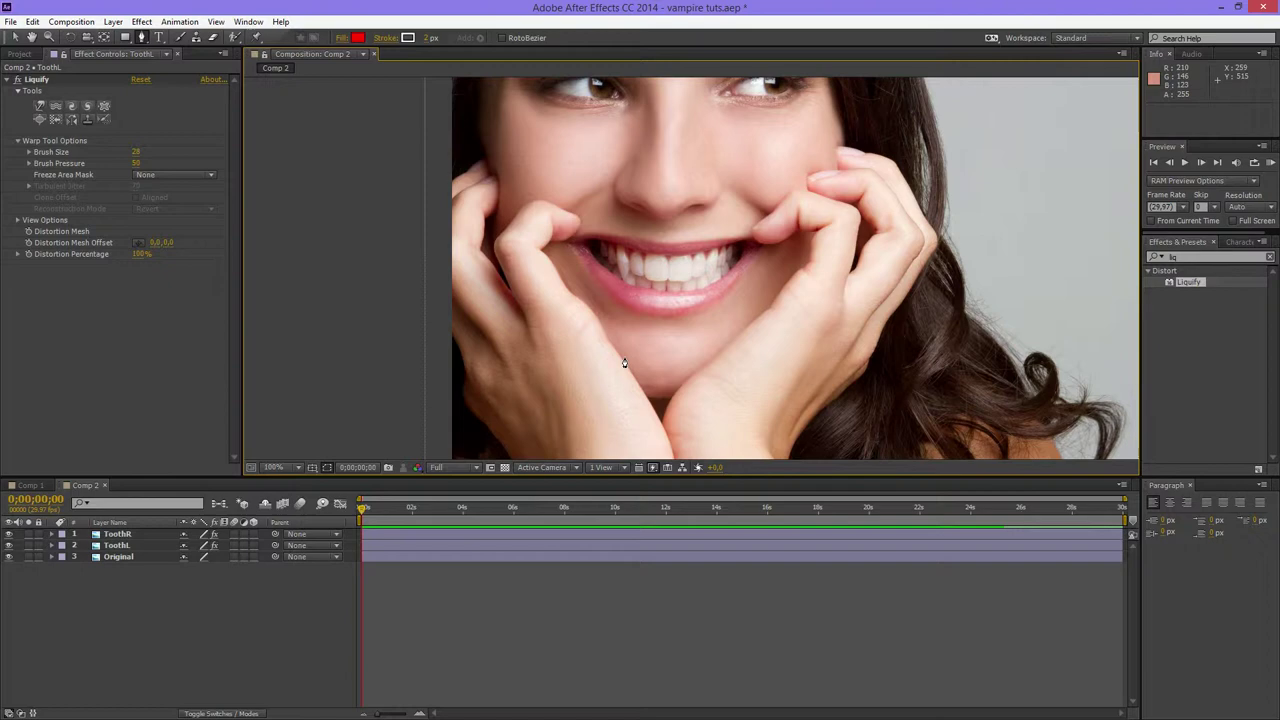
key("comma")
left_click(310, 585)
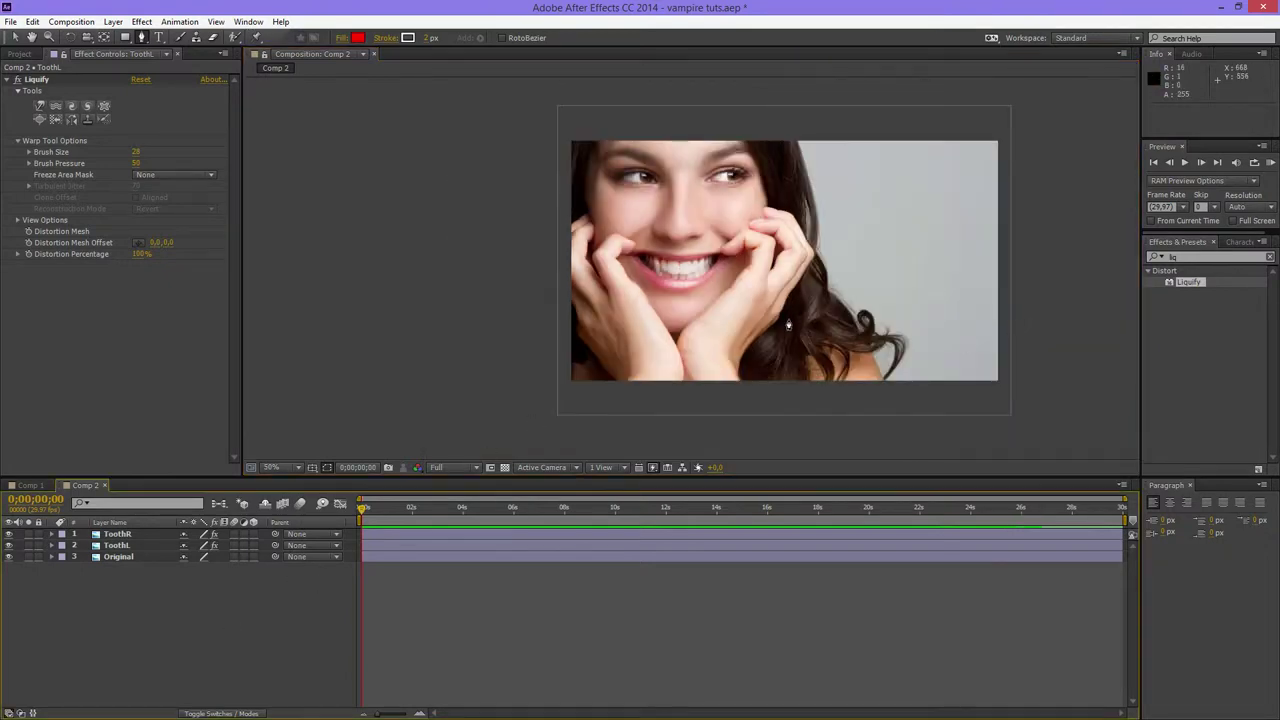
- Save the project with the finished fangs
scroll(783, 290, "up", 1)
left_click_drag(756, 282, 573, 327)
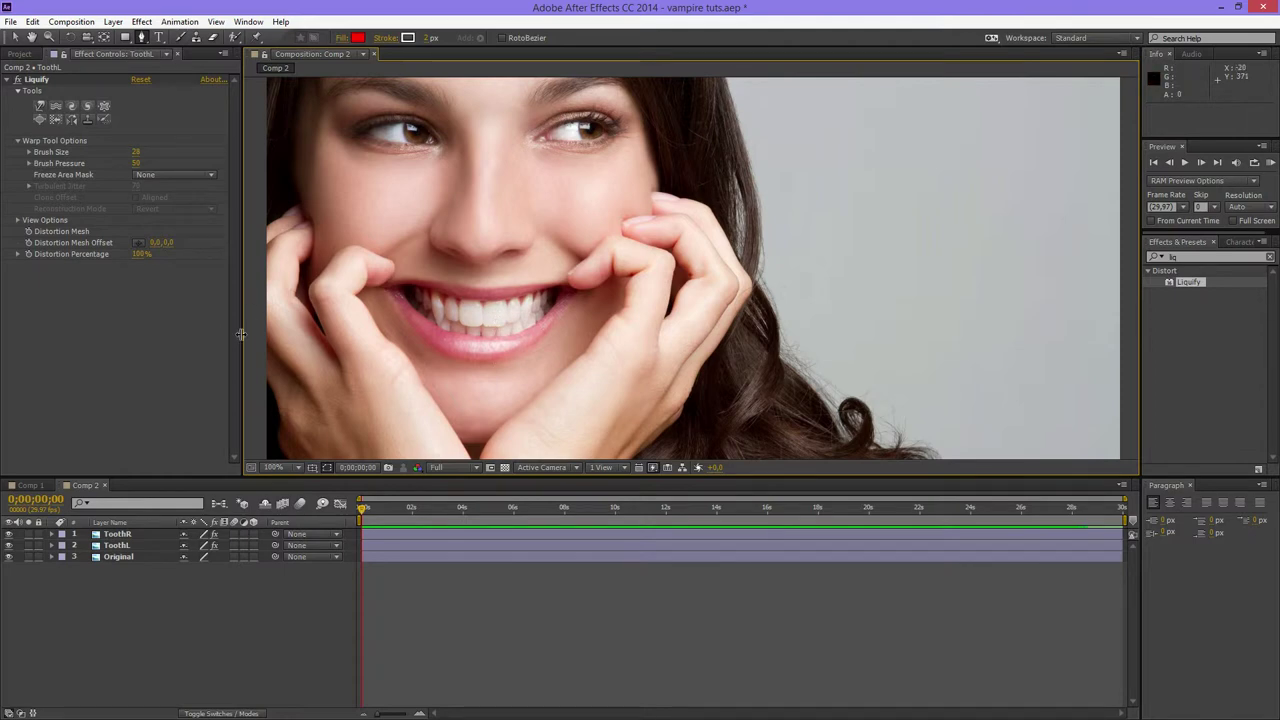
key("ctrl+s")
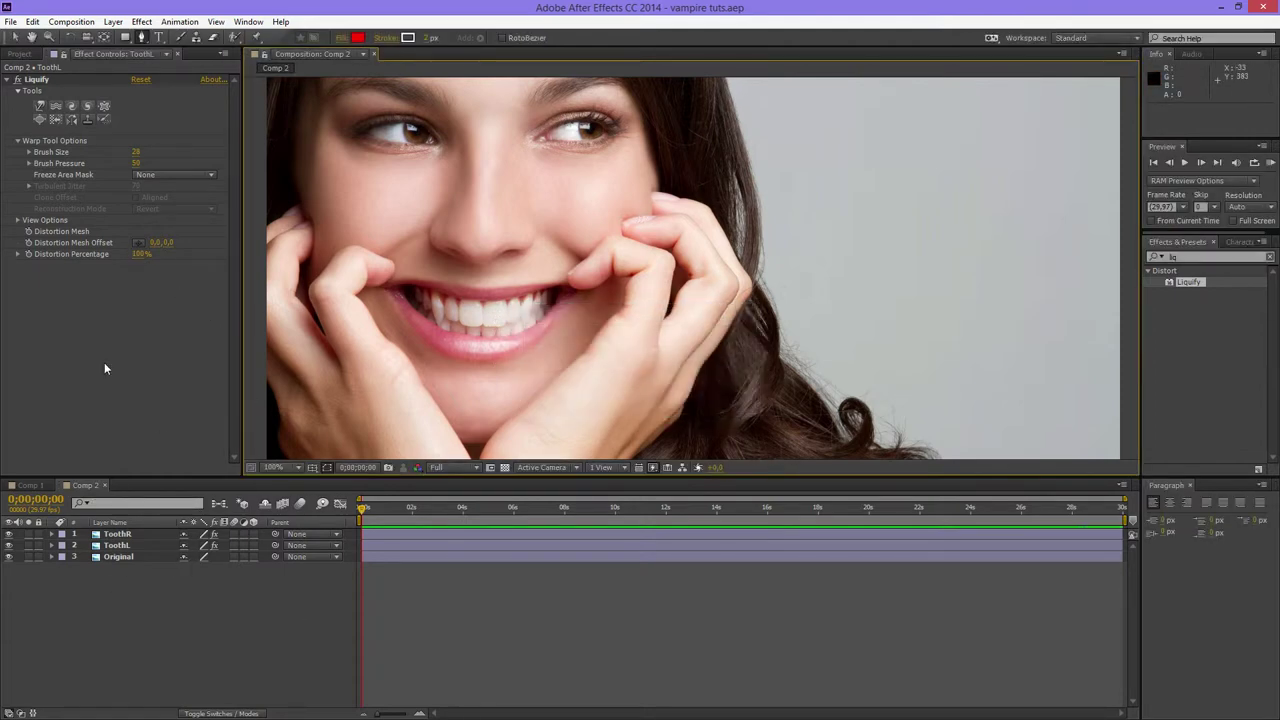
- Duplicate the Original layer, rename the copy Eyes, and move it to the front of the layer stack
left_click(118, 555)
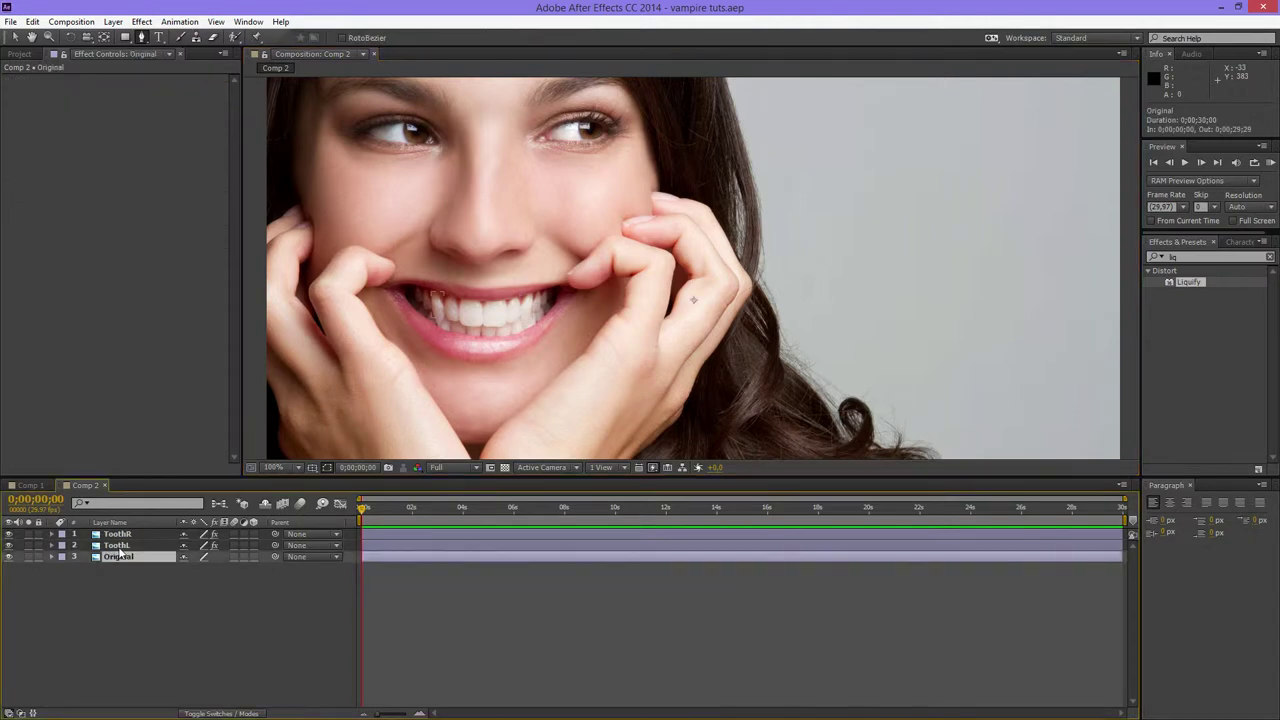
key("ctrl+d")
right_click(135, 558)
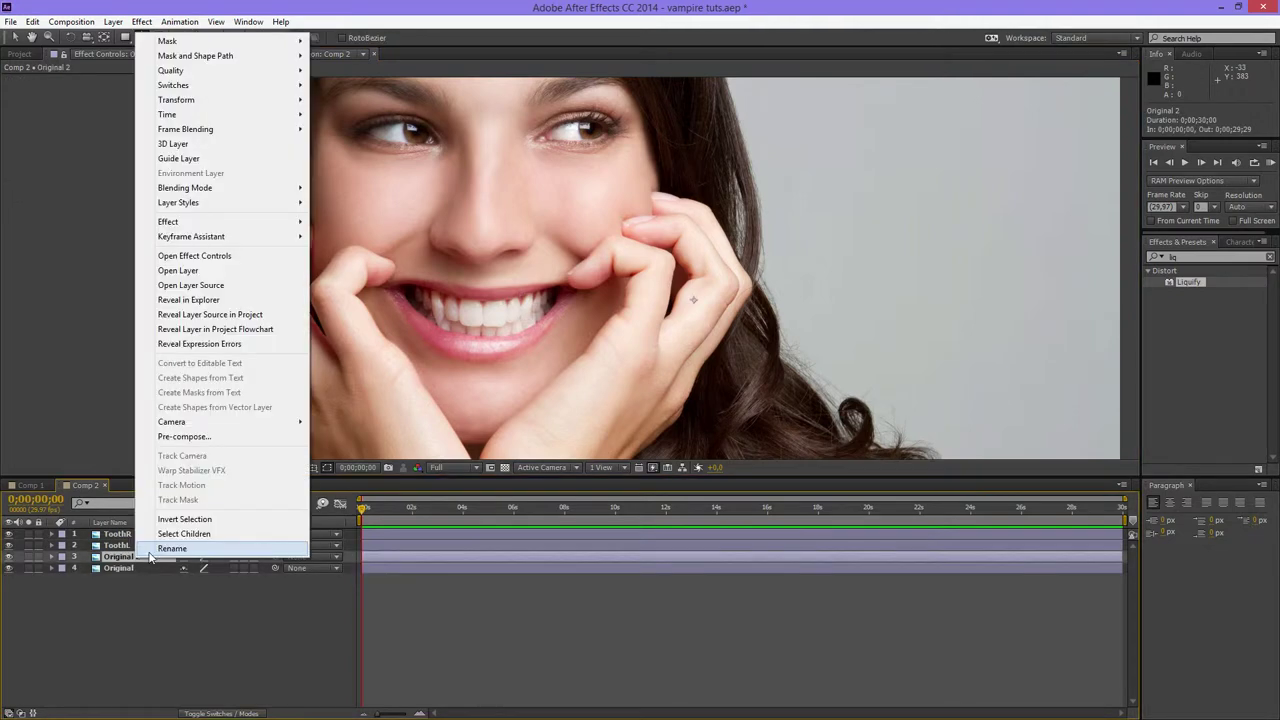
left_click(160, 543)
type("Eyes")
key("Return")
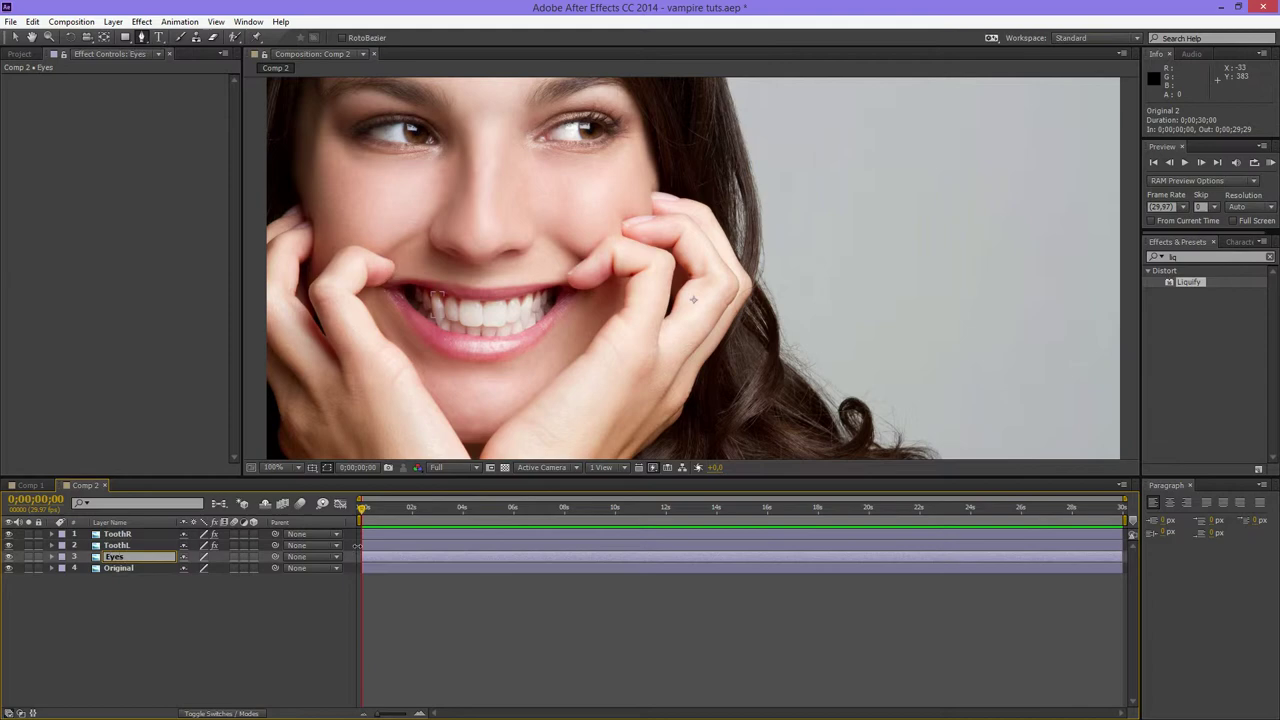
key("ctrl+shift+]")
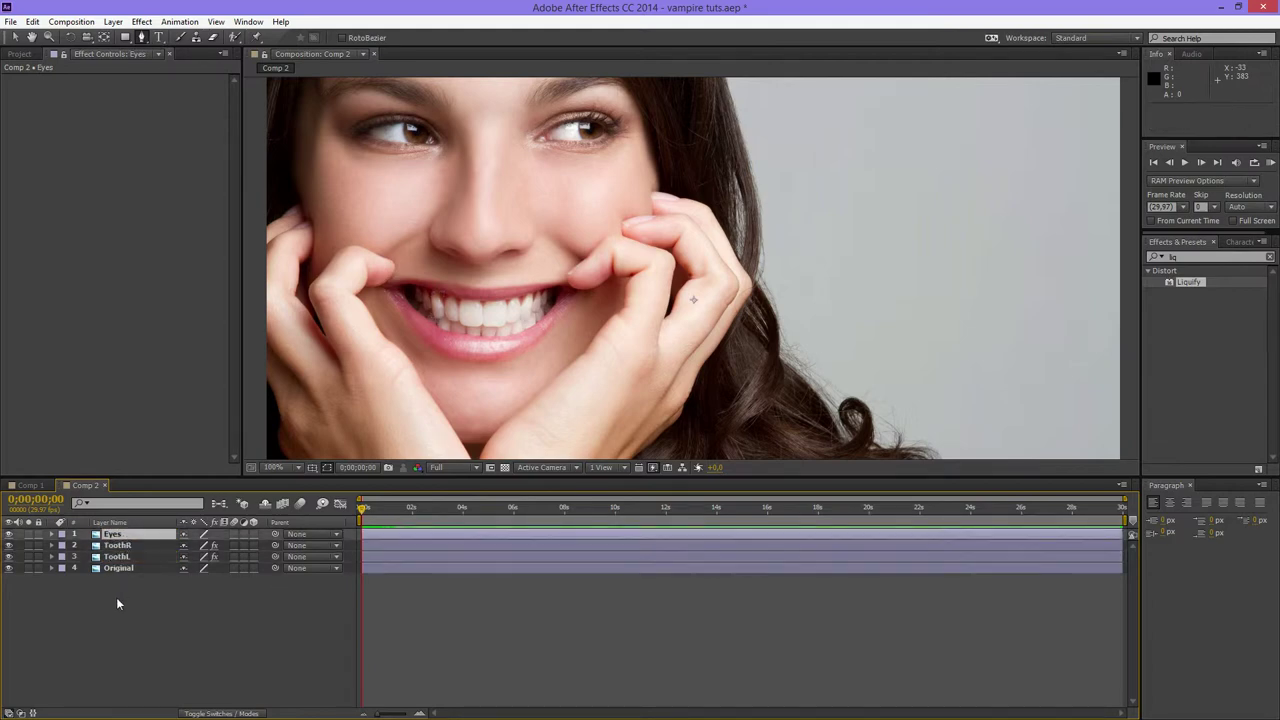
left_click_drag(505, 293, 487, 270)
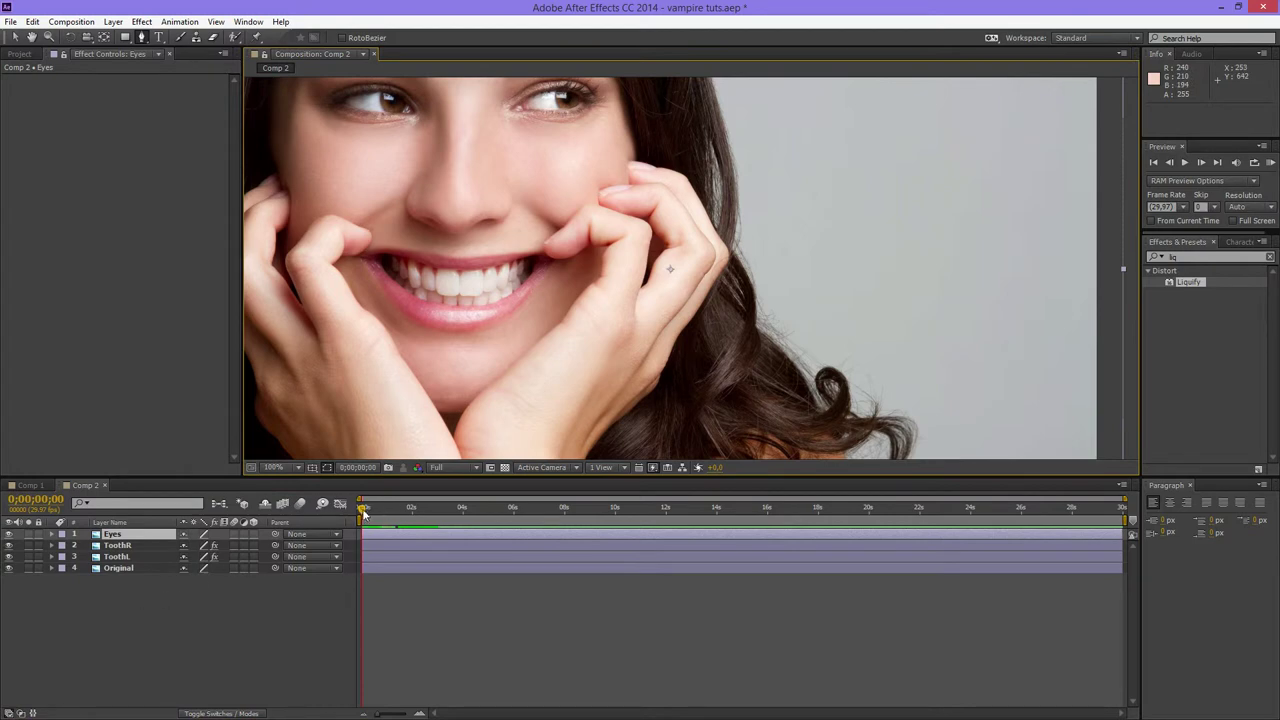
mouse_move(363, 512)
left_mouse_down()
mouse_move(409, 513)
mouse_move(361, 513)
left_mouse_up()
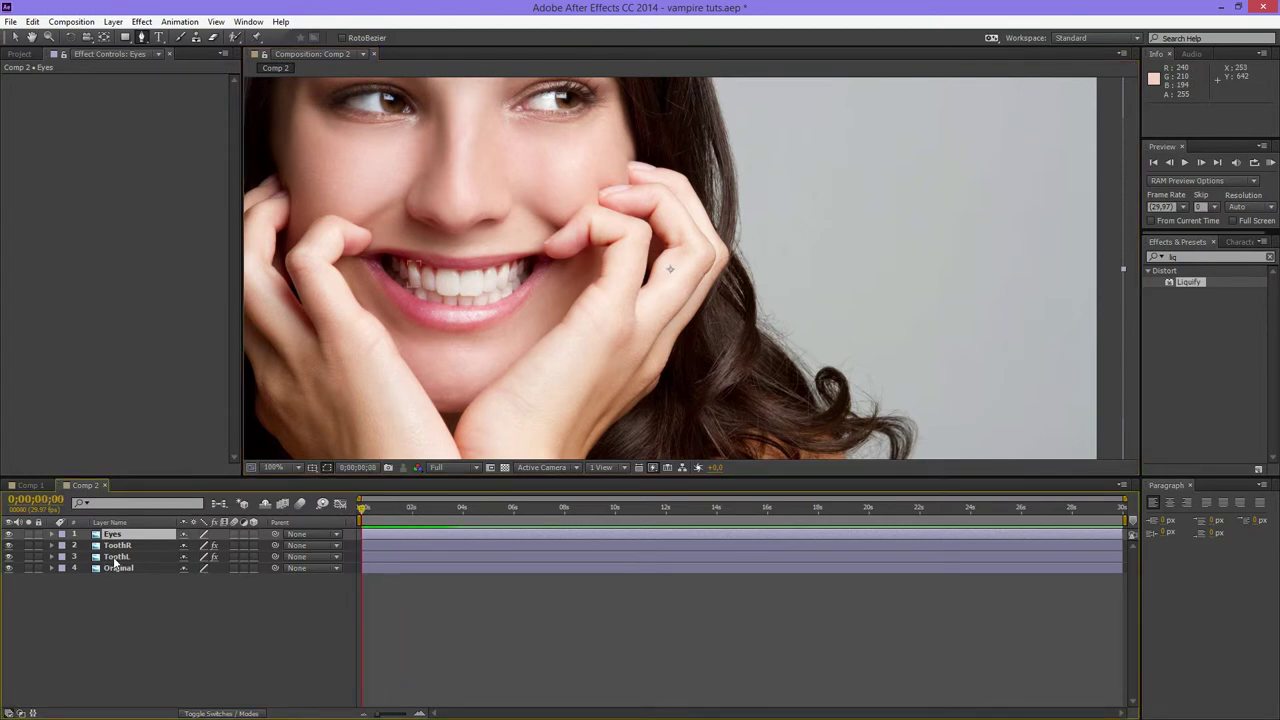
left_click_drag(379, 127, 402, 212)
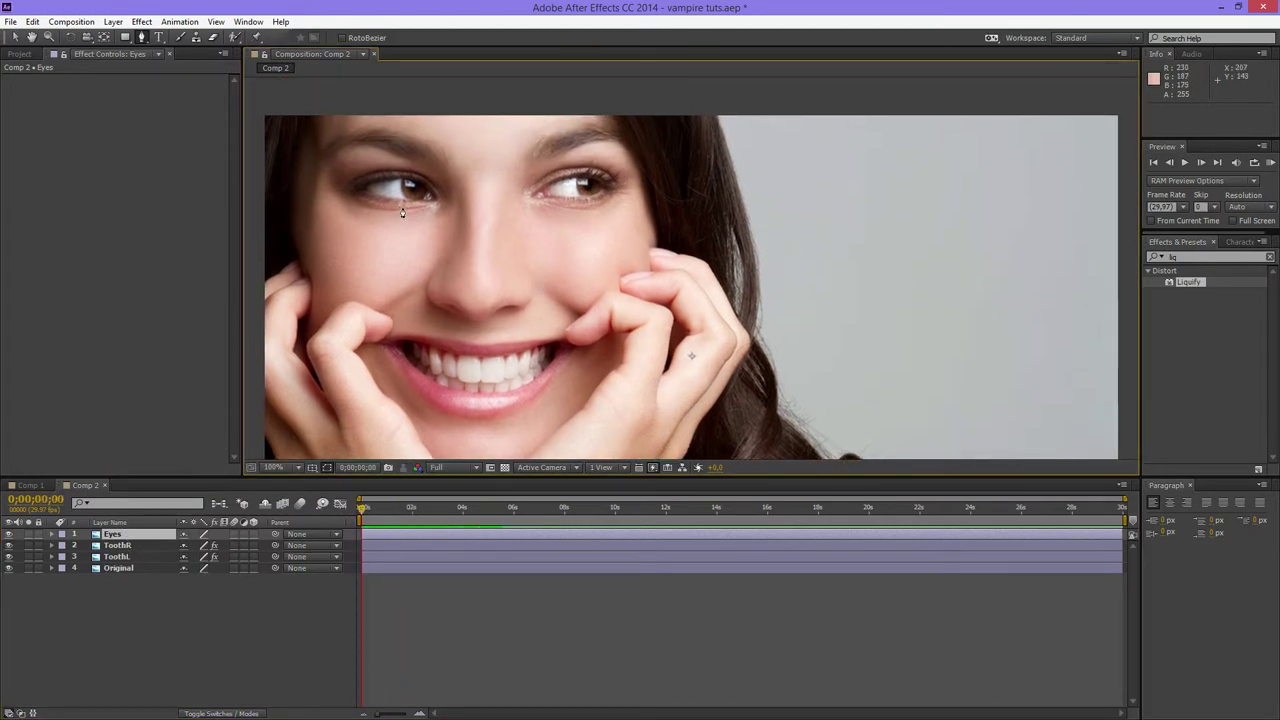
left_click(10, 540)
left_click(10, 535)
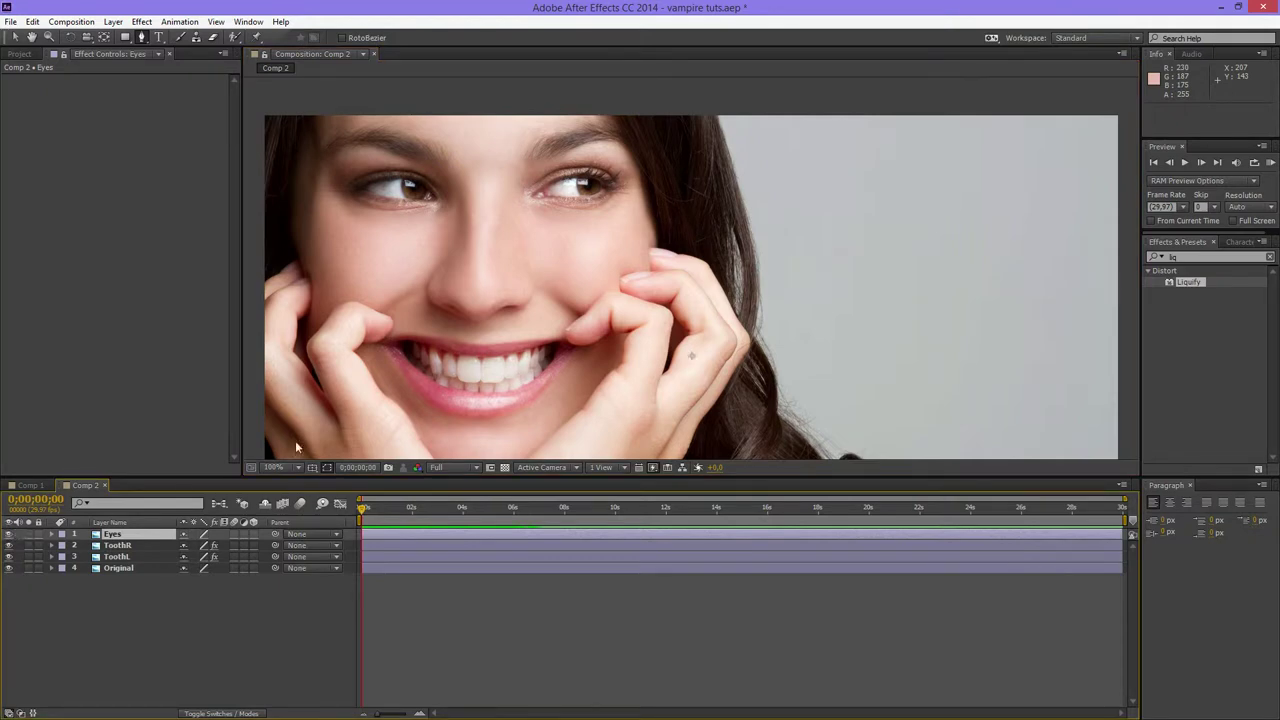
- Draw a closed seven-point Pen mask on Eyes around the iris of the eye at the photo's left
left_click_drag(494, 322, 531, 371)
scroll(423, 237, "up", 2)
left_click_drag(555, 258, 938, 306)
left_click_drag(530, 228, 925, 308)
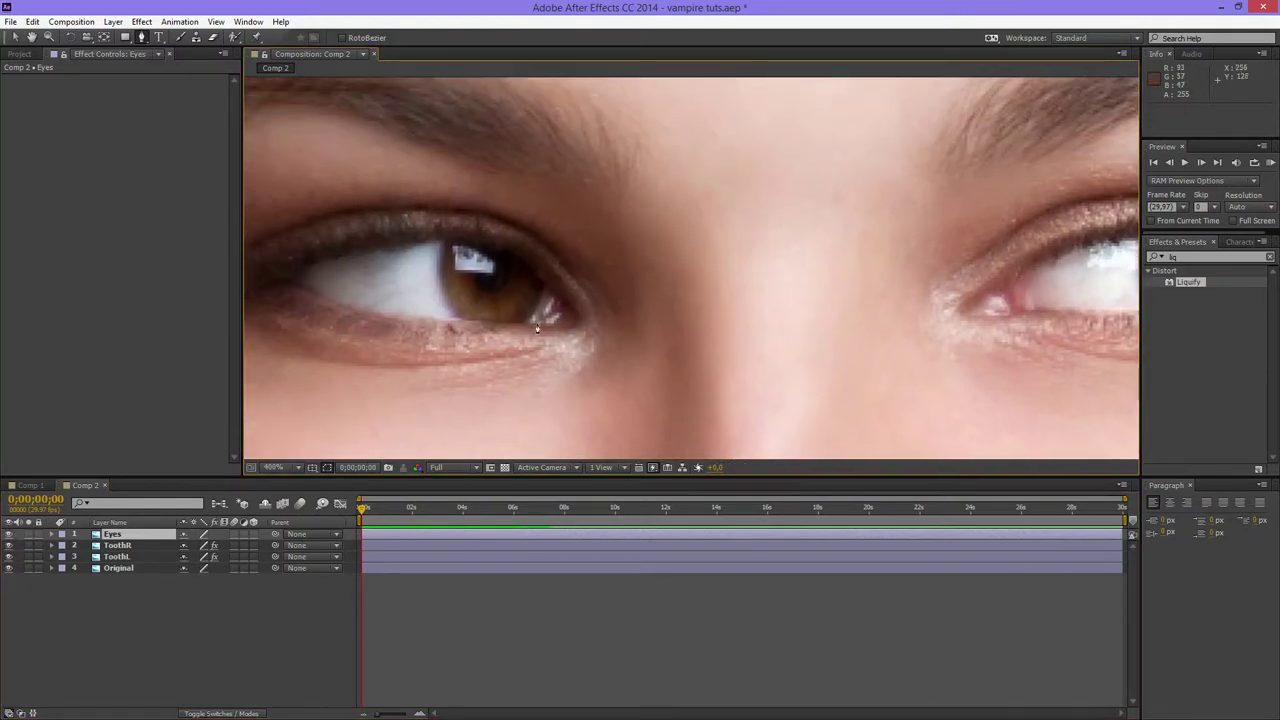
left_click_drag(438, 248, 503, 285)
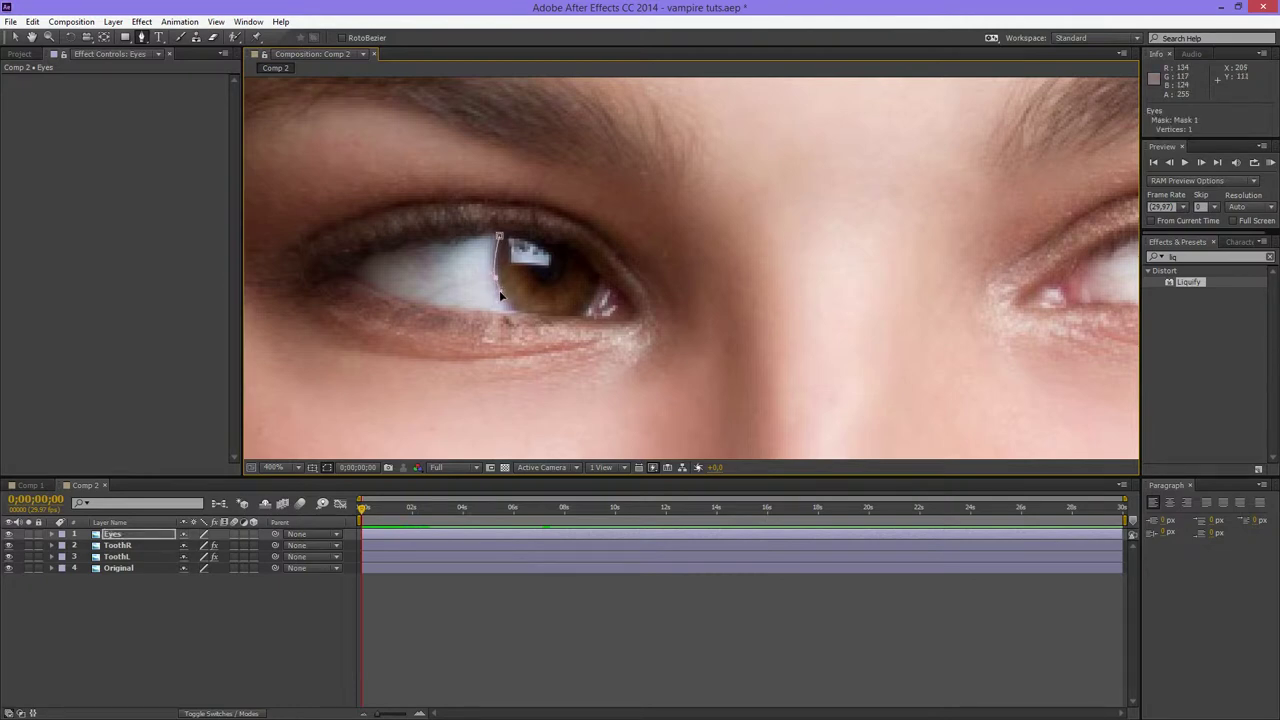
left_click(520, 315)
left_click_drag(517, 314, 521, 313)
left_click(576, 321)
left_click_drag(599, 283, 601, 267)
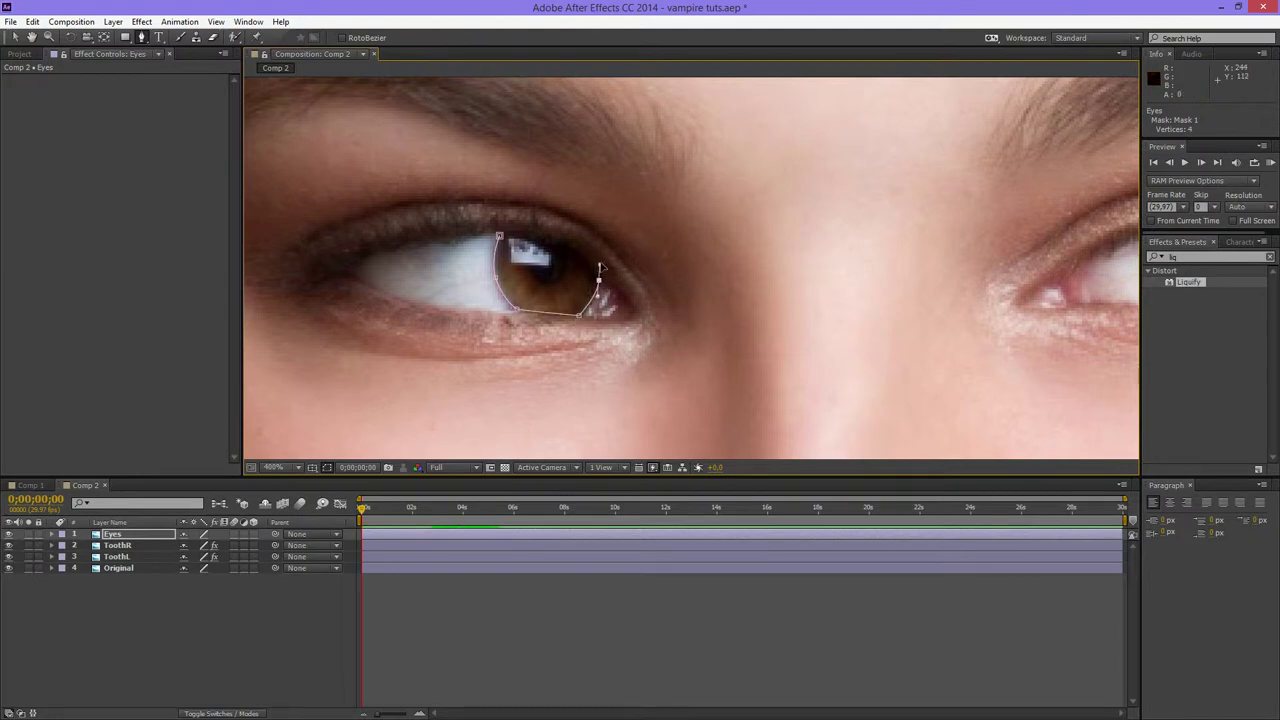
left_click(598, 261)
left_click(561, 246)
left_click(499, 237)
key("ctrl+z")
left_click(533, 237)
left_click(499, 237)
- Draw a second closed Pen mask on Eyes around the iris of the other eye, and deselect the layer
scroll(521, 437, "down", 4)
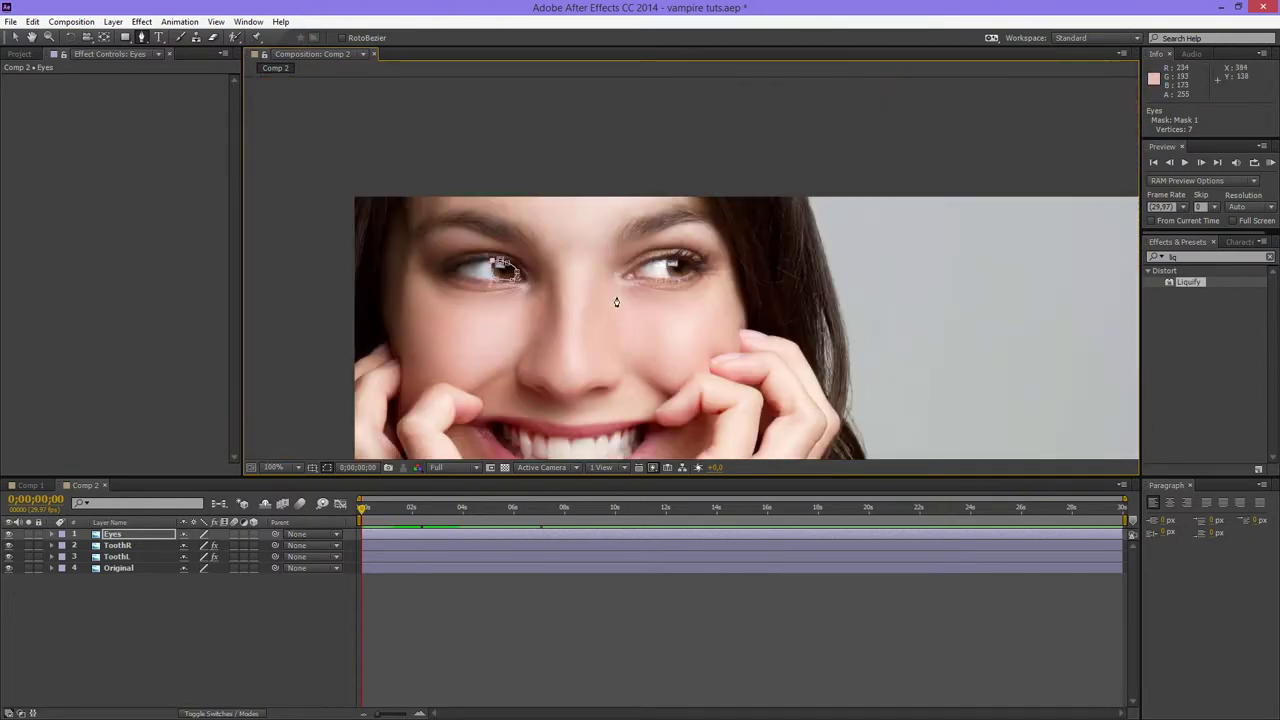
scroll(616, 302, "down", 1)
scroll(492, 207, "up", 5)
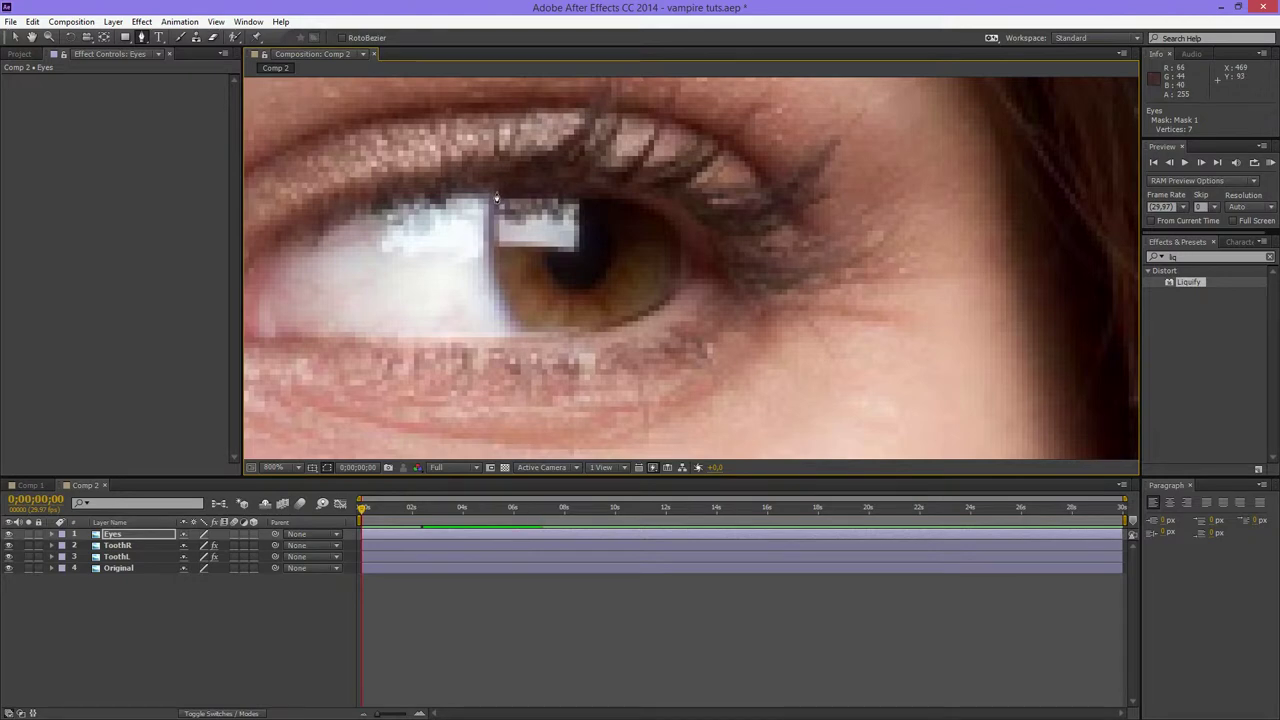
left_click_drag(495, 193, 496, 282)
left_click(518, 336)
left_click_drag(525, 333, 591, 334)
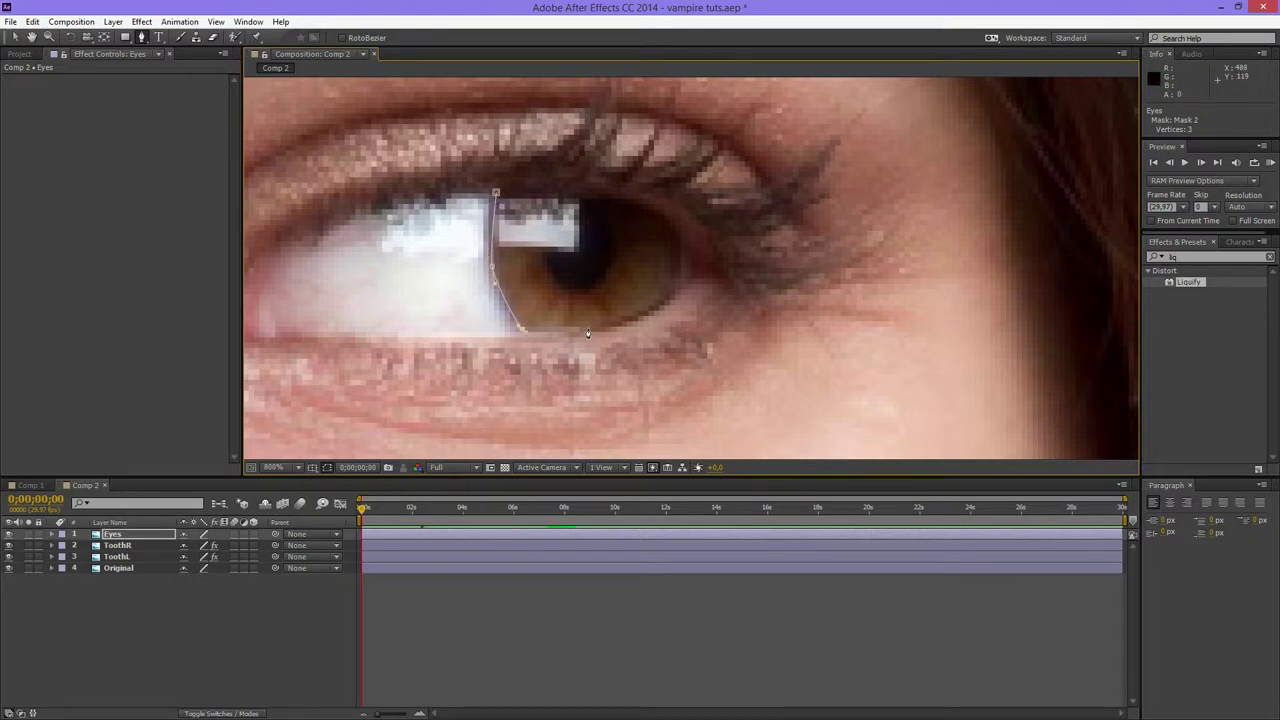
left_click(587, 328)
left_click(647, 305)
left_click(673, 284)
left_click(673, 245)
left_click(639, 205)
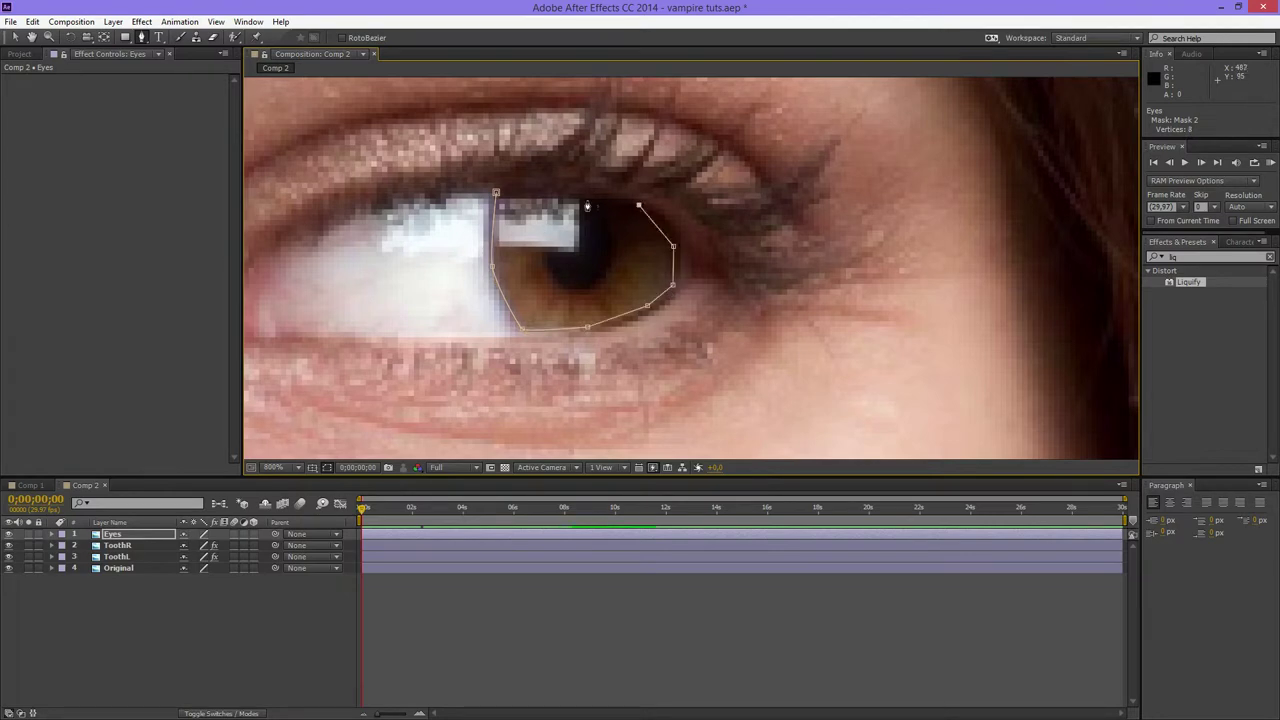
left_click(580, 201)
left_click(513, 193)
left_click(497, 193)
scroll(507, 198, "down", 2)
left_click(175, 663)
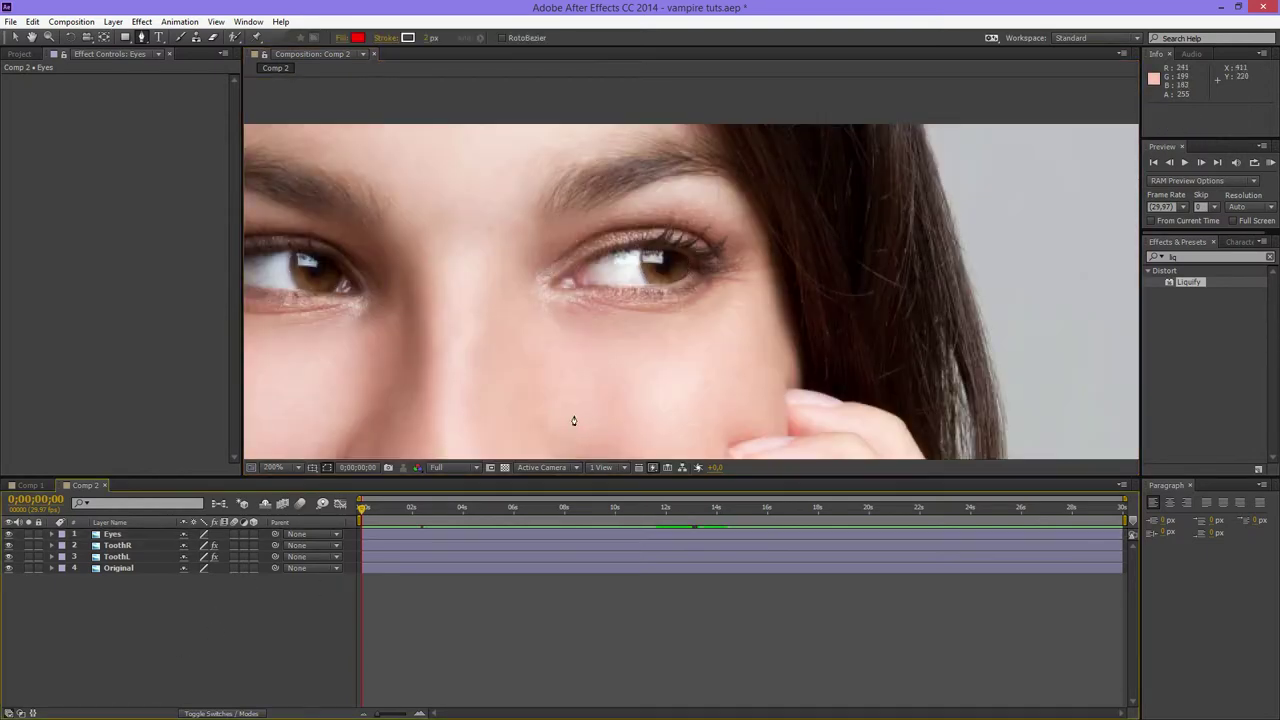
- Find the Hue/Saturation effect and apply it to the masked Eyes layer
left_click_drag(574, 423, 629, 420)
left_click(113, 534)
scroll(443, 305, "down", 1)
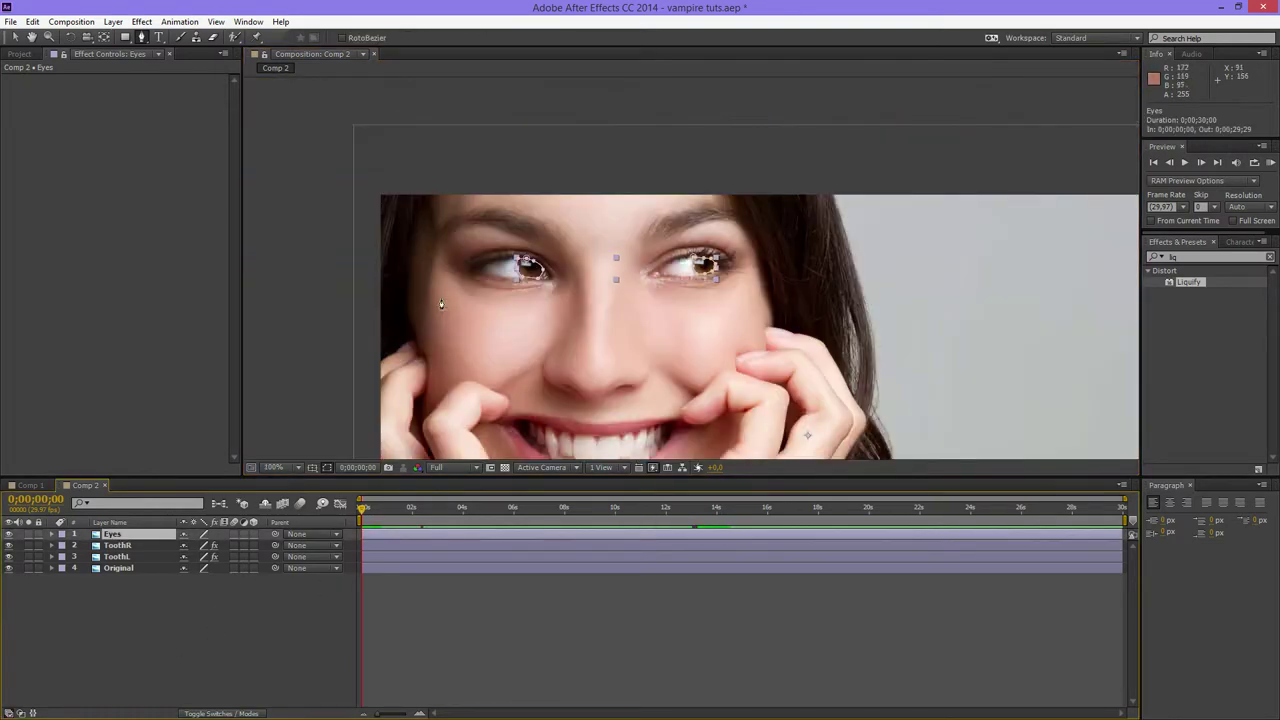
left_click(1195, 259)
type("hue")
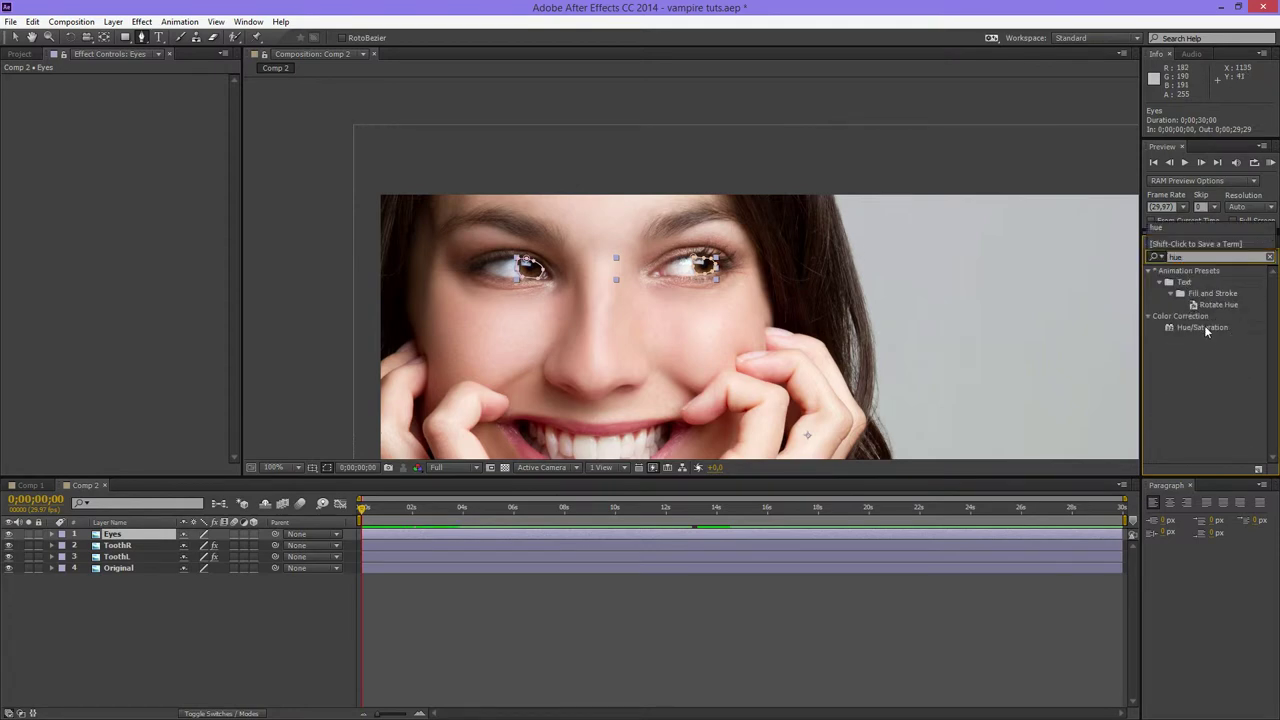
left_click_drag(1207, 331, 157, 533)
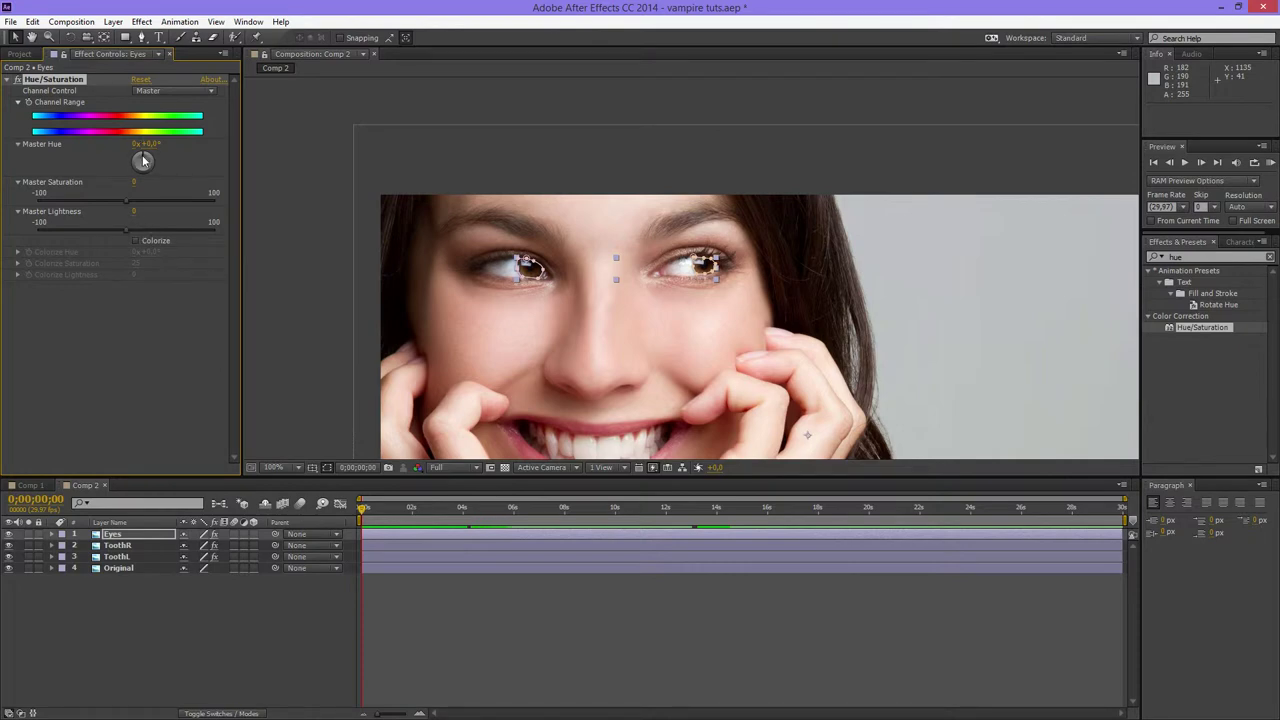
- Try a purple iris colour with Master Hue at about -88° and Master Saturation at 47
left_click_drag(141, 163, 142, 156)
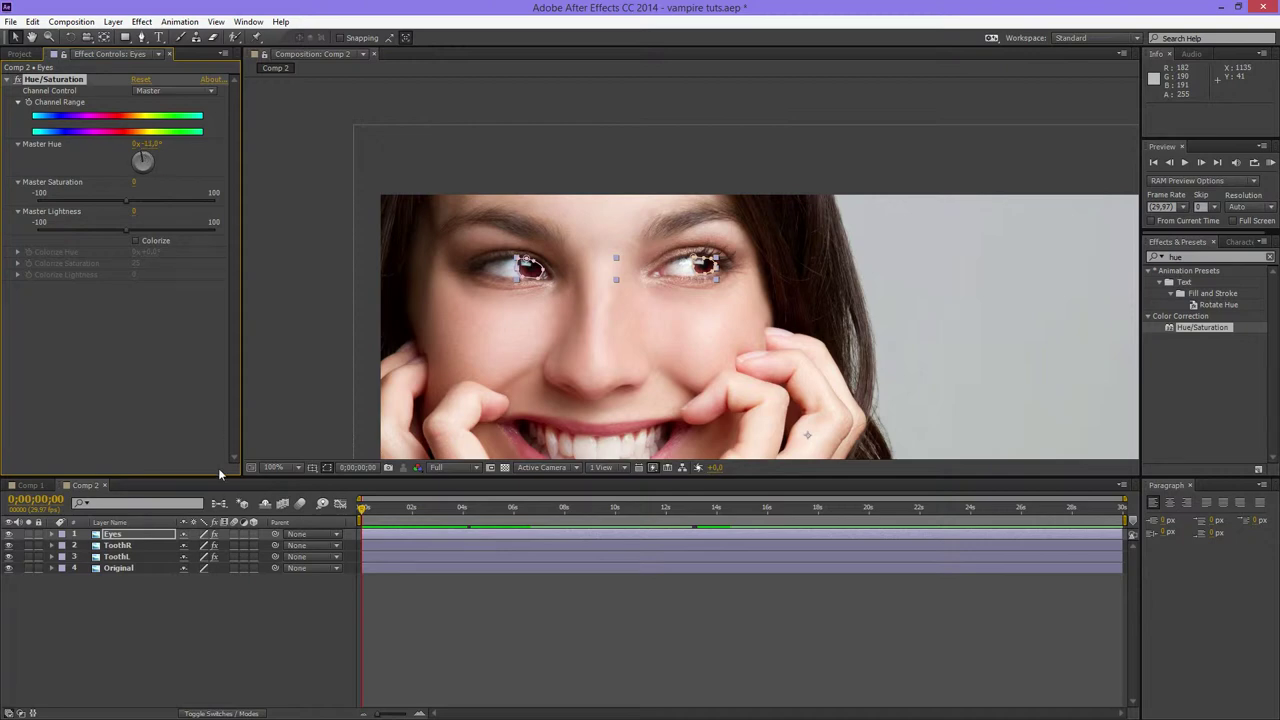
left_click(250, 610)
scroll(508, 294, "up", 2)
left_click_drag(493, 291, 360, 302)
left_click_drag(127, 204, 135, 163)
left_click(170, 600)
scroll(623, 388, "down", 2)
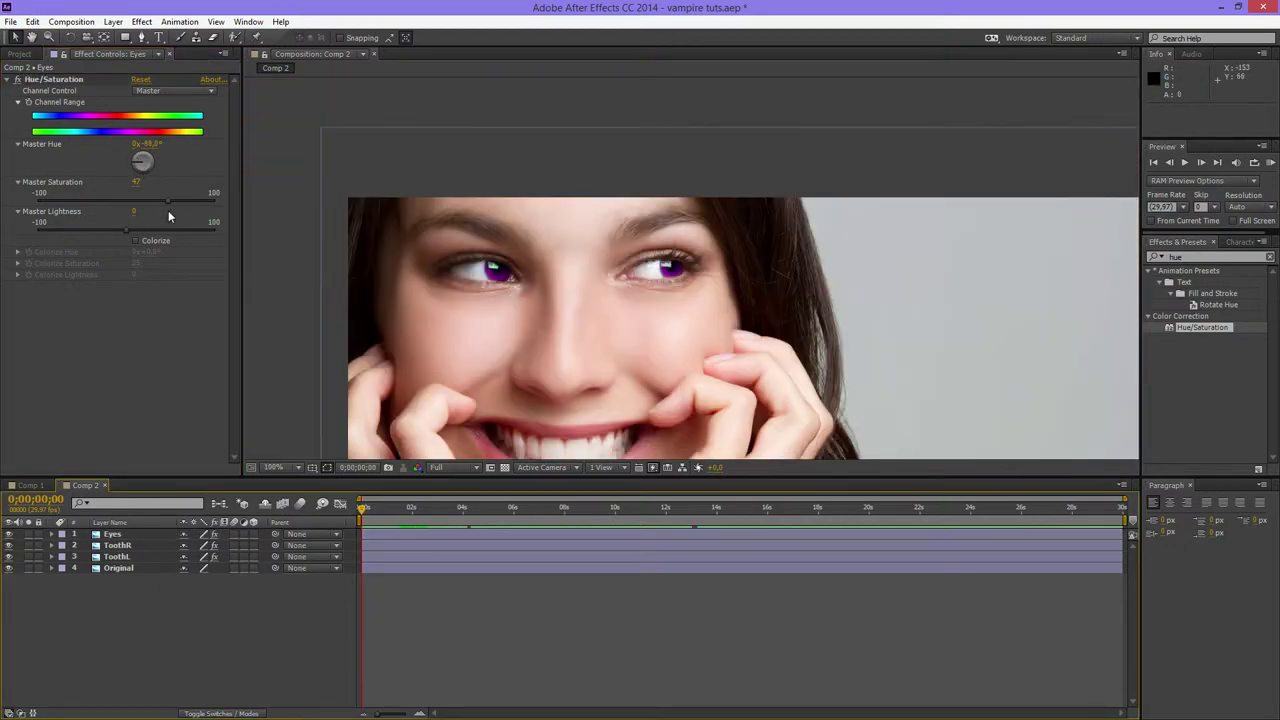
- Try a crimson iris colour by turning the Eyes layer's Master Hue to -32°
scroll(732, 278, "up", 2)
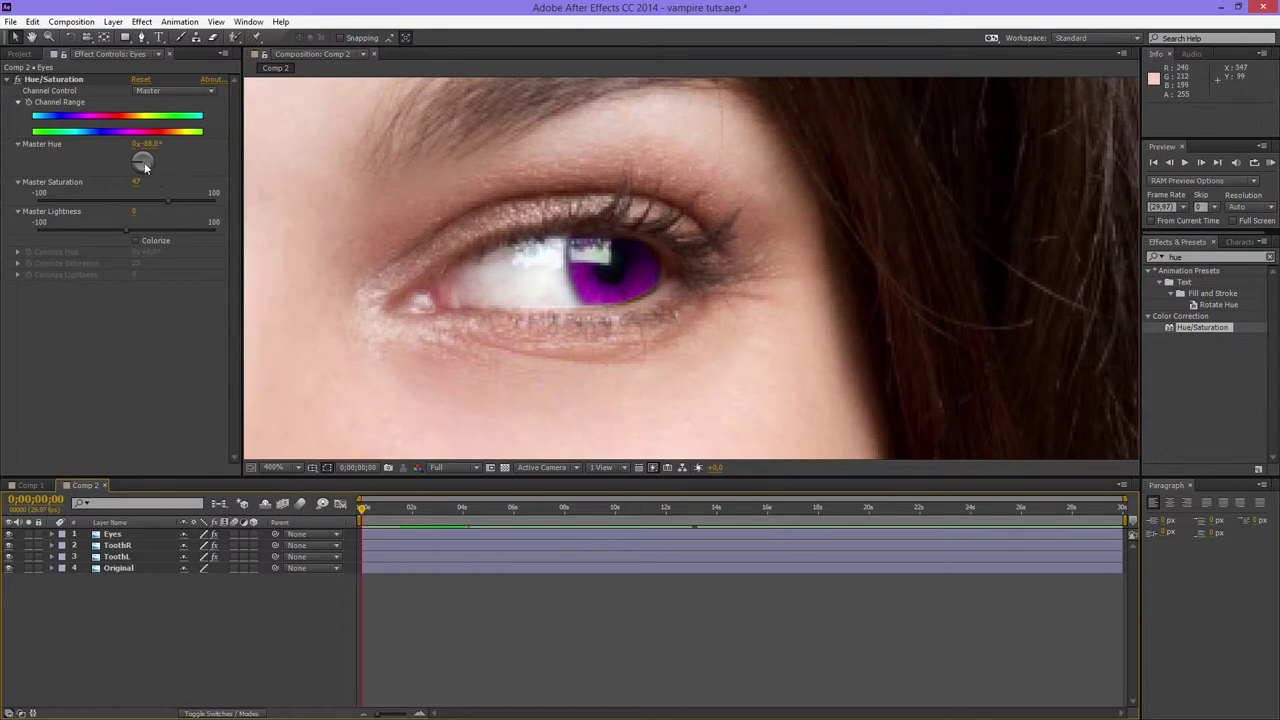
left_click_drag(145, 167, 138, 149)
left_click(178, 642)
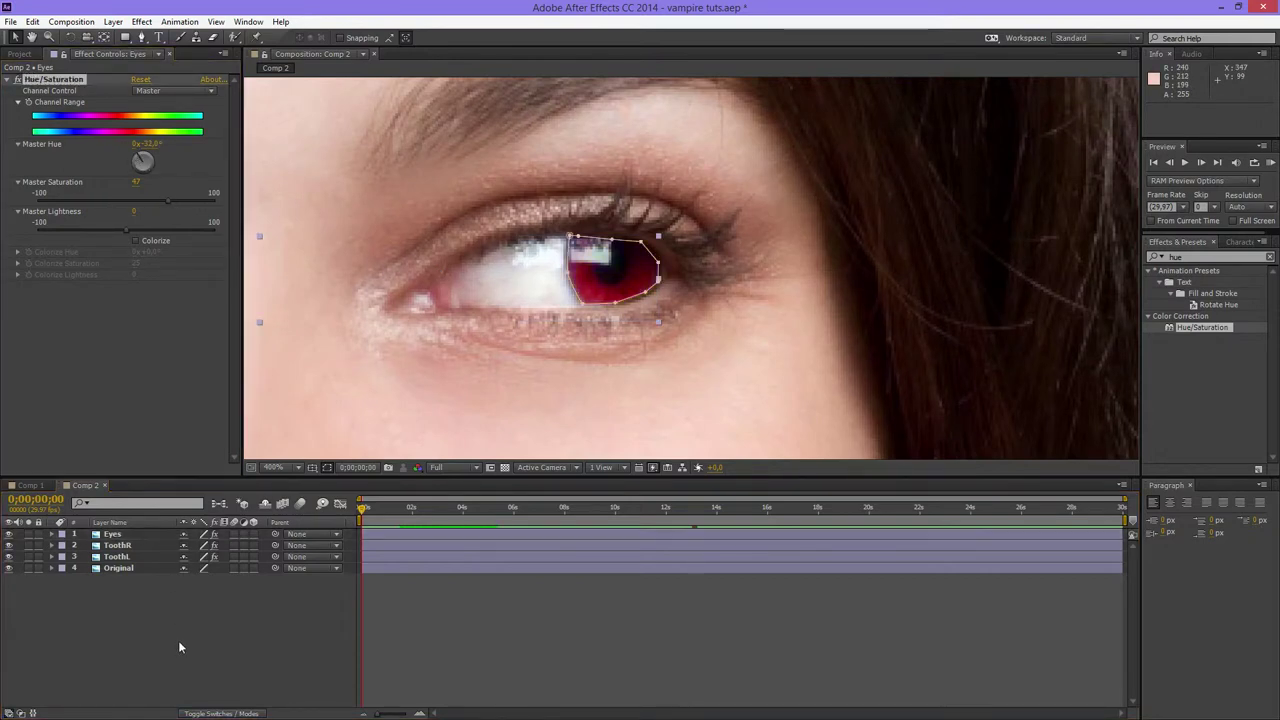
scroll(572, 393, "down", 1)
left_click_drag(572, 393, 590, 396)
scroll(590, 398, "up", 2)
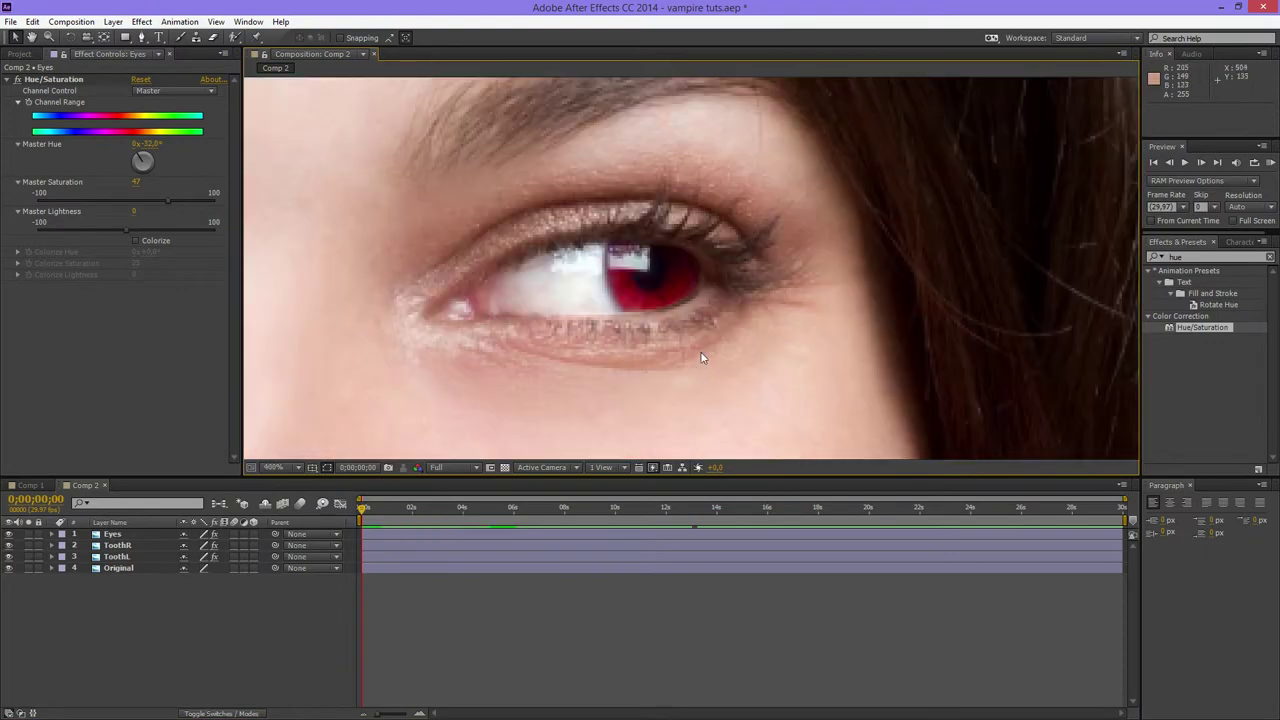
- Try a yellow iris colour with Master Hue at +19°, and check both eyes in close-up
left_click_drag(143, 165, 150, 130)
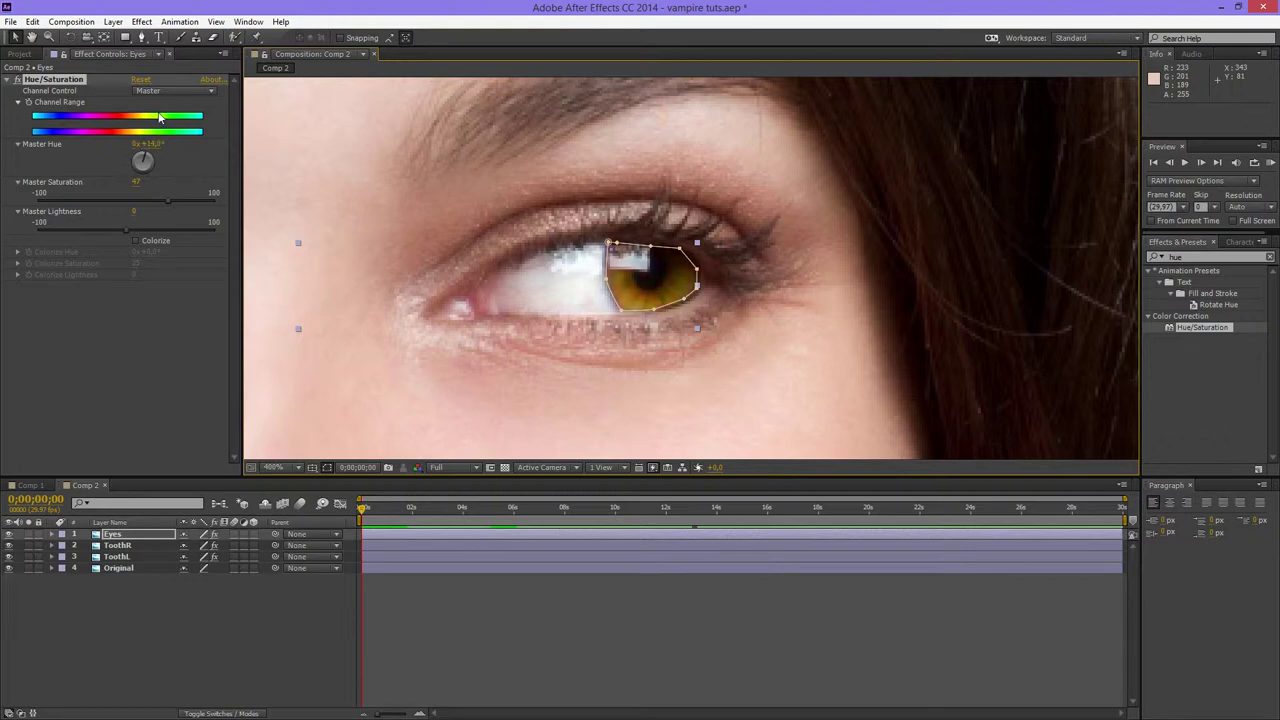
scroll(480, 183, "down", 1)
left_click(211, 593)
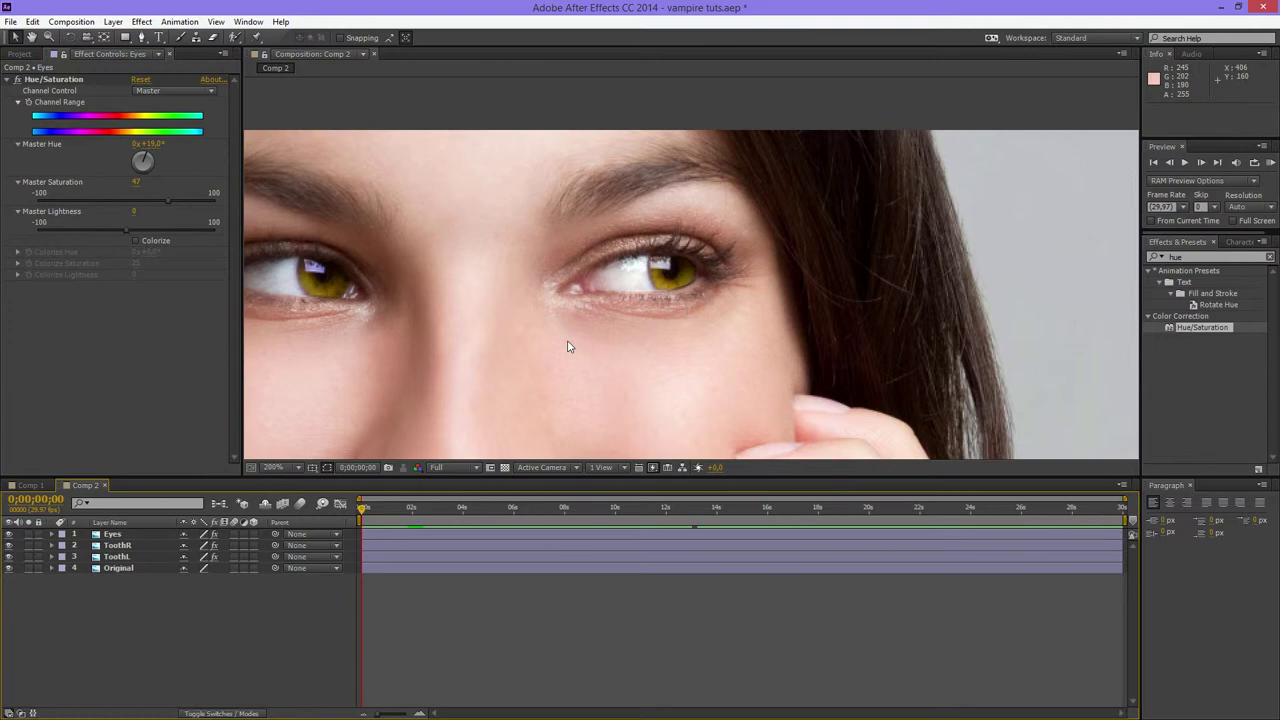
left_click_drag(566, 346, 541, 349)
scroll(462, 287, "up", 2)
left_click_drag(462, 287, 609, 290)
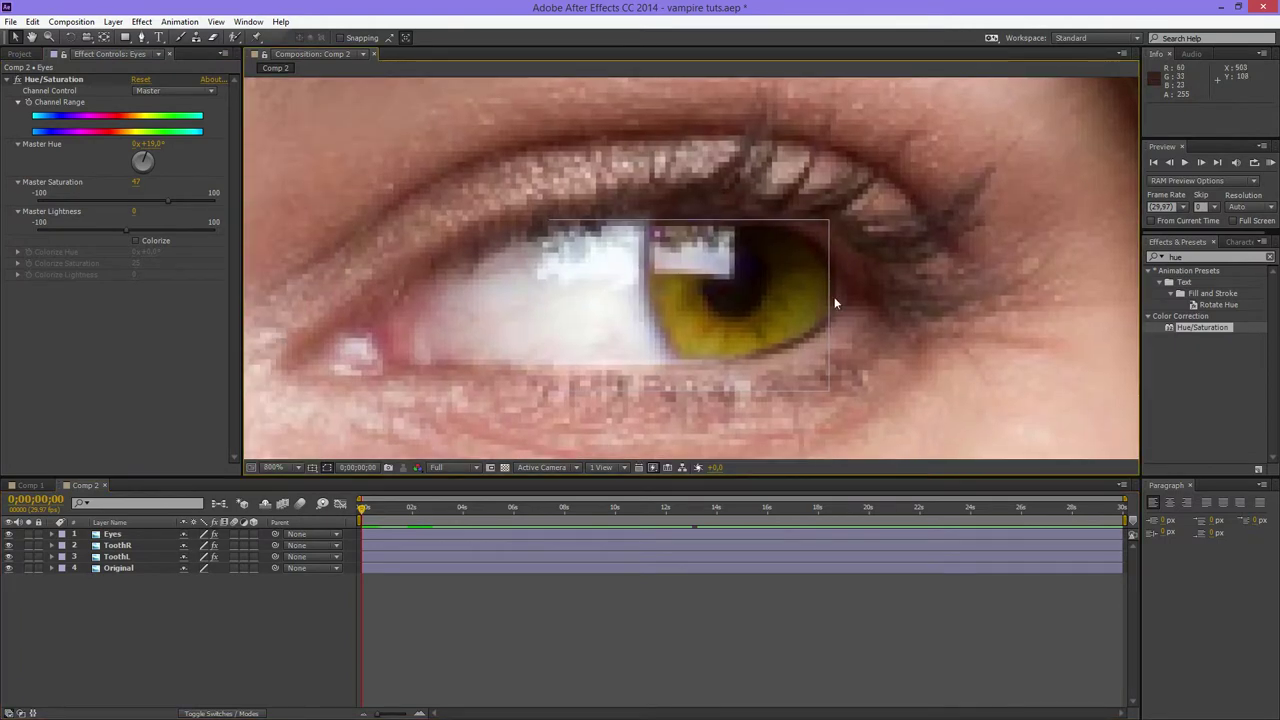
scroll(834, 300, "down", 1)
scroll(760, 300, "down", 2)
scroll(683, 293, "up", 1)
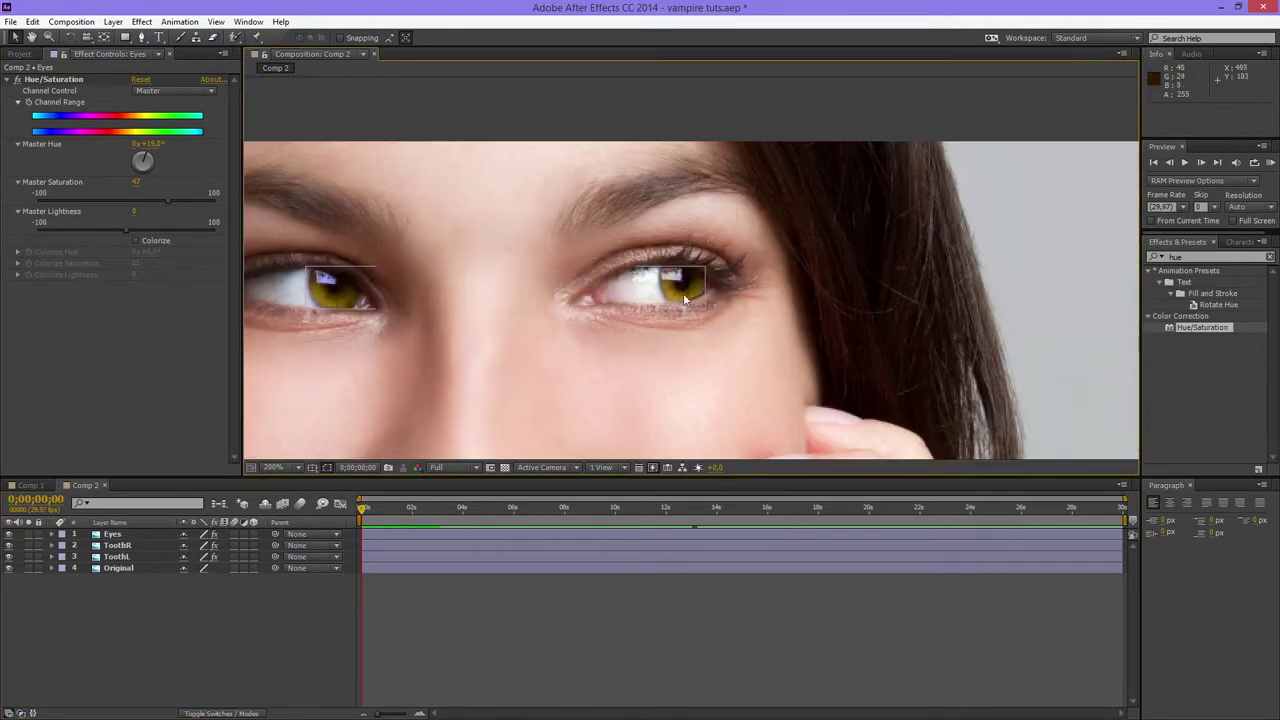
- Turn the irises red by setting the Eyes layer's Master Hue to about +338°, and check the whole face
left_click_drag(150, 160, 130, 133)
left_click(139, 417)
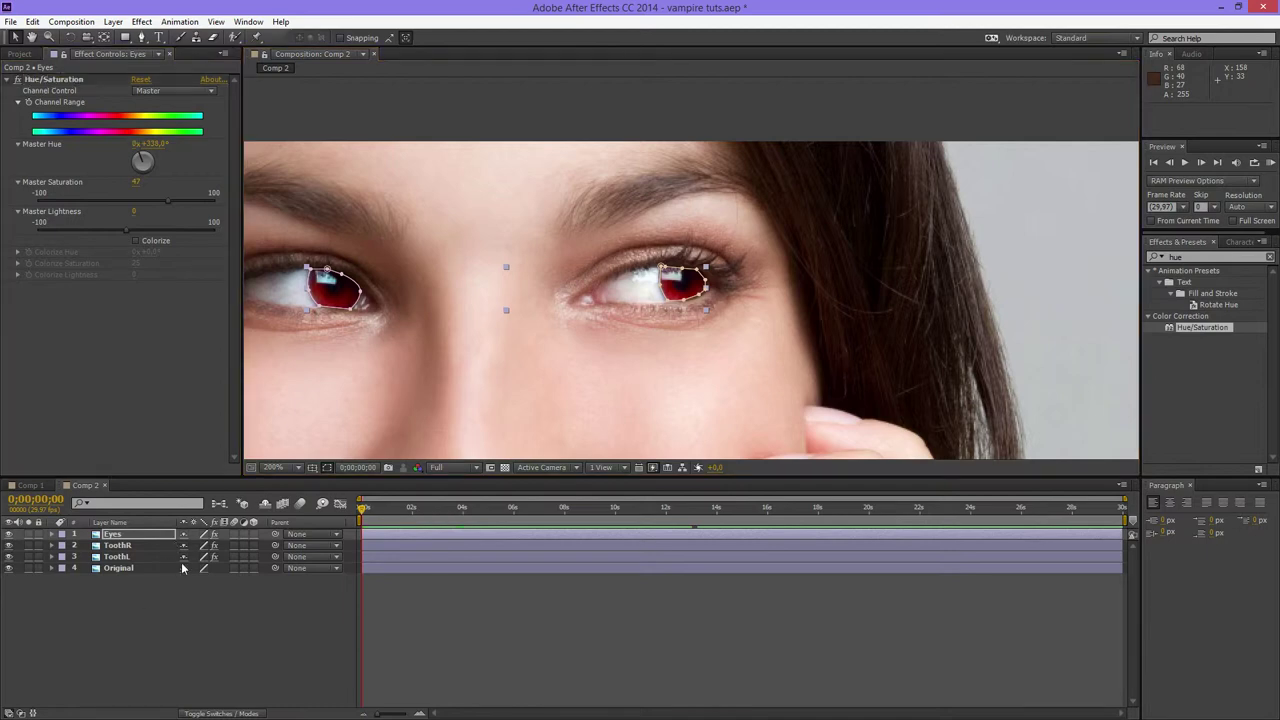
left_click(183, 598)
scroll(701, 293, "up", 1)
scroll(743, 310, "down", 4)
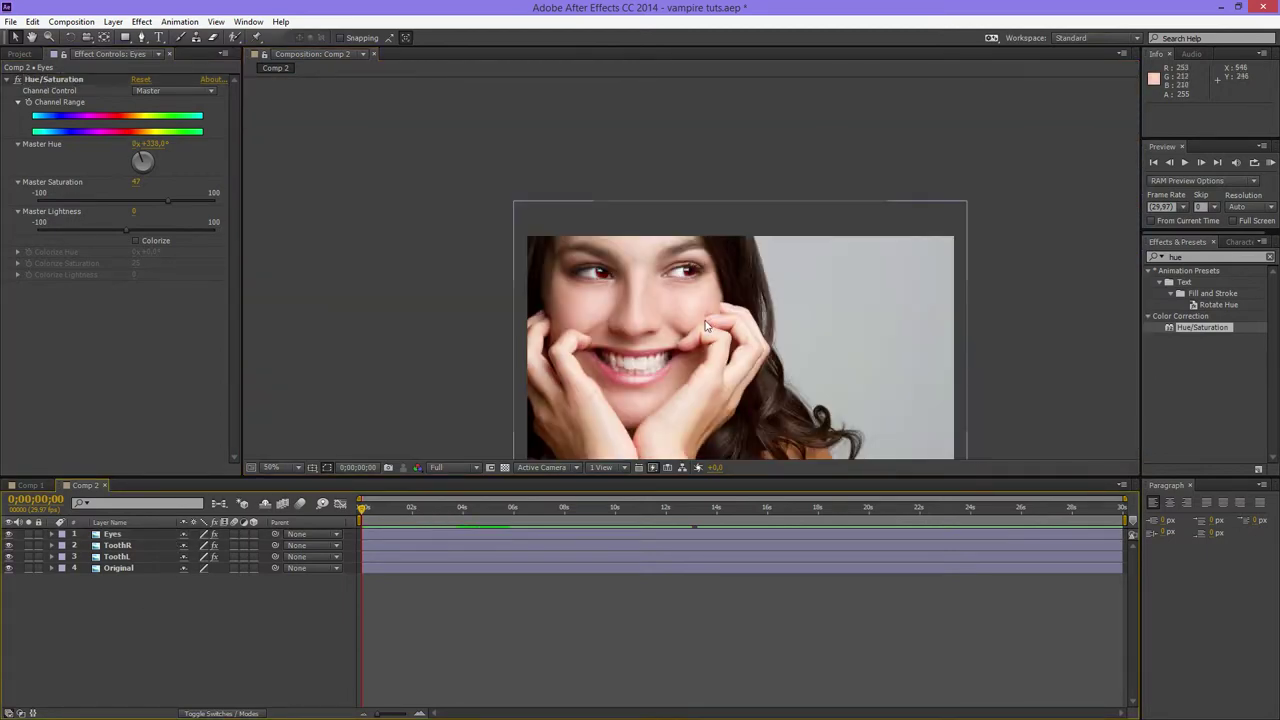
- Try Master Saturation at 100 on the red irises, and lower it to 45
scroll(675, 291, "up", 5)
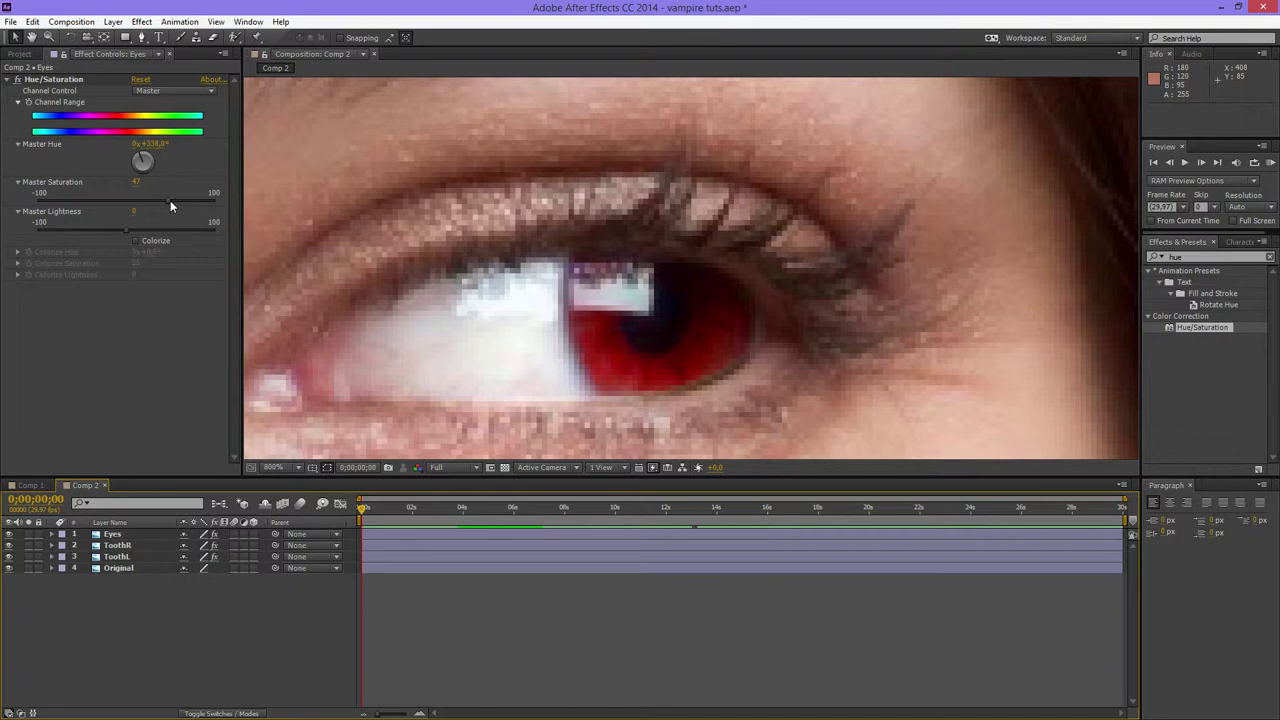
left_click_drag(170, 200, 238, 207)
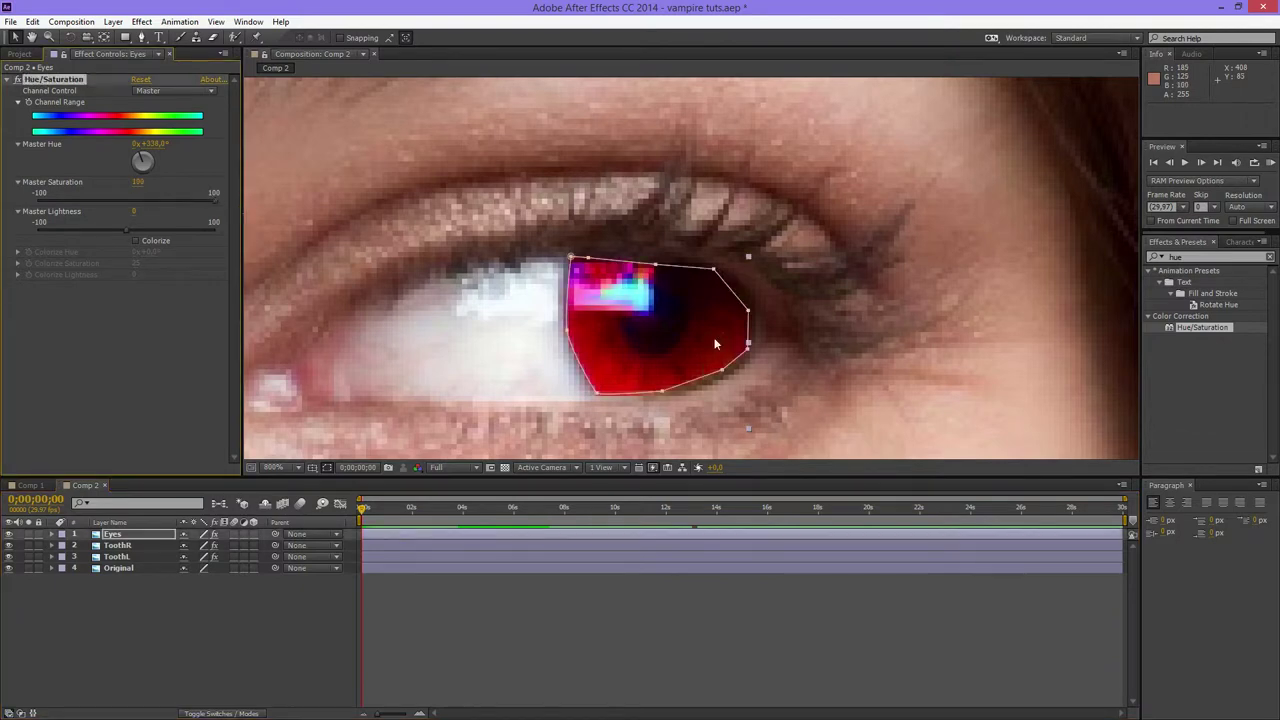
scroll(715, 345, "down", 4)
scroll(408, 273, "up", 4)
left_click_drag(210, 201, 127, 203)
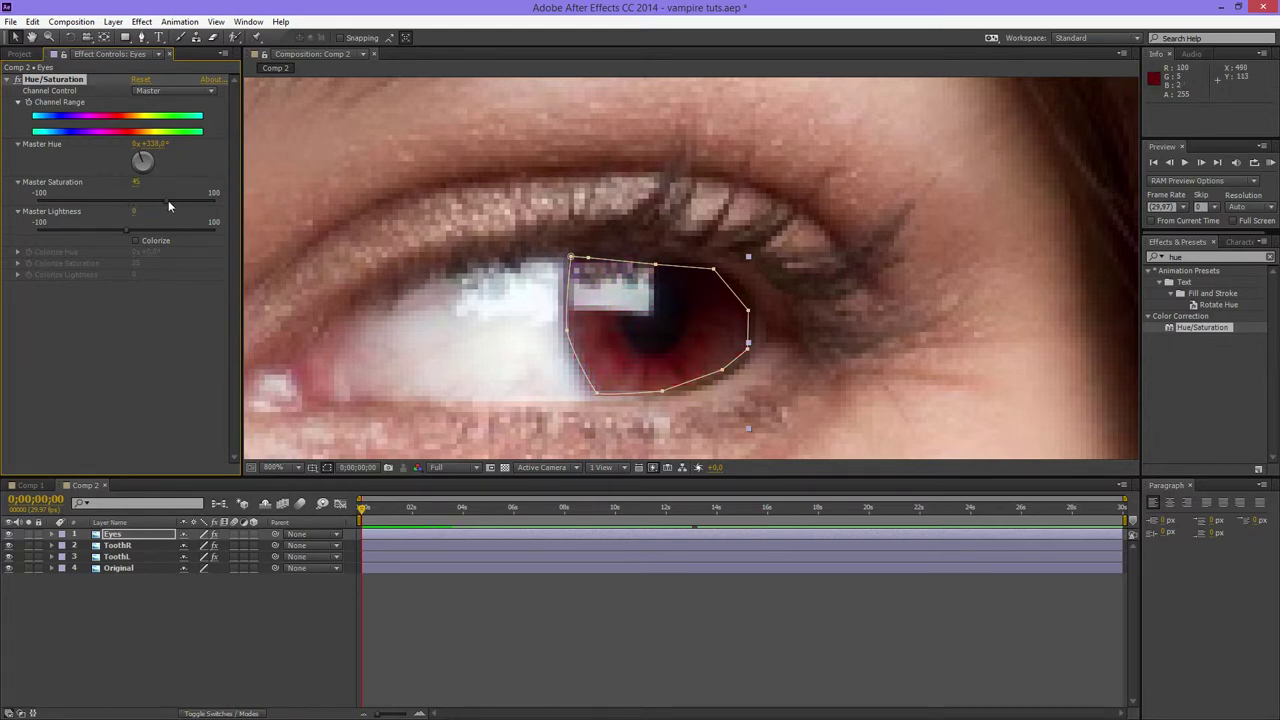
- Try Master Saturation at 18 on the Eyes layer while viewing the whole face
scroll(436, 267, "down", 4)
left_click(206, 580)
scroll(352, 291, "down", 2)
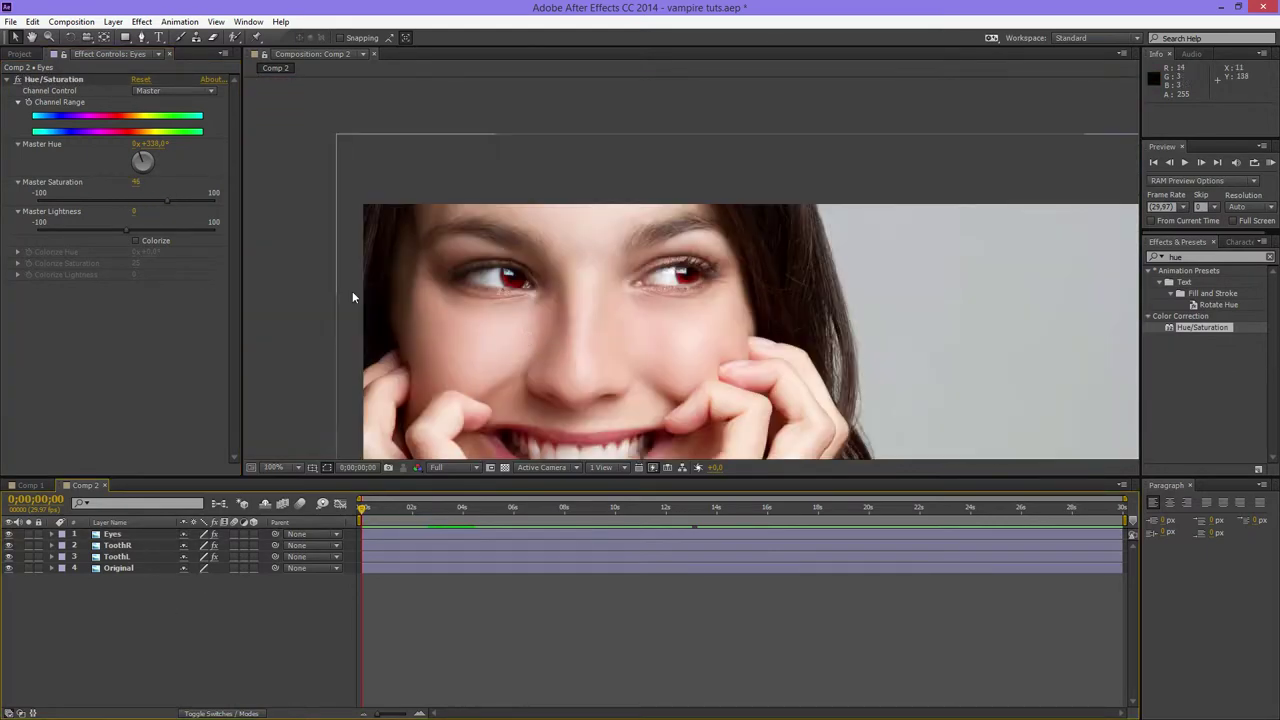
left_click_drag(165, 201, 142, 200)
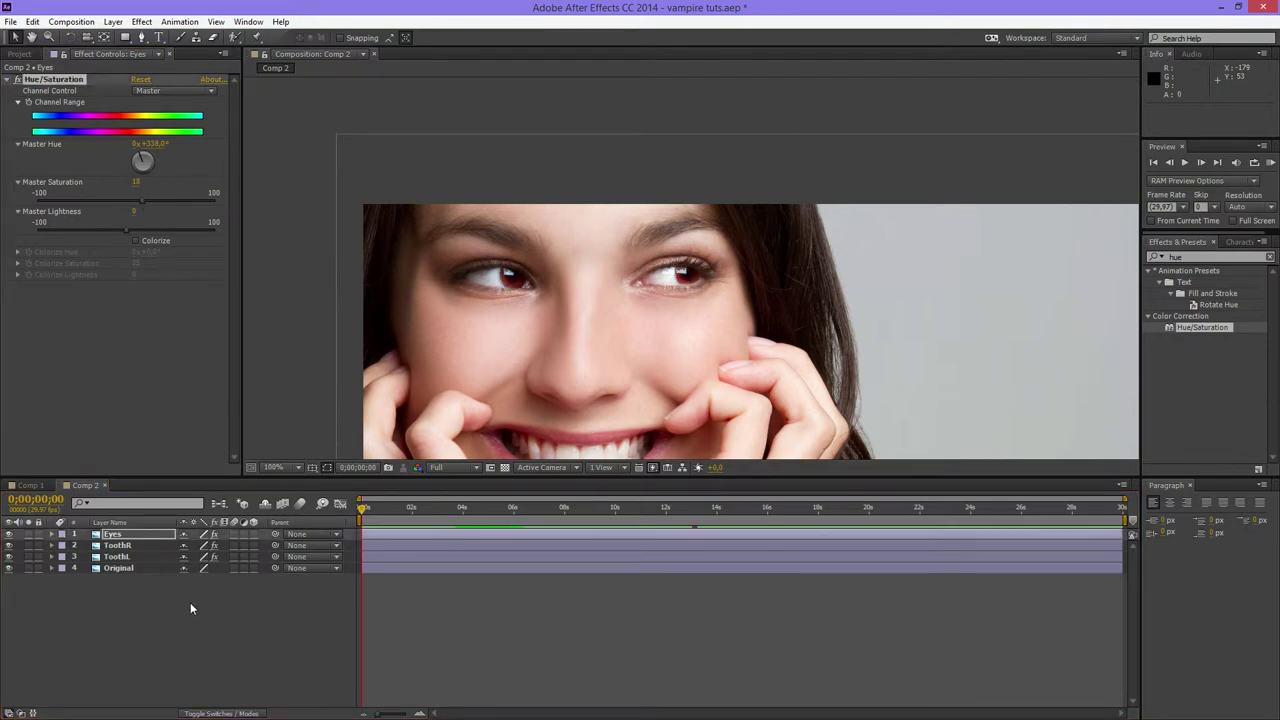
- Set the Eyes layer's Master Saturation to 46, and check the red iris in close-up
left_click(147, 535)
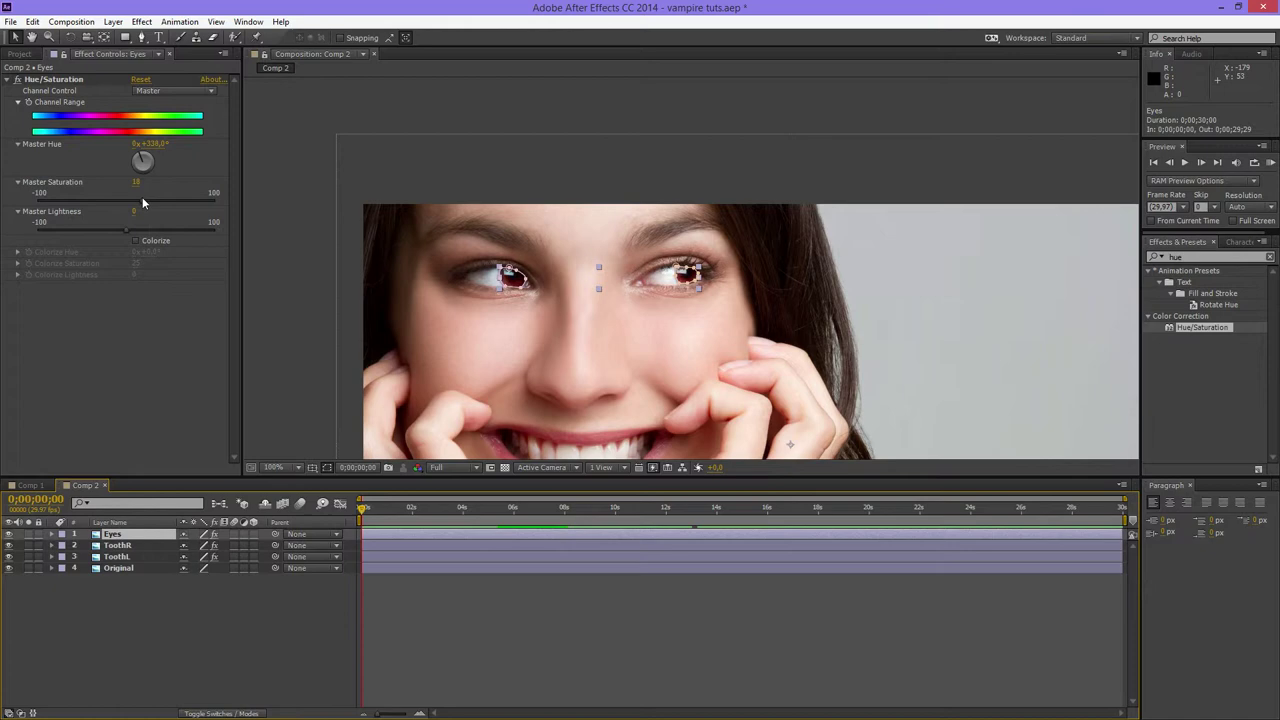
left_click_drag(142, 201, 167, 198)
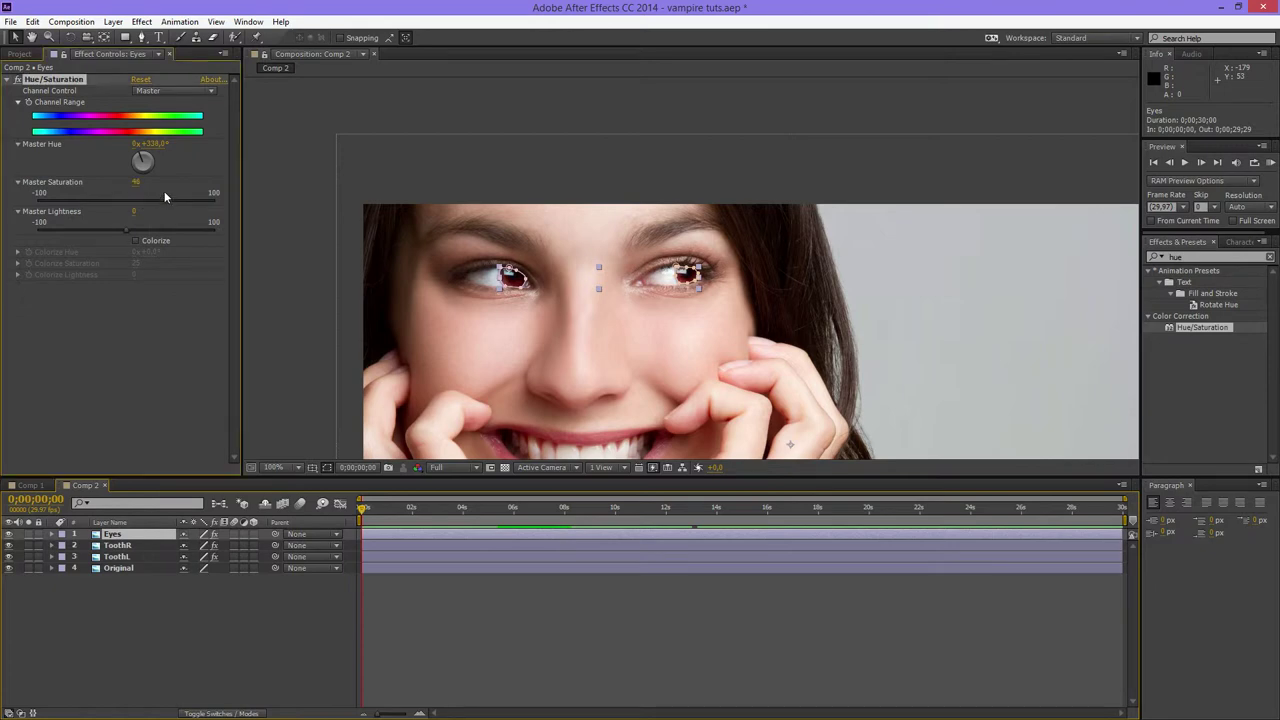
left_click(137, 612)
scroll(590, 280, "up", 2)
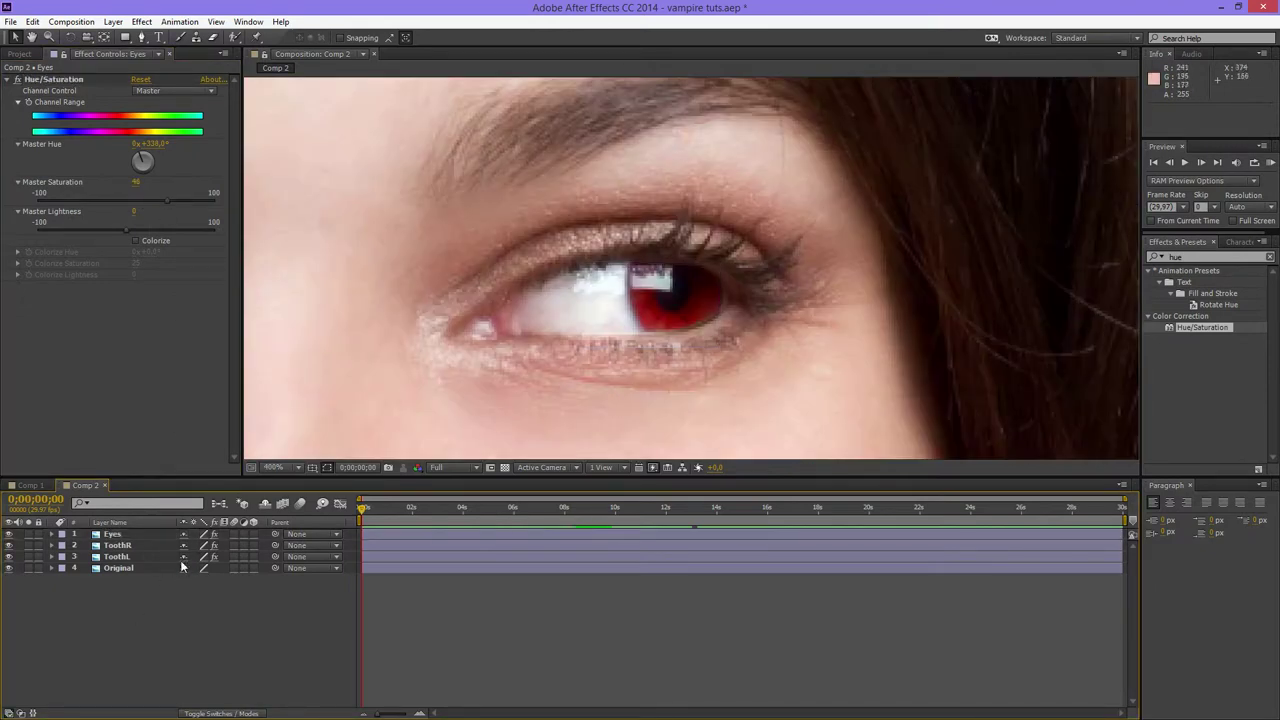
- Try a Mask Feather of 5 pixels on both of the Eyes layer's masks
left_click(113, 535)
left_click(51, 534)
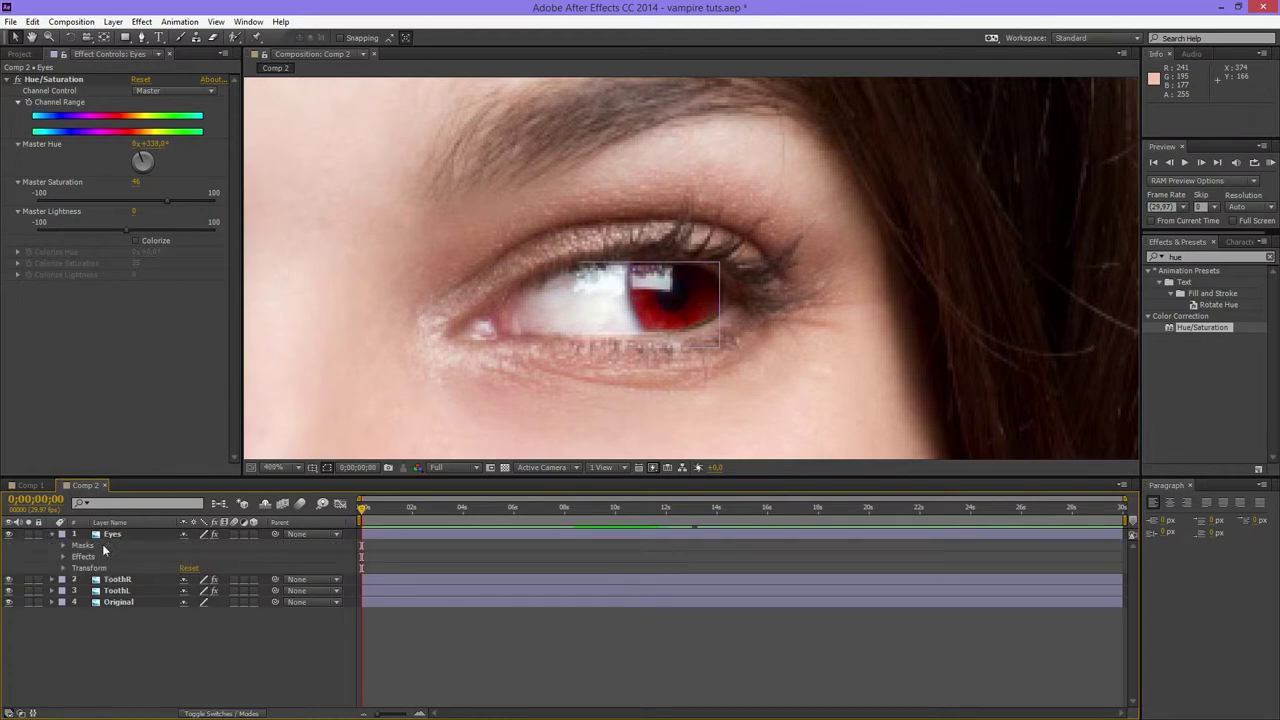
left_click(63, 545)
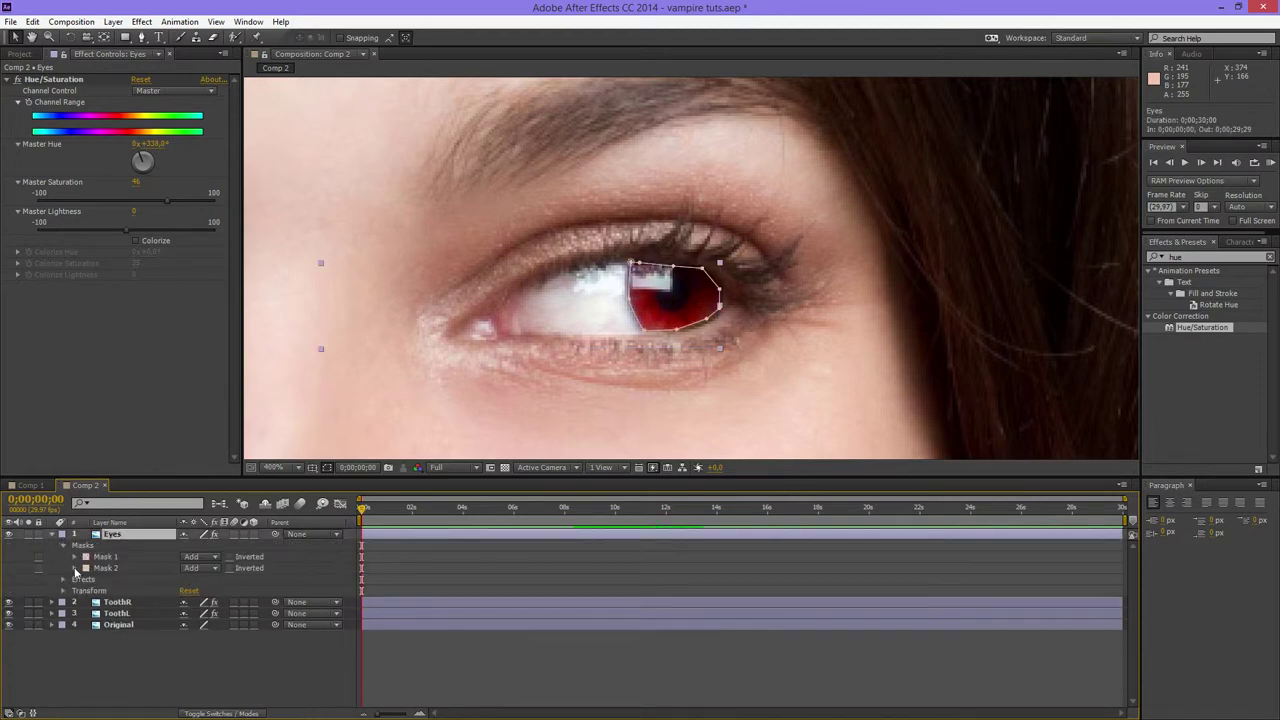
left_click(112, 570)
left_click(106, 559, "shift")
left_click(73, 568)
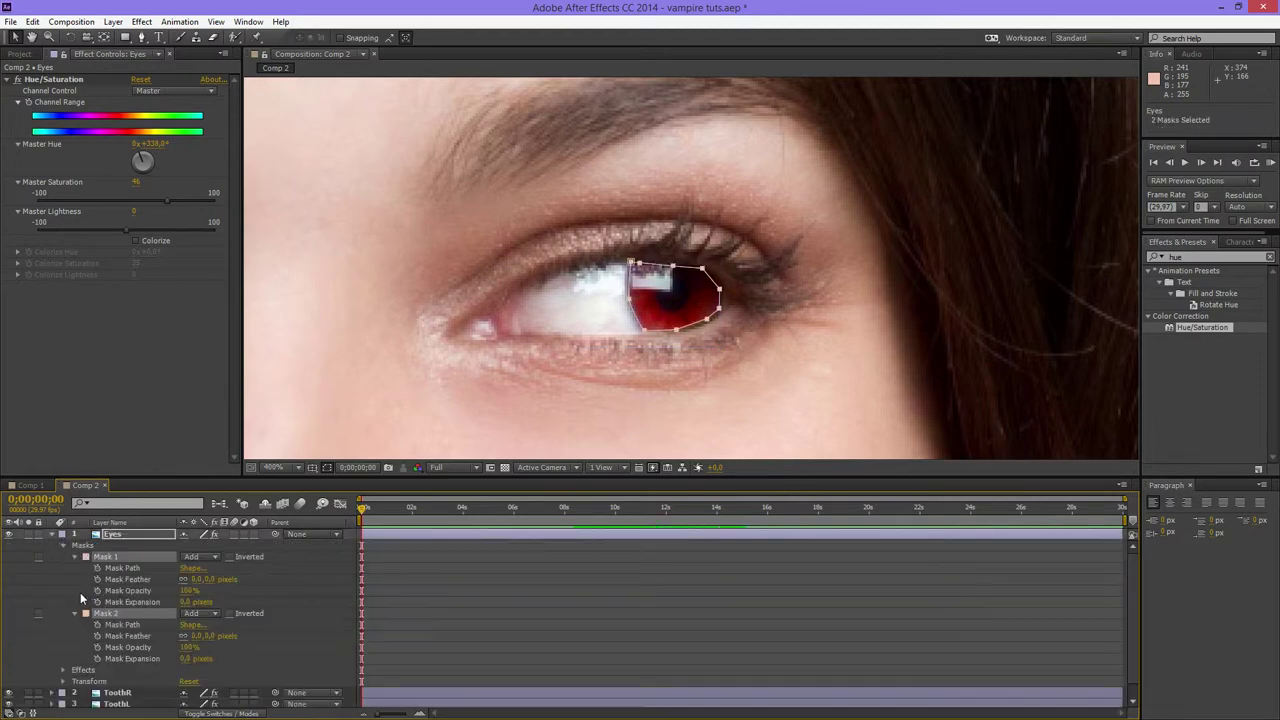
left_click(214, 636)
type("5")
key("Return")
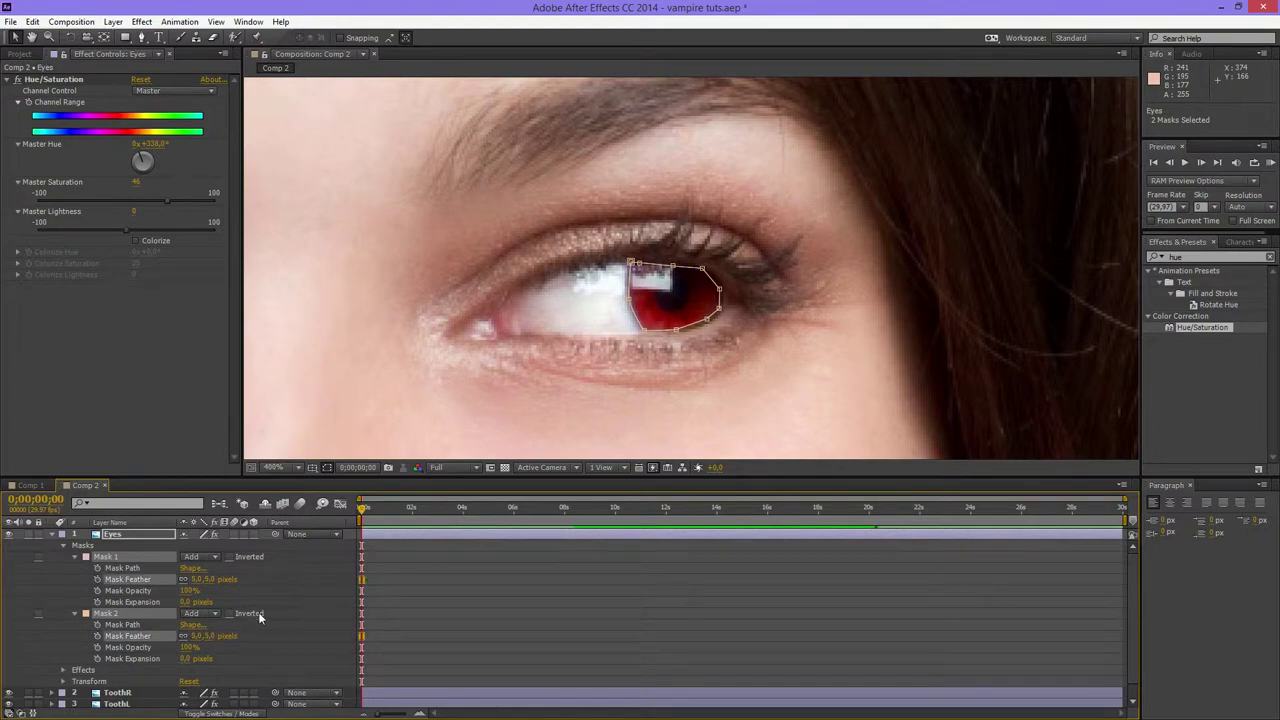
left_click(52, 534)
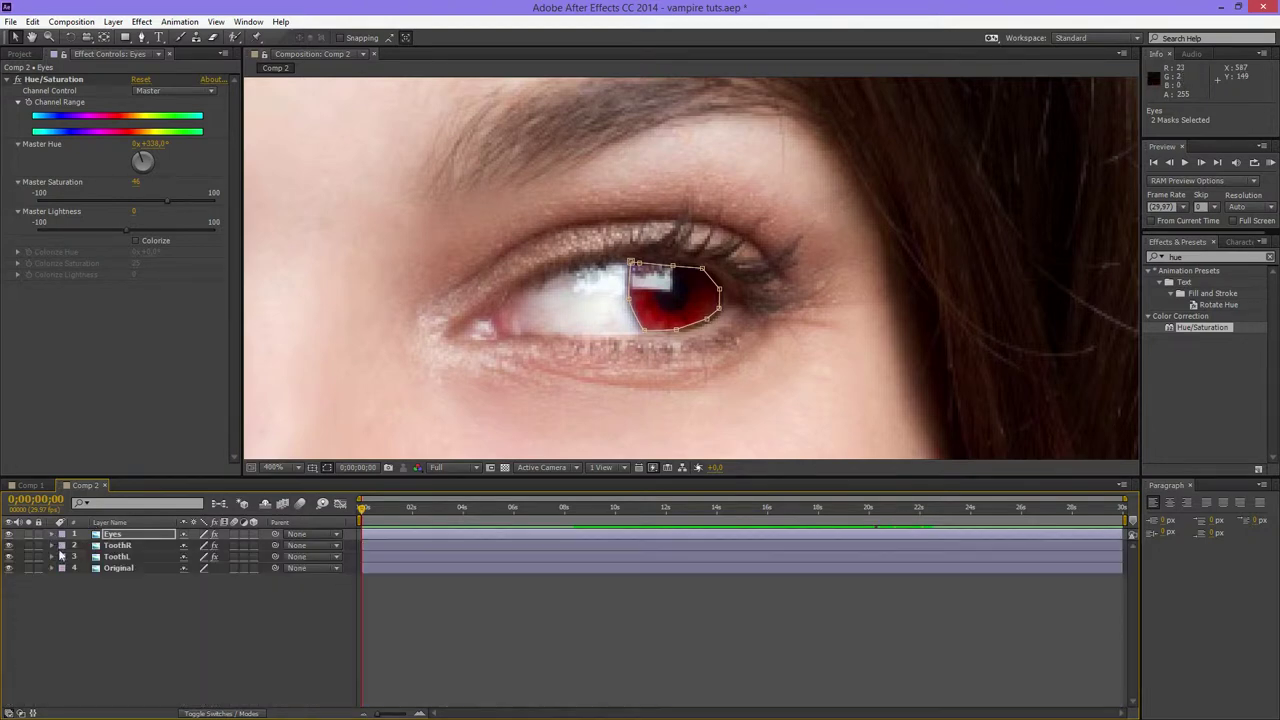
- Inspect the iris edge in close-up, and try Mask 2's feather at 0 pixels for comparison
scroll(692, 300, "up", 2)
left_click_drag(623, 349, 723, 177)
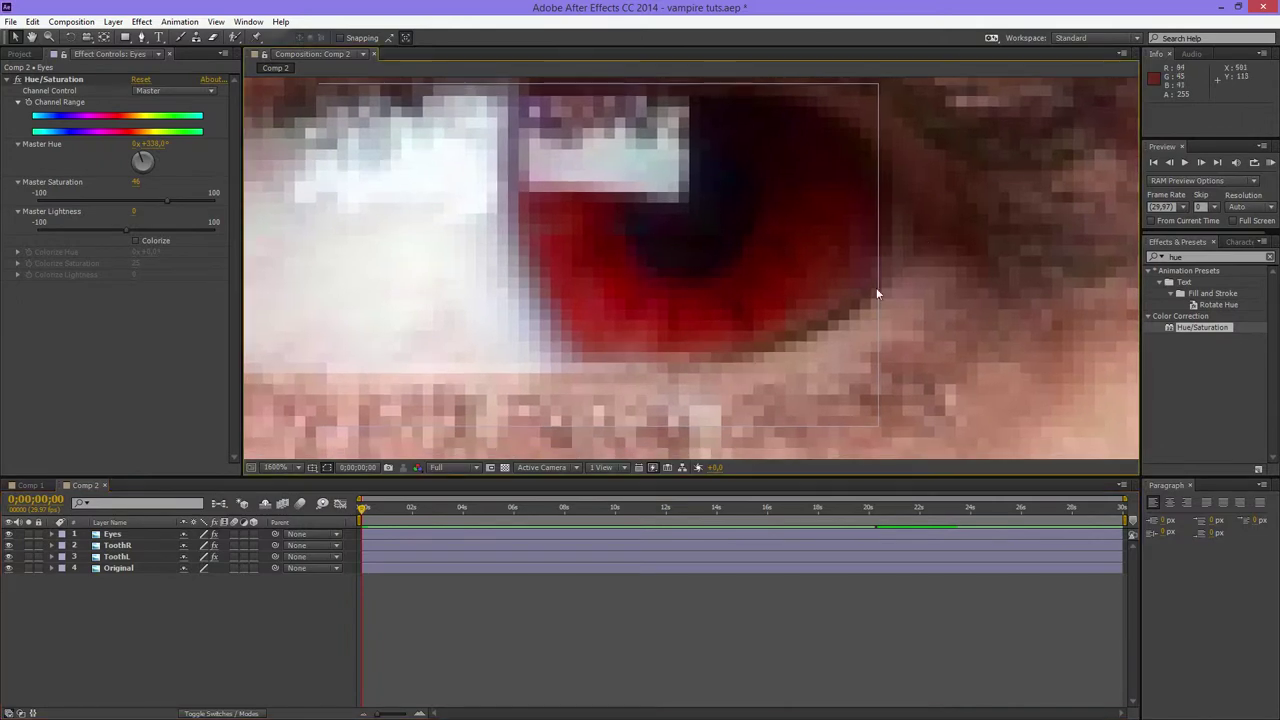
key("space")
key("space")
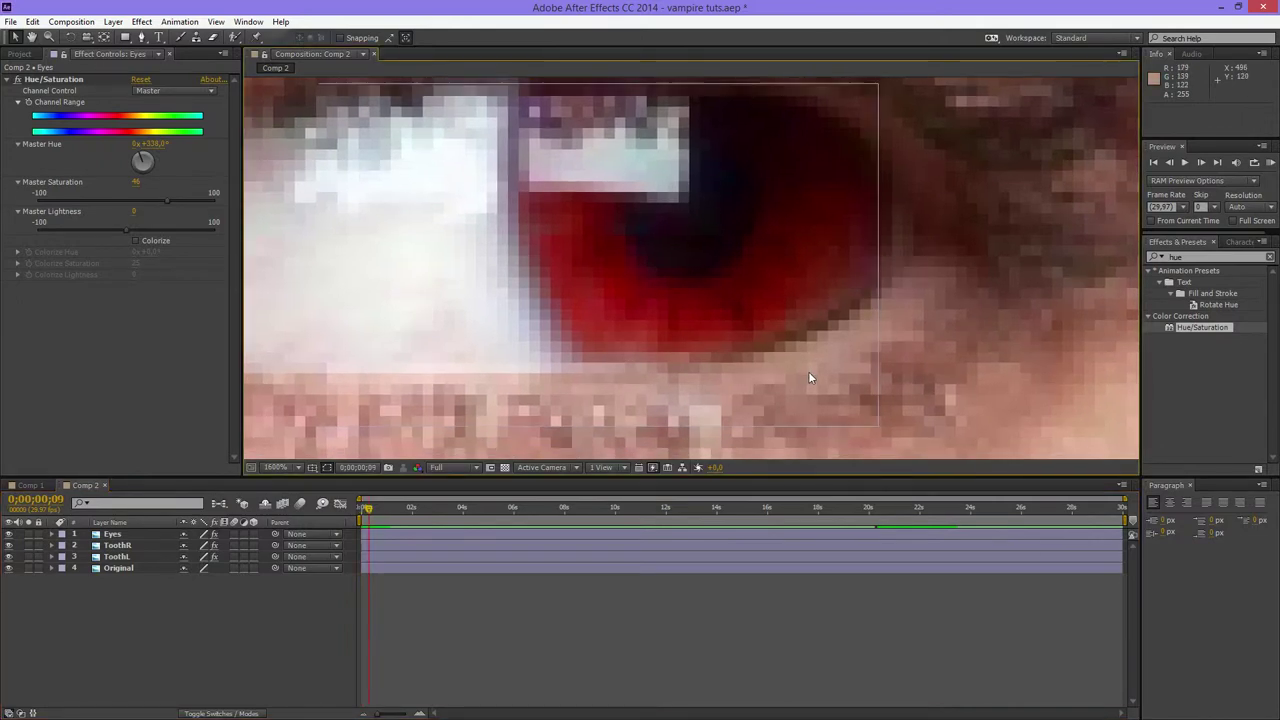
left_click(52, 534)
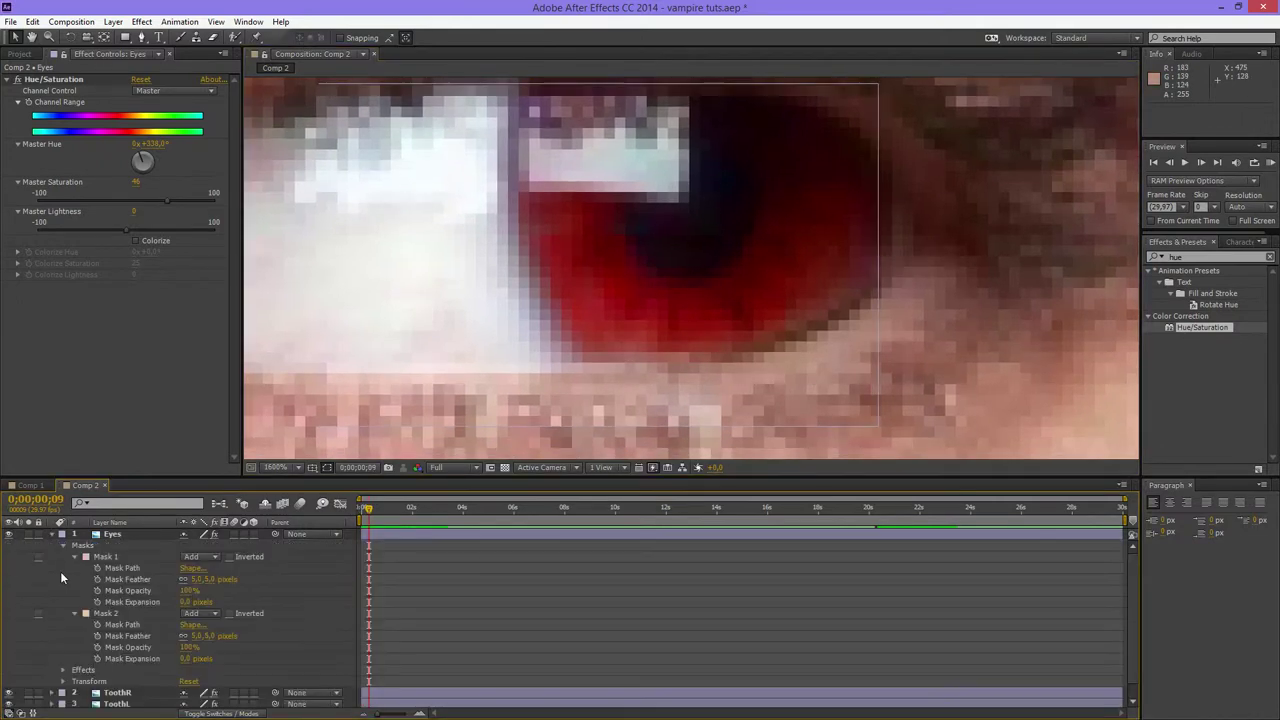
left_click(212, 636)
type("0")
key("Return")
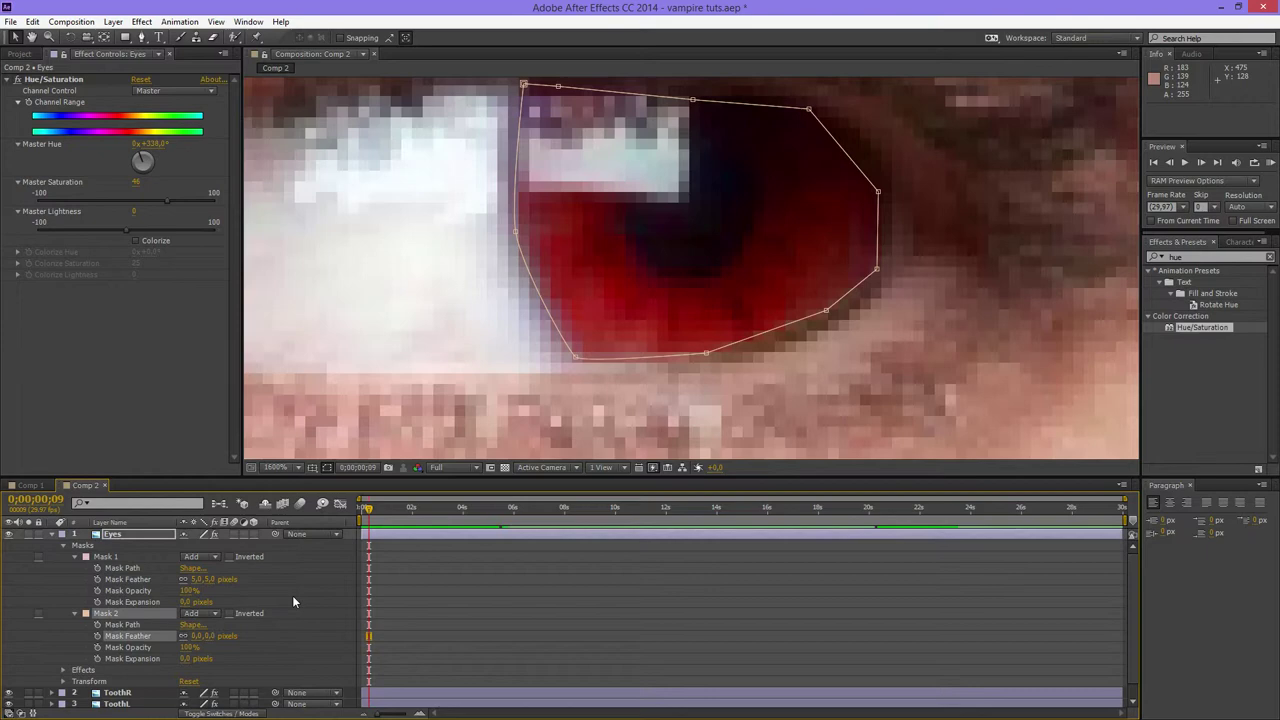
- Set the Mask Feather of the Eyes layer's Mask 2 and Mask 1 to 10 pixels each
left_click(216, 634)
type("10")
key("Return")
left_click(201, 636)
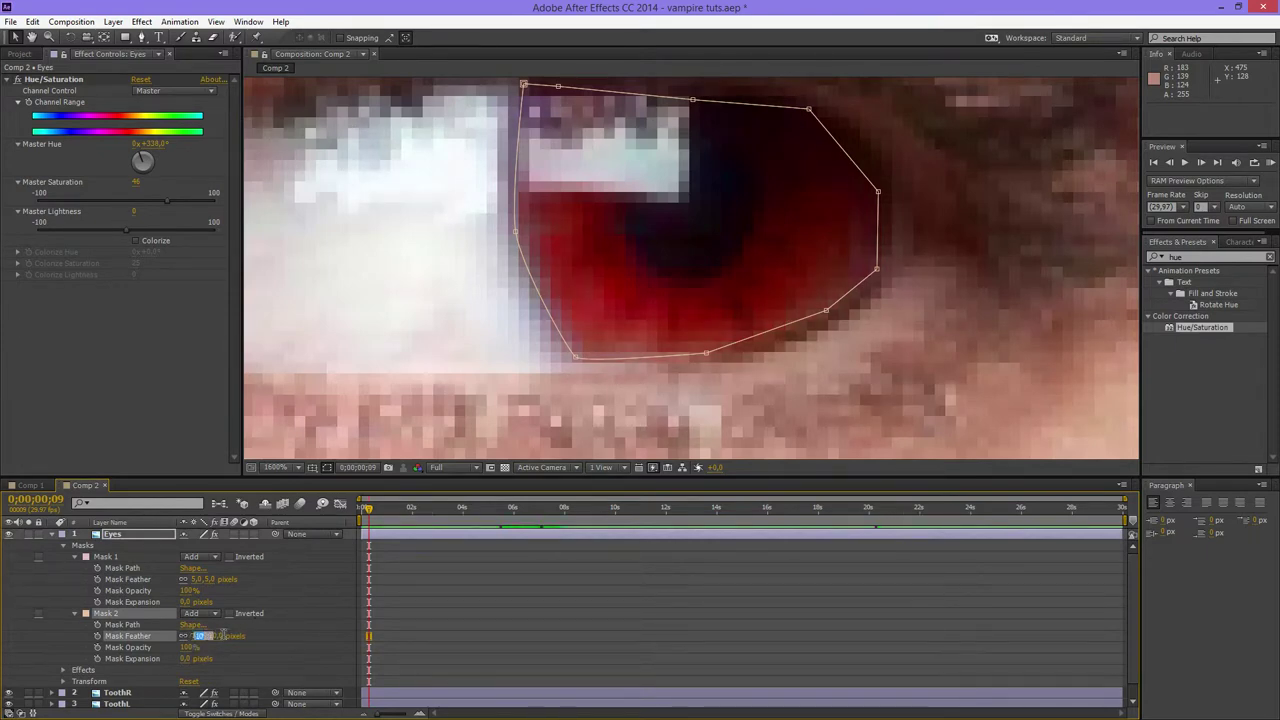
left_click(215, 579)
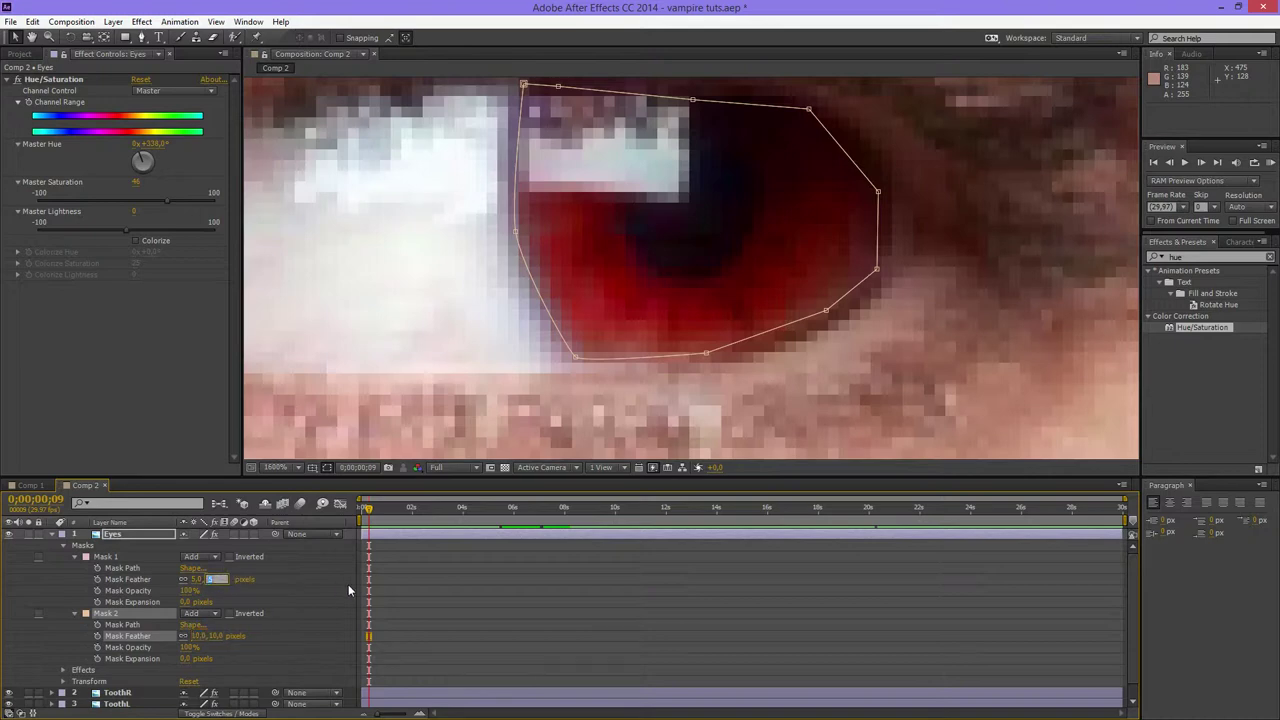
type("10")
key("Return")
scroll(470, 323, "down", 6)
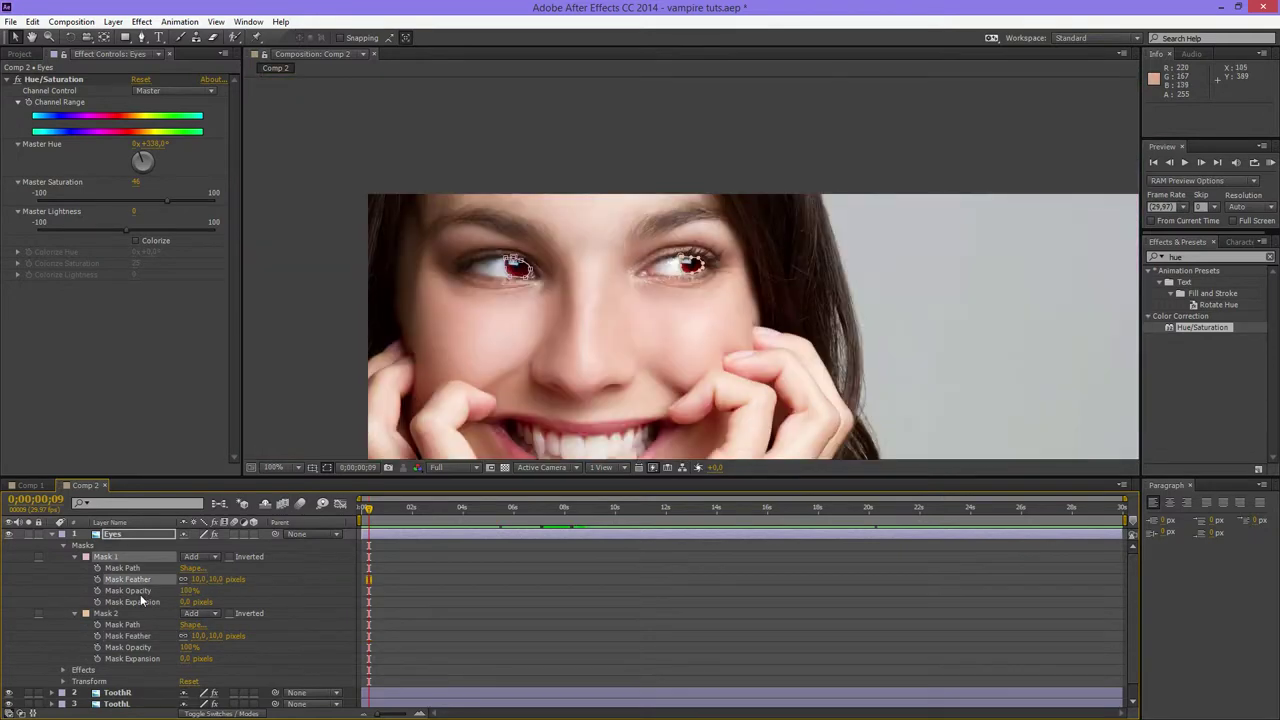
left_click(60, 535)
- Examine the feathered edges of both red irises in close-up, and review the whole face
scroll(642, 296, "up", 4)
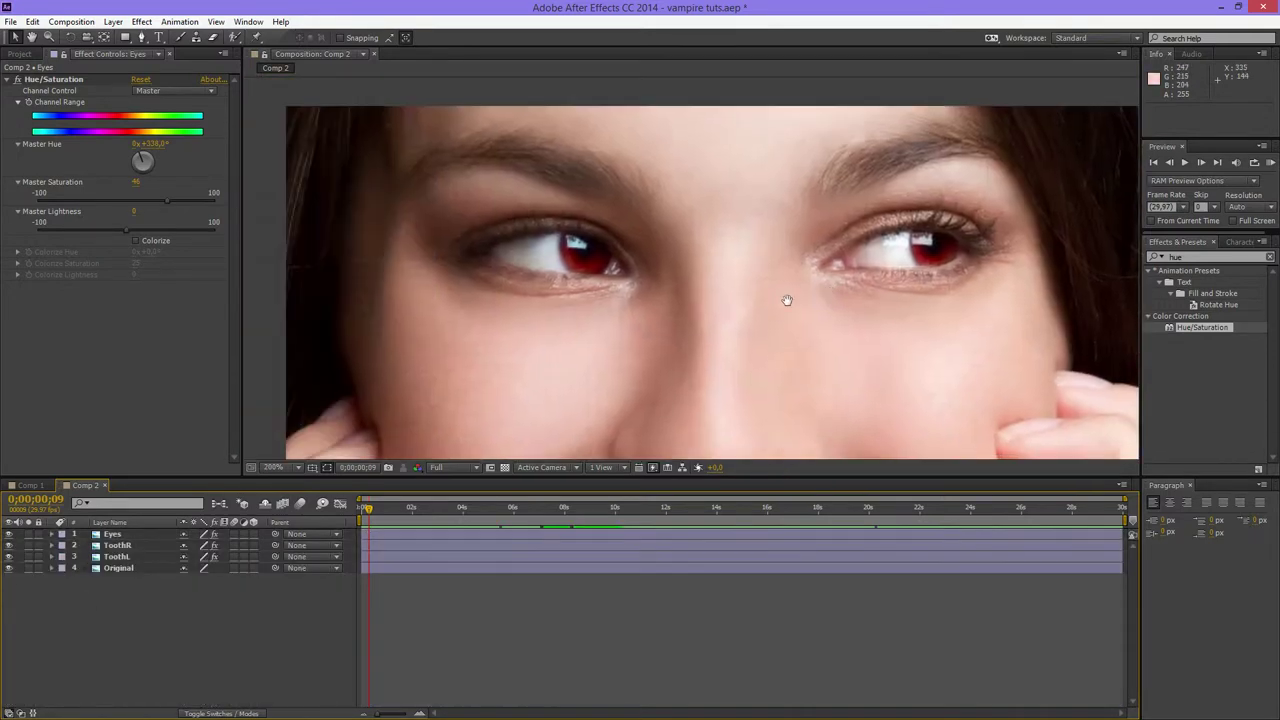
scroll(642, 296, "up", 4)
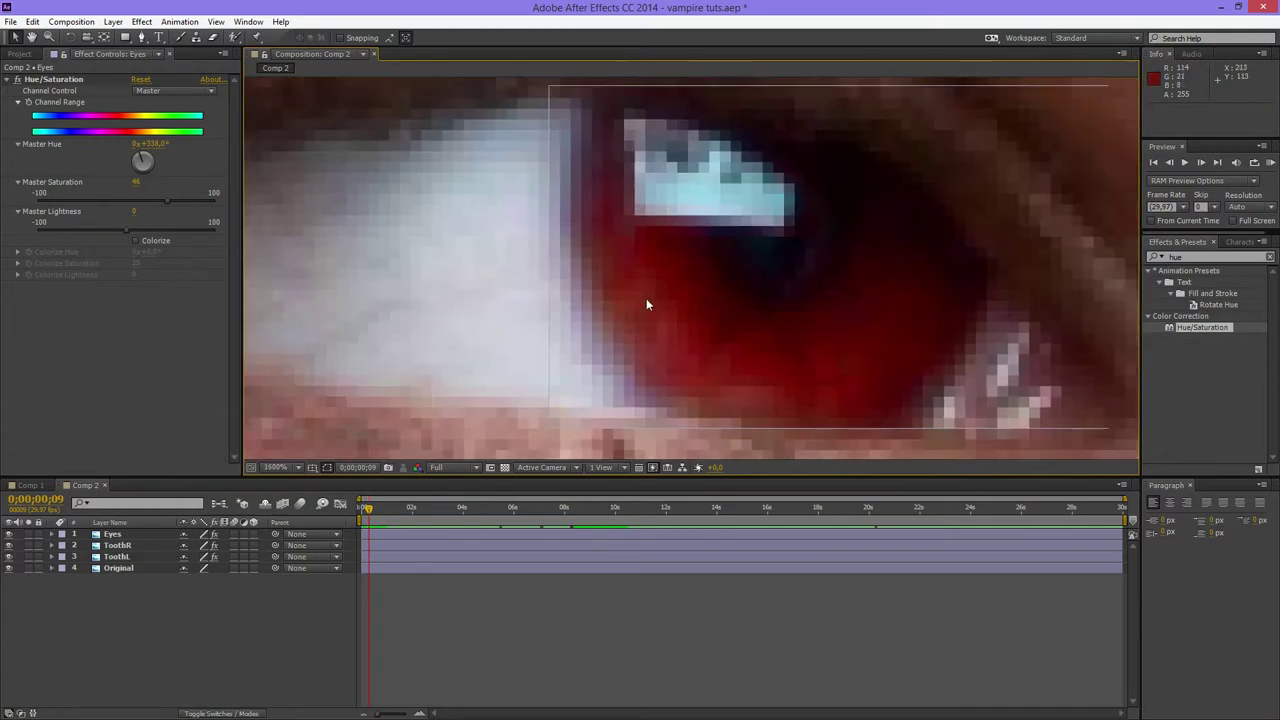
left_click_drag(723, 431, 544, 403)
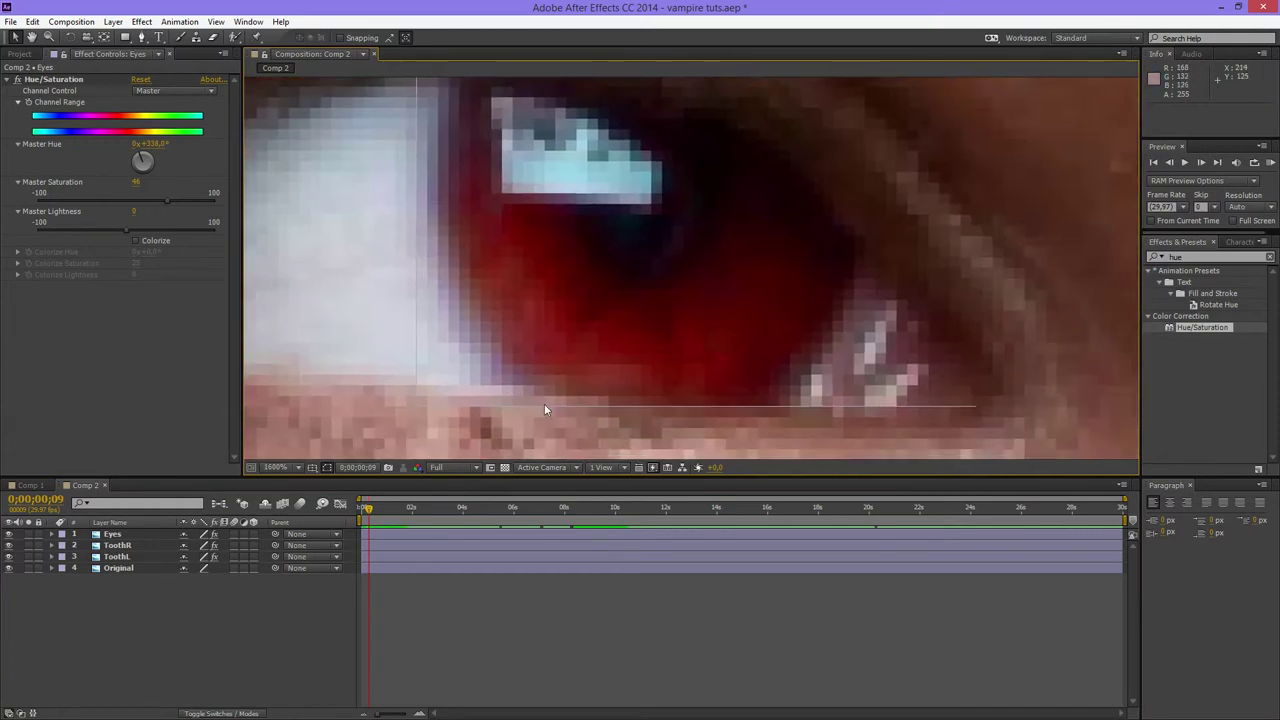
left_click_drag(813, 342, 610, 299)
scroll(902, 295, "down", 2)
left_click_drag(958, 298, 697, 298)
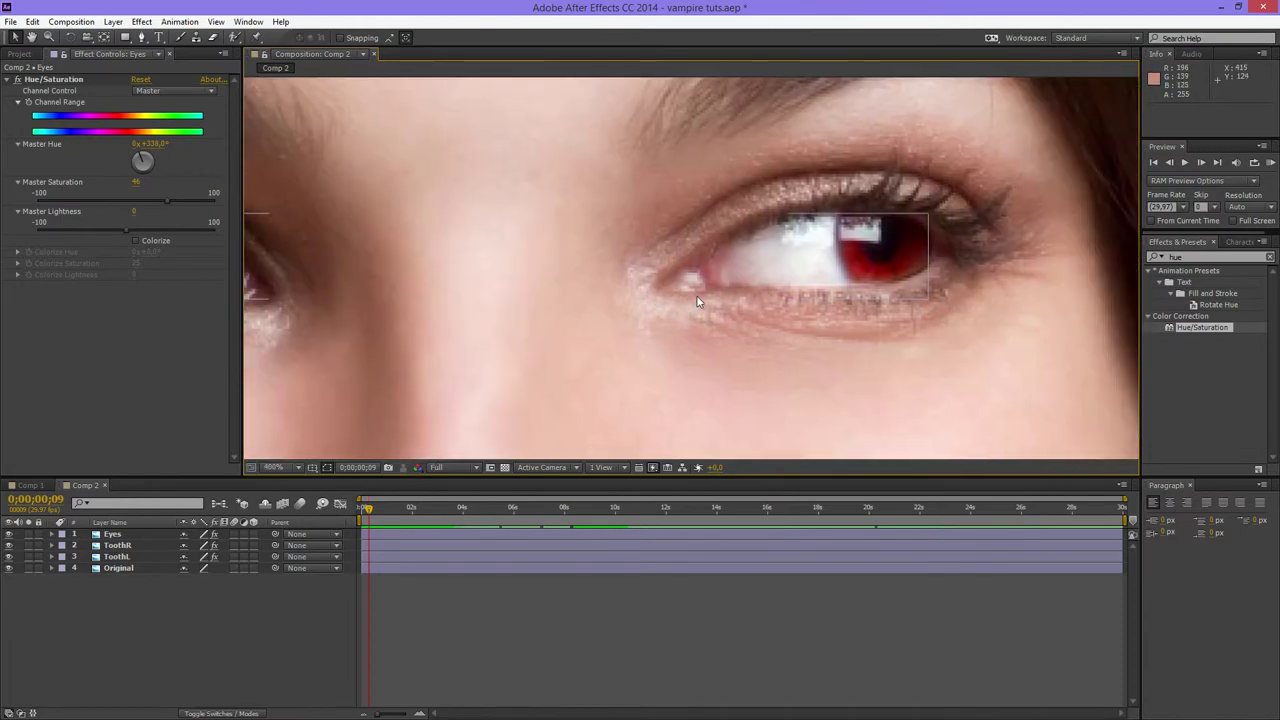
scroll(697, 297, "down", 1)
scroll(698, 301, "down", 2)
left_click_drag(700, 200, 521, 186)
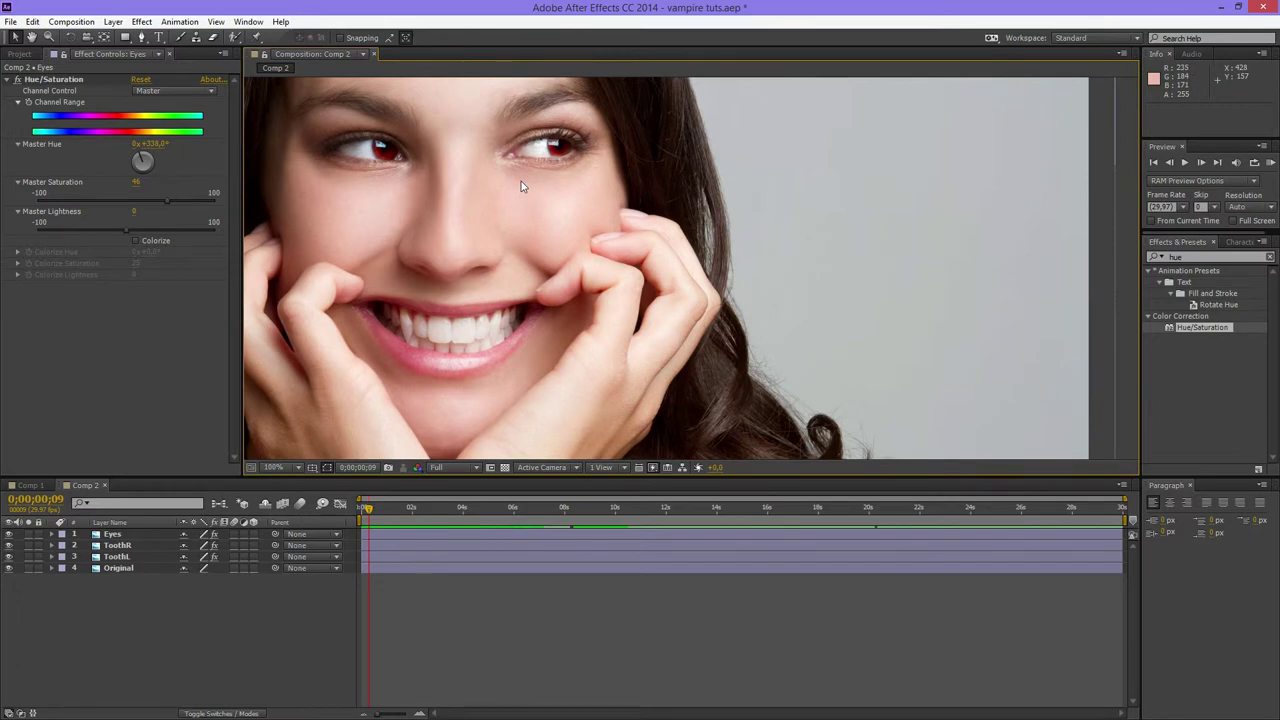
scroll(679, 86, "down", 1)
scroll(593, 340, "up", 1)
left_click_drag(597, 308, 633, 292)
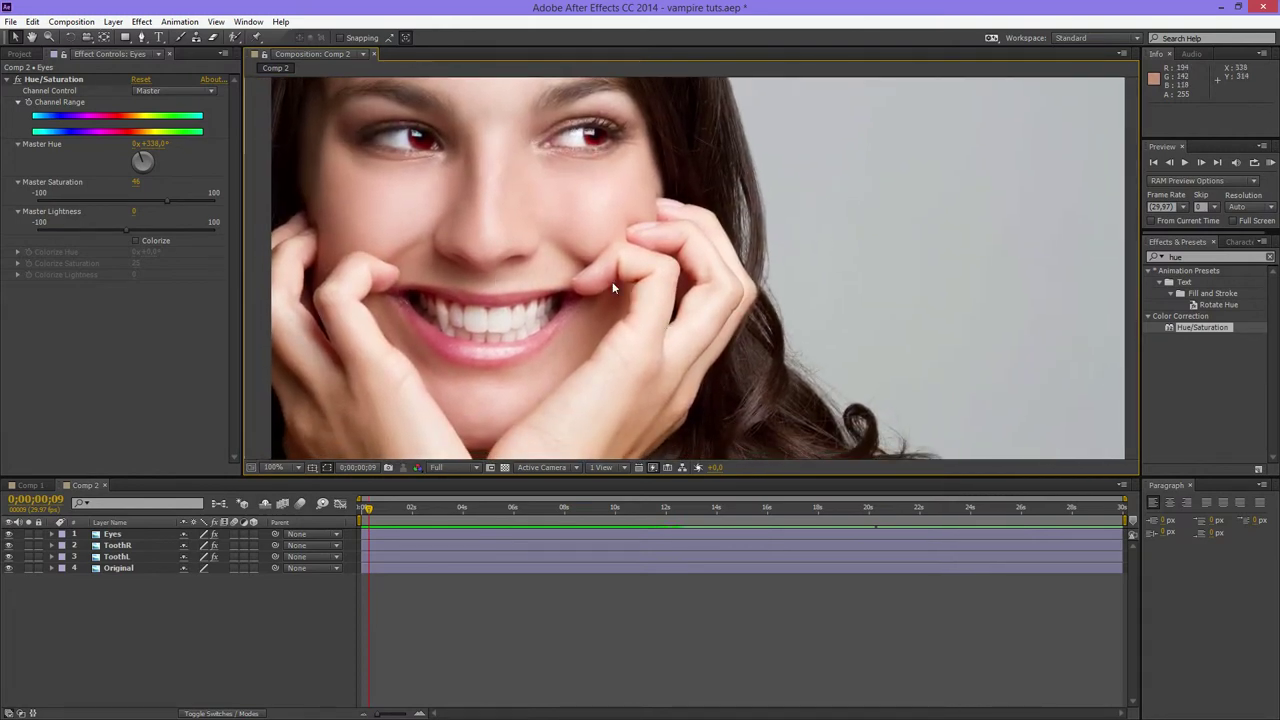
- Collapse the Hue/Saturation settings, and clear the effects search to list all effect categories
left_click(7, 79)
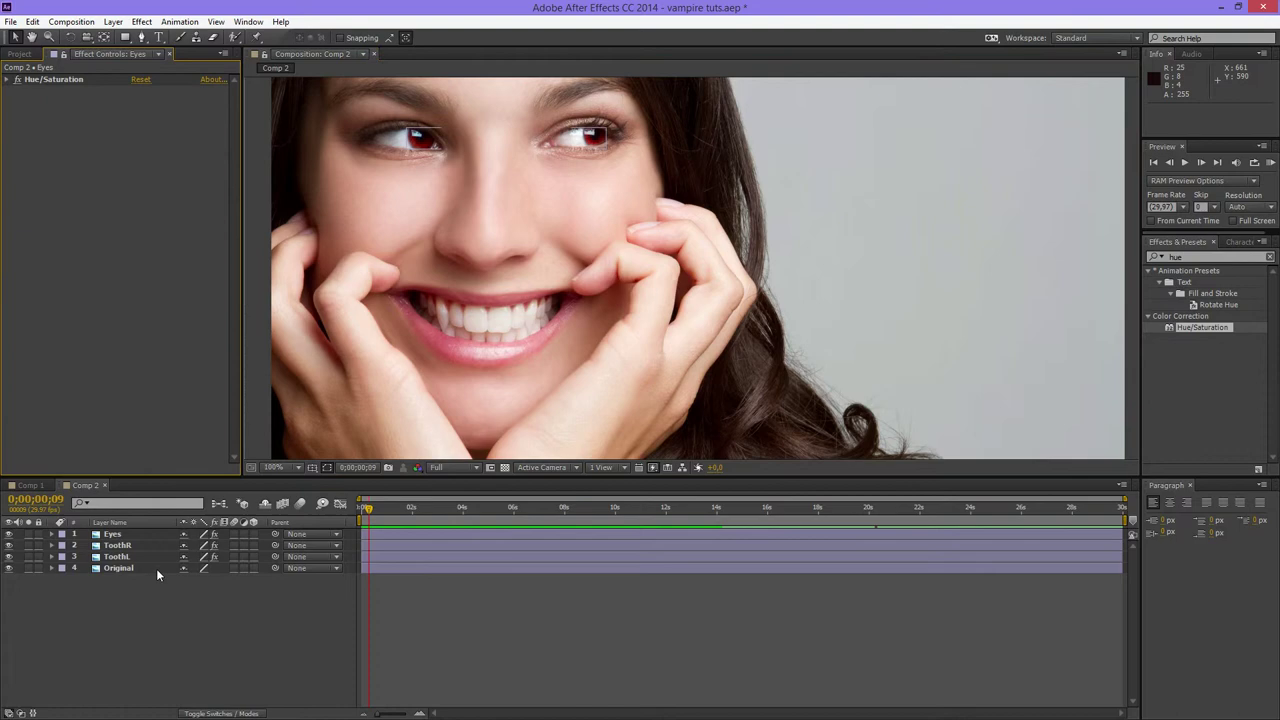
left_click(160, 603)
left_click(1241, 366)
left_click_drag(1262, 256, 900, 235)
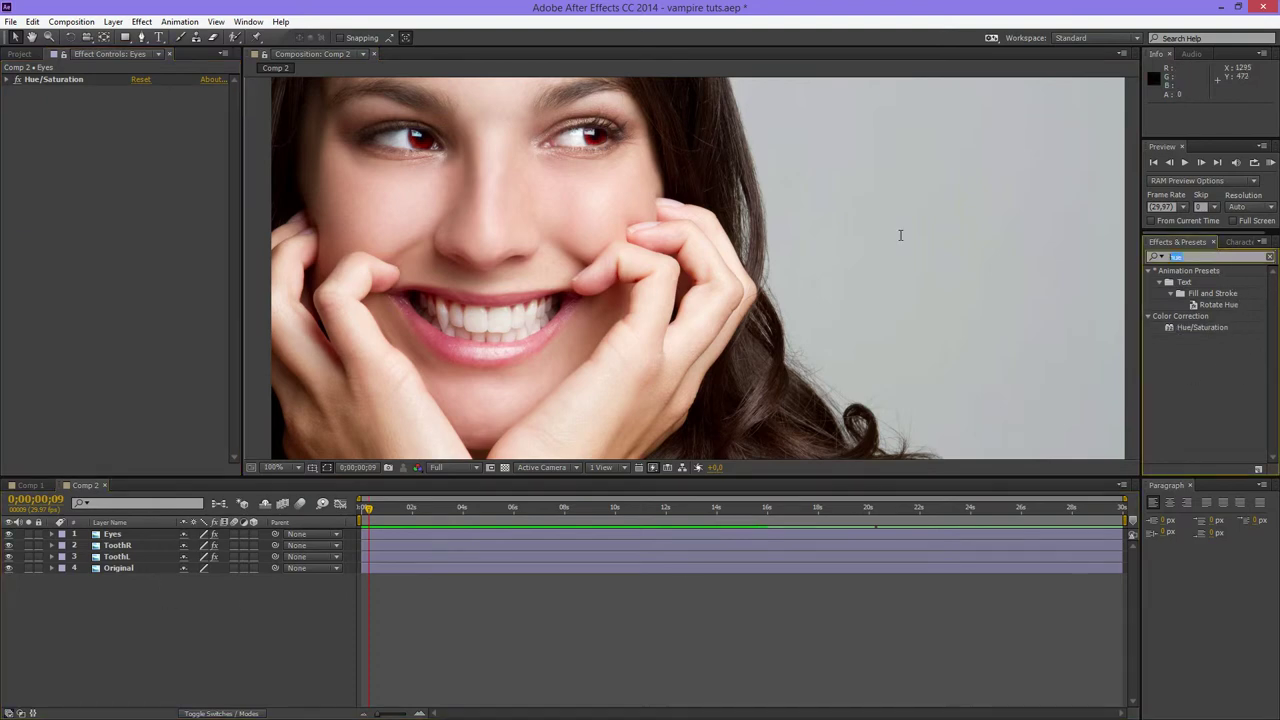
key("BackSpace")
left_click(204, 647)
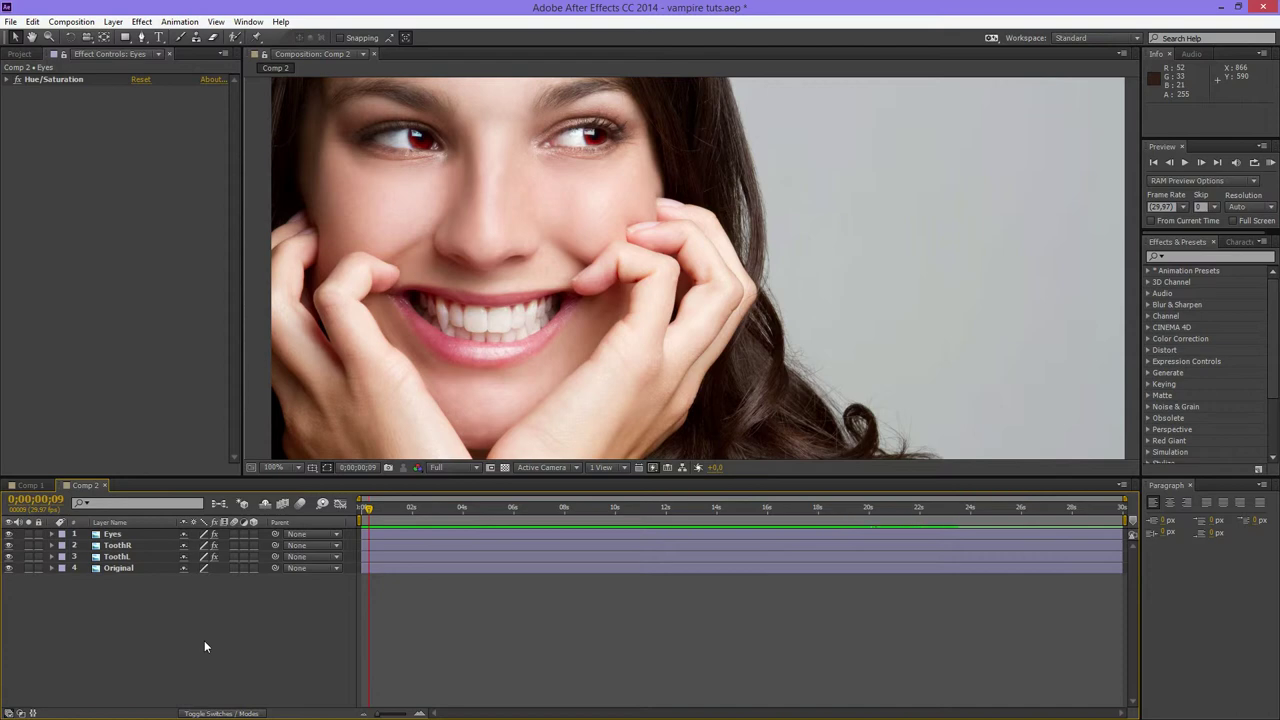
- Compare Comp 2 with the finished transformation in Comp 1, viewing Comp 1 from the start to frame 15
left_click(38, 487)
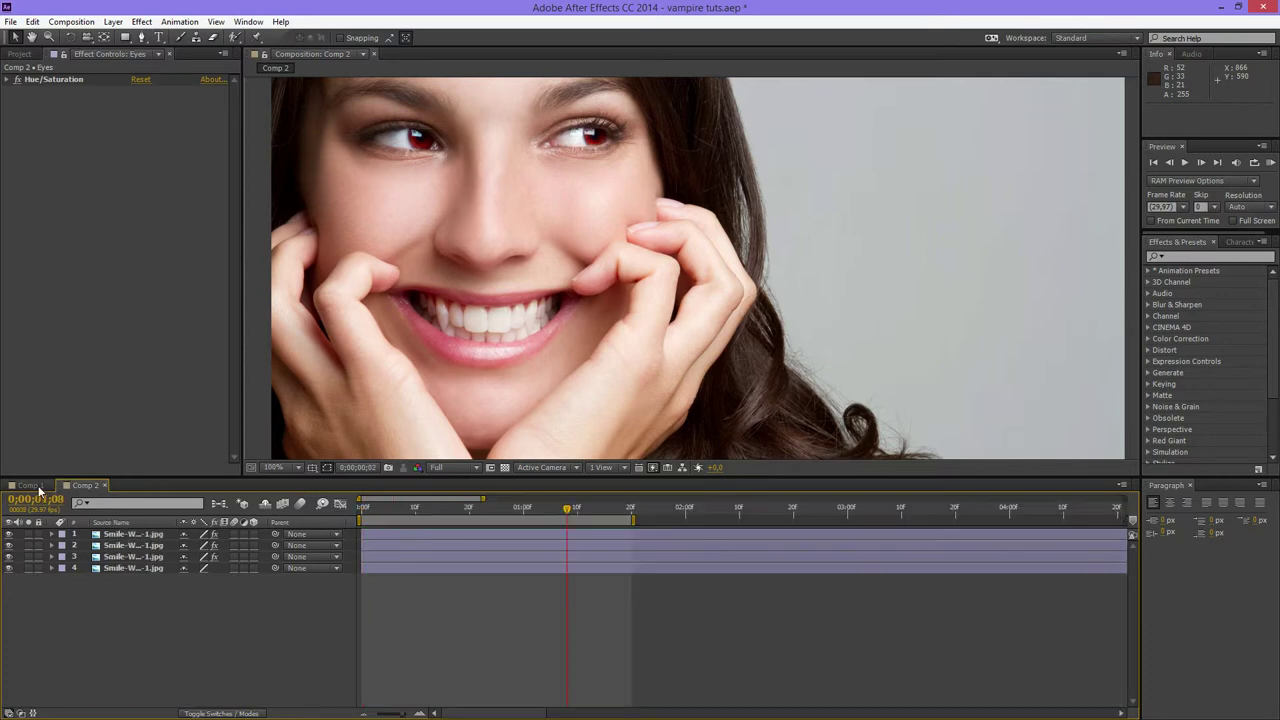
key("Home")
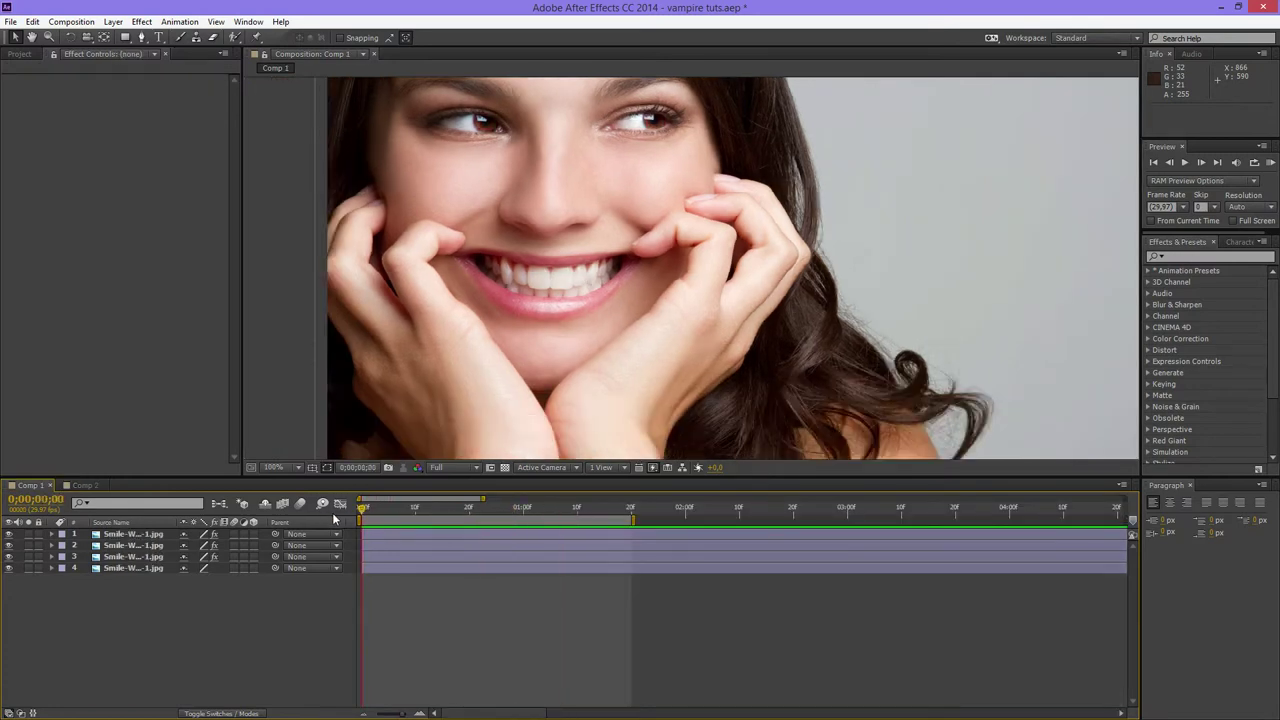
left_click_drag(362, 508, 442, 511)
left_click(84, 486)
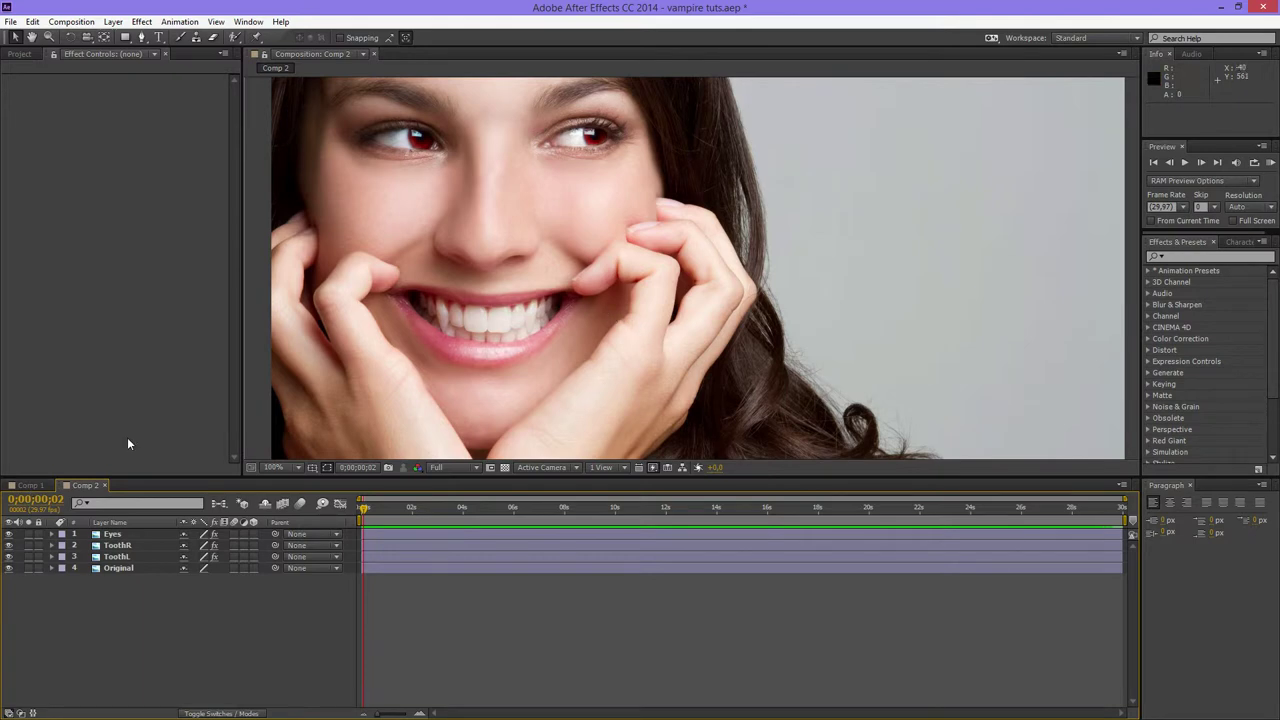
left_click(27, 486)
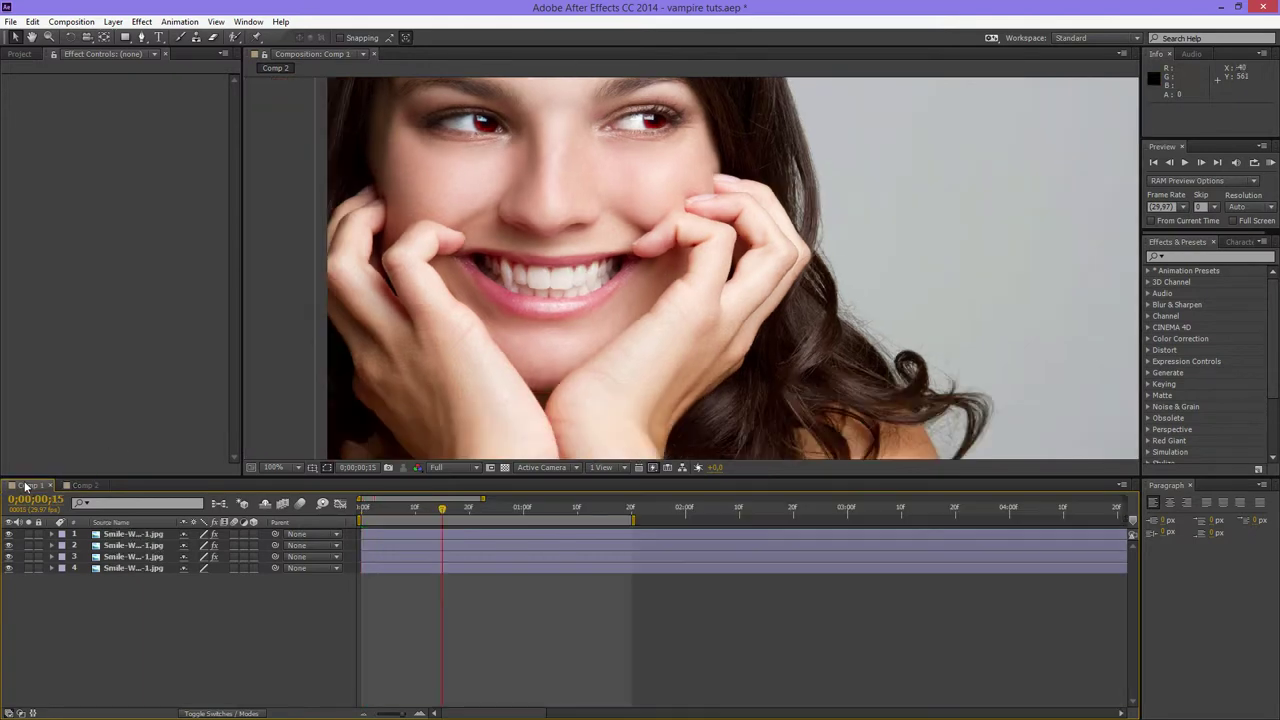
left_click(95, 486)
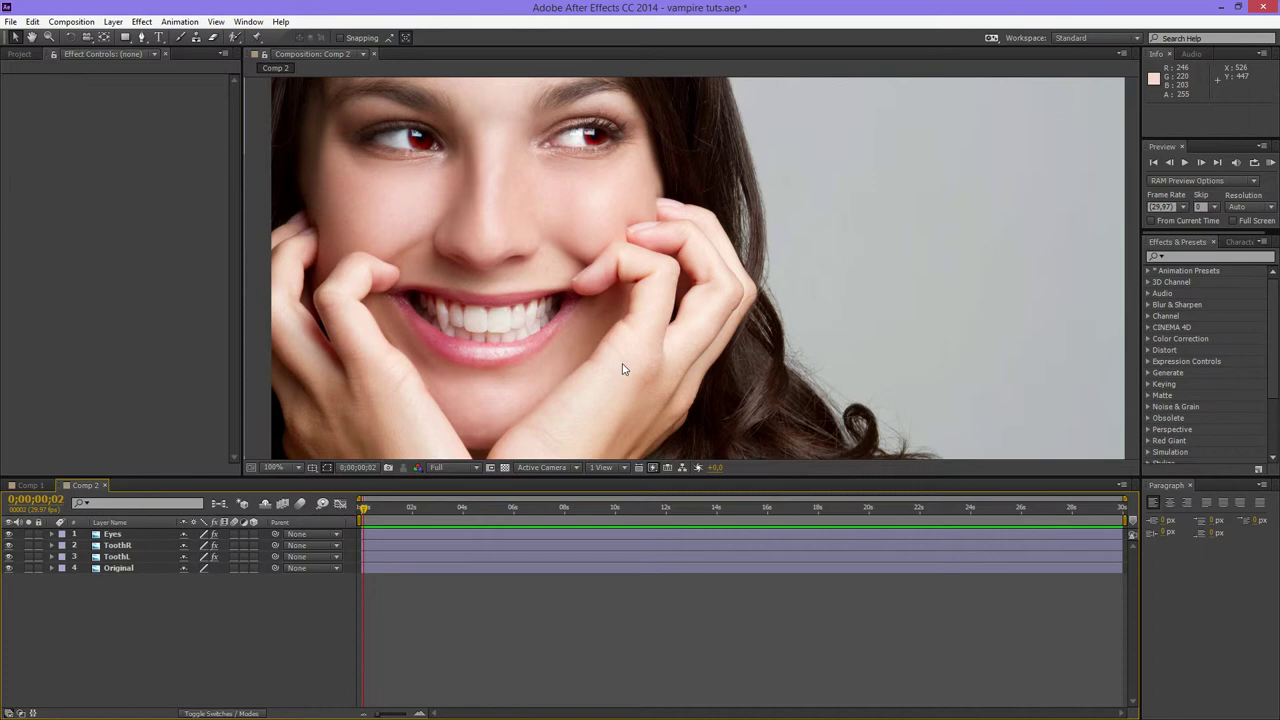
- Show the ToothL layer's Liquify settings, including its Distortion Percentage
left_click(117, 556)
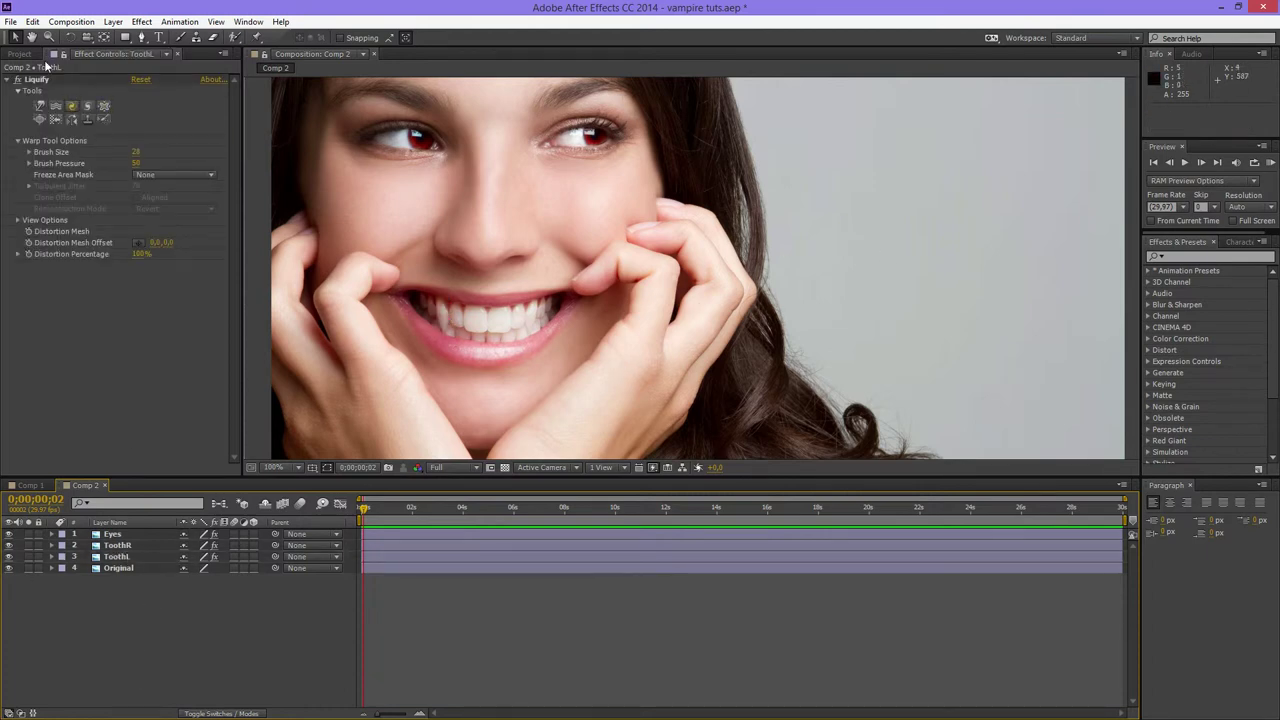
left_click(9, 79)
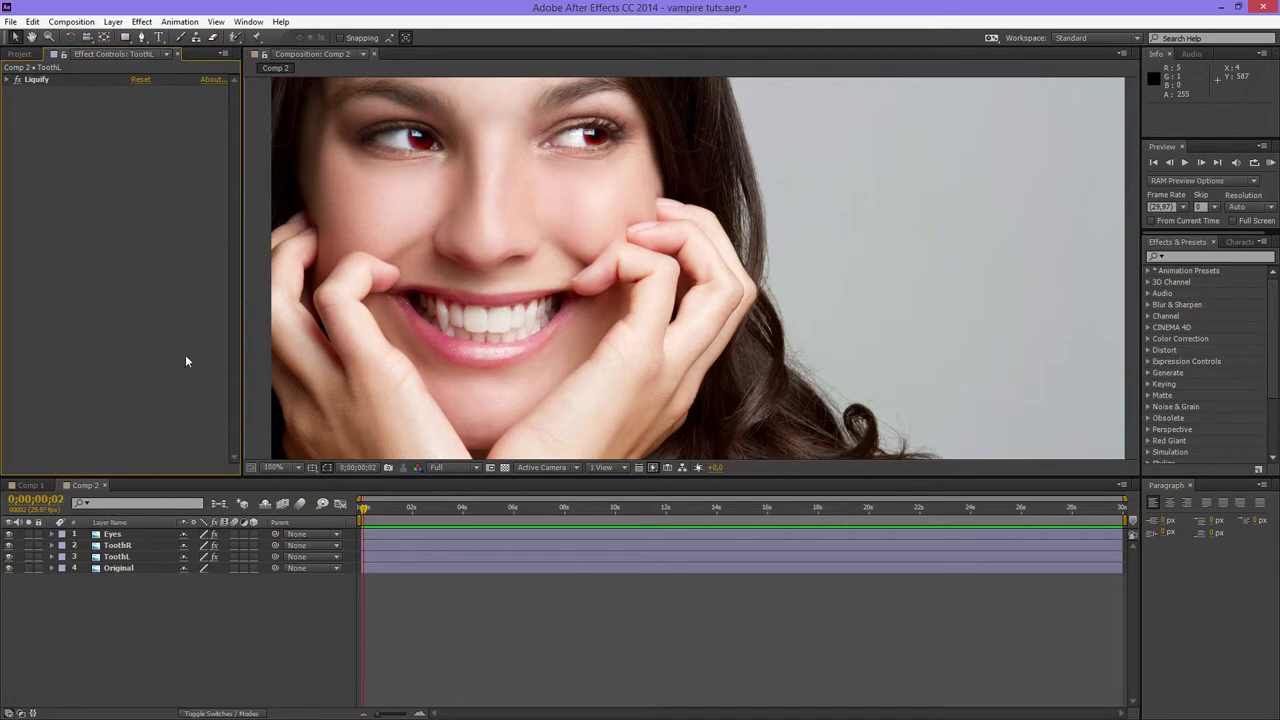
left_click(16, 84)
left_click(464, 680)
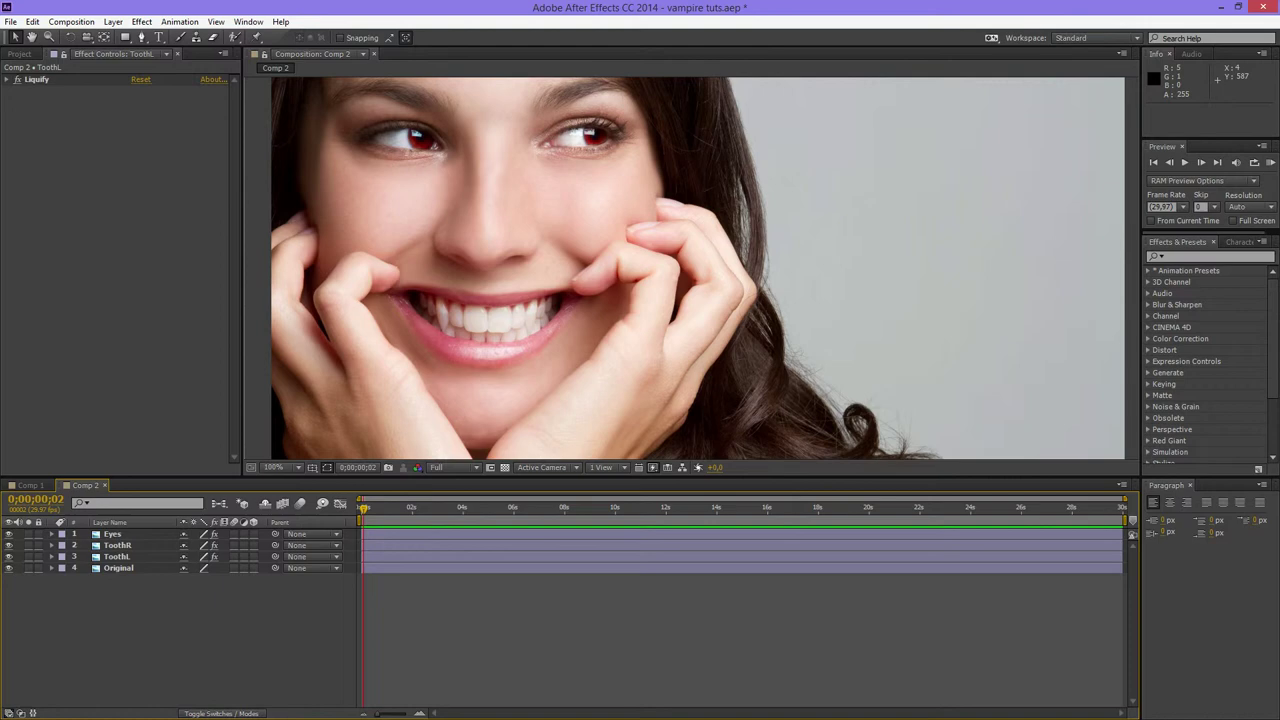
left_click(9, 79)
left_click(106, 623)
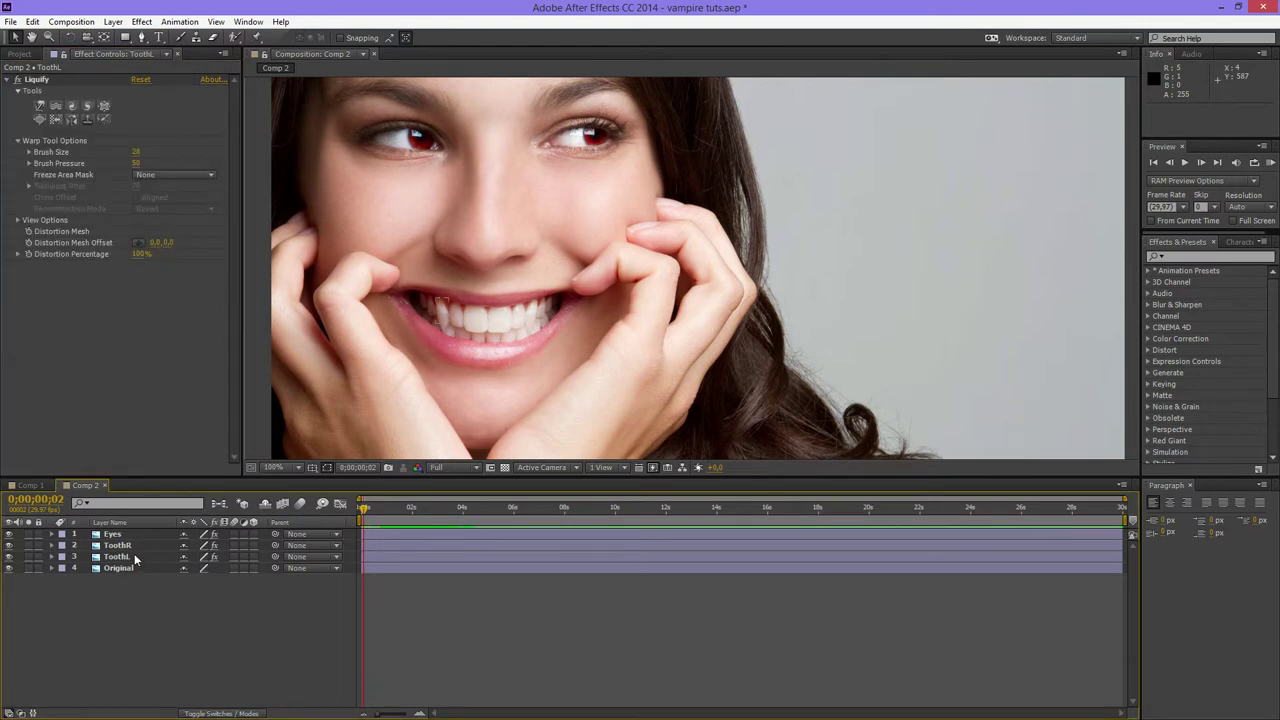
- Check which teeth the ToothL and ToothR layers cover, and show each layer's Liquify settings
left_click(128, 557)
left_click(128, 546, "ctrl")
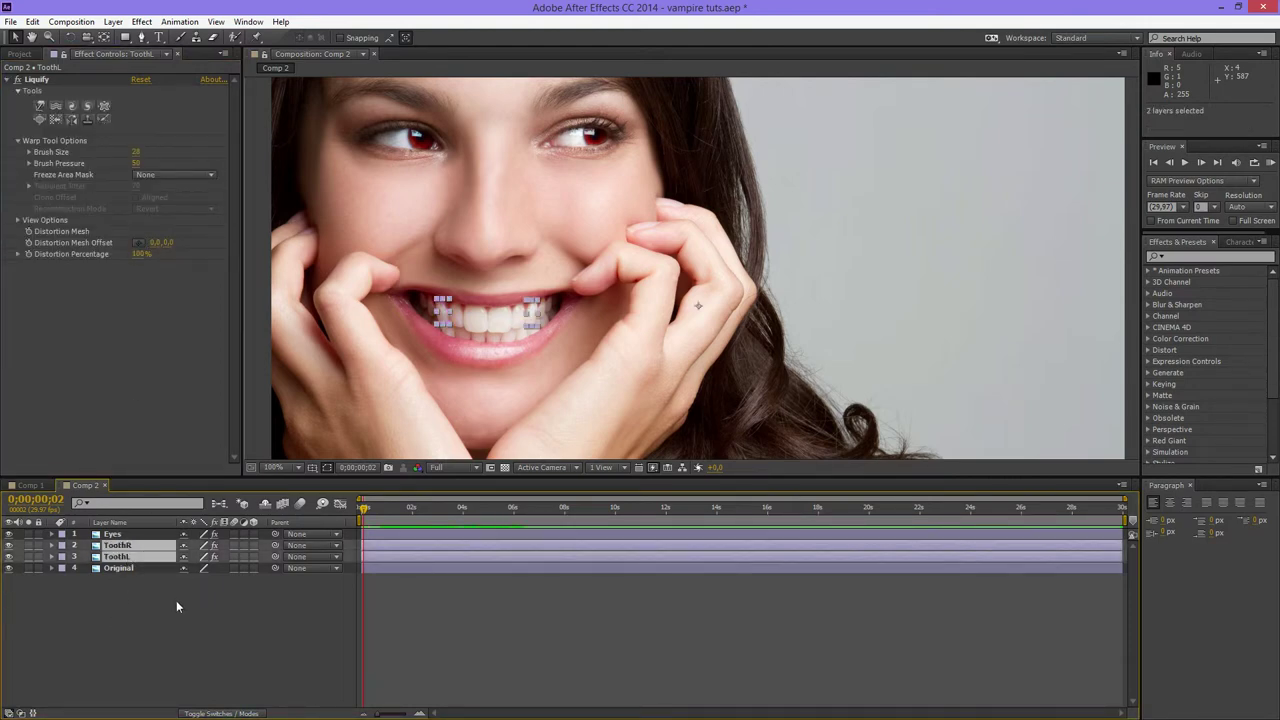
left_click(145, 591)
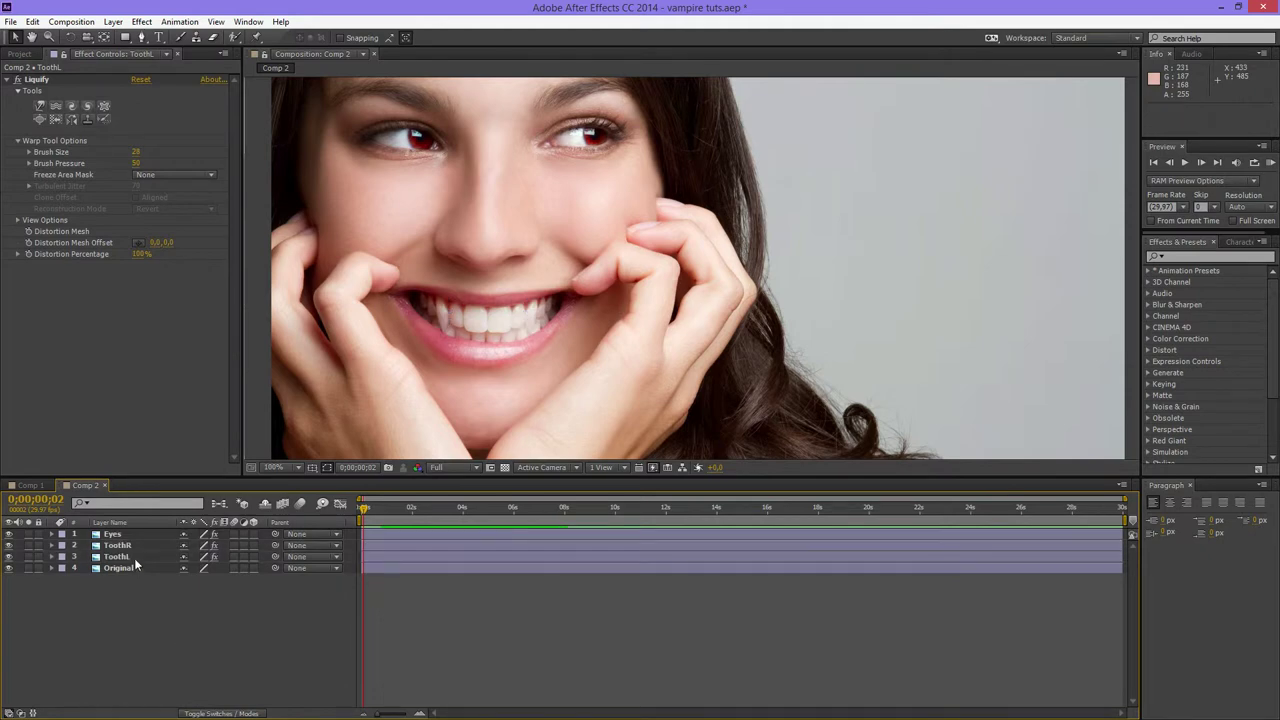
left_click(140, 557)
left_click(143, 548)
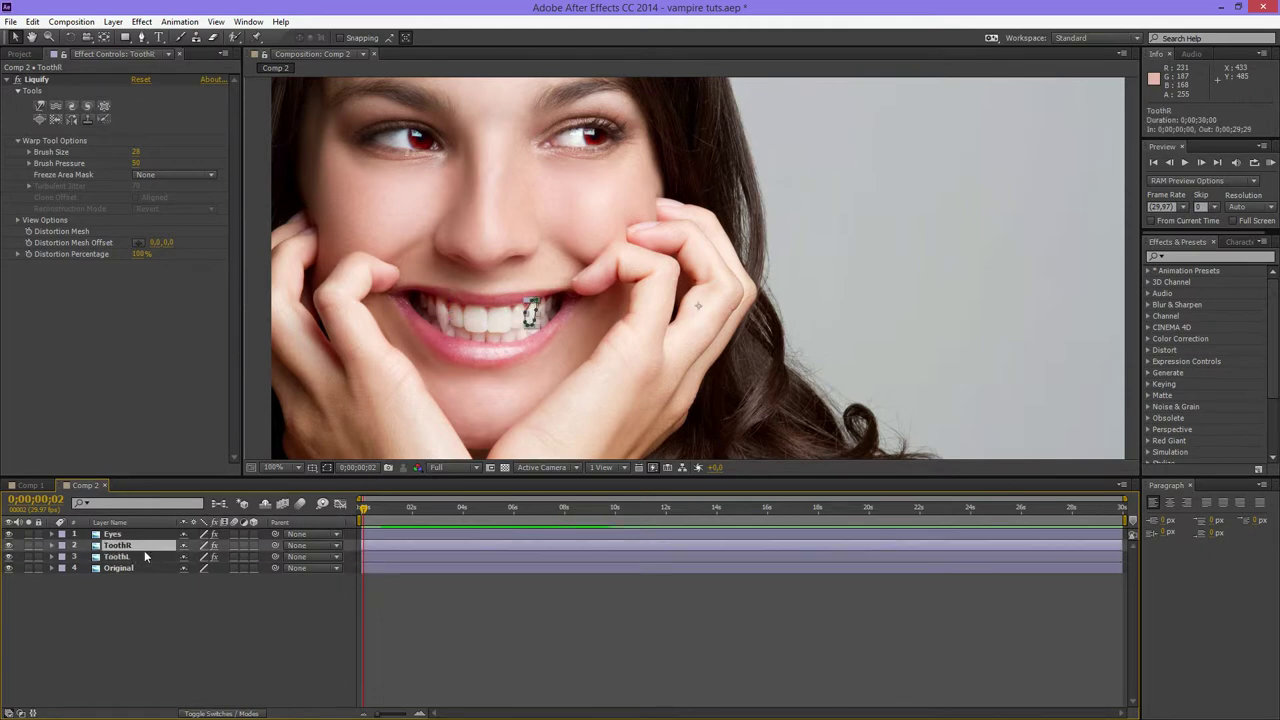
- Set the ToothL layer's Liquify Distortion Percentage to 0% and start keyframing it at frame 2
left_click(147, 557)
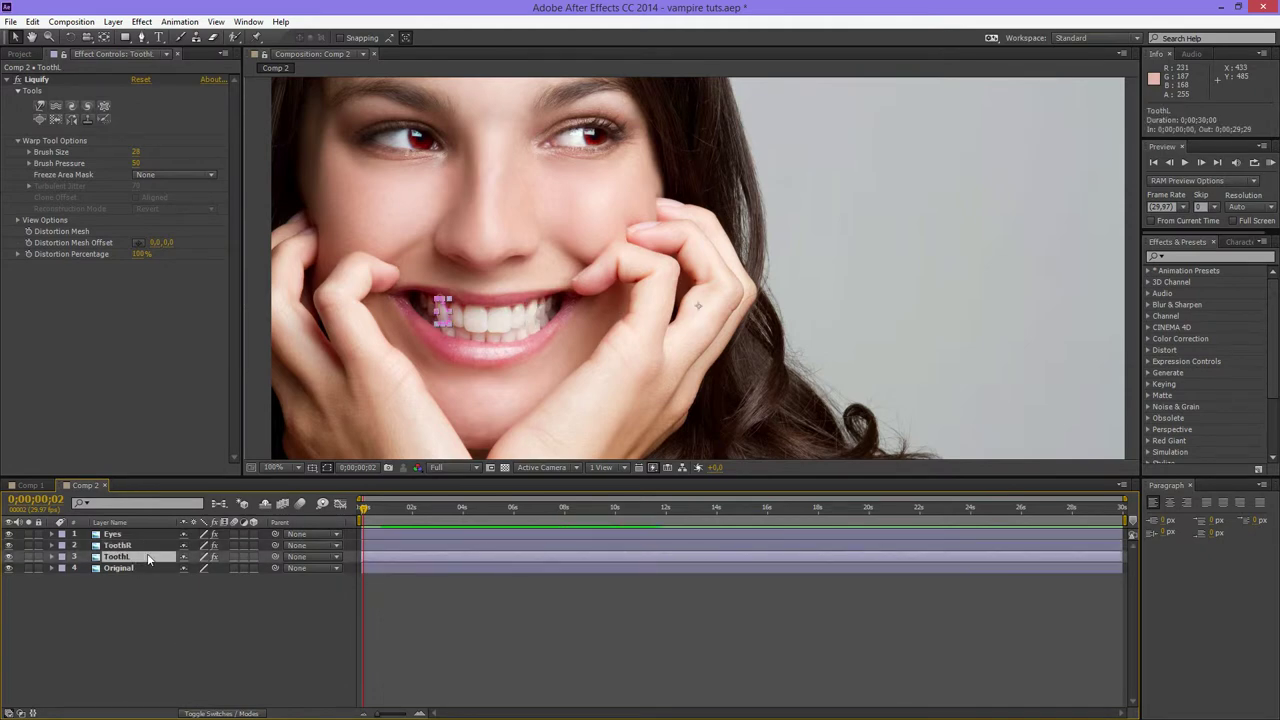
left_click(17, 143)
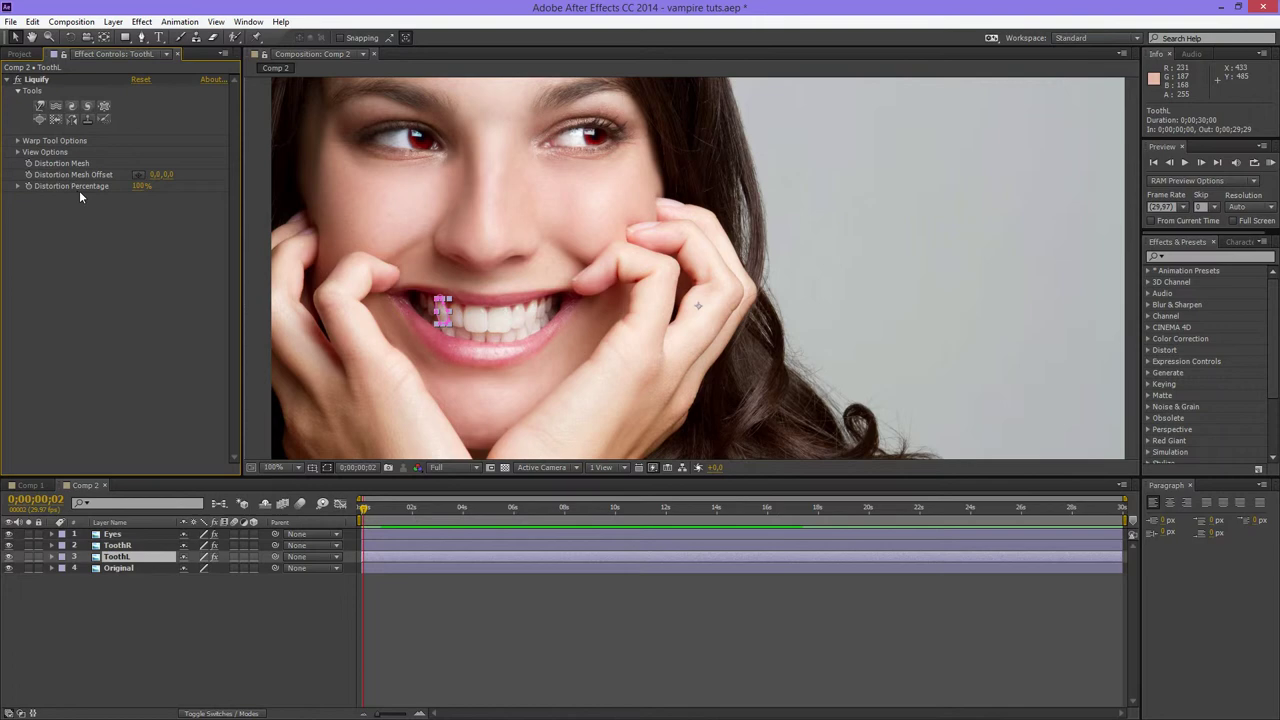
left_click(136, 188)
type("0")
key("Return")
left_click(172, 613)
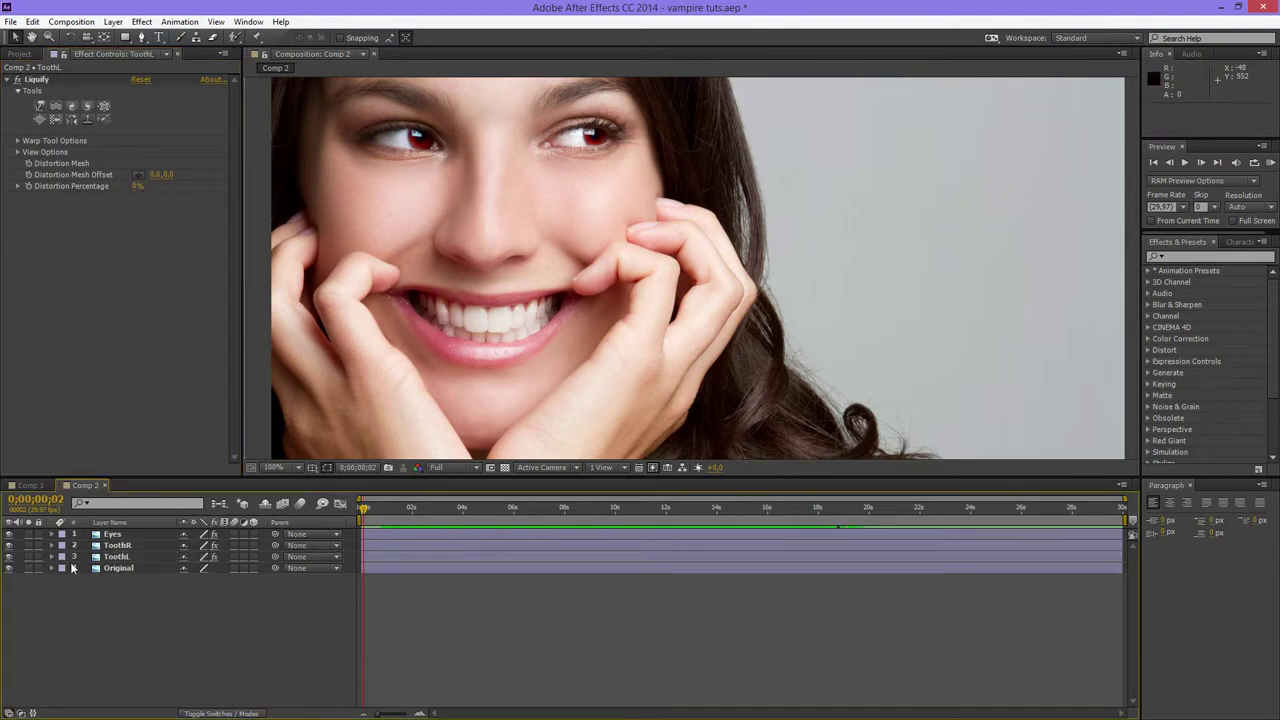
left_click(126, 558)
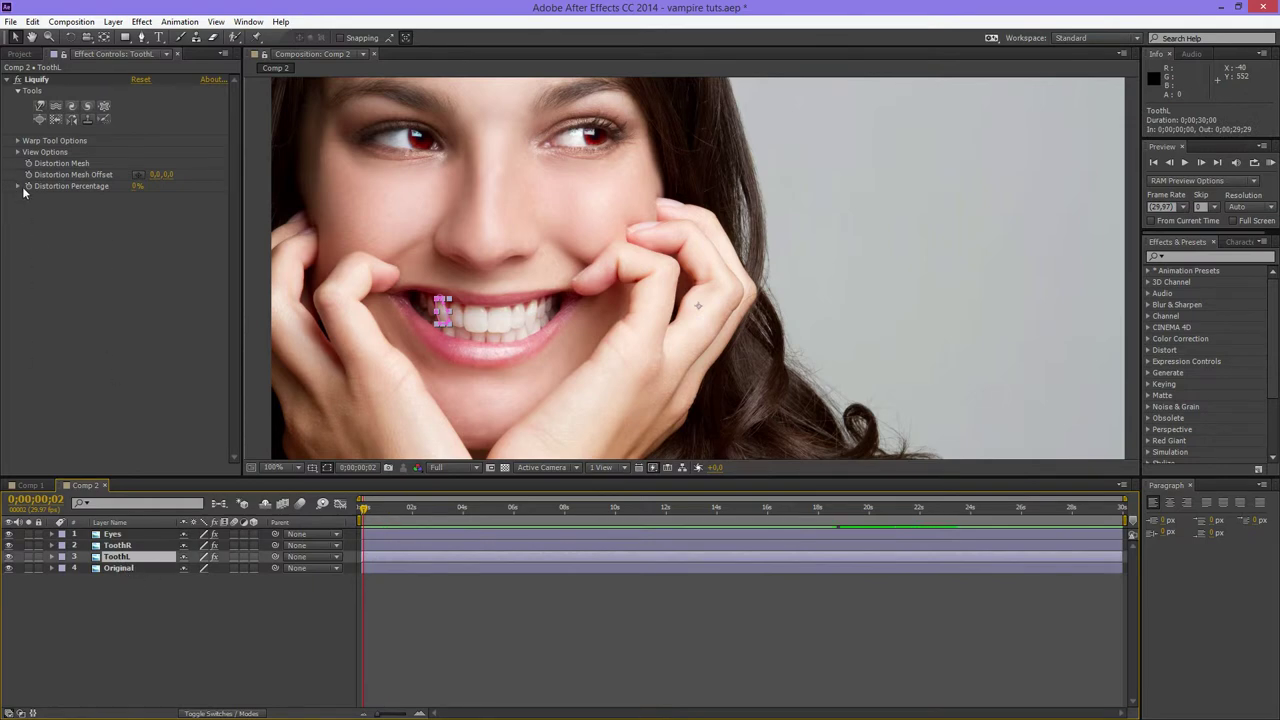
left_click(150, 269)
- Lower the ToothR layer's Liquify Distortion Percentage to 0% and start keyframing it at frame 2
left_click(118, 548)
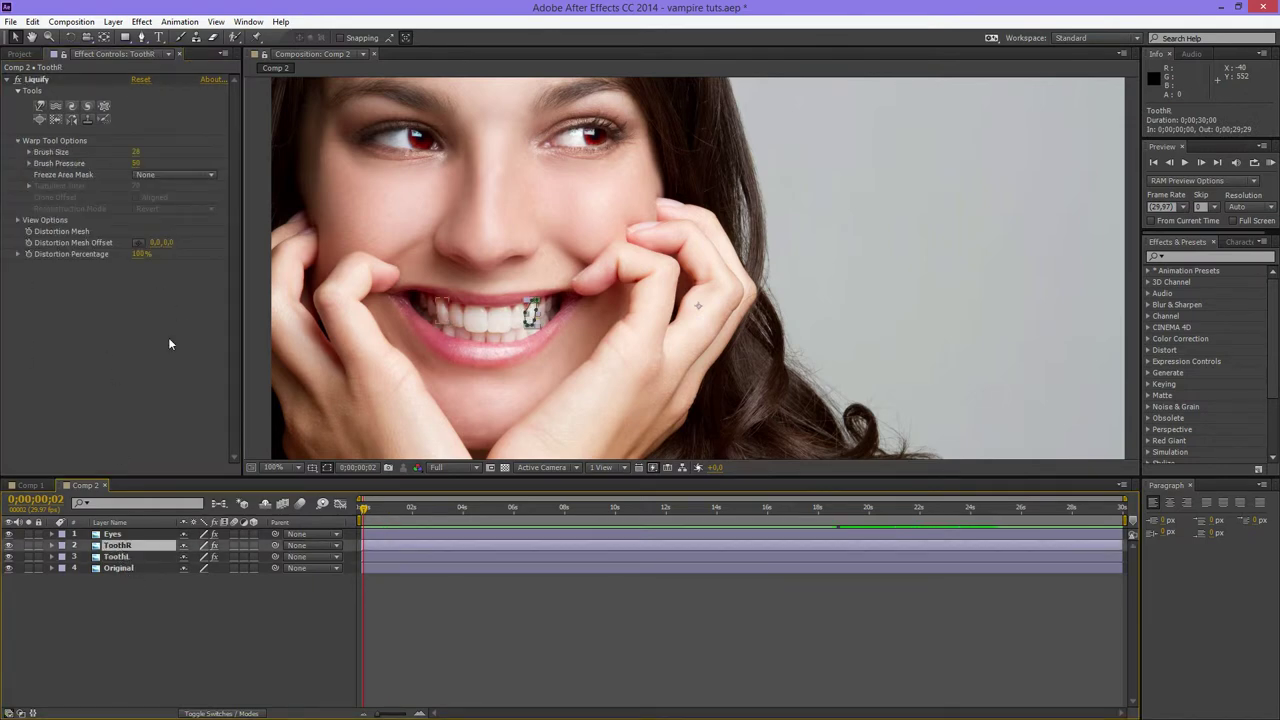
left_click_drag(141, 254, 36, 258)
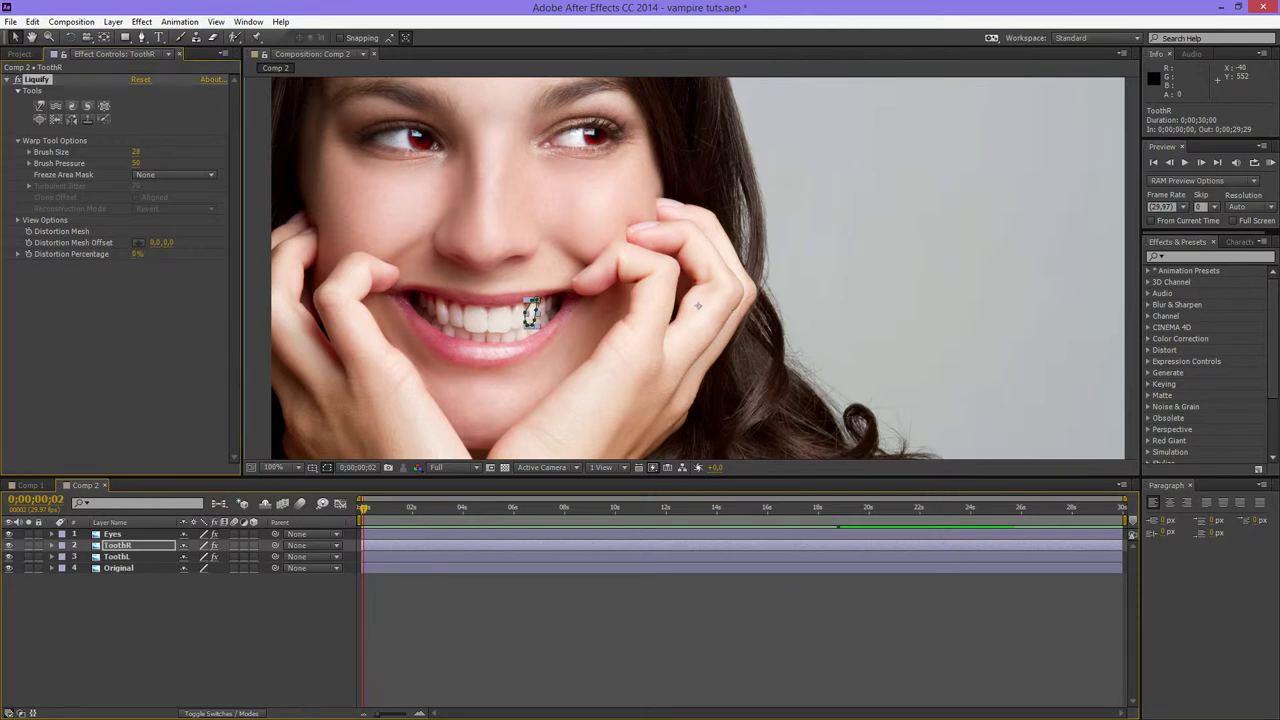
left_click(29, 254)
left_click(29, 254)
- Keyframe the ToothR layer's Distortion Percentage at 100% on frame 9
left_click(380, 510)
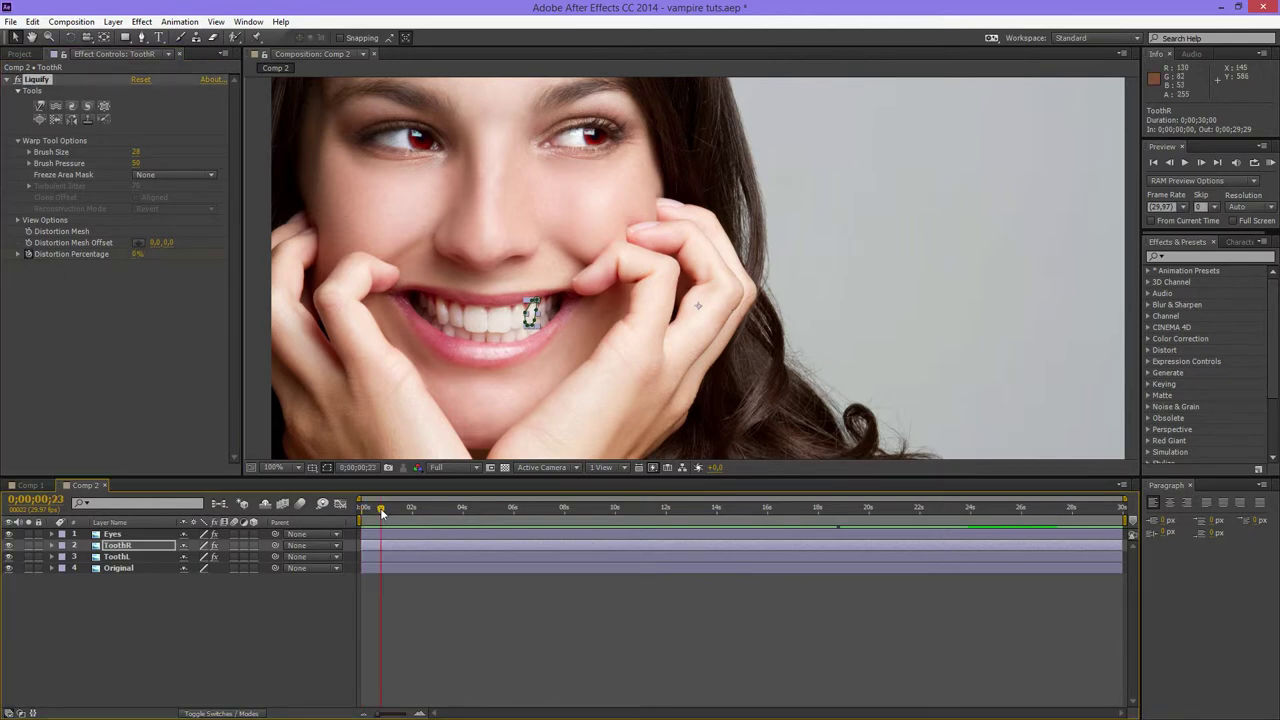
left_click_drag(380, 510, 368, 510)
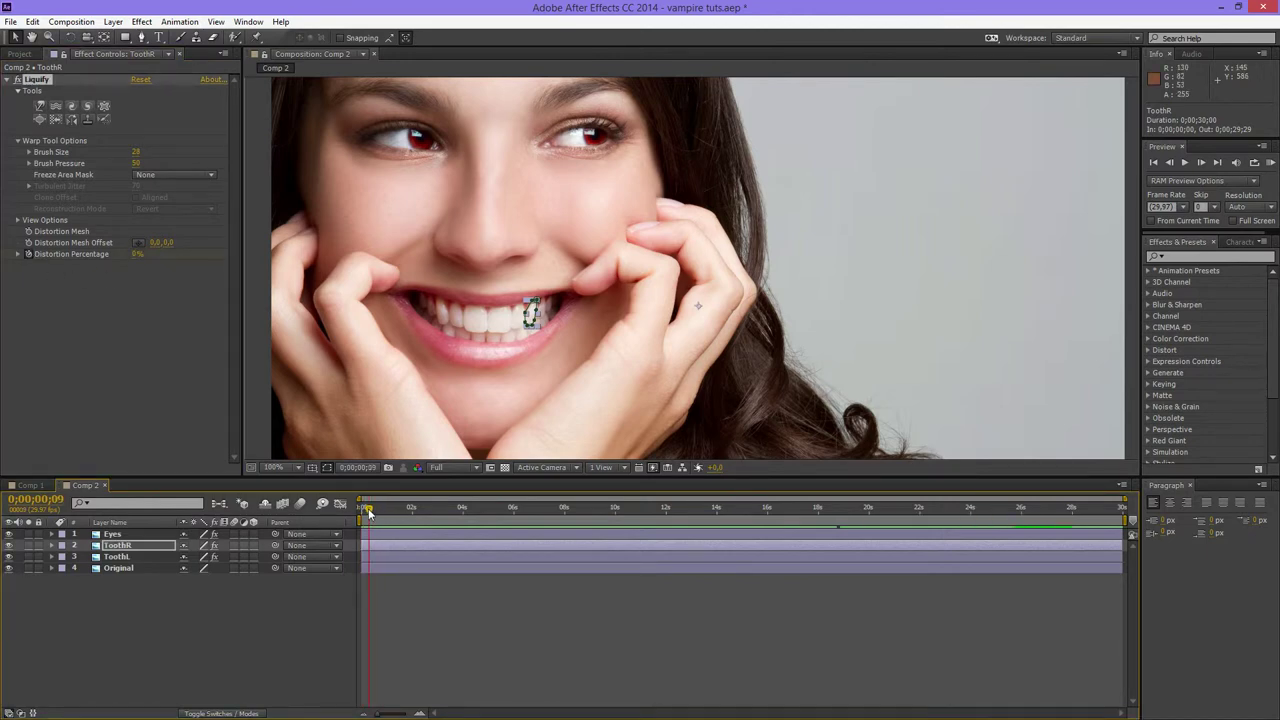
left_click(140, 254)
type("100")
key("Return")
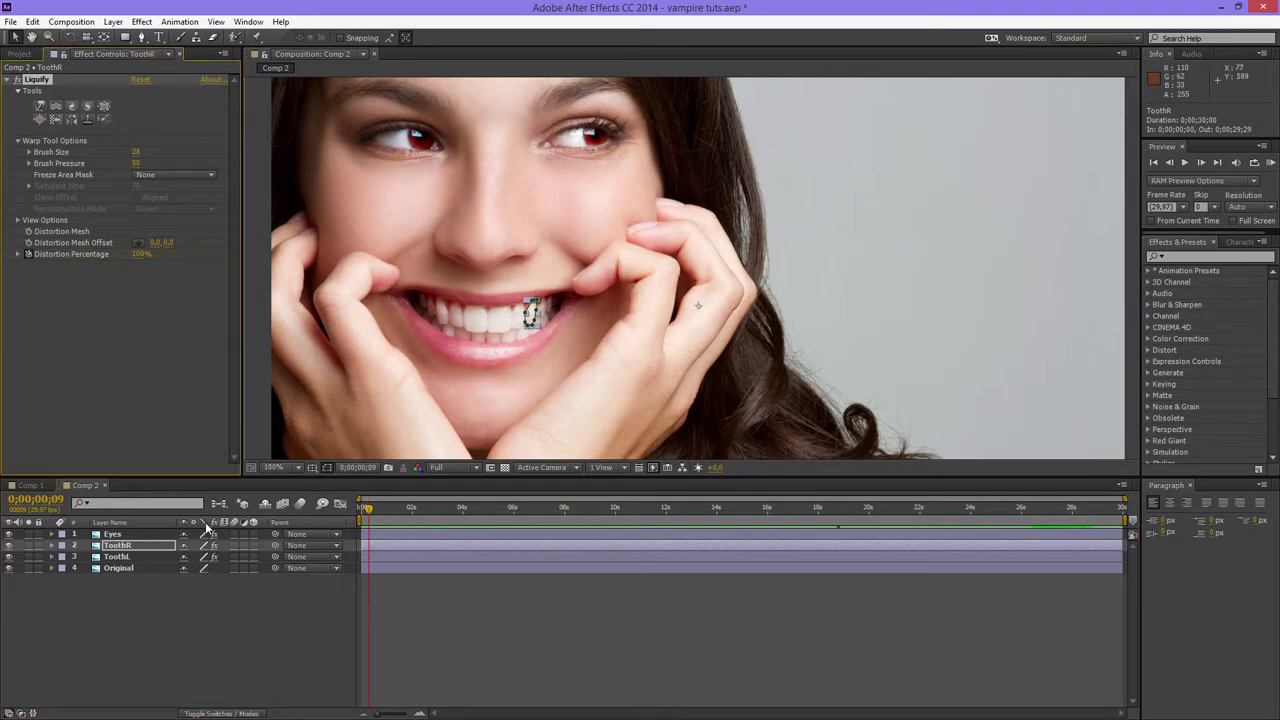
- Keyframe the ToothL layer's Distortion Percentage at 100% on frame 9
left_click(116, 557)
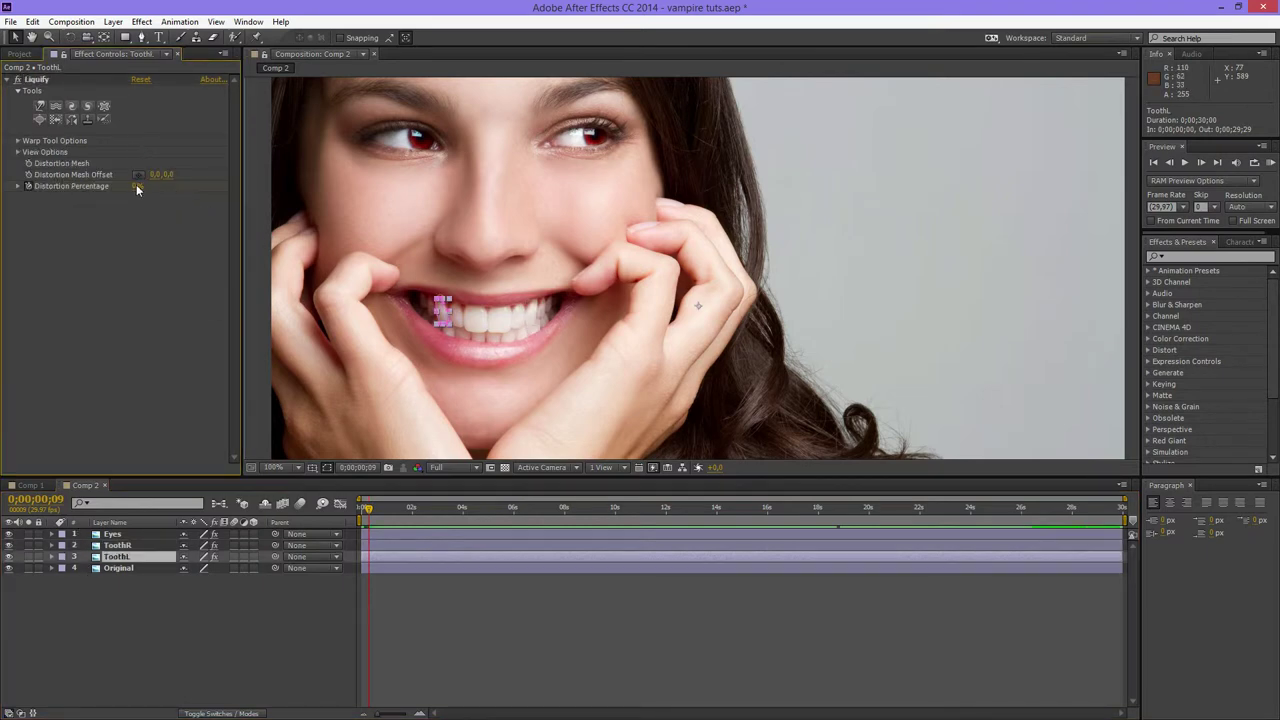
type("100")
key("Return")
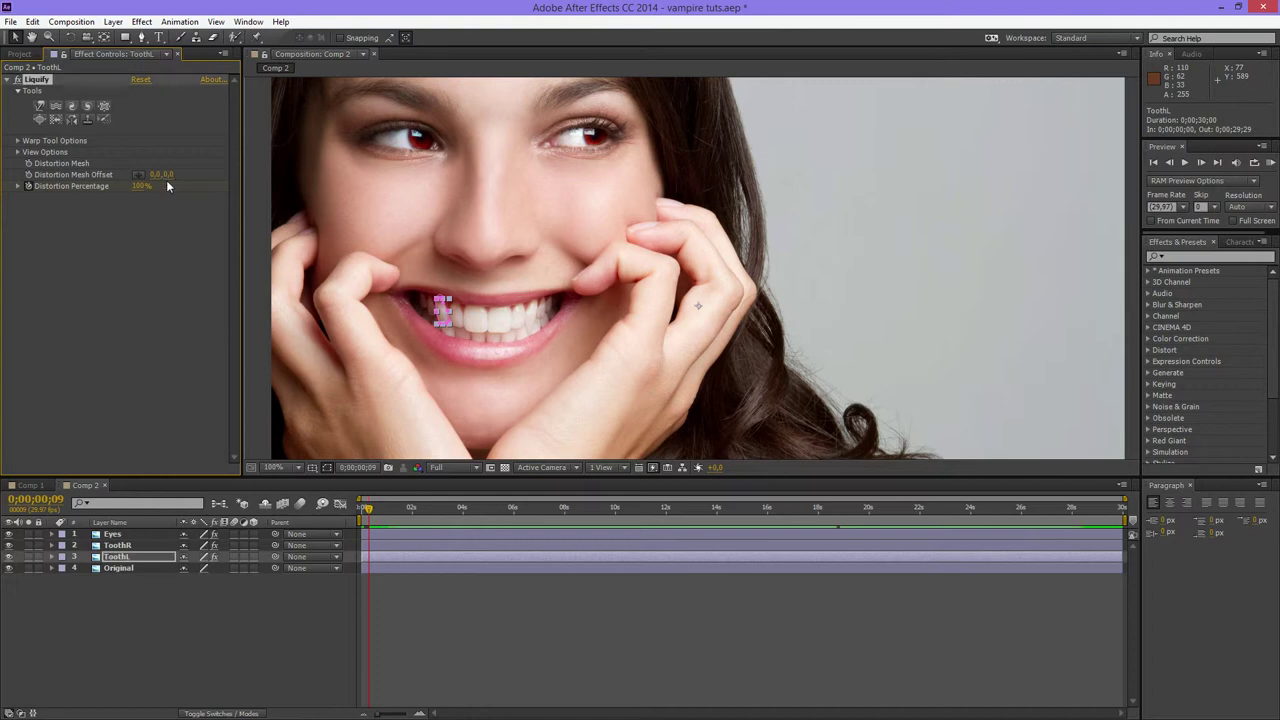
left_click(167, 633)
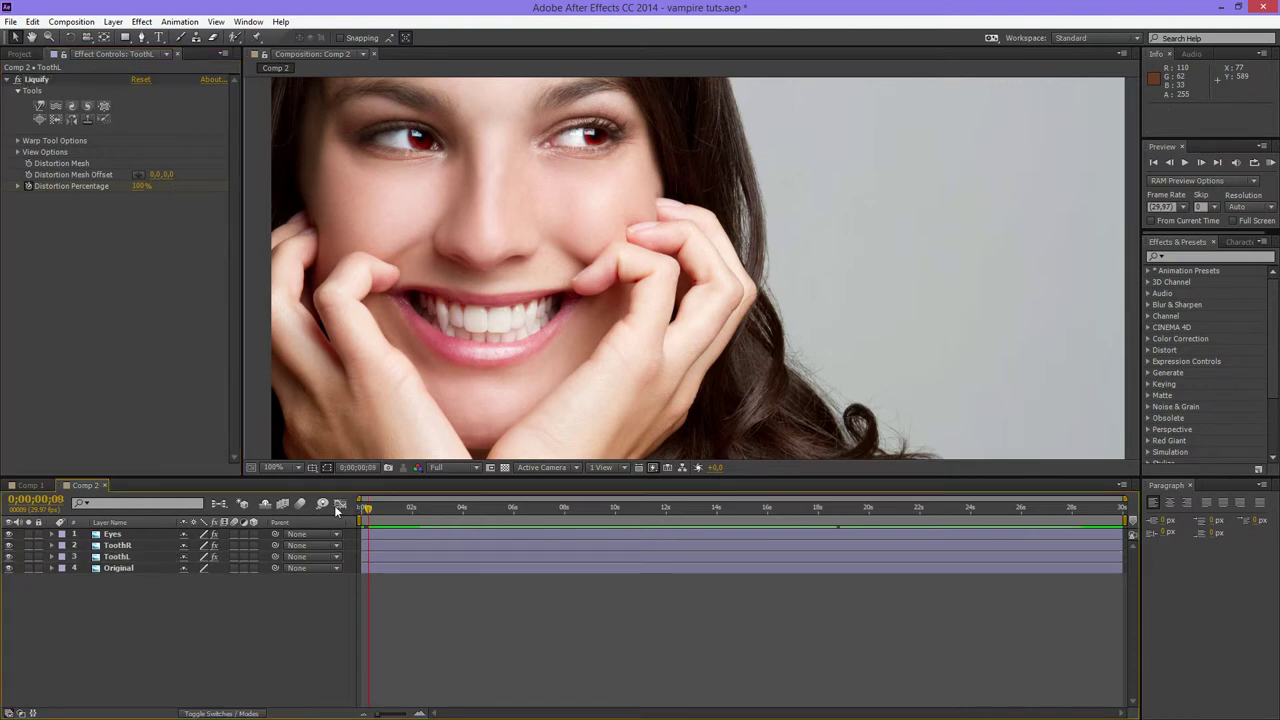
- Return to the first frame of Comp 2 and run a RAM preview of the growing fangs
left_click_drag(367, 512, 361, 512)
left_click(1271, 163)
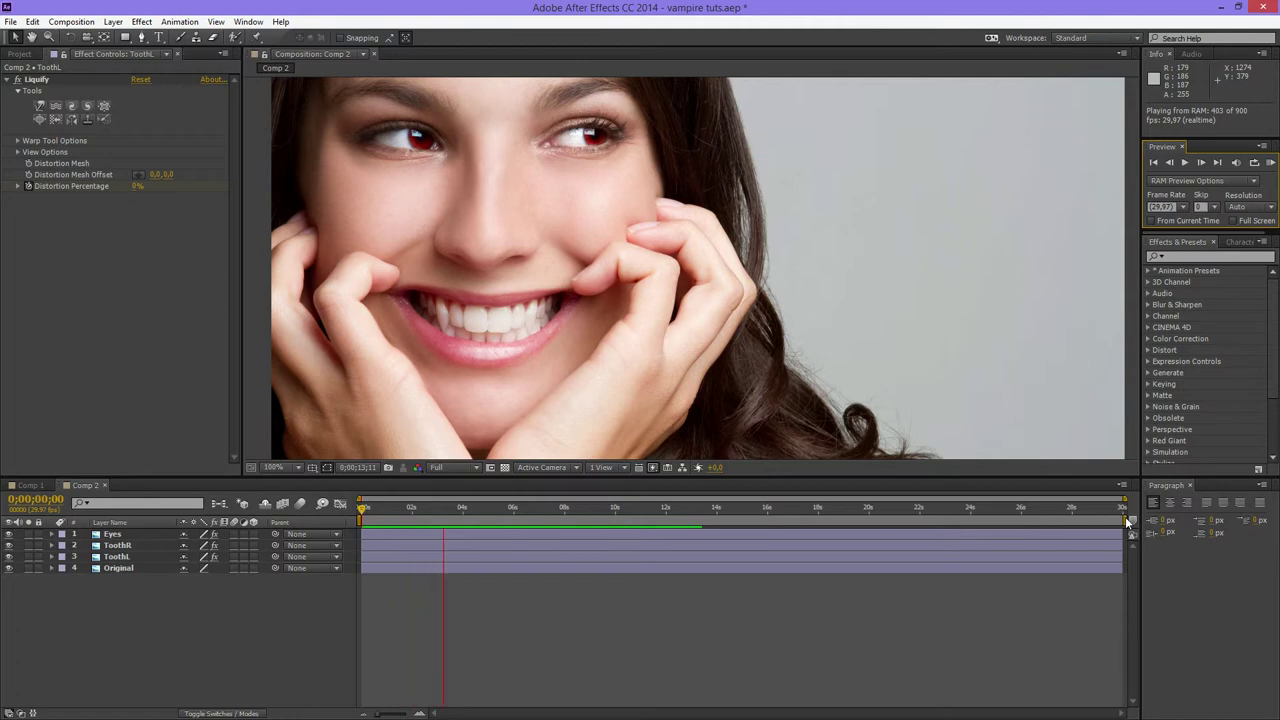
key("space")
- Shorten Comp 2's work area to about 6 seconds, and RAM-preview the fang animation within that range
left_click_drag(1127, 521, 519, 531)
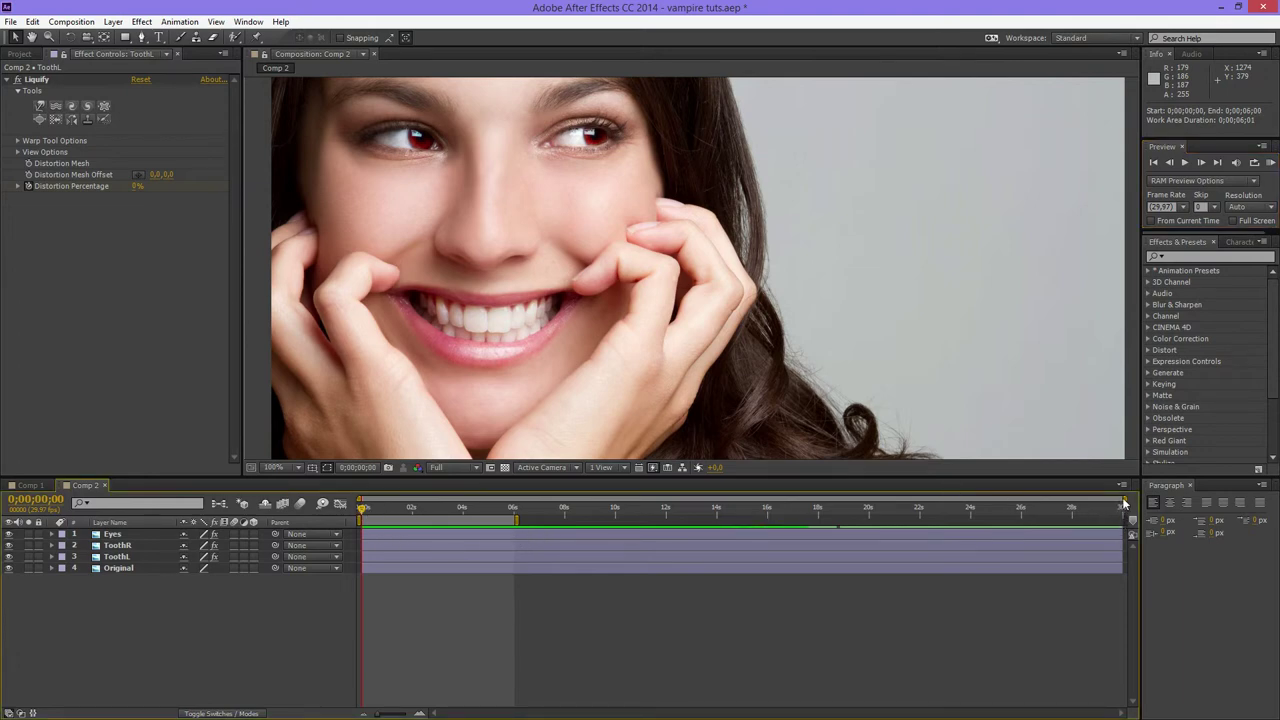
left_click_drag(1124, 499, 540, 483)
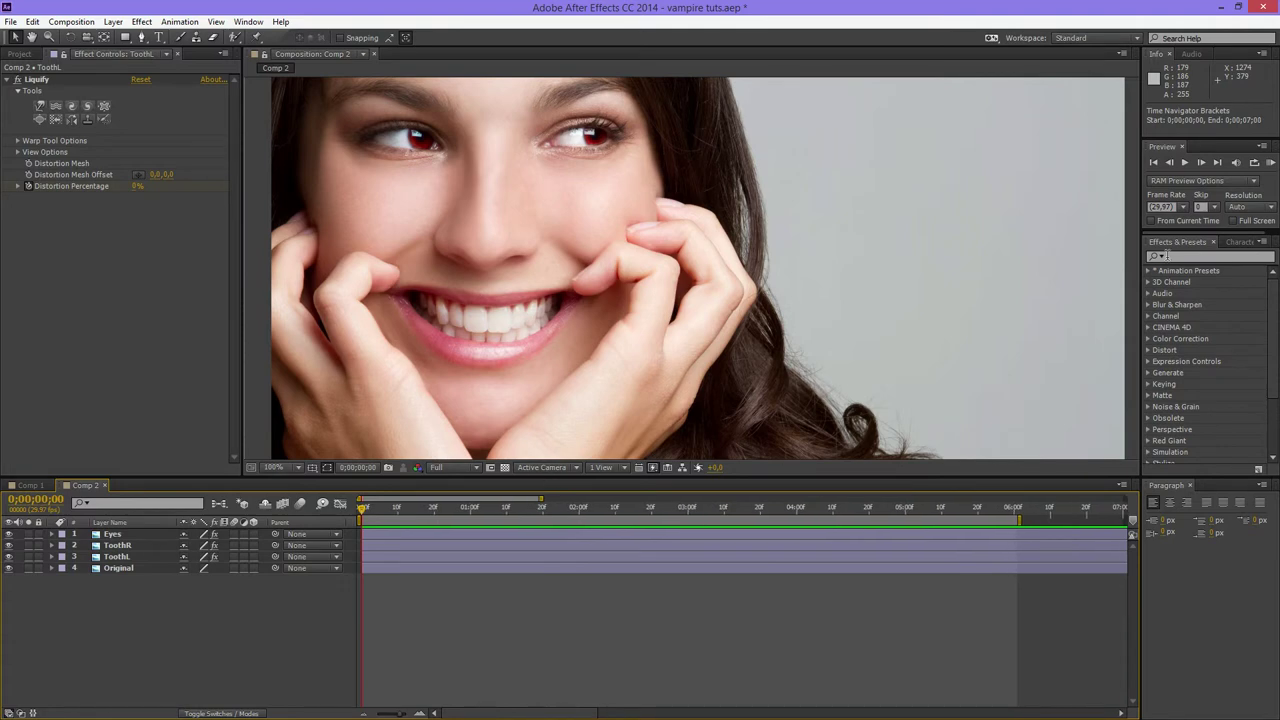
left_click(1270, 162)
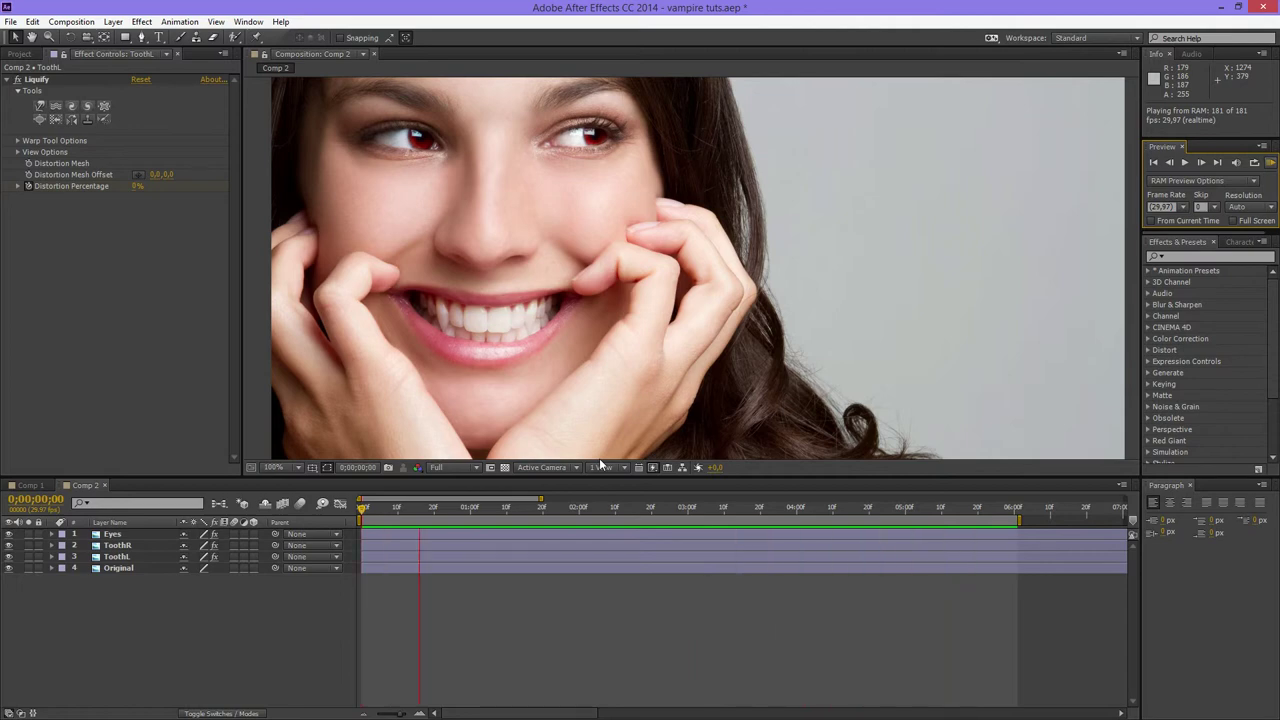
key("space")
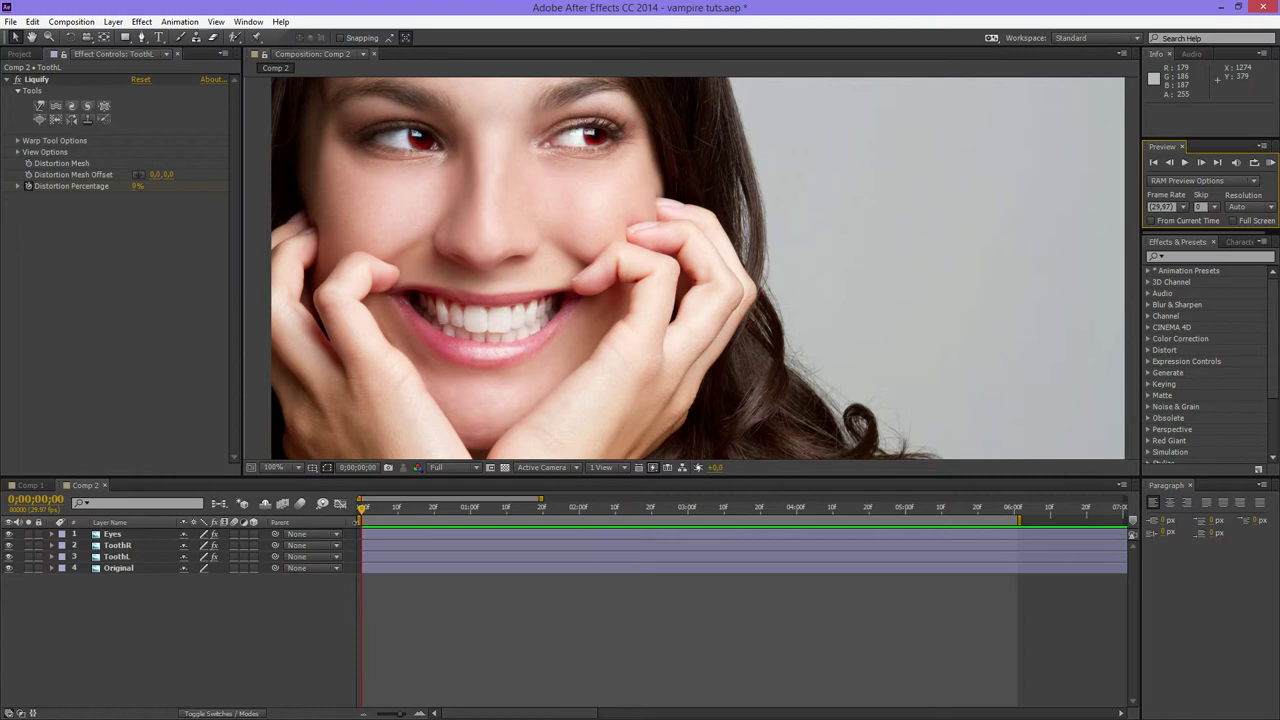
- Examine the Distortion Percentage keyframes of the ToothL layer's Liquify effect in the timeline
left_click(117, 557)
left_click(51, 557)
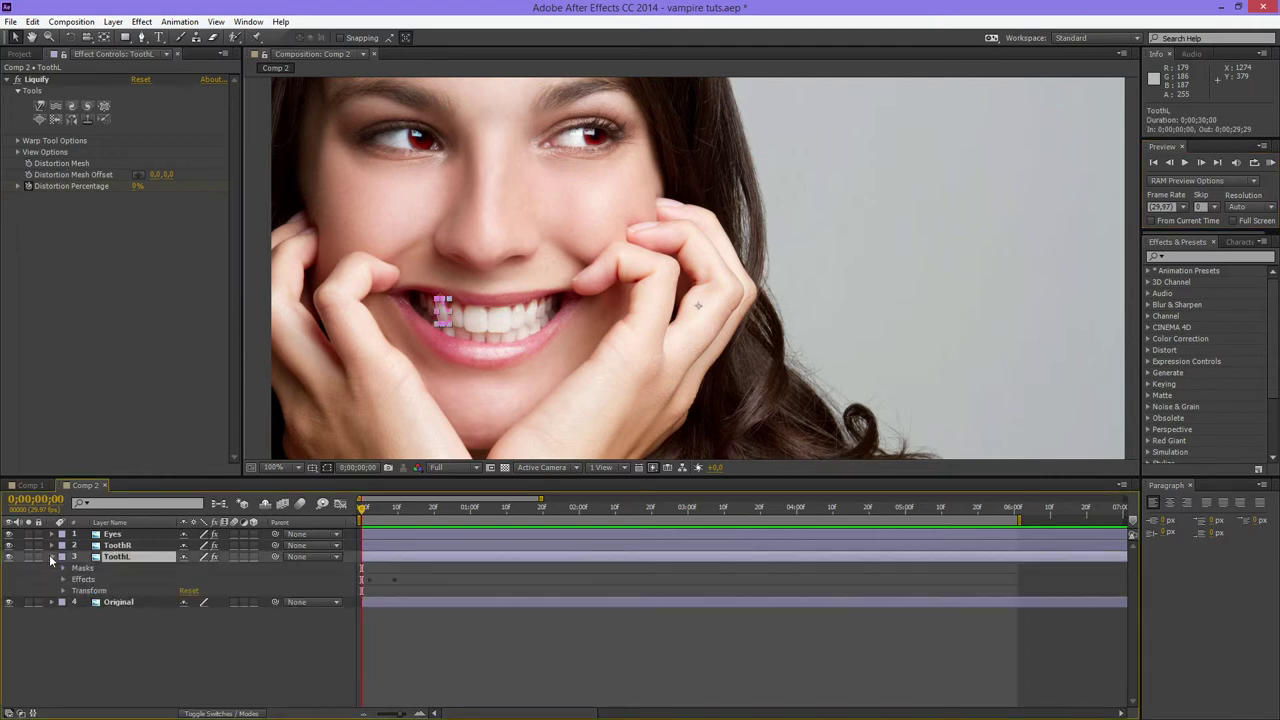
left_click(63, 580)
left_click(74, 591)
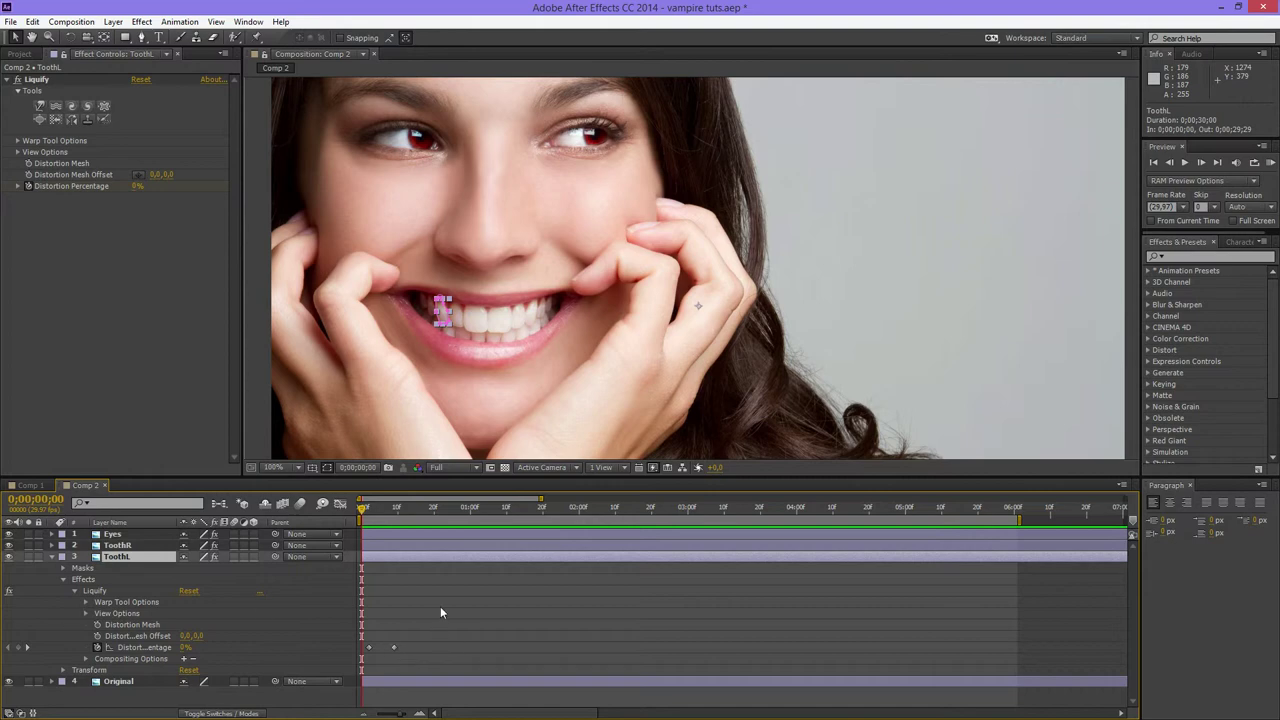
left_click(395, 648)
left_click_drag(397, 511, 356, 522)
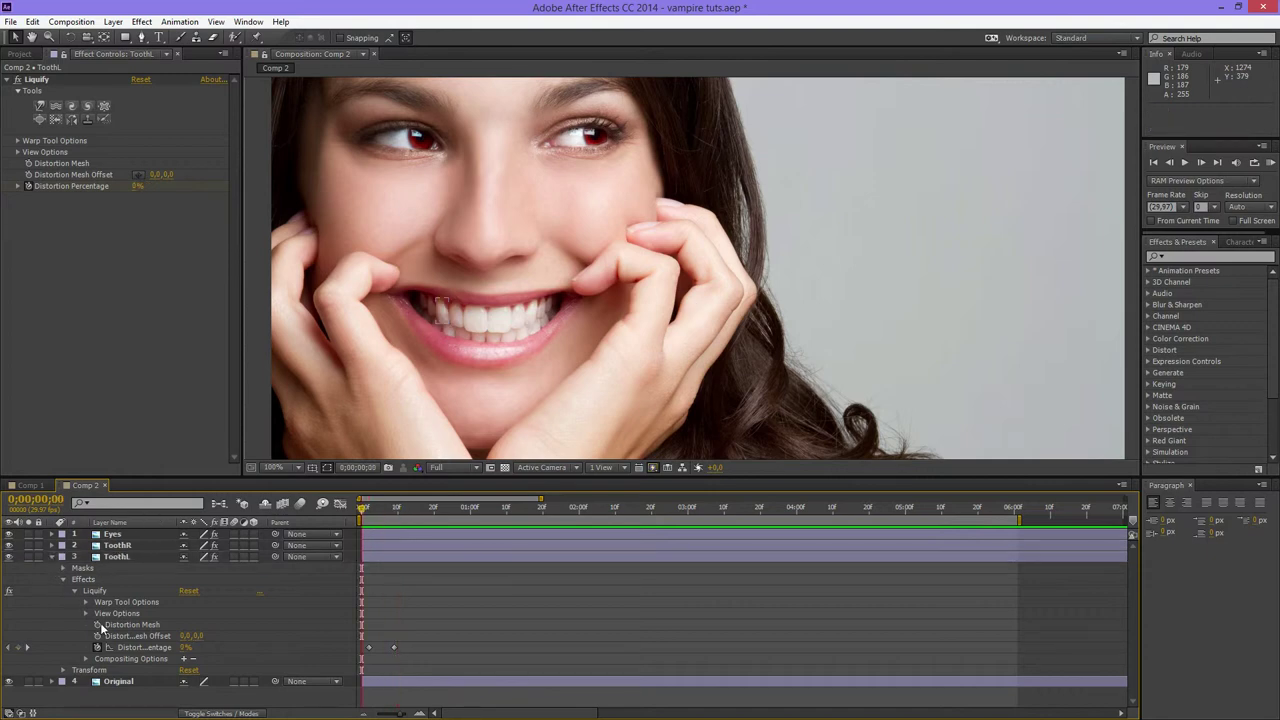
left_click(51, 556)
- Add a 100% Opacity keyframe to the Eyes layer at frame 9
left_click(449, 533)
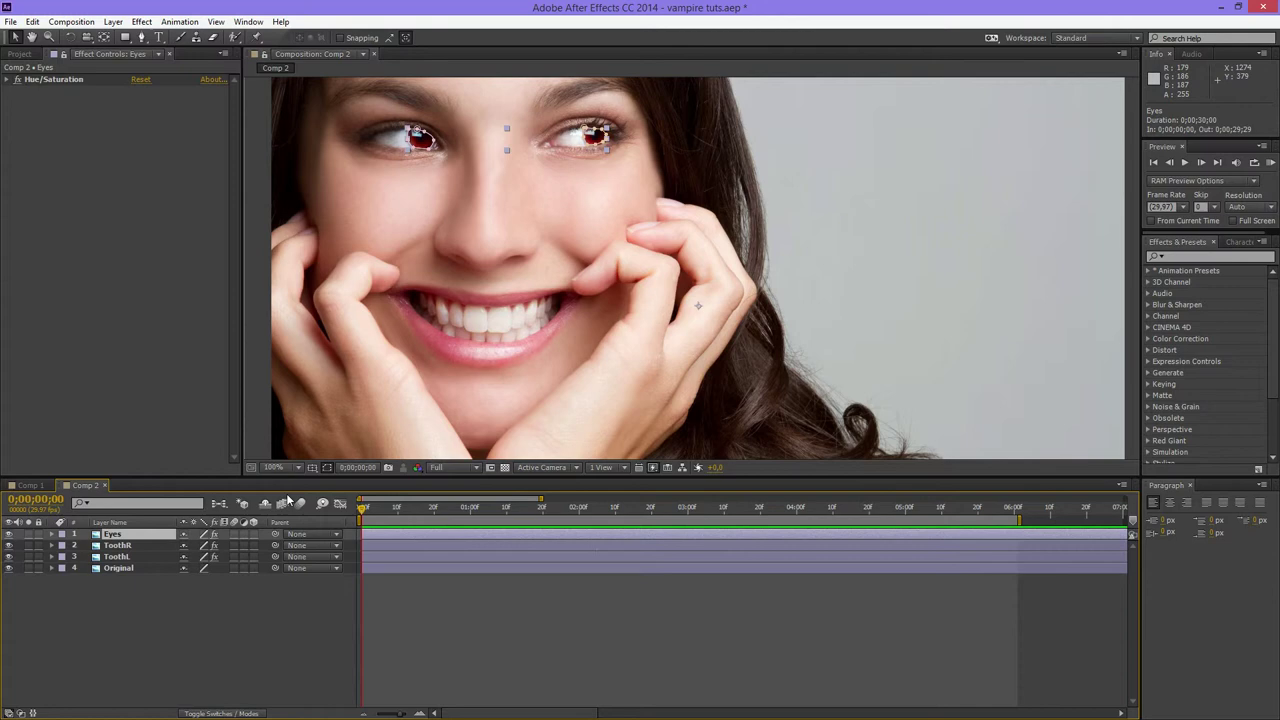
left_click(54, 534)
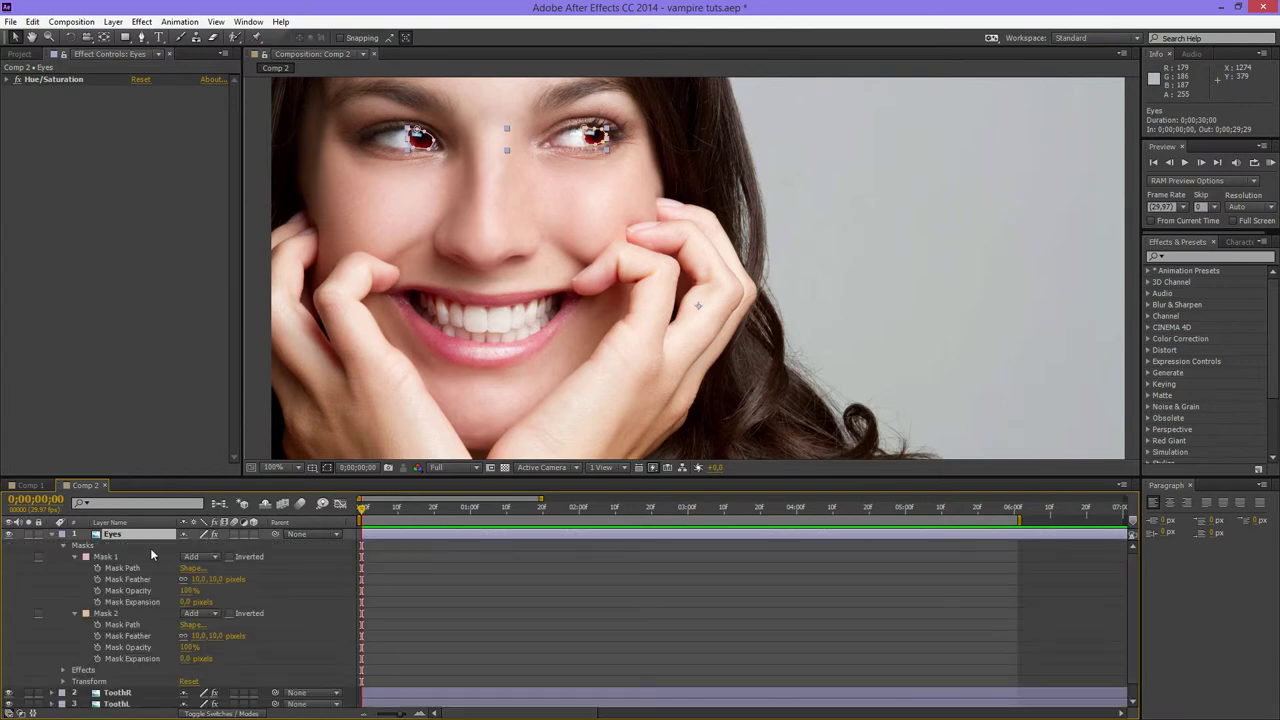
left_click(74, 557)
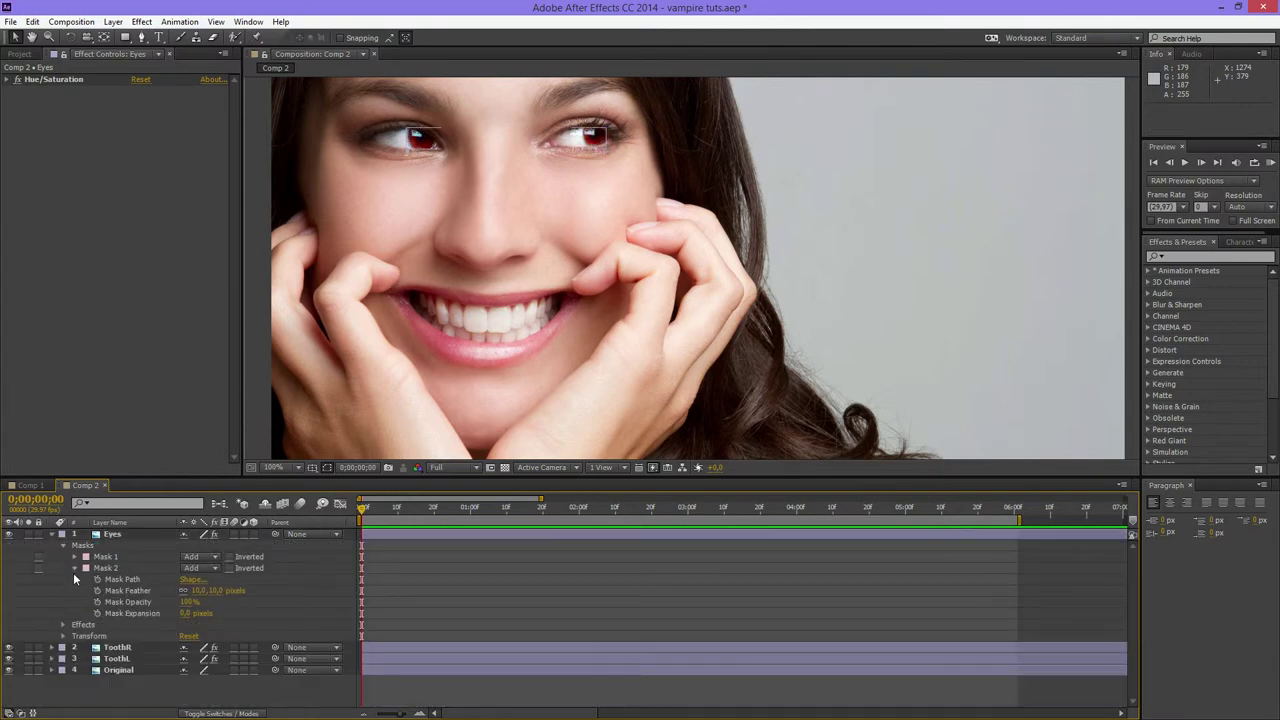
left_click(74, 569)
left_click(63, 546)
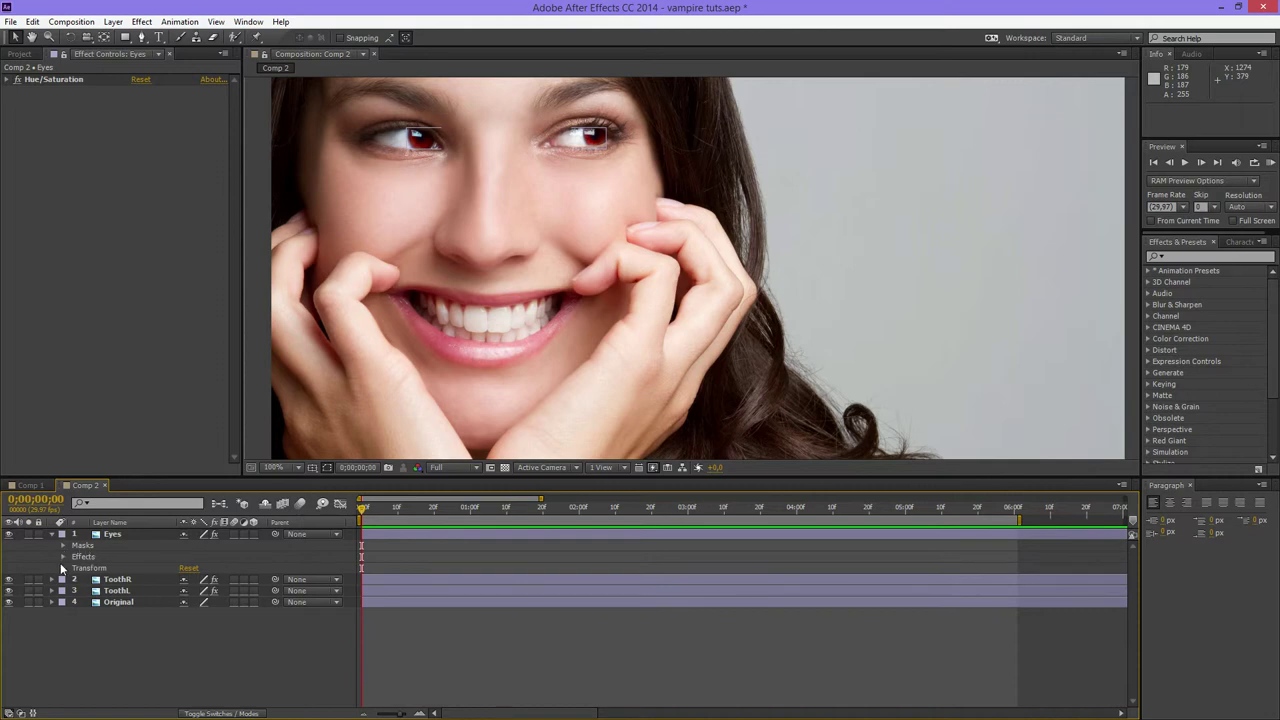
left_click(62, 568)
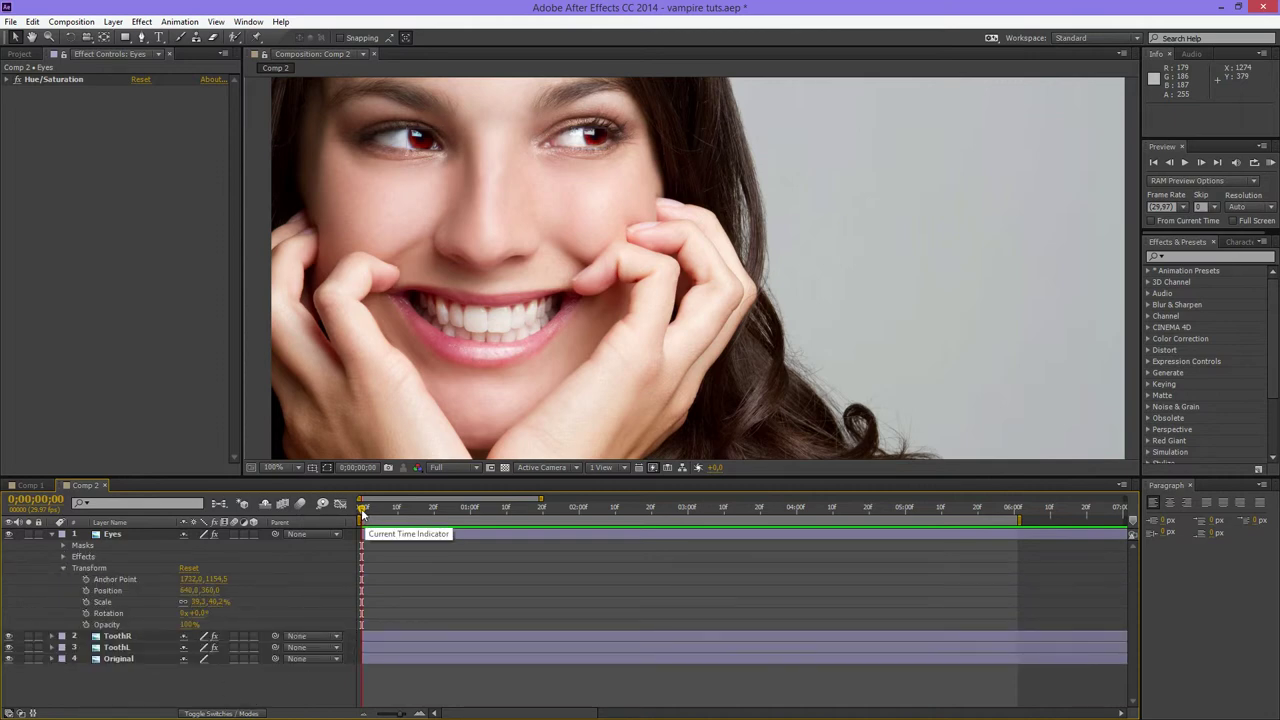
left_click_drag(362, 511, 394, 513)
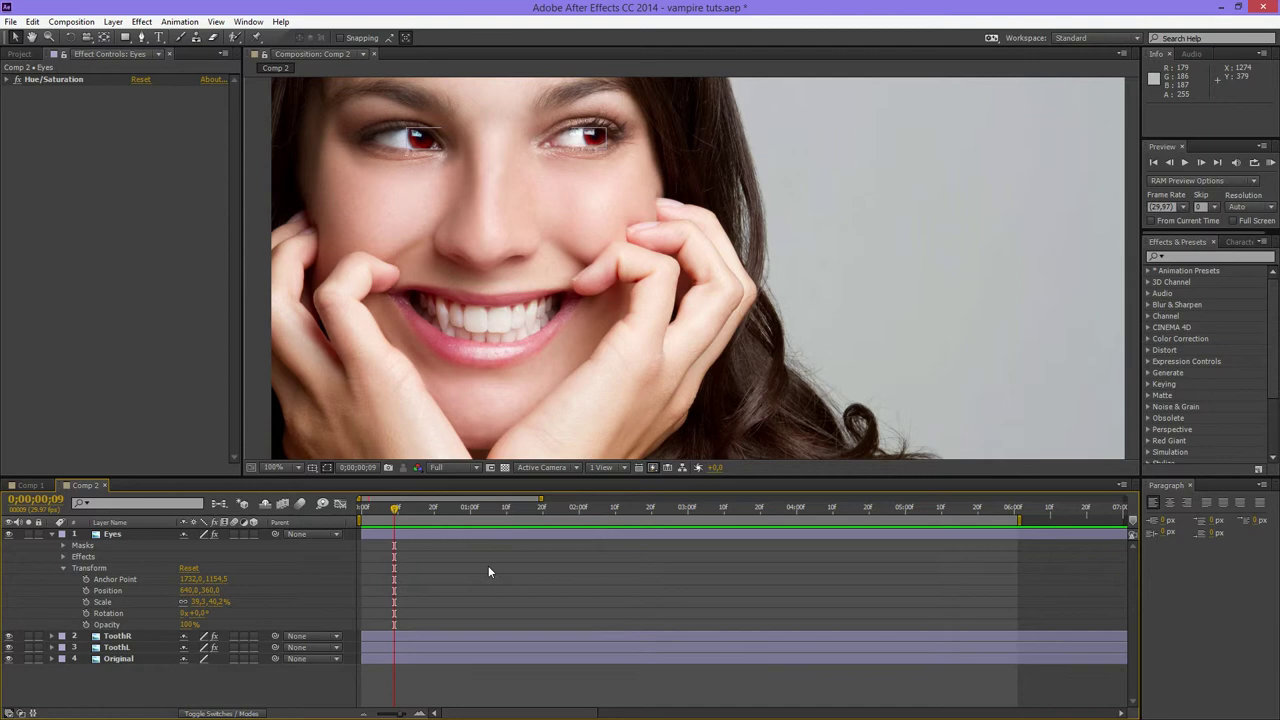
left_click(85, 624)
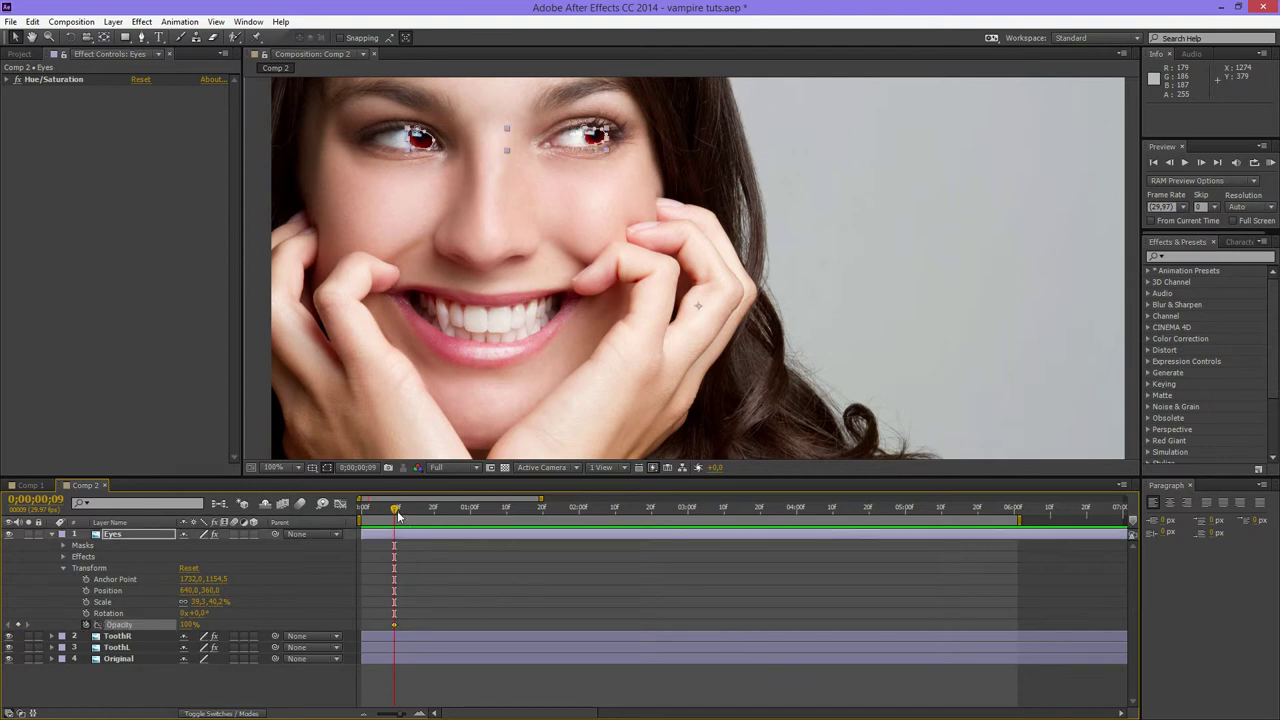
- Keyframe the Eyes layer's Opacity at 0% on frame 0, and RAM-preview the full transformation
left_click(362, 512)
left_click(187, 624)
type("0")
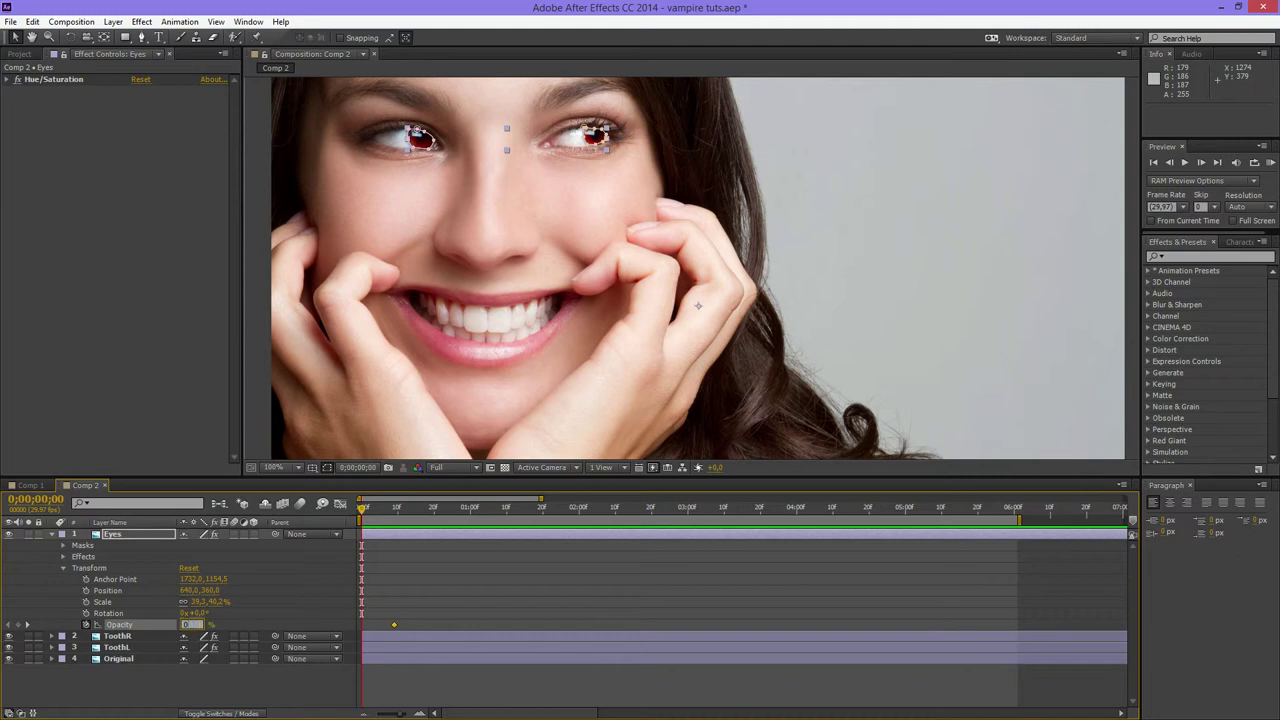
key("Return")
left_click(52, 539)
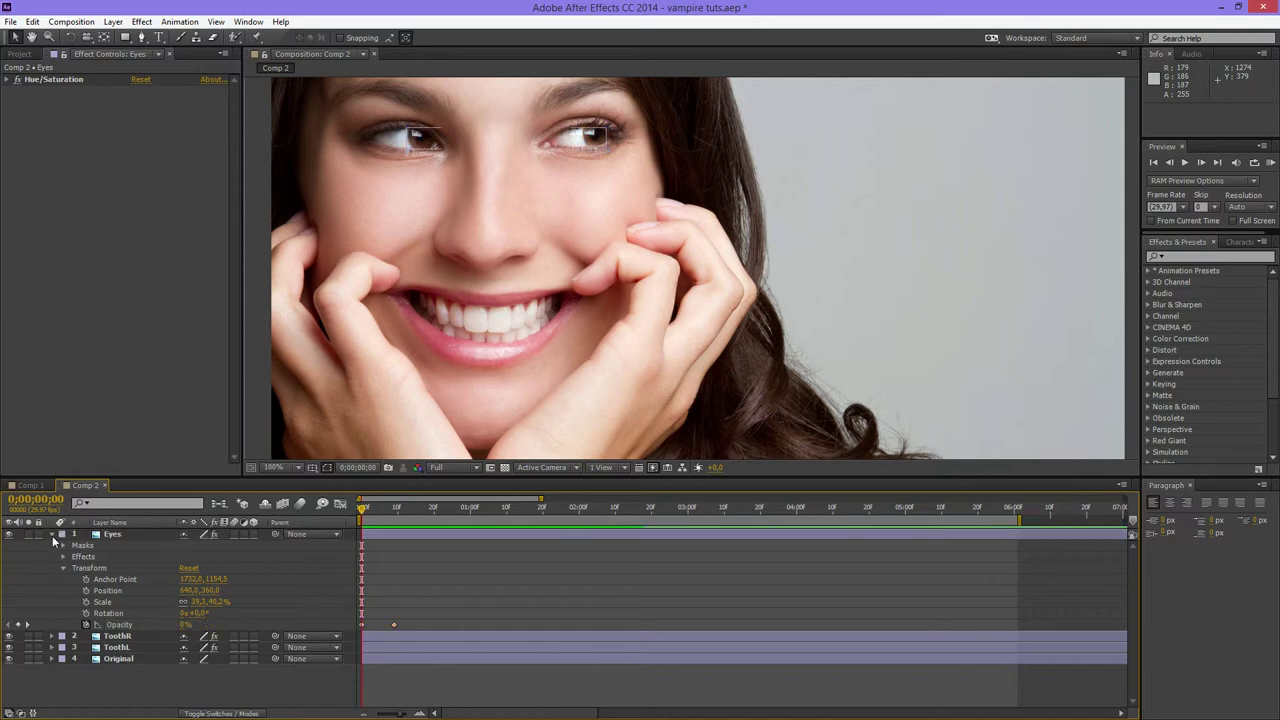
left_click(52, 535)
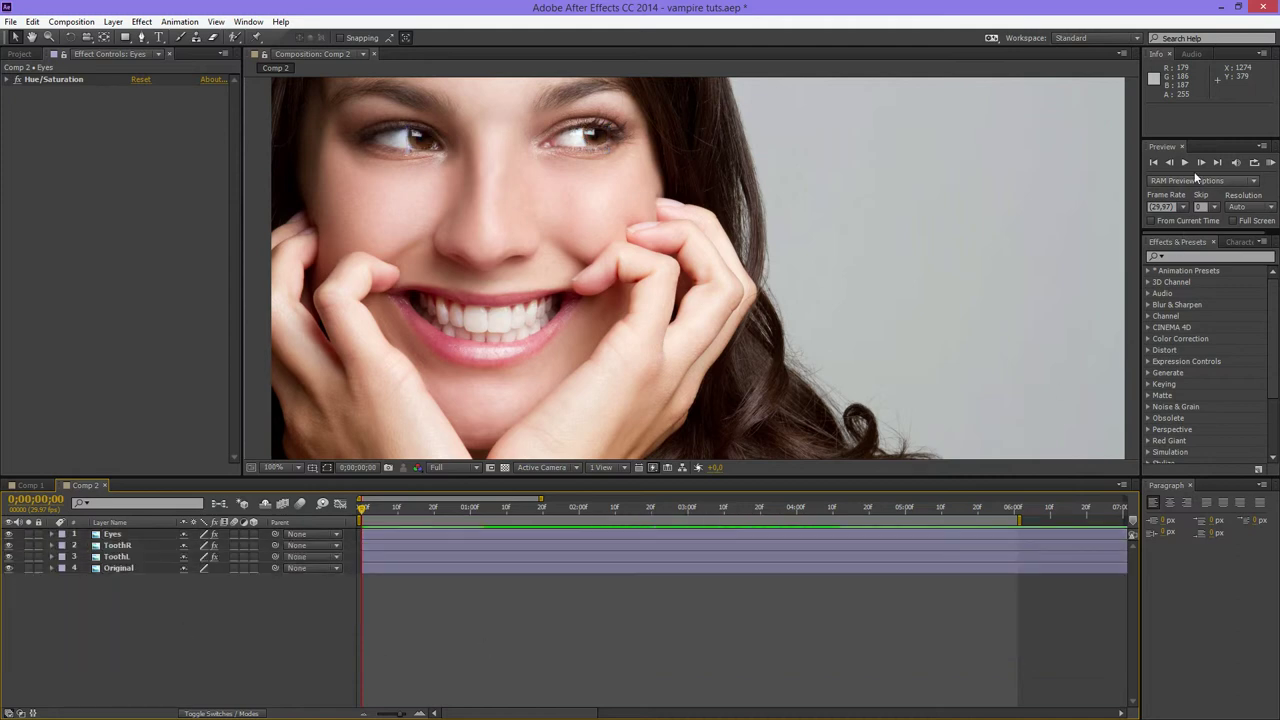
left_click(1270, 162)
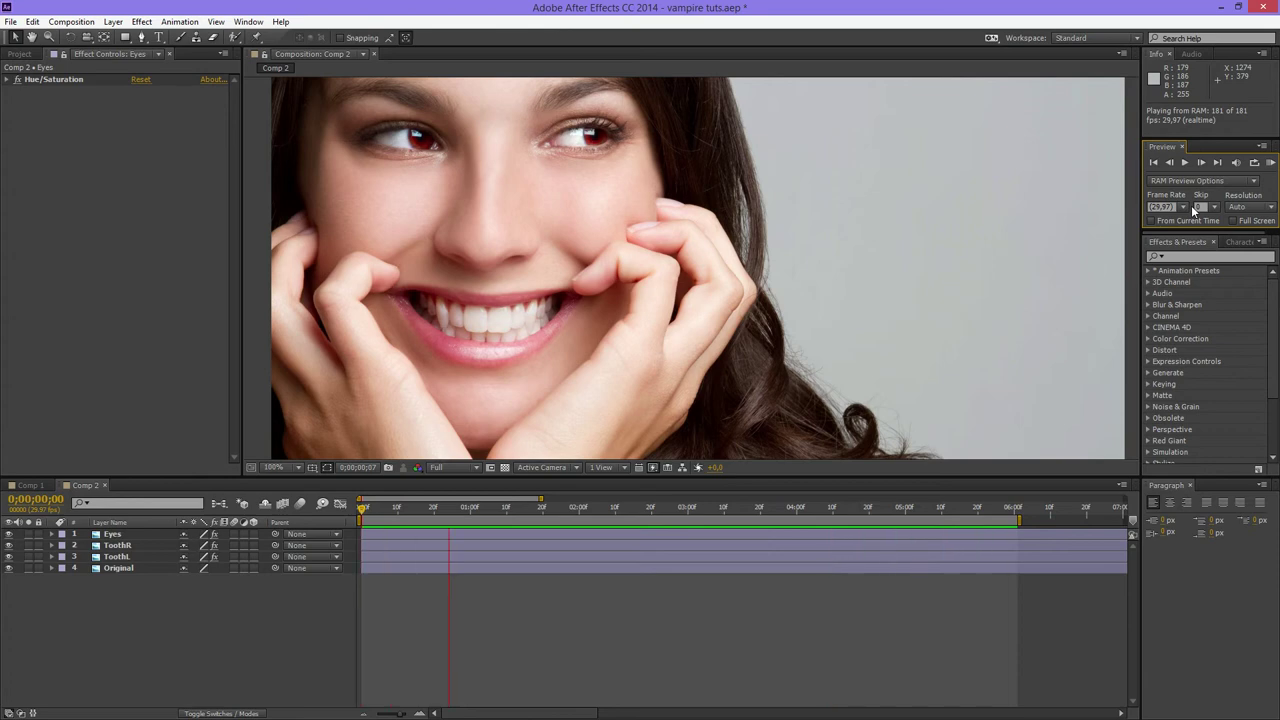
key("space")
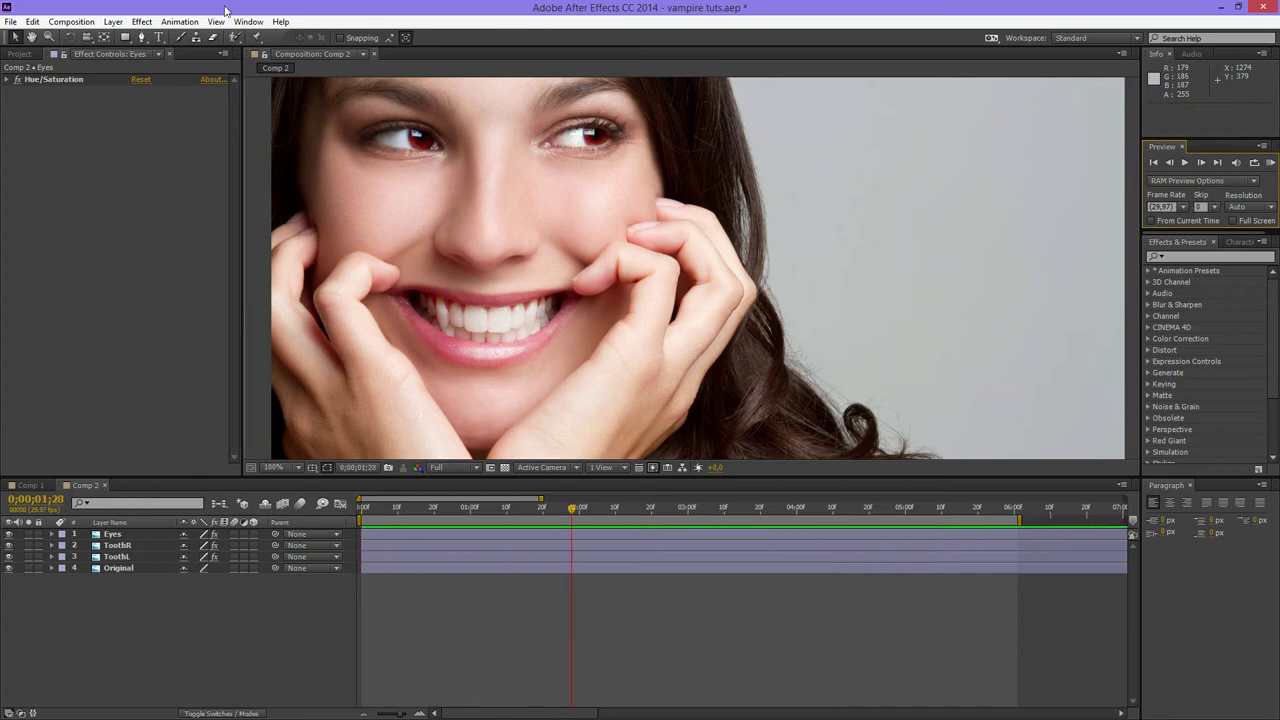
- Save the project with the finished vampire transformation
key("ctrl+s")
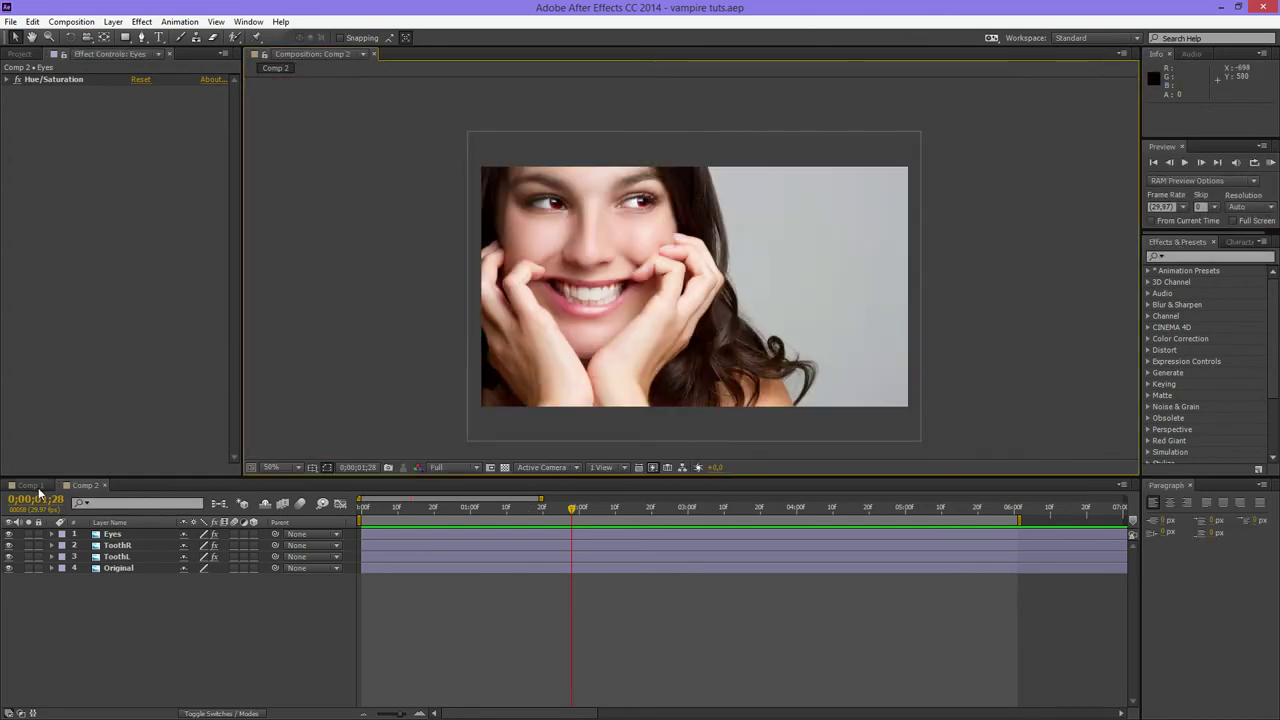
- Compare the vampire teeth and red eyes in Comp 2 with the version in Comp 1, close up and at full frame
left_click(30, 485)
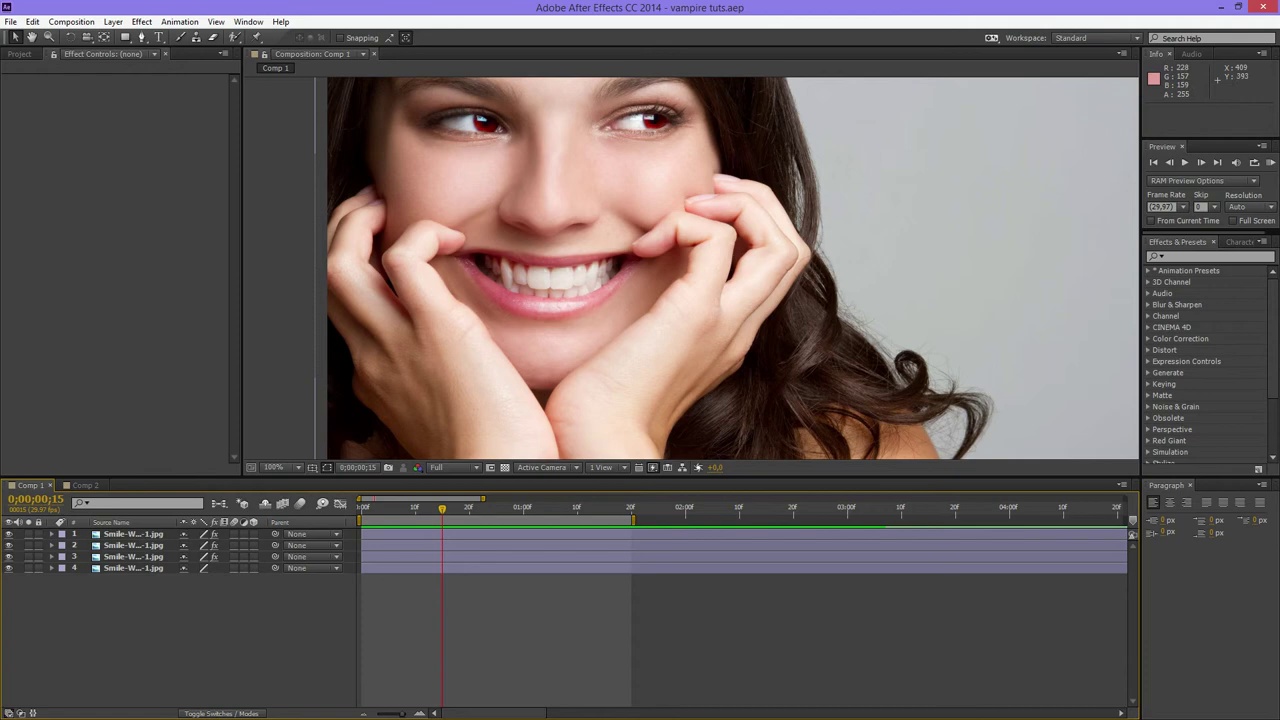
left_click(85, 485)
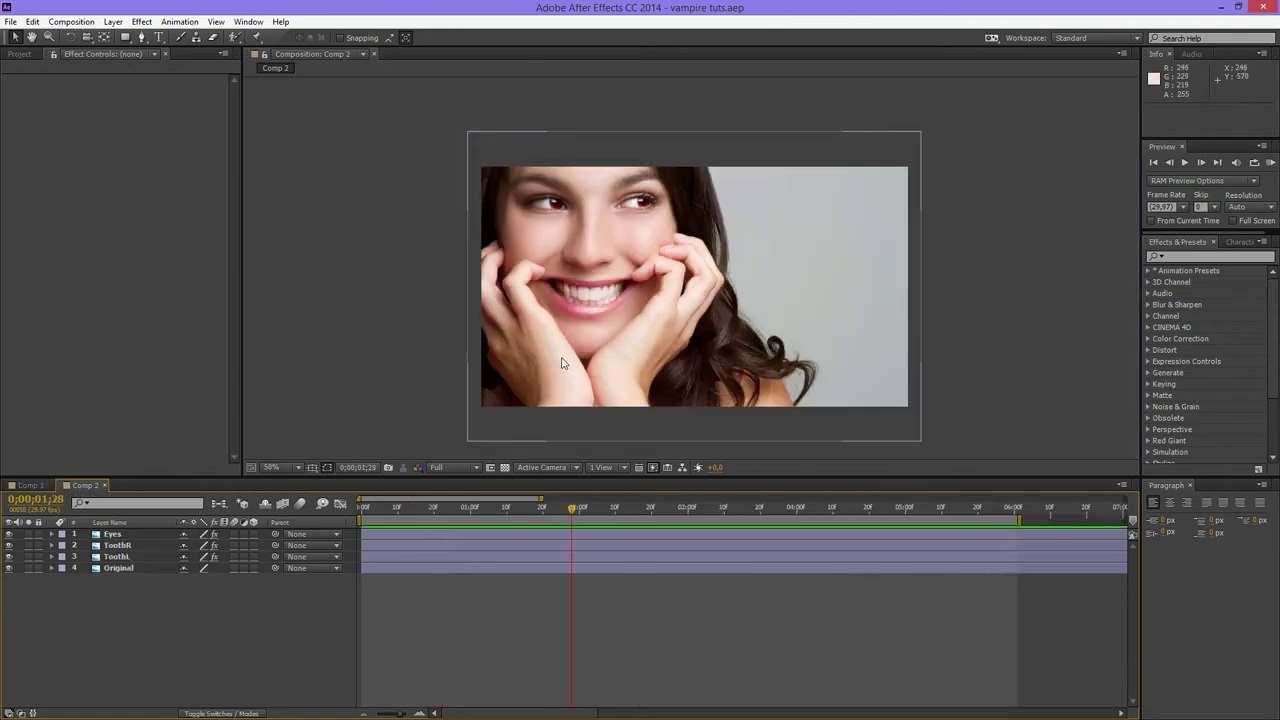
scroll(586, 280, "up", 2)
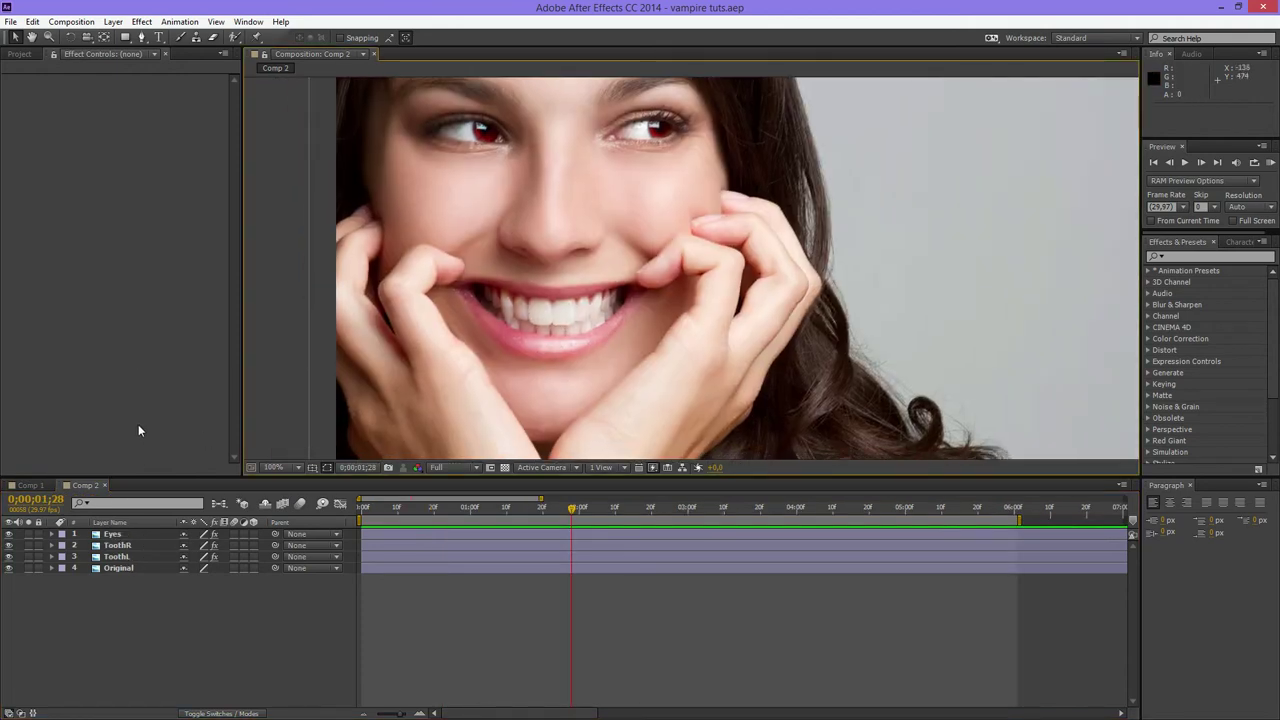
left_click(28, 485)
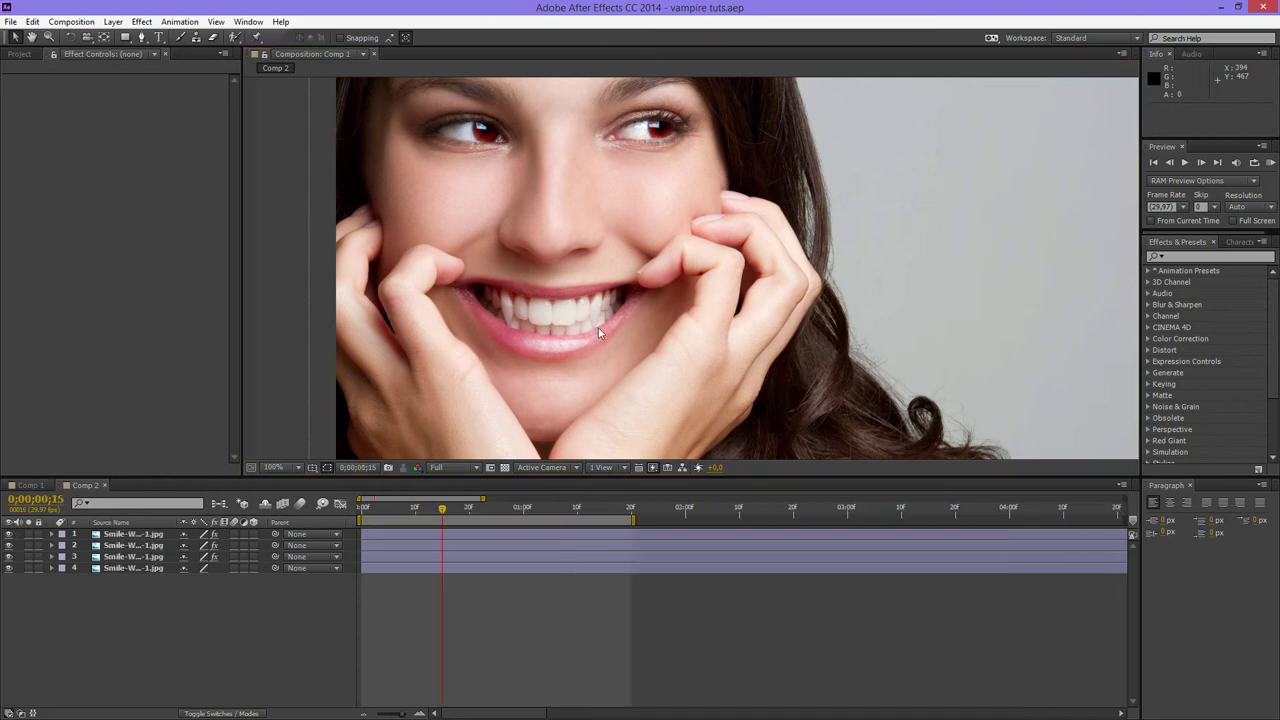
scroll(586, 268, "down", 2)
scroll(585, 268, "up", 2)
scroll(542, 252, "down", 2)
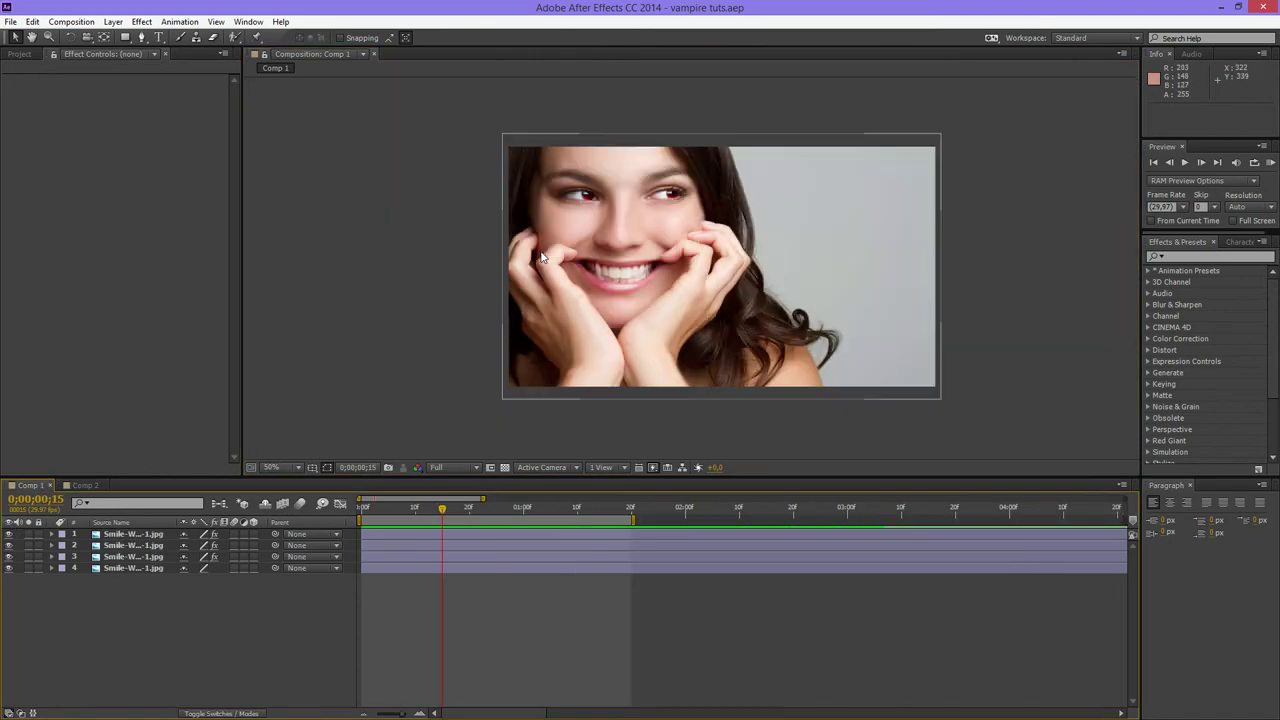